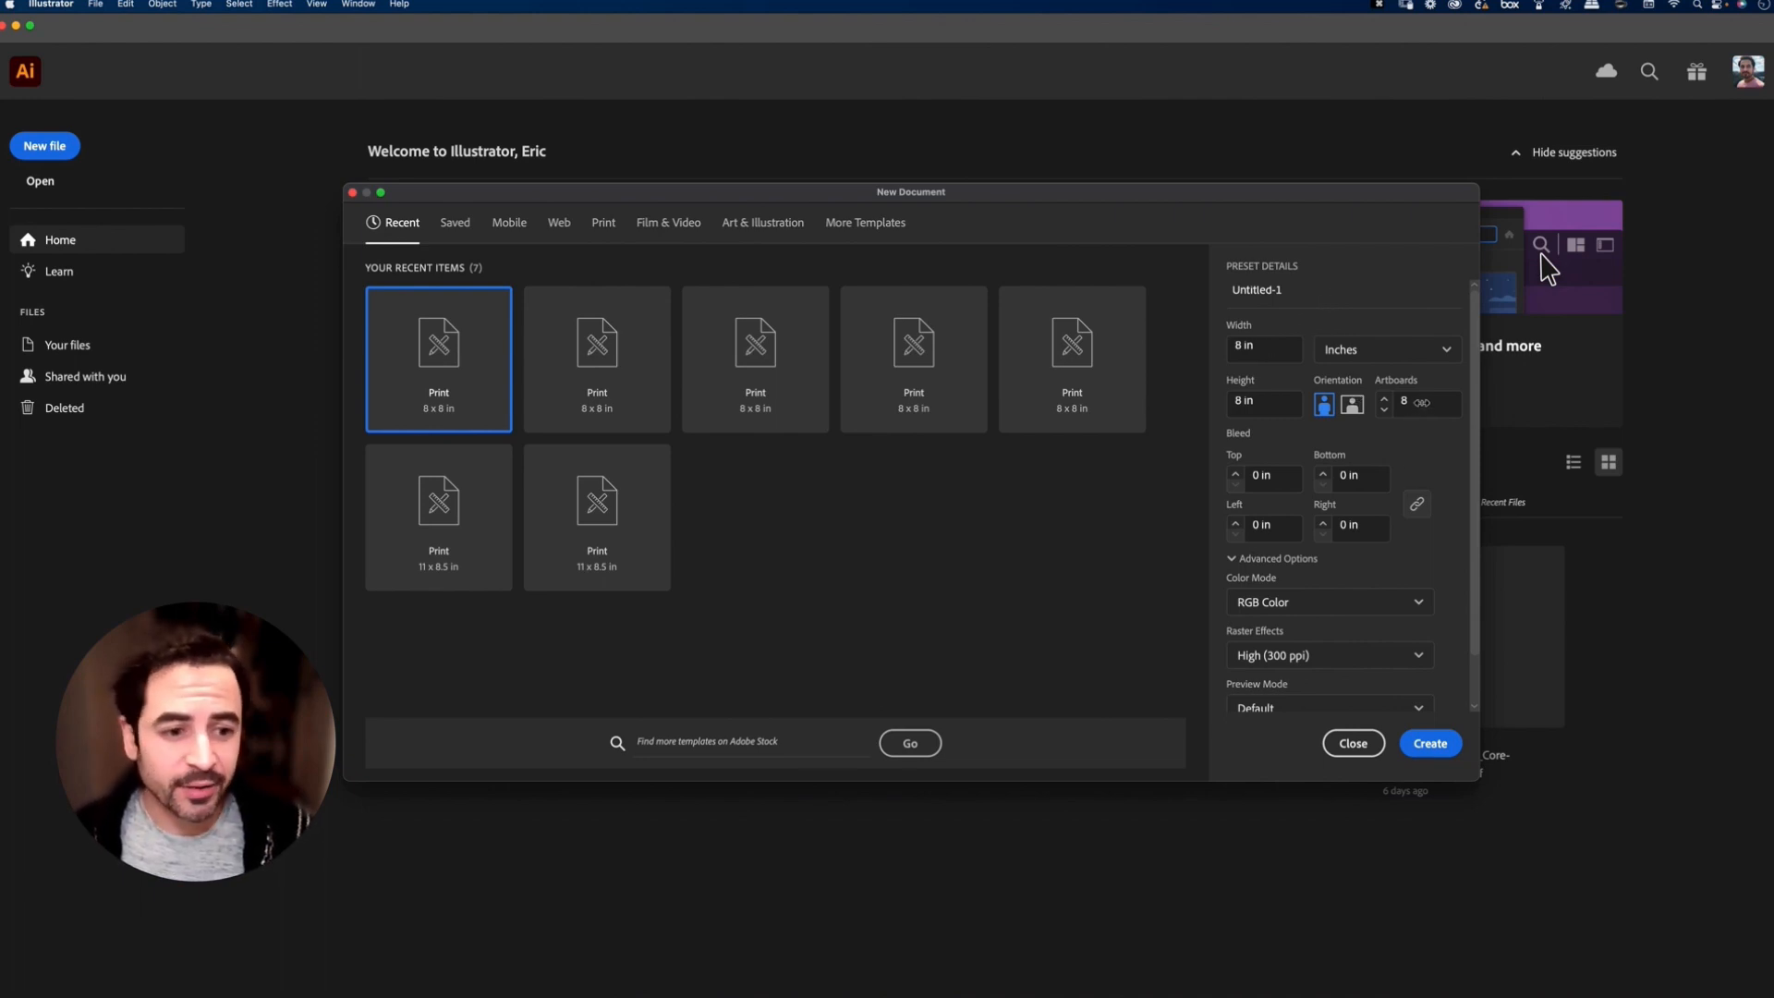
# Step: Create a new 8 by 8 in RGB document with a single artboard
pyautogui.click(1420, 405)
pyautogui.write('1')
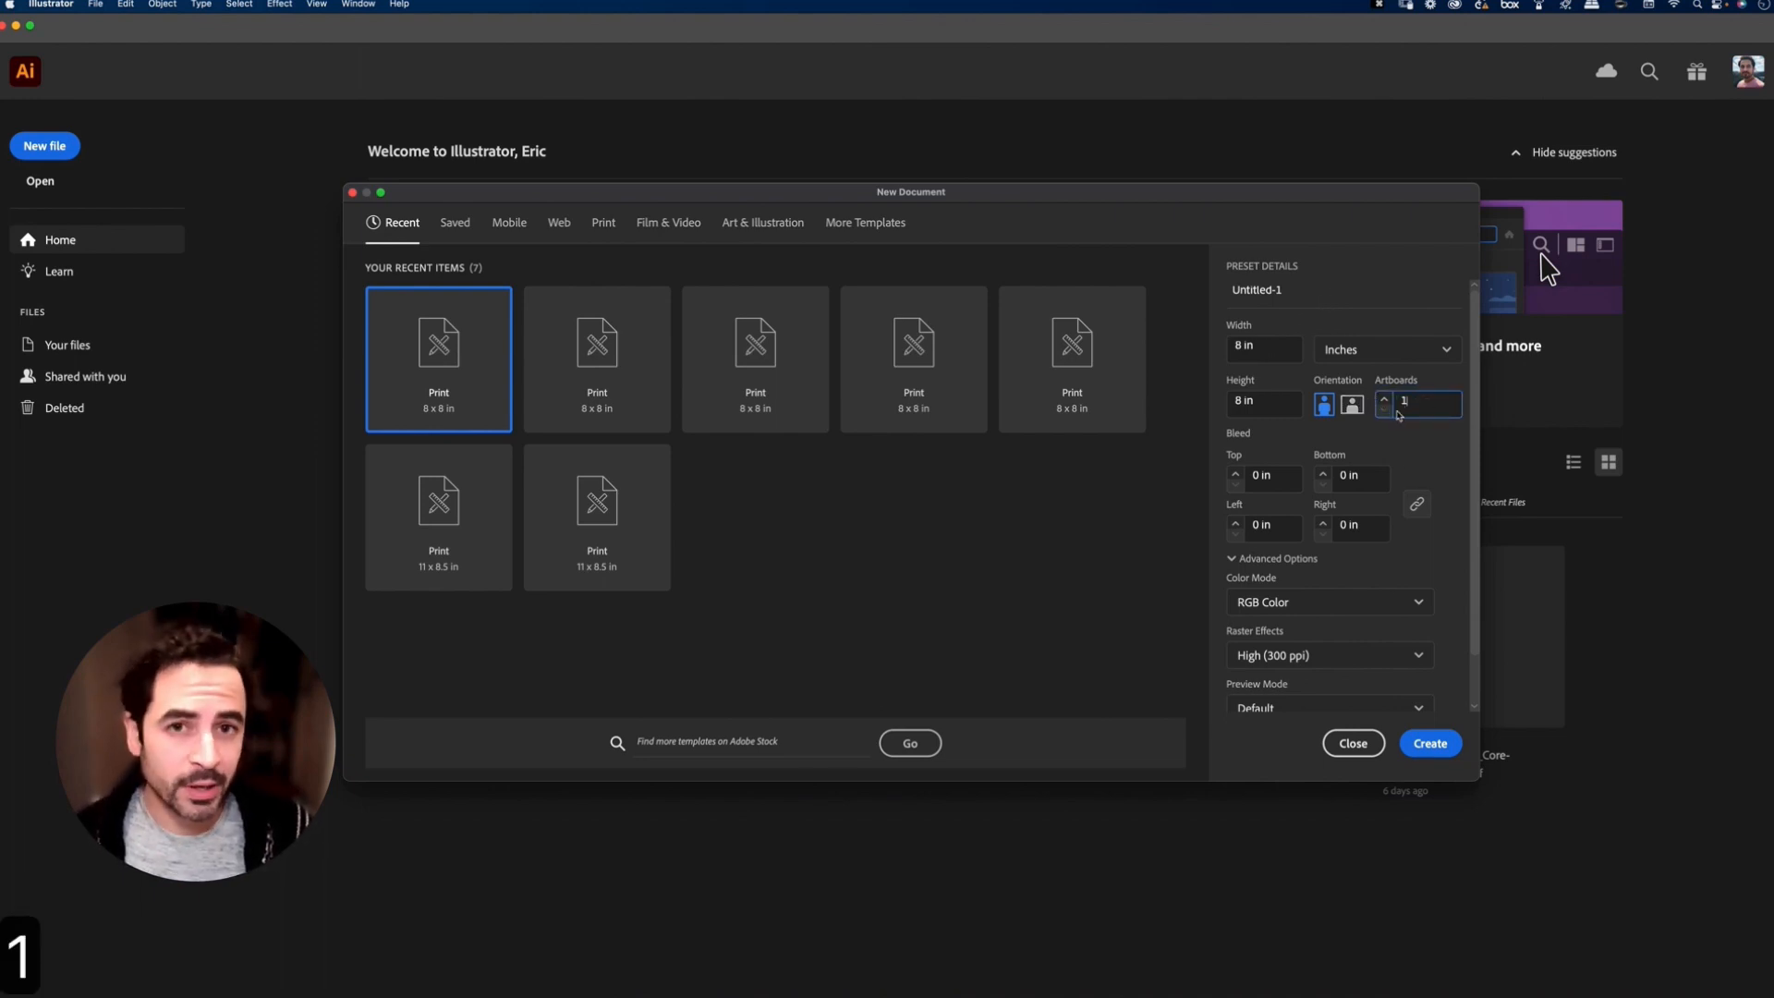
pyautogui.click(1430, 746)
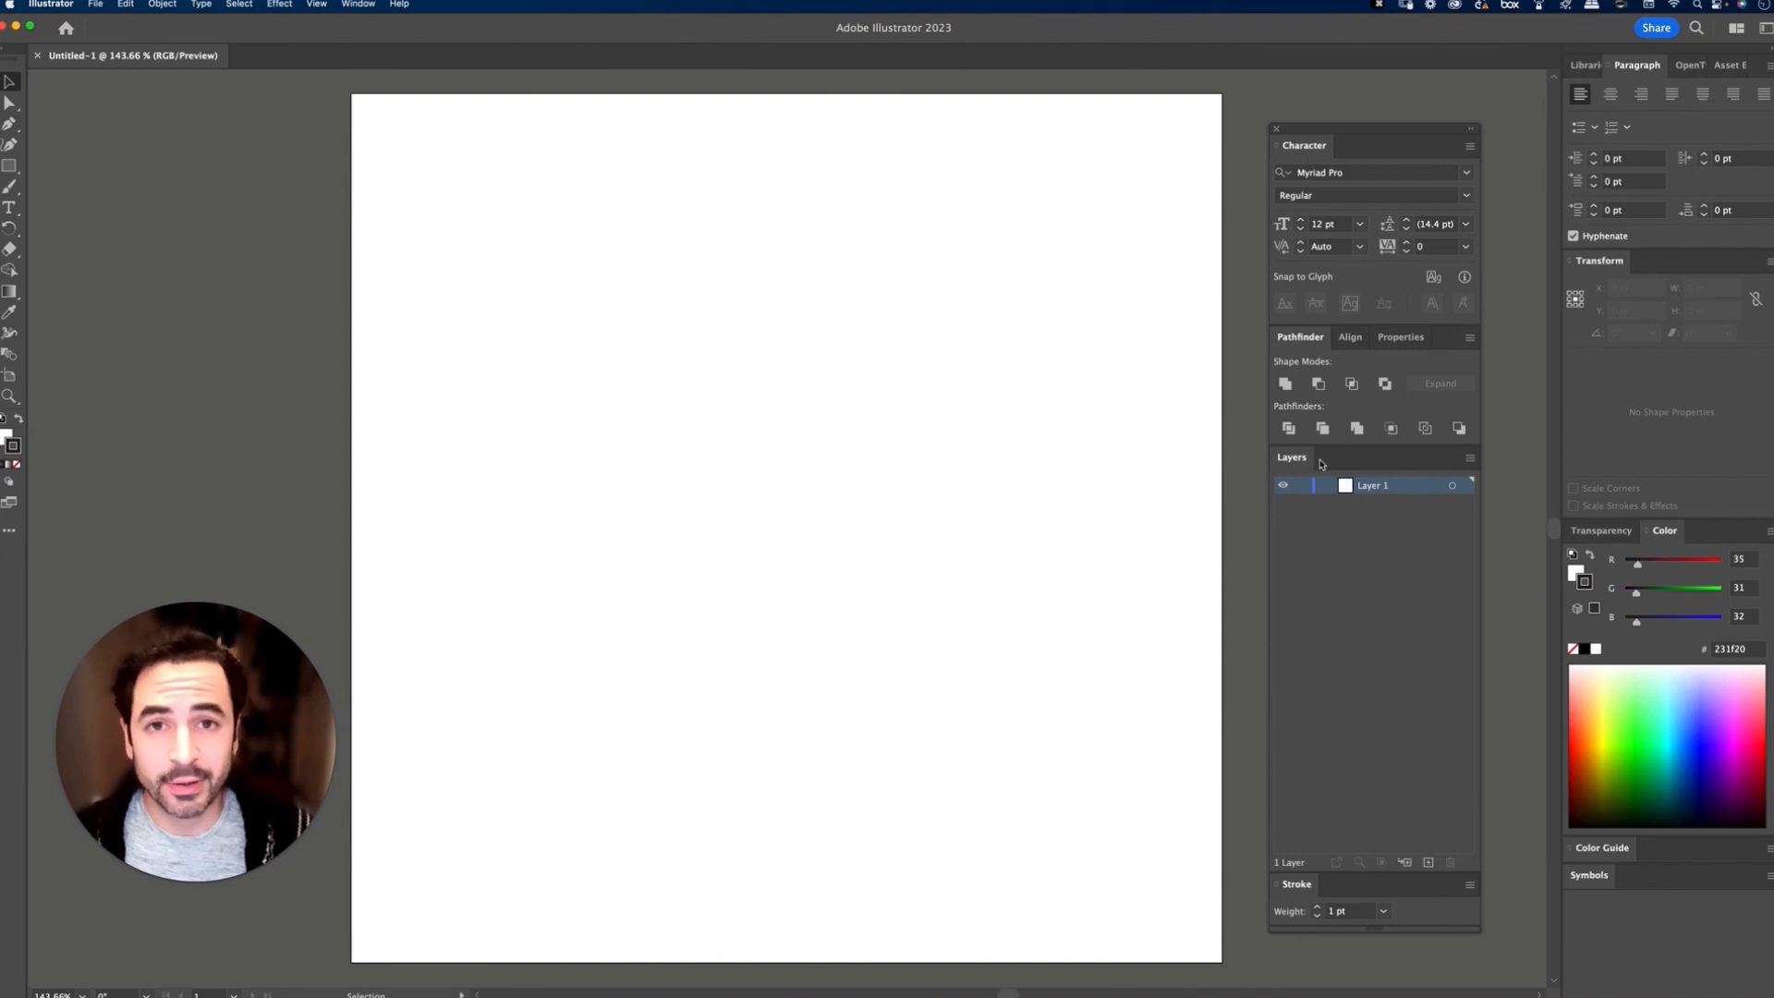
pyautogui.click(354, 4)
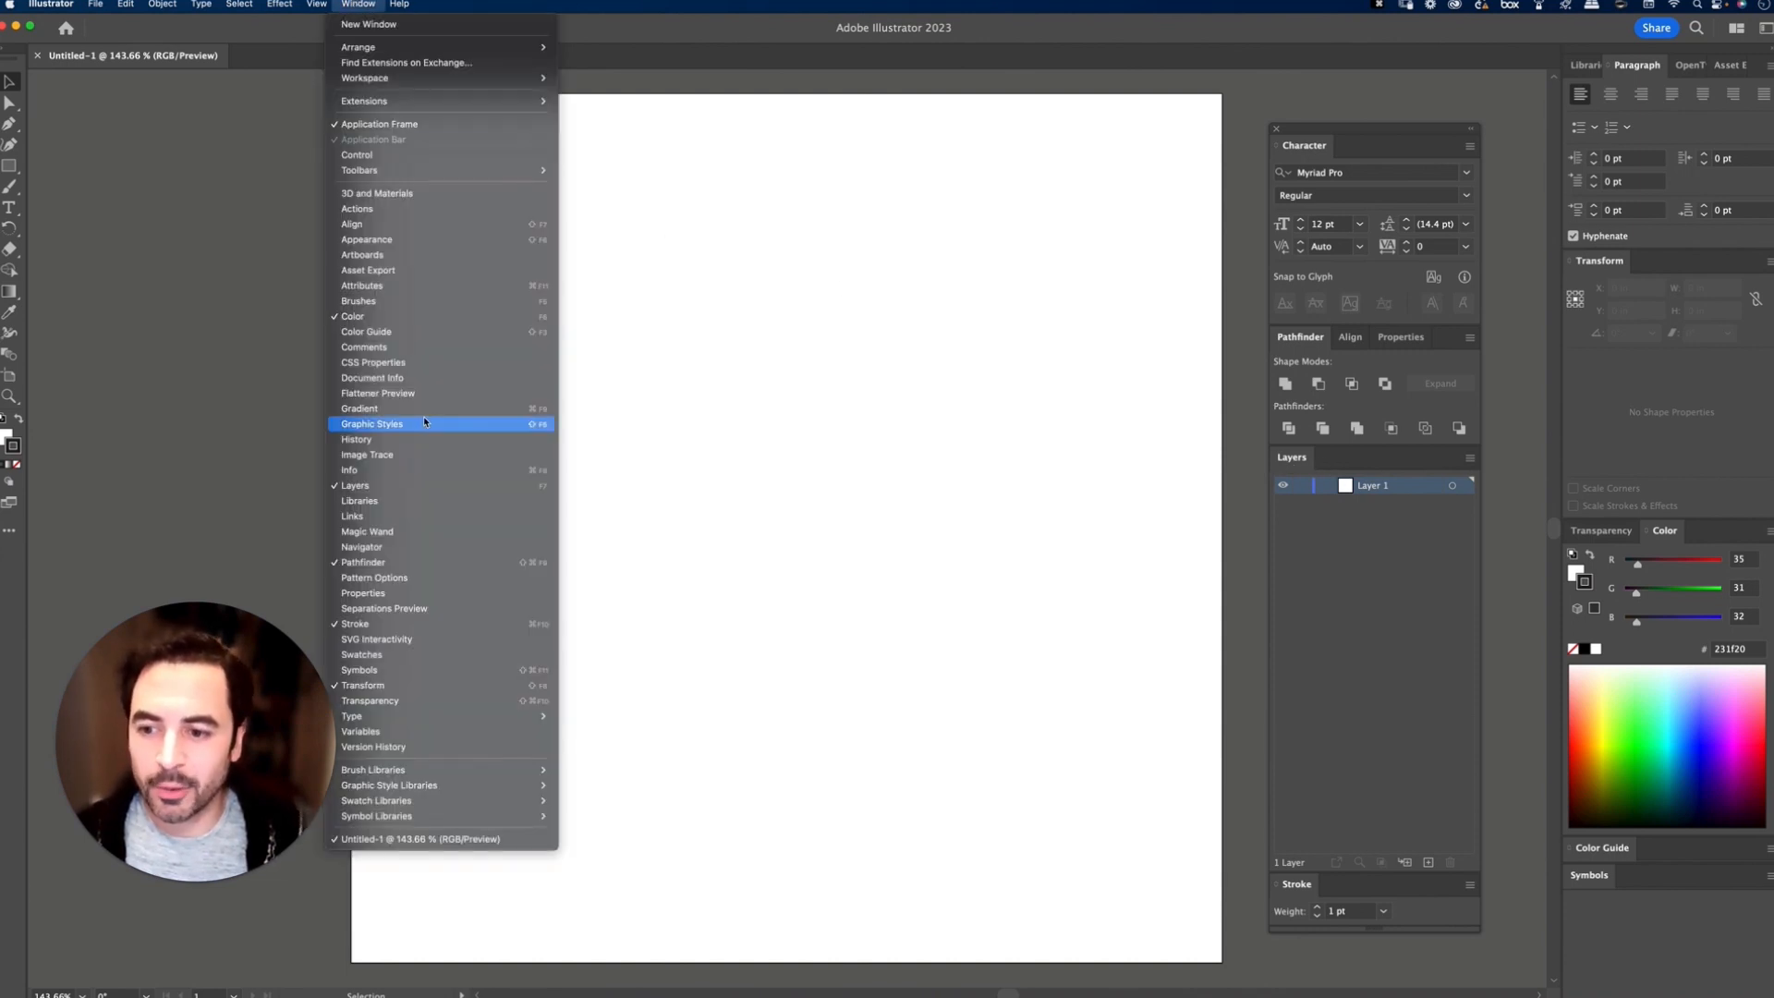
pyautogui.click(372, 3)
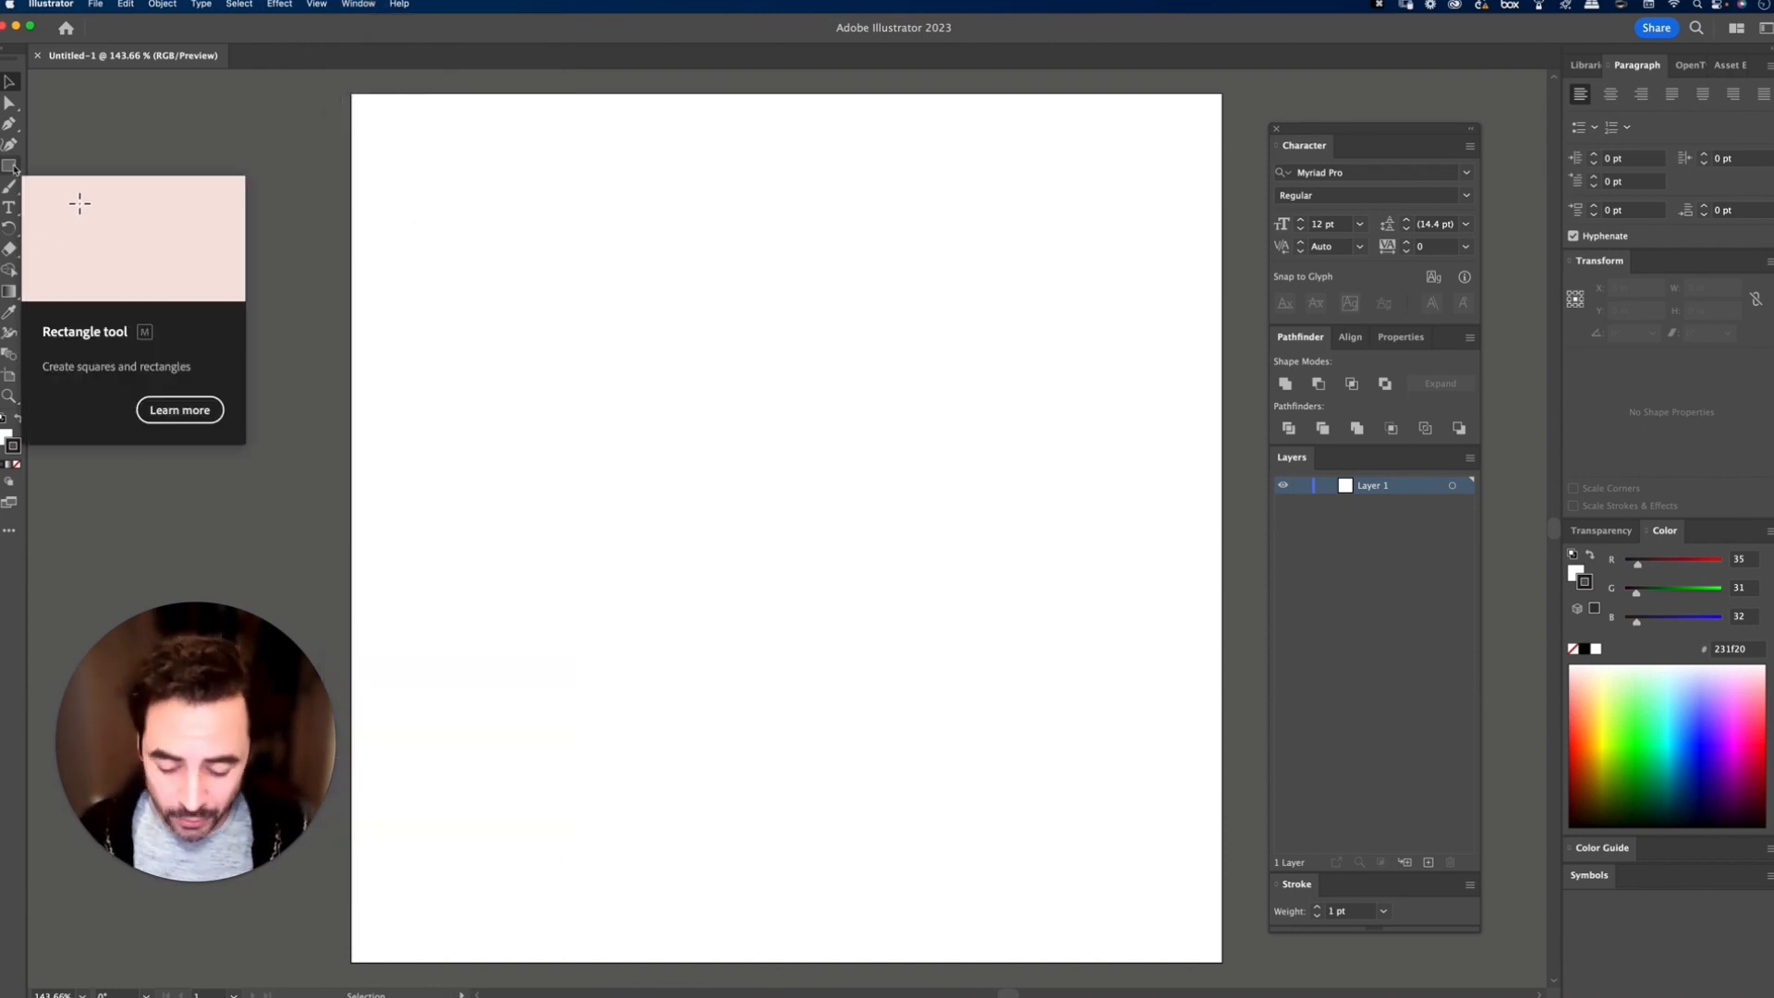
# Step: Draw an 8 by 8 in rectangle and move it so that it covers the whole artboard
pyautogui.press('m')
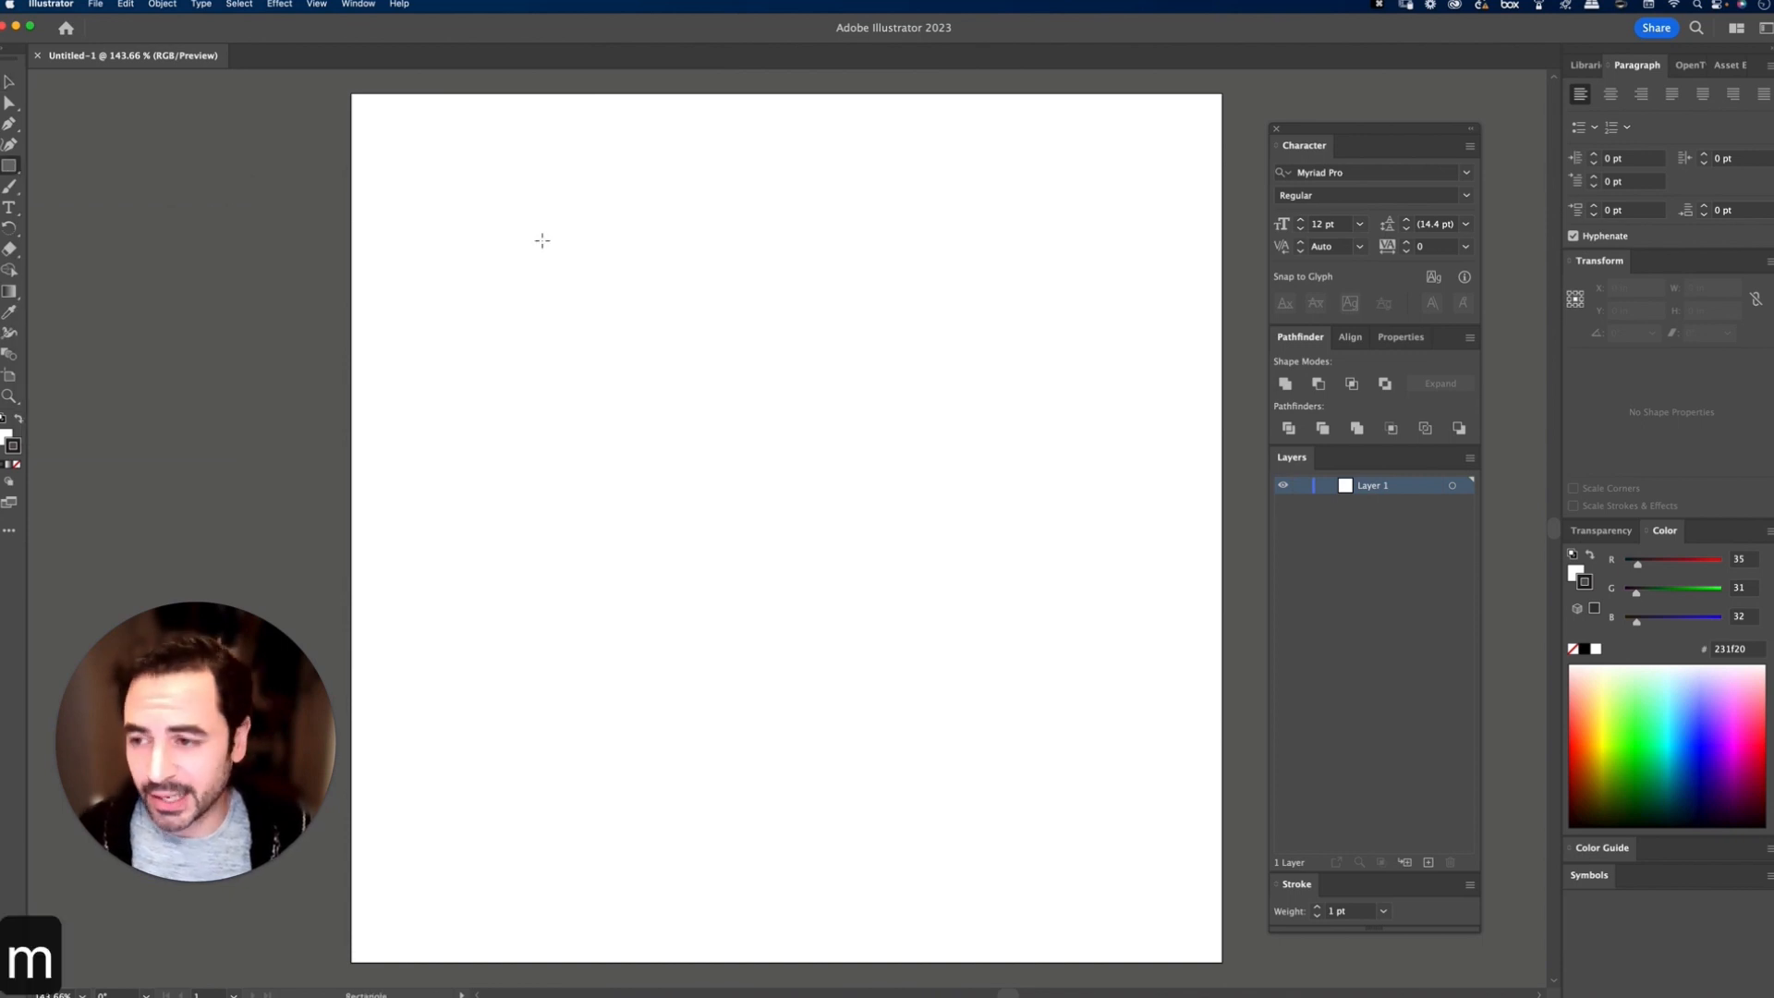
pyautogui.click(610, 271)
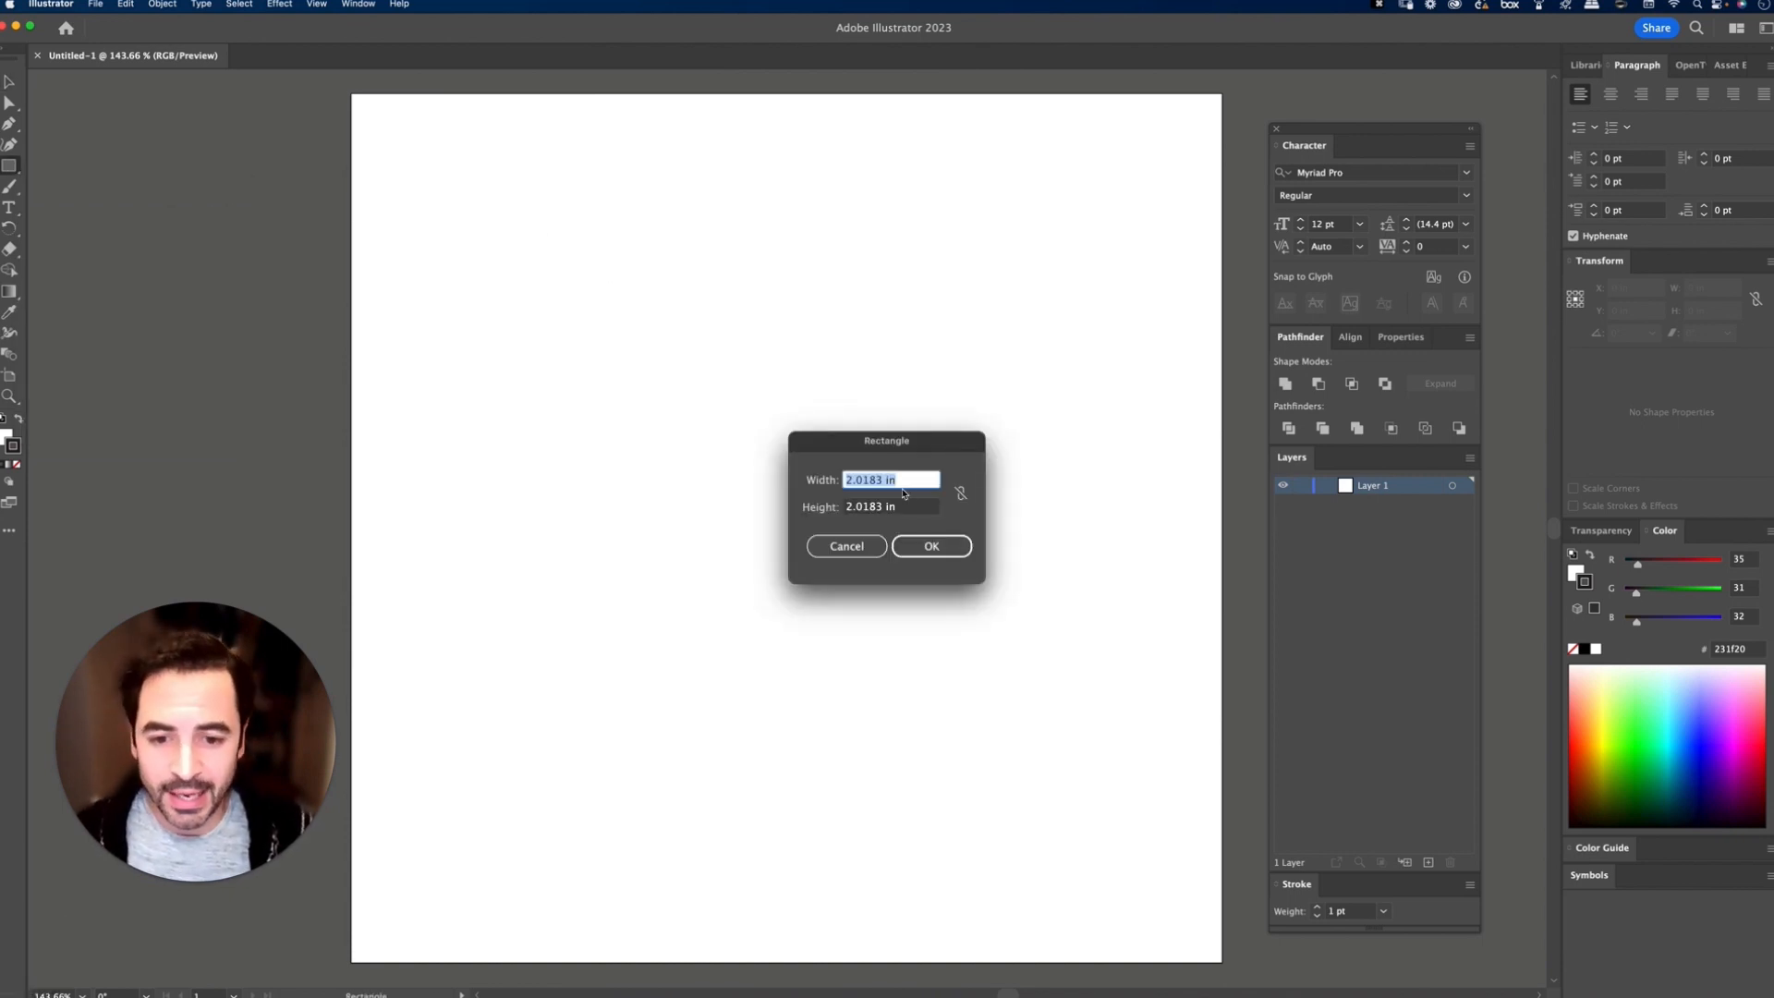
pyautogui.write('8')
pyautogui.press('Tab')
pyautogui.write('8')
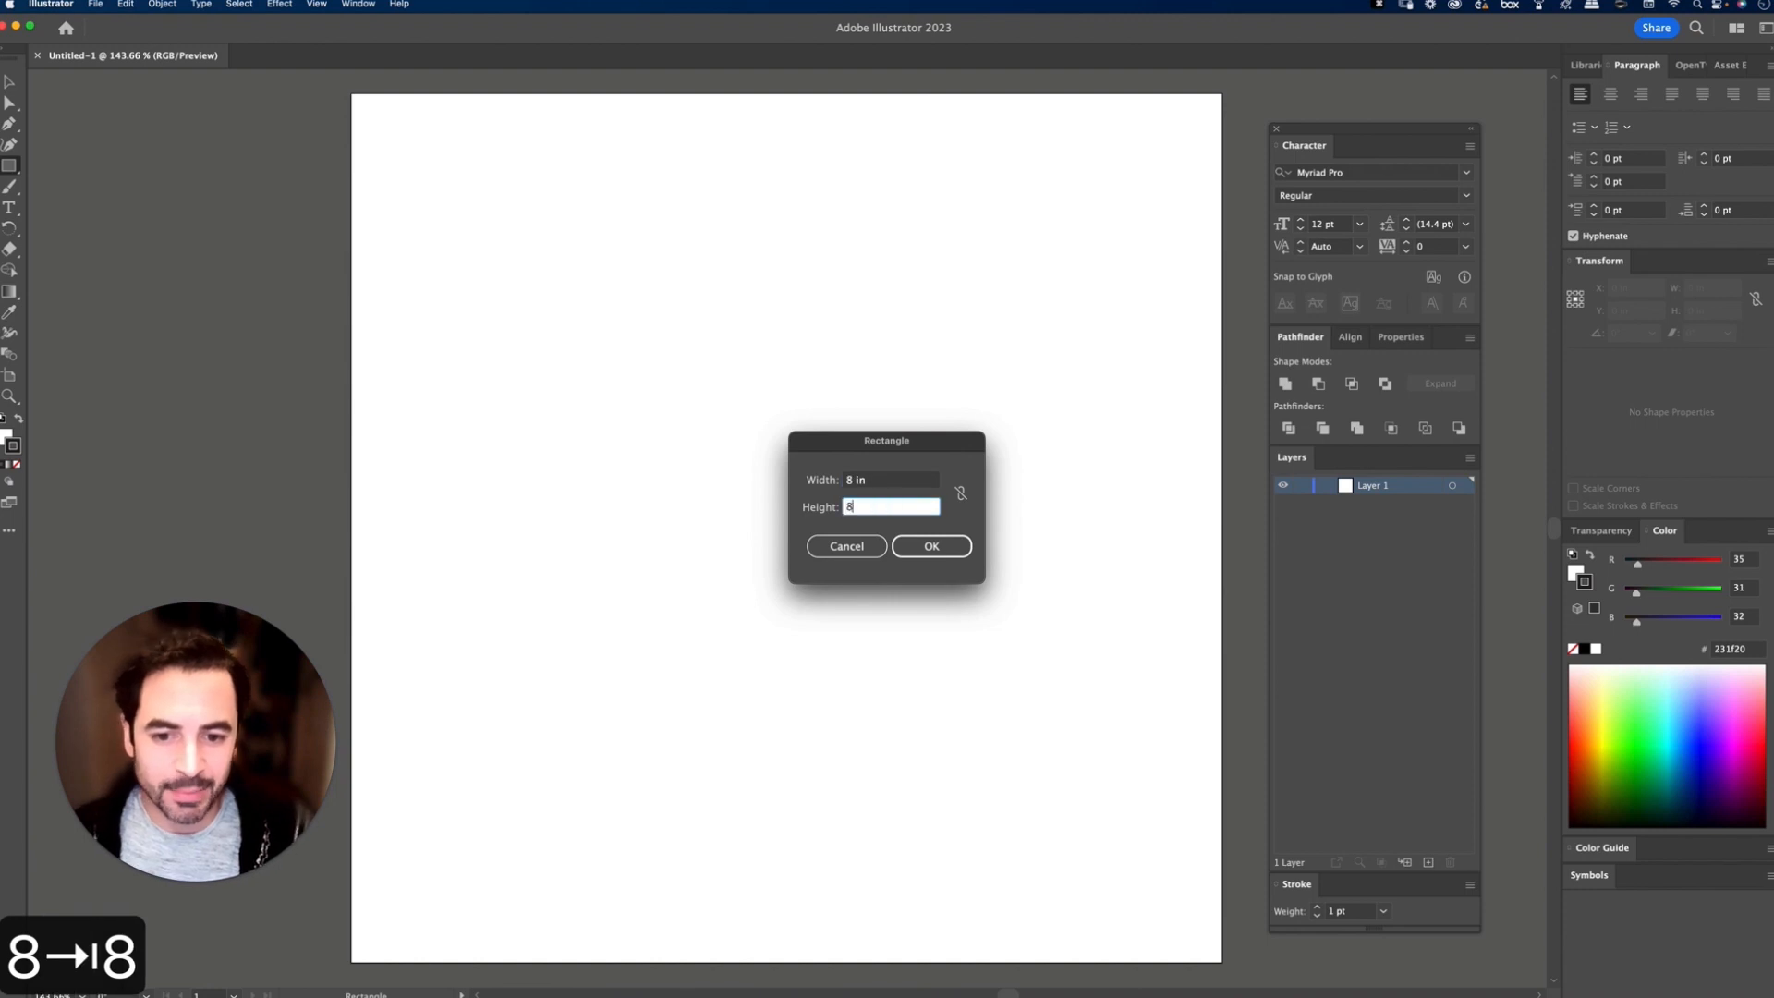
pyautogui.press('Tab')
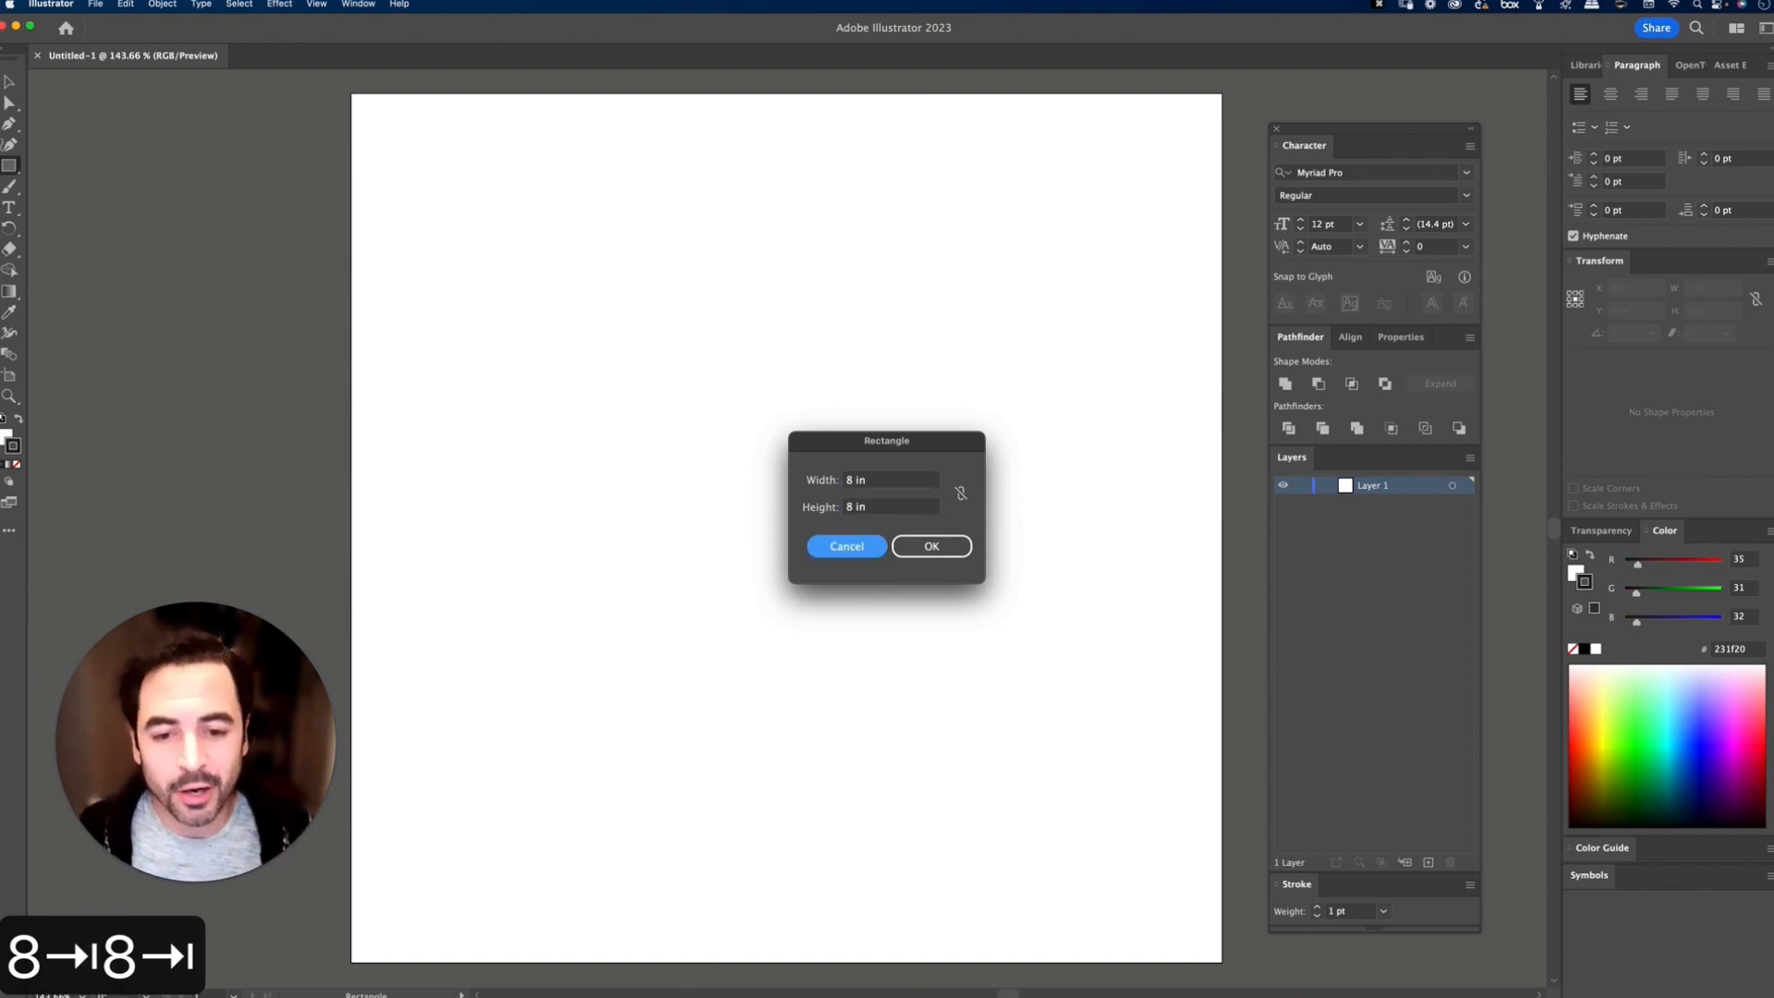
pyautogui.click(929, 550)
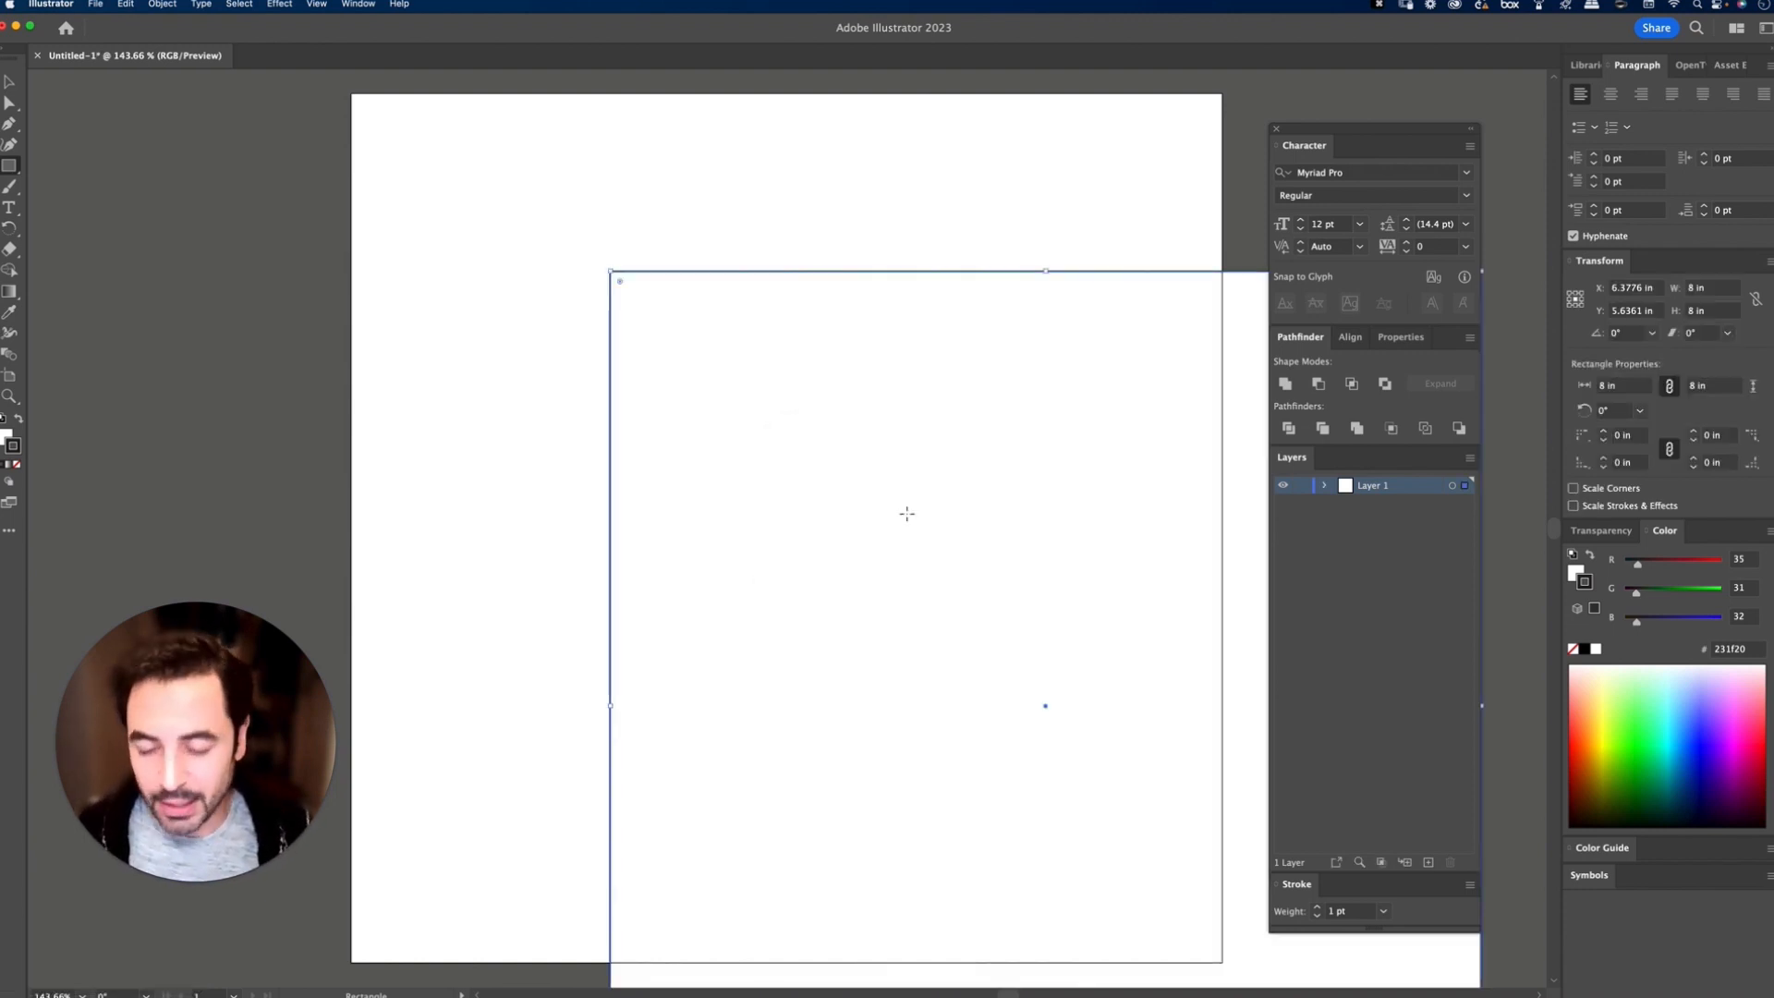
pyautogui.press('v')
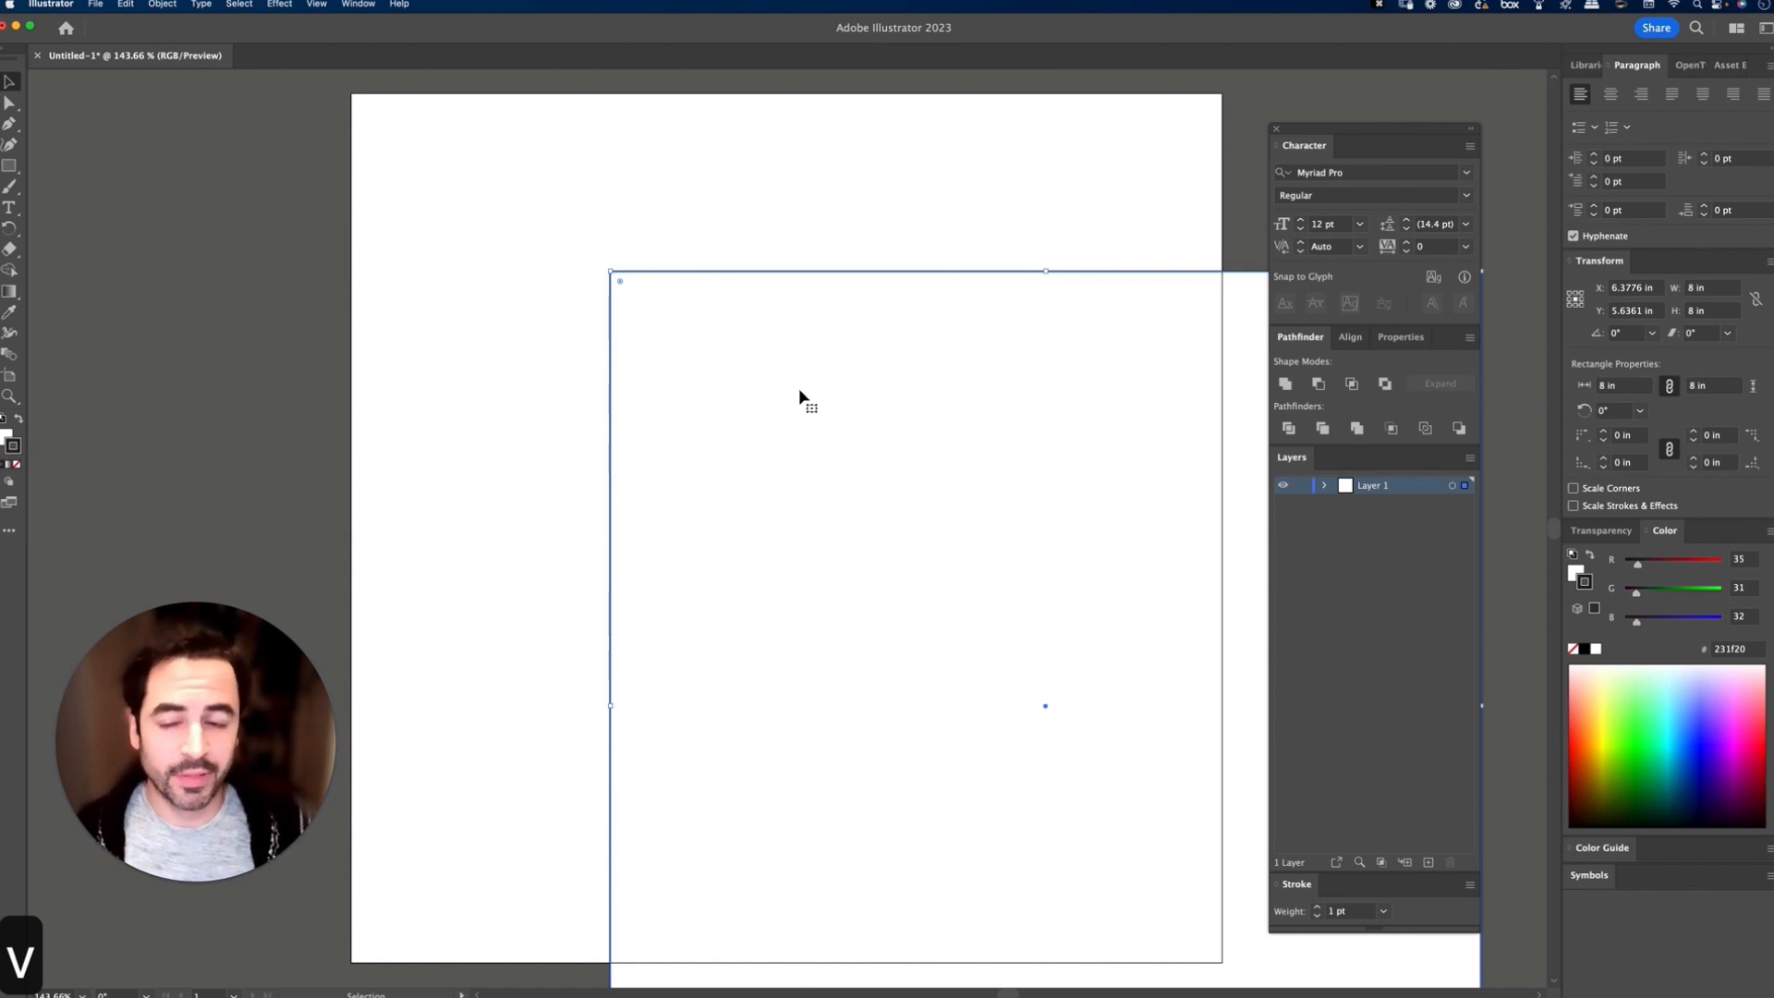
pyautogui.moveTo(811, 405); pyautogui.dragTo(551, 233)
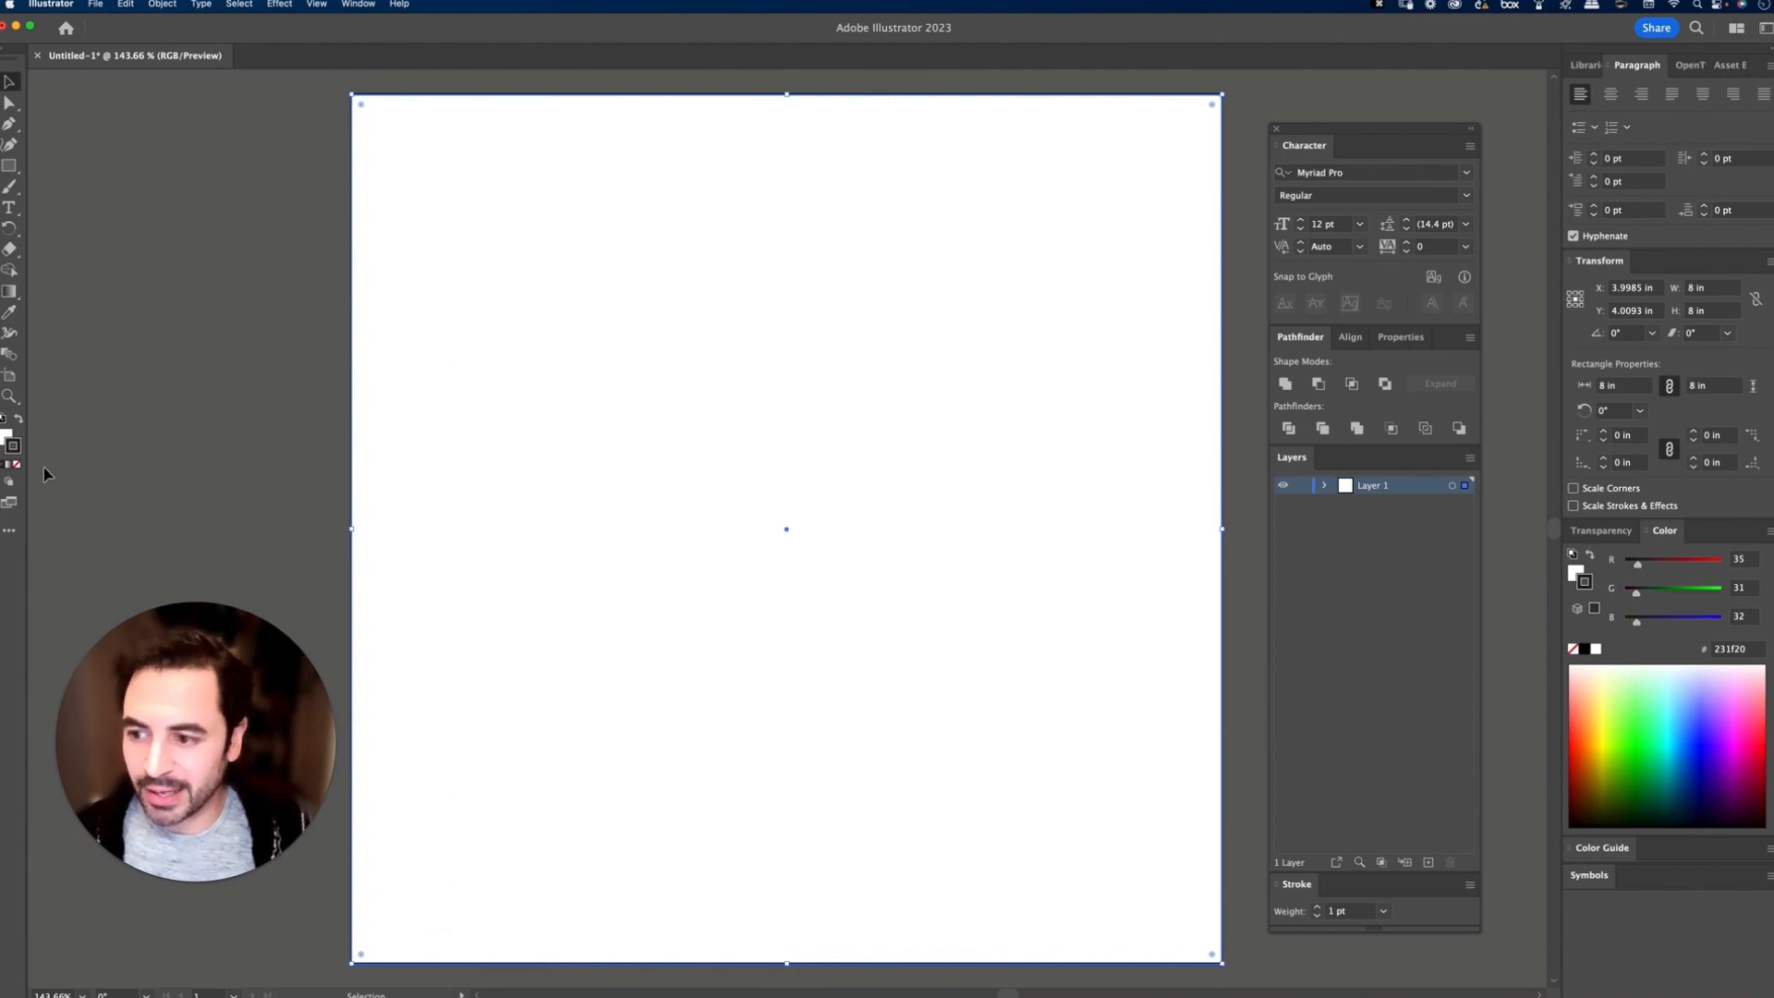
# Step: Give the background square a pure black 000000 fill and no stroke
pyautogui.hotkey('shift', 'x')
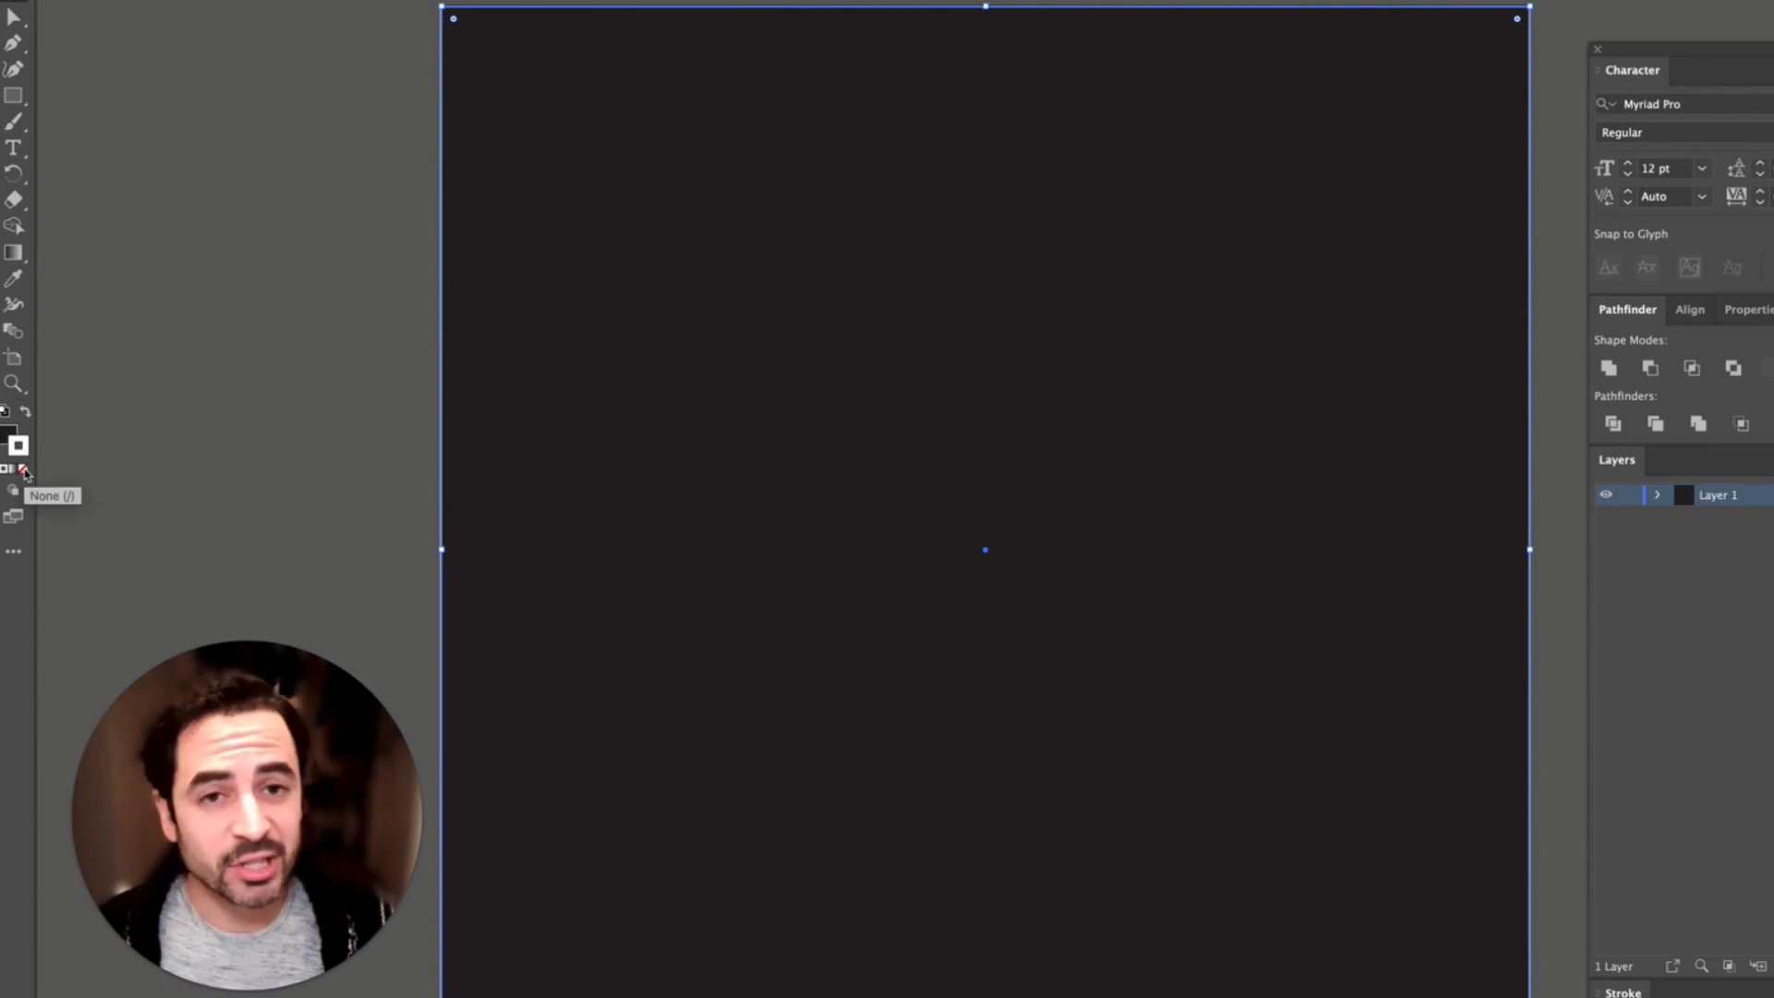
pyautogui.click(25, 471)
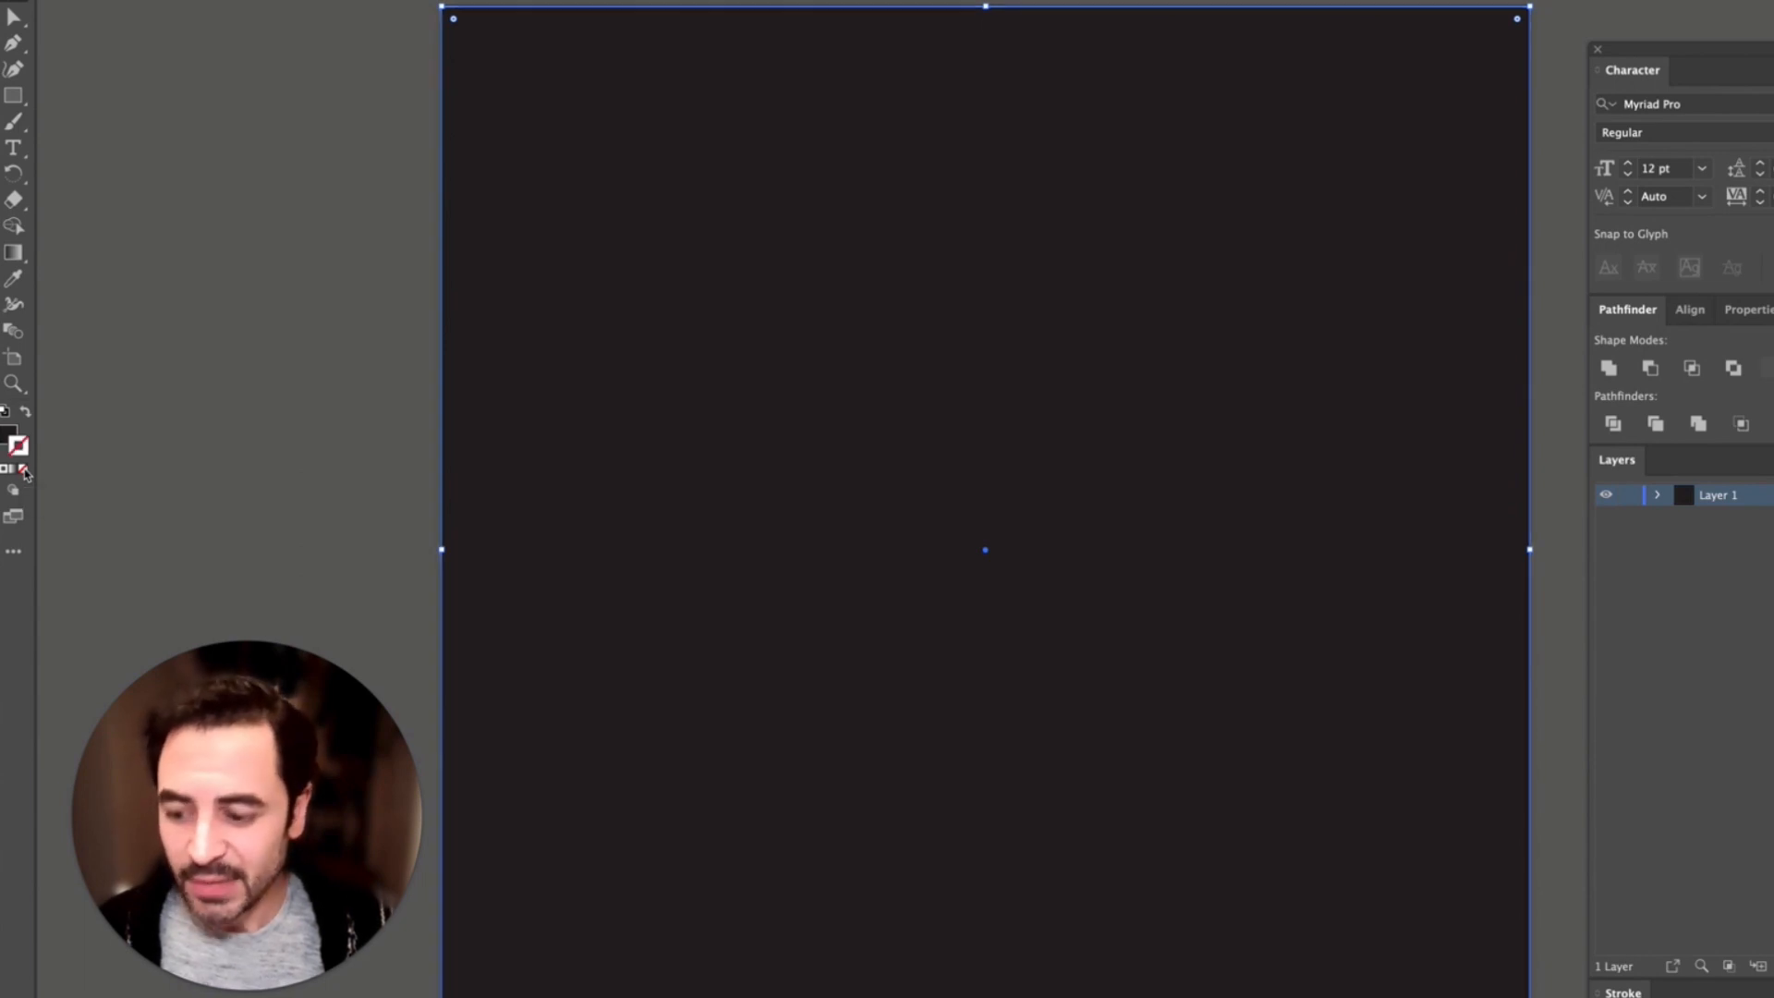
pyautogui.press('x')
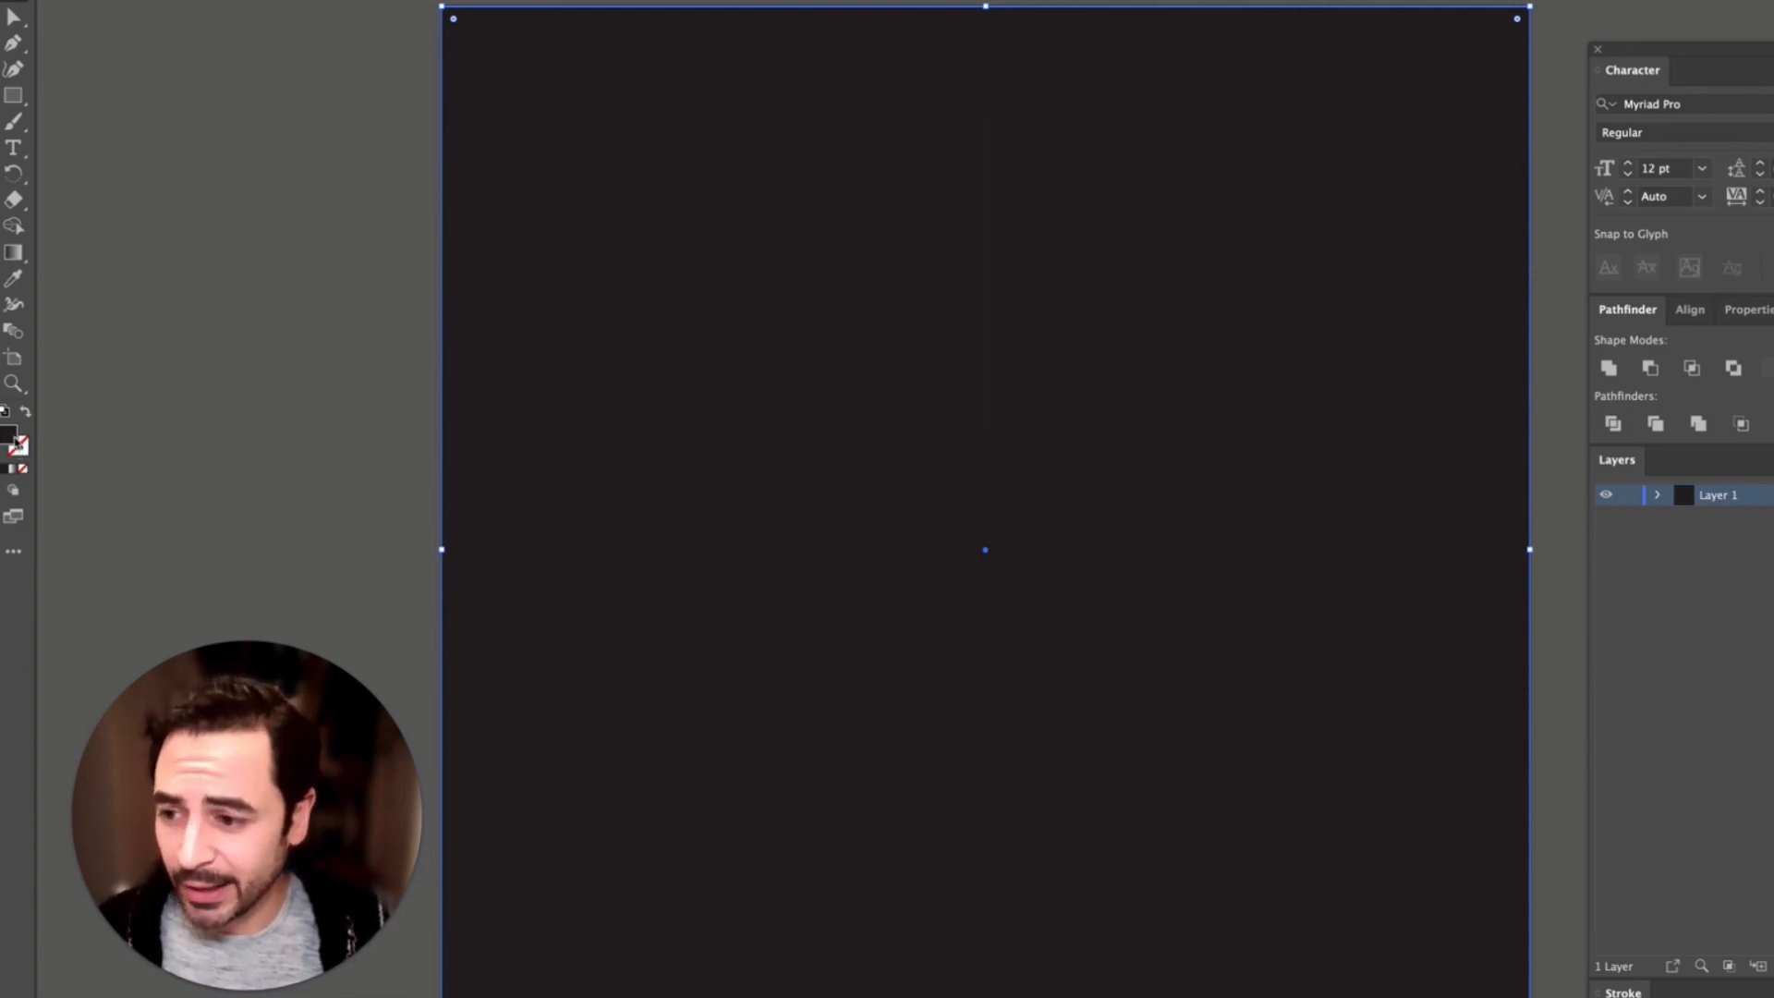
pyautogui.doubleClick(14, 438)
pyautogui.moveTo(1303, 633); pyautogui.dragTo(1106, 320)
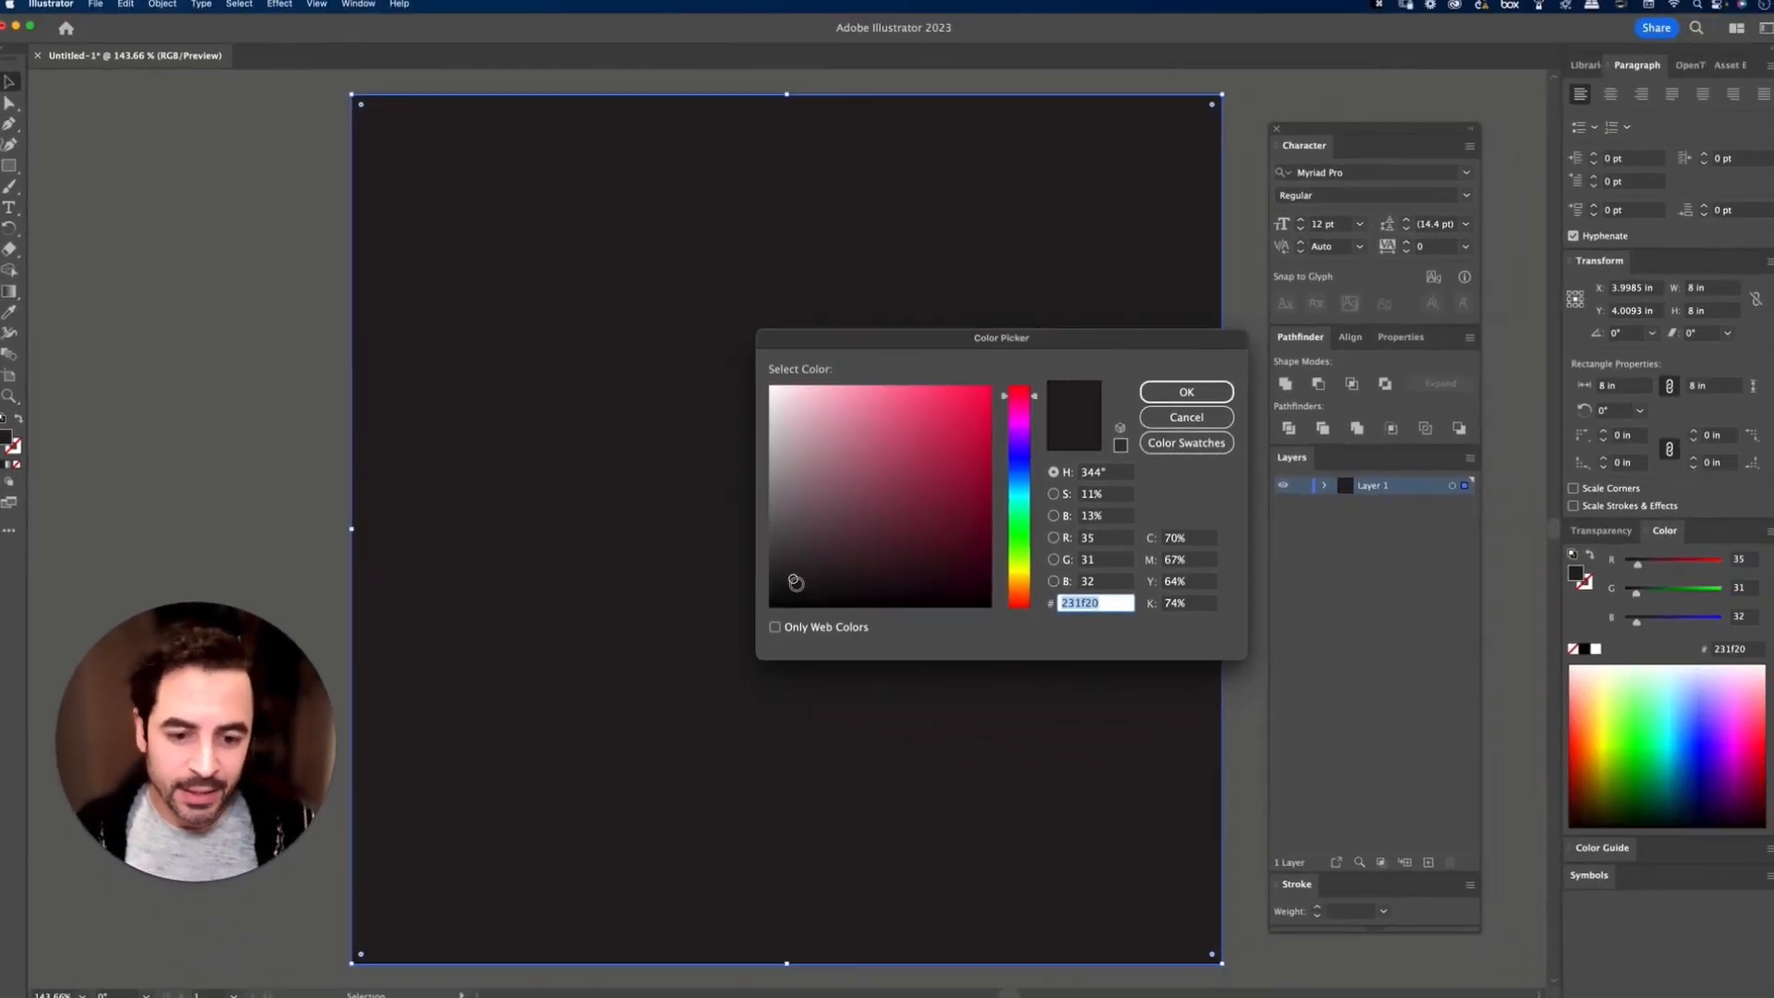
pyautogui.moveTo(793, 578); pyautogui.dragTo(764, 612)
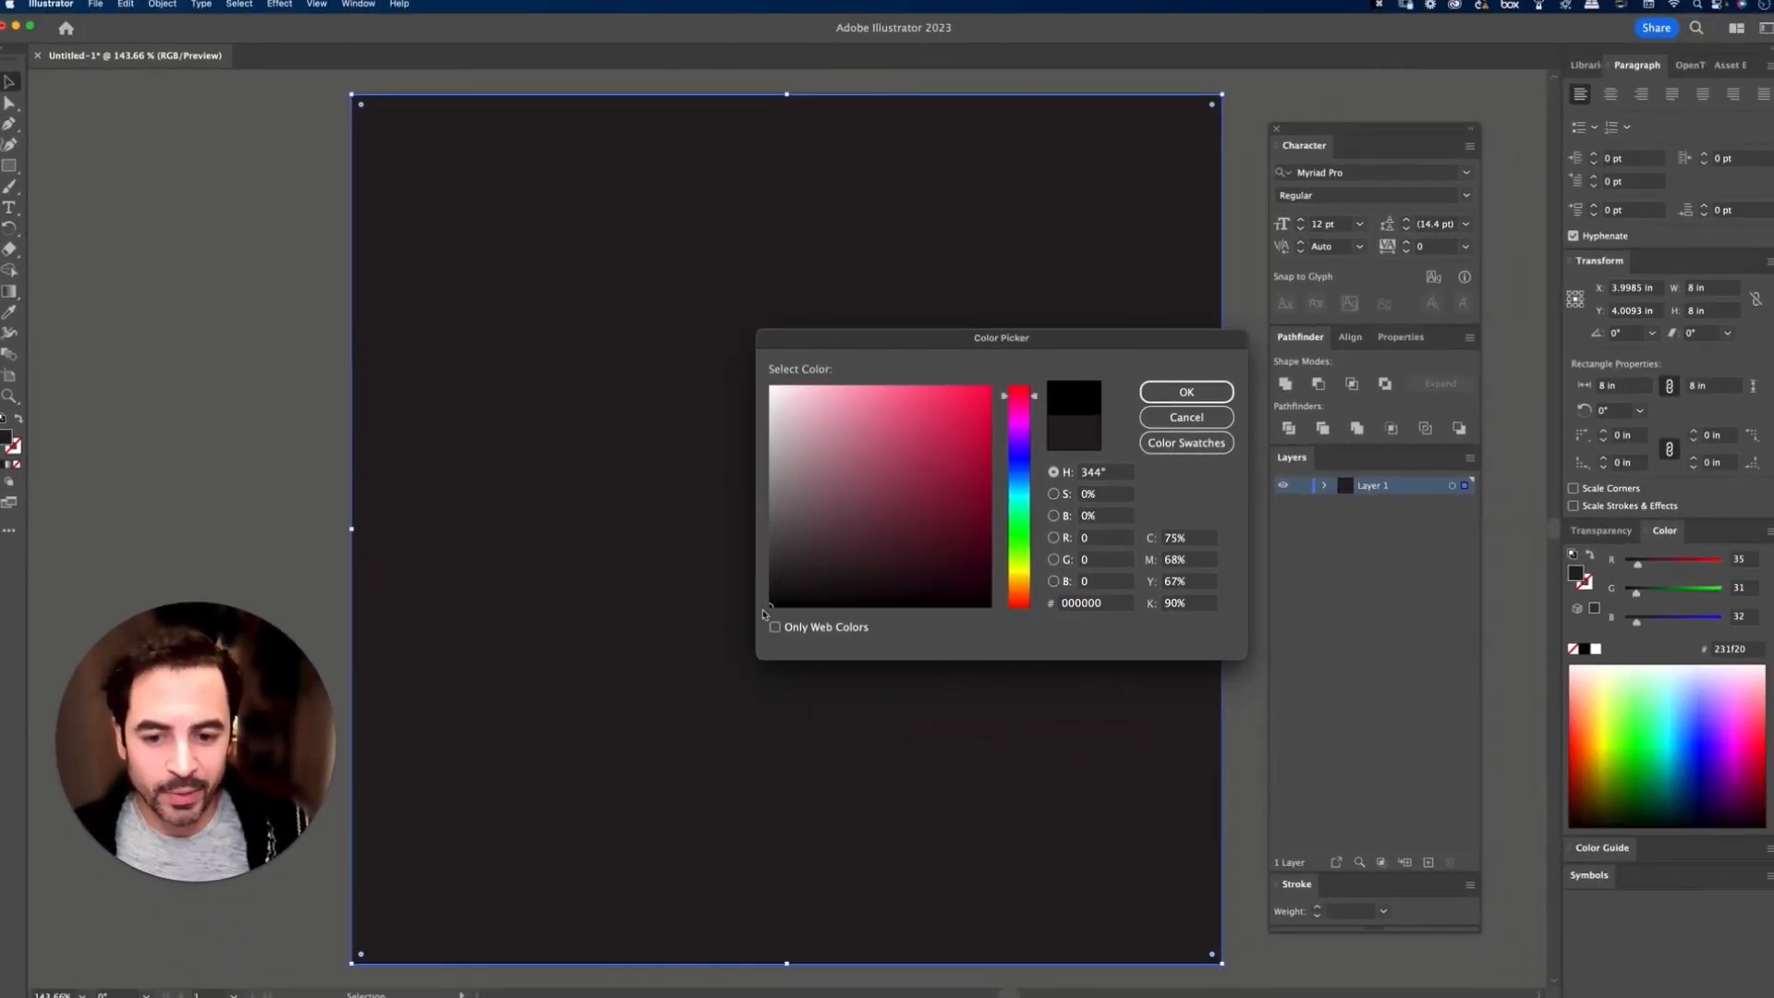
pyautogui.click(1183, 395)
# Step: Rename the square's layer to BG and lock it
pyautogui.doubleClick(1373, 486)
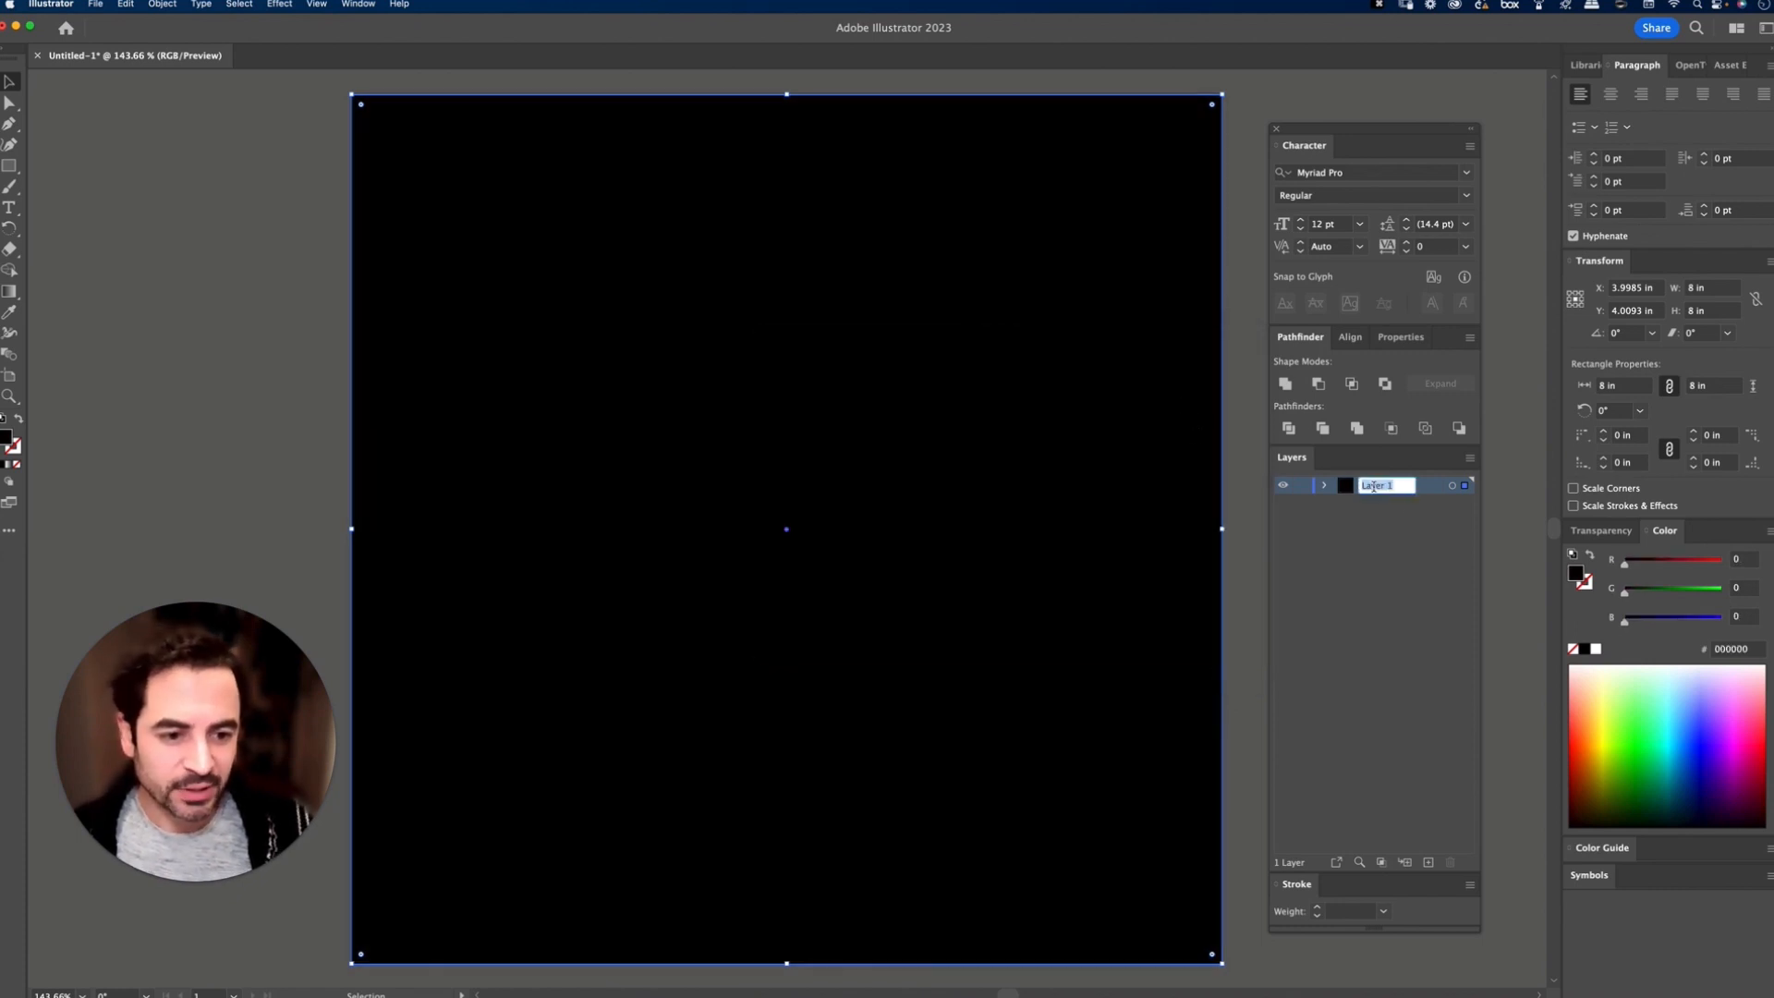
pyautogui.write('BG')
pyautogui.press('Return')
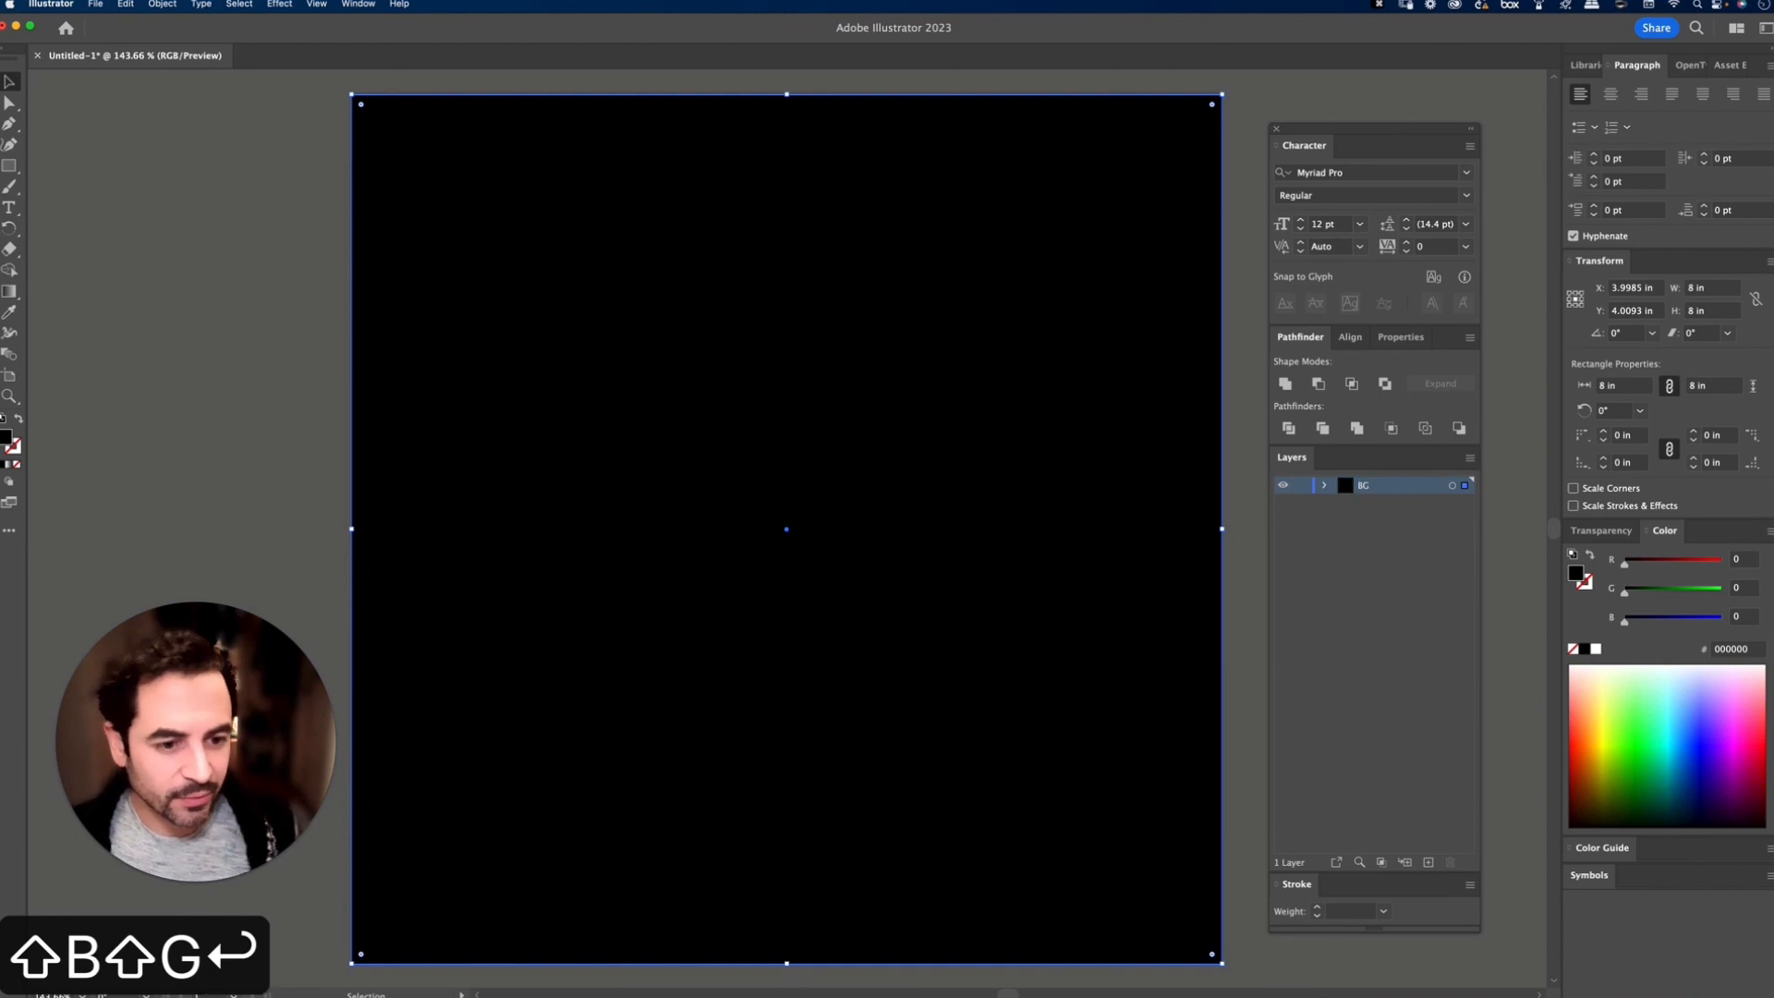
pyautogui.click(1301, 486)
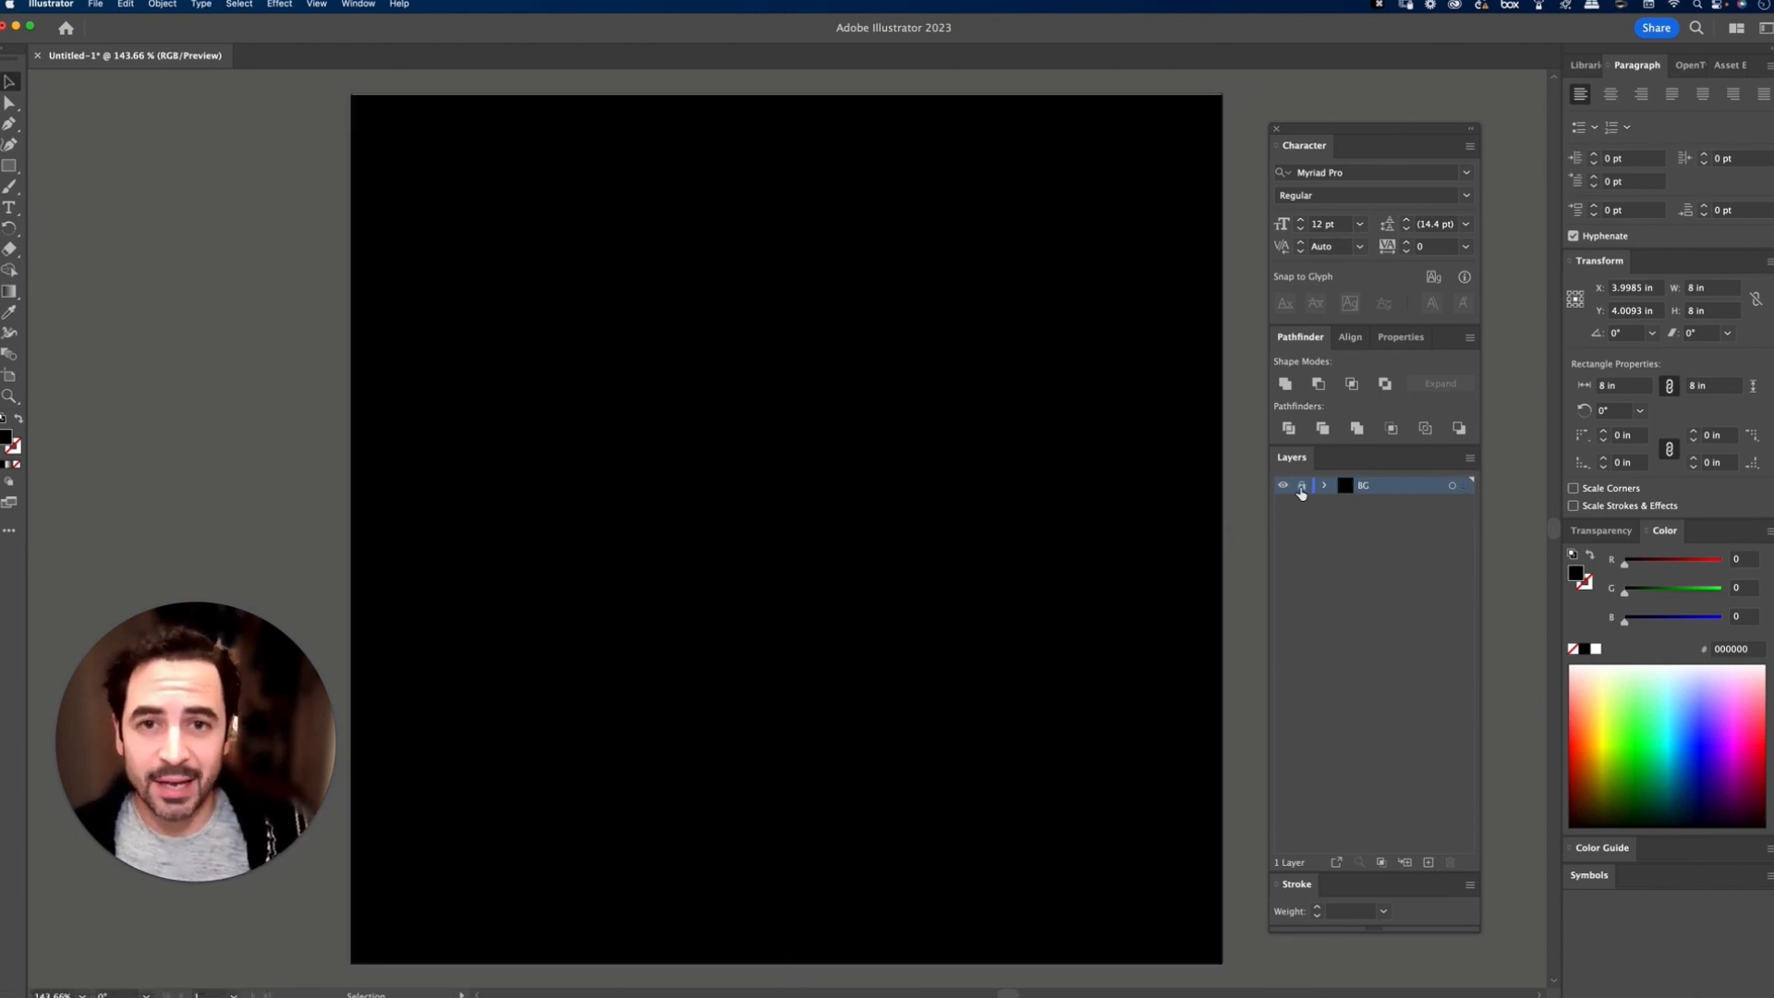
# Step: Add a new layer above BG and place the text ULTRAVIOLET on it in white
pyautogui.click(1430, 863)
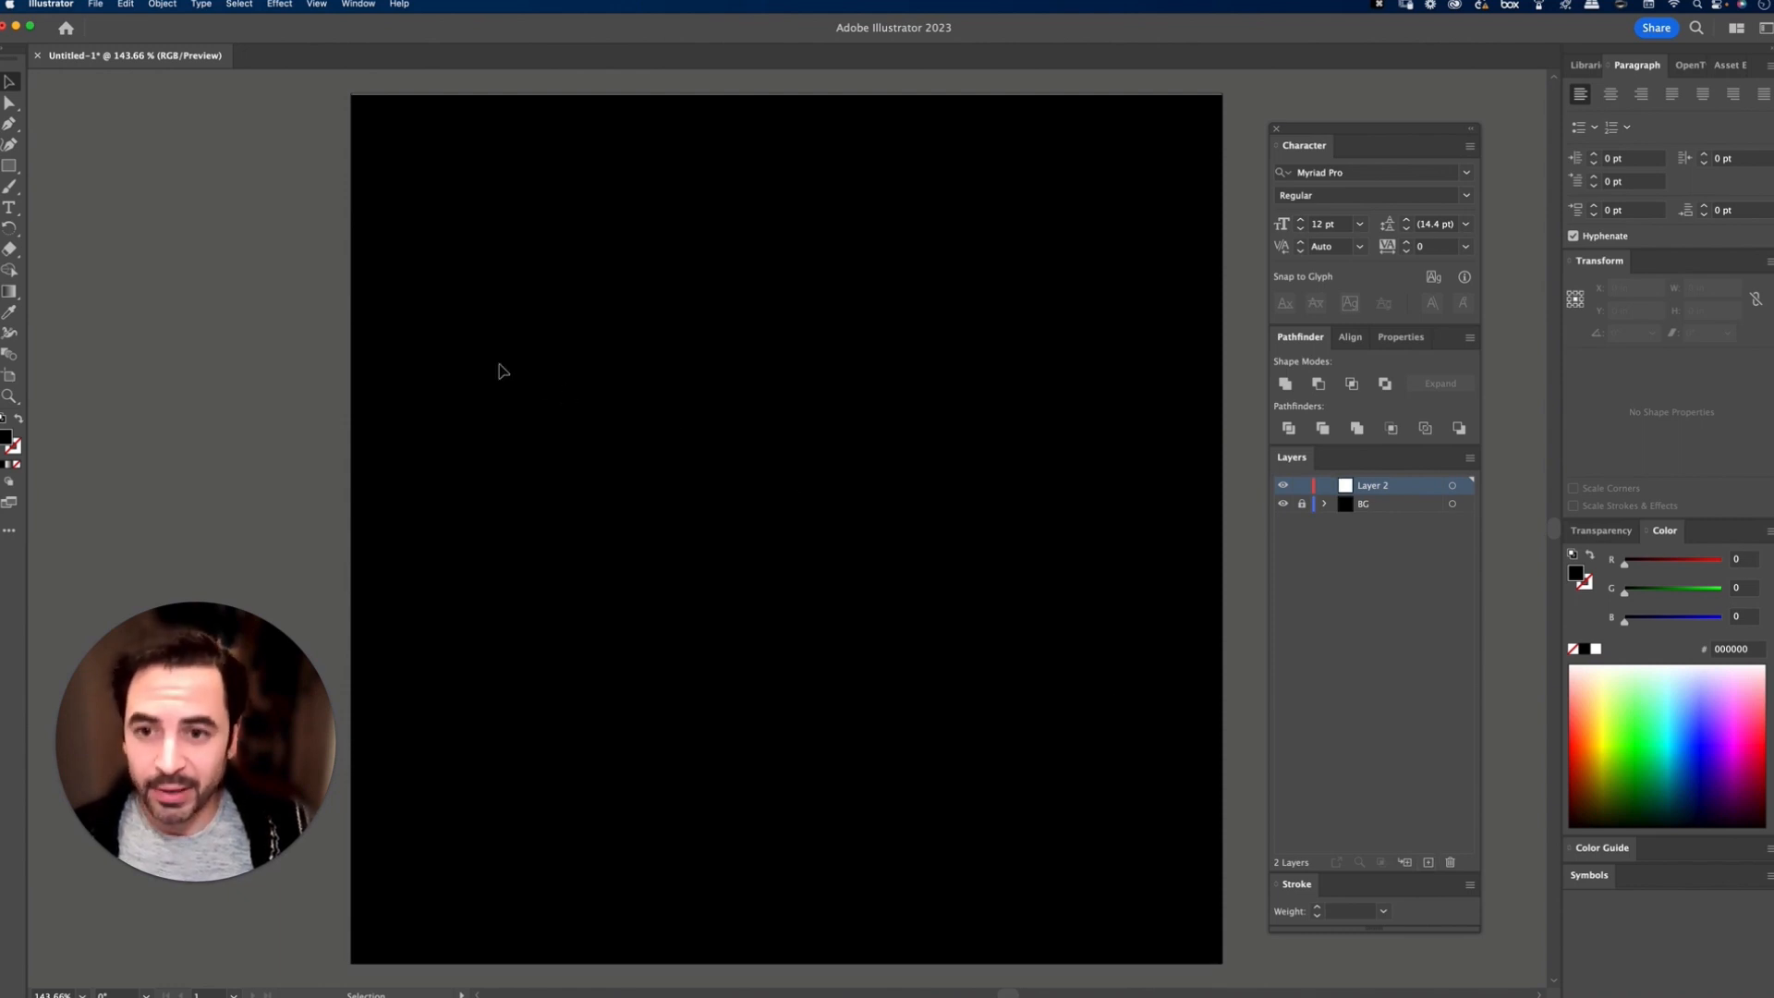
pyautogui.press('t')
pyautogui.click(527, 374)
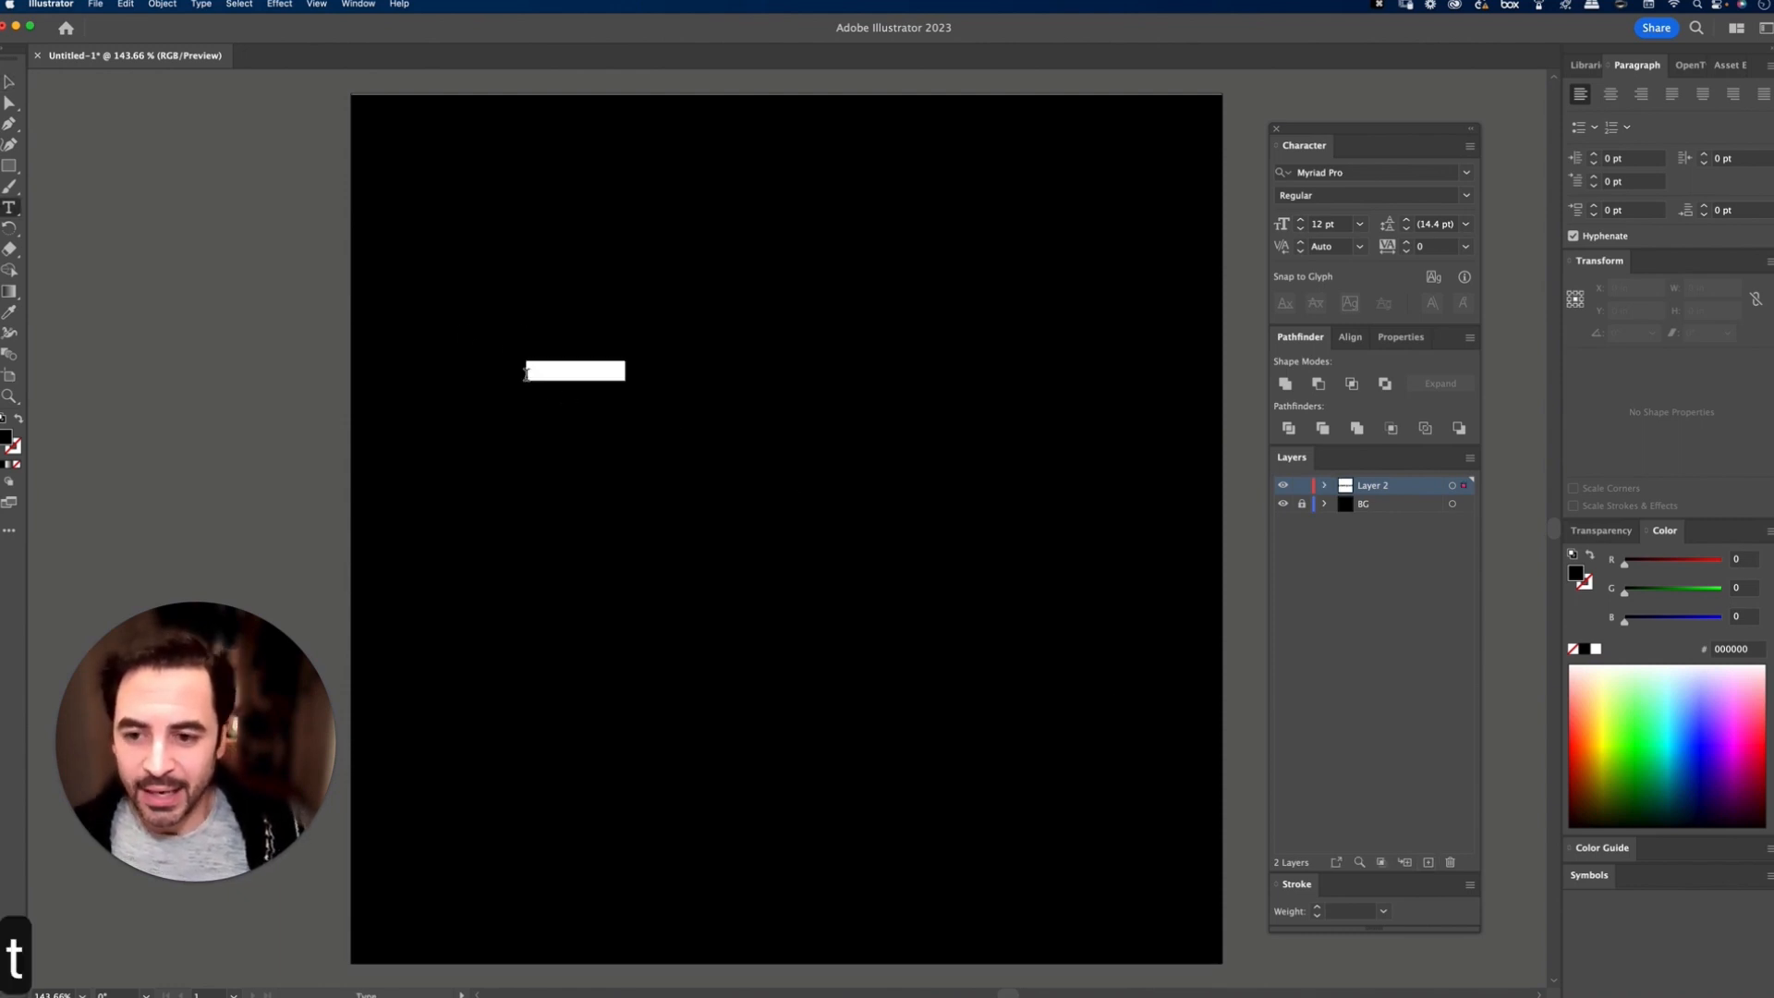
pyautogui.write('ultravi')
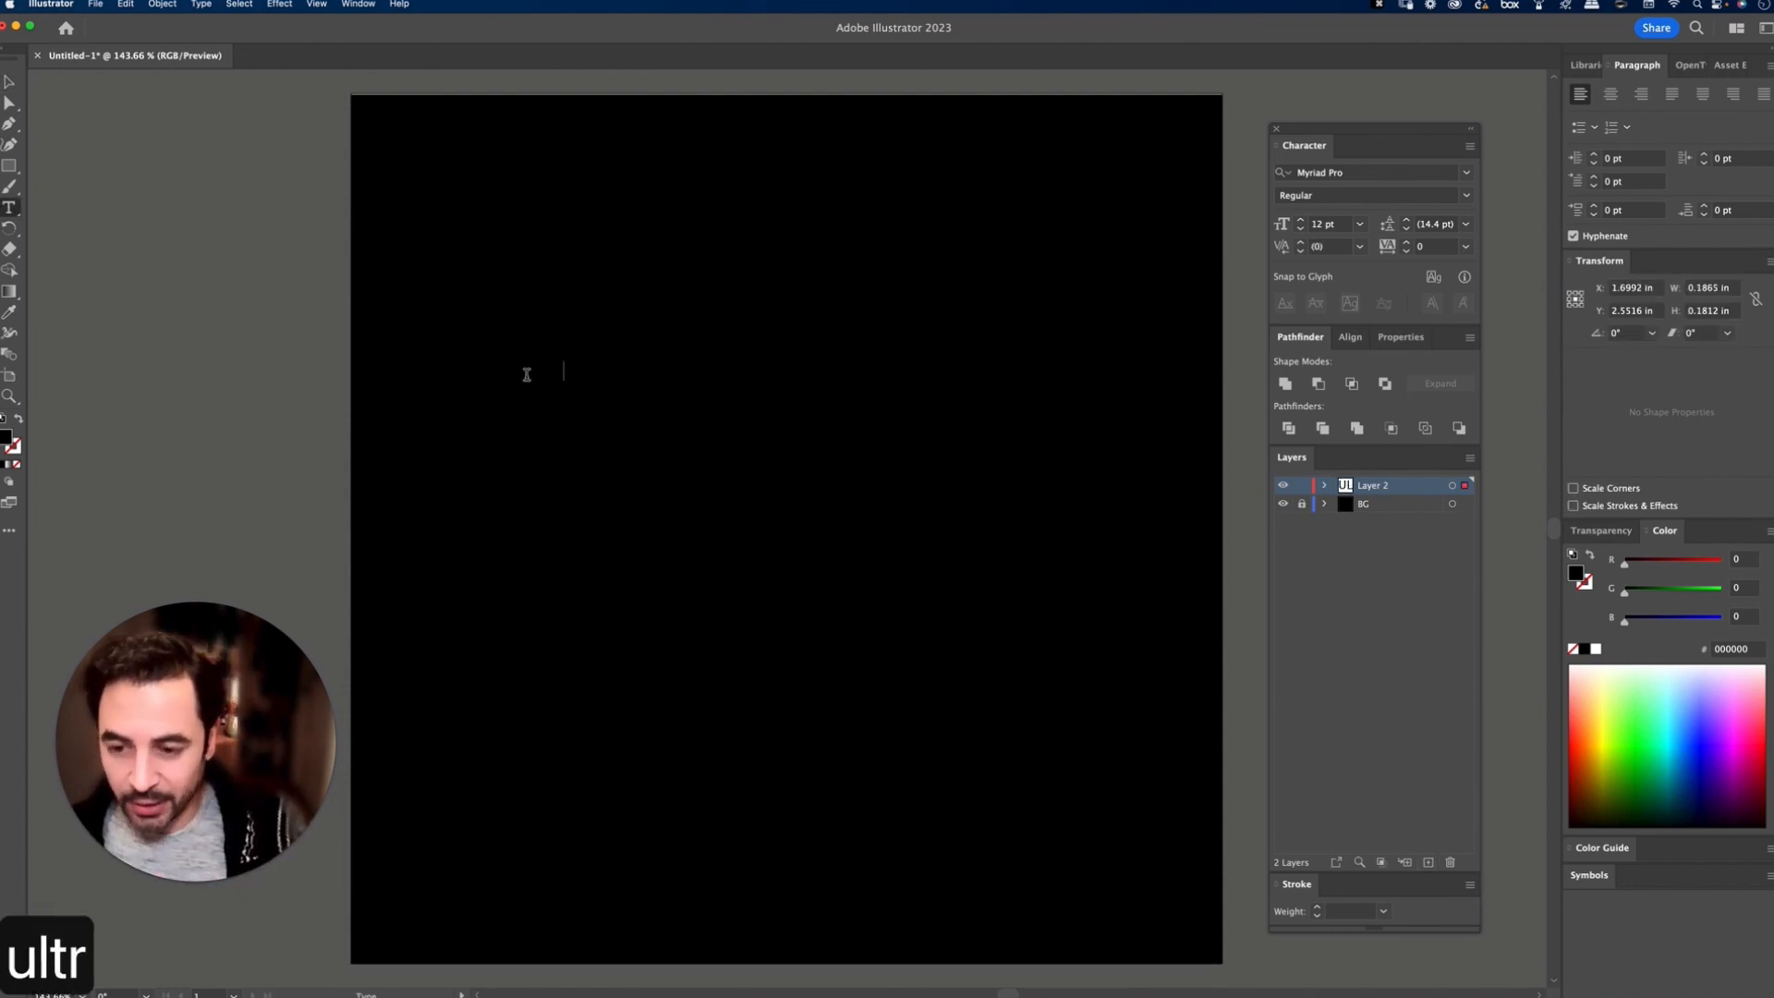
pyautogui.write('olet')
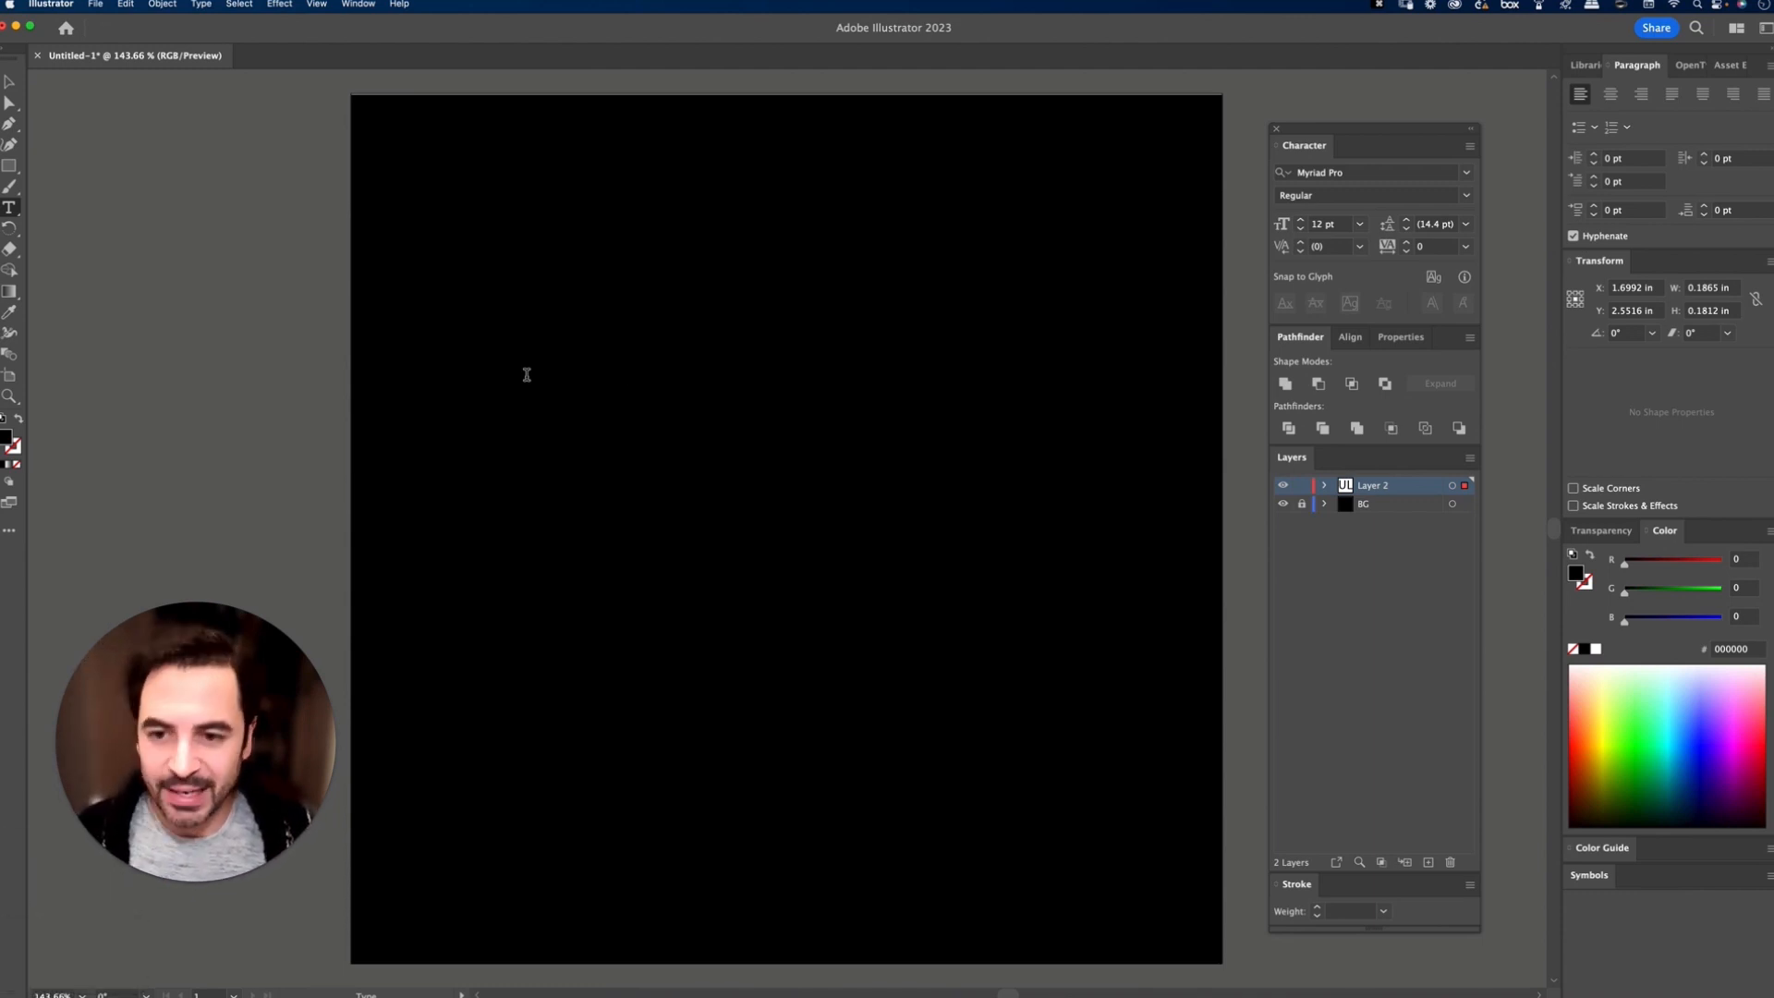
pyautogui.press('super+a')
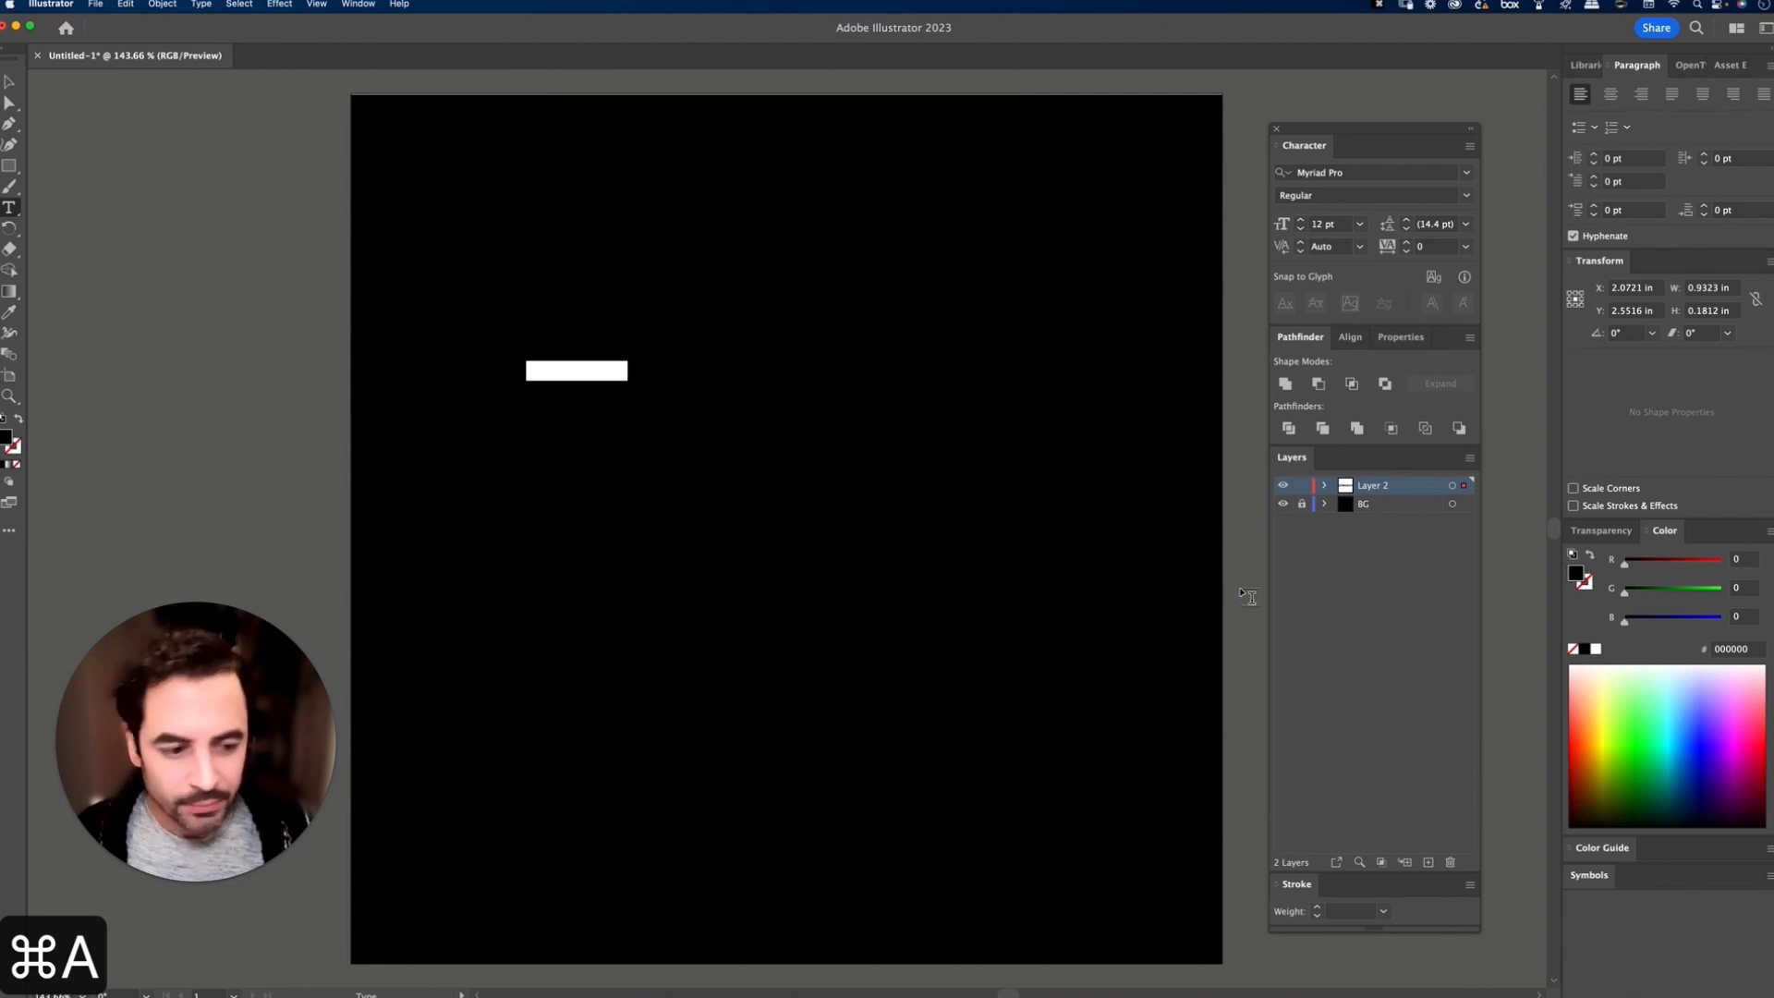
pyautogui.click(1597, 650)
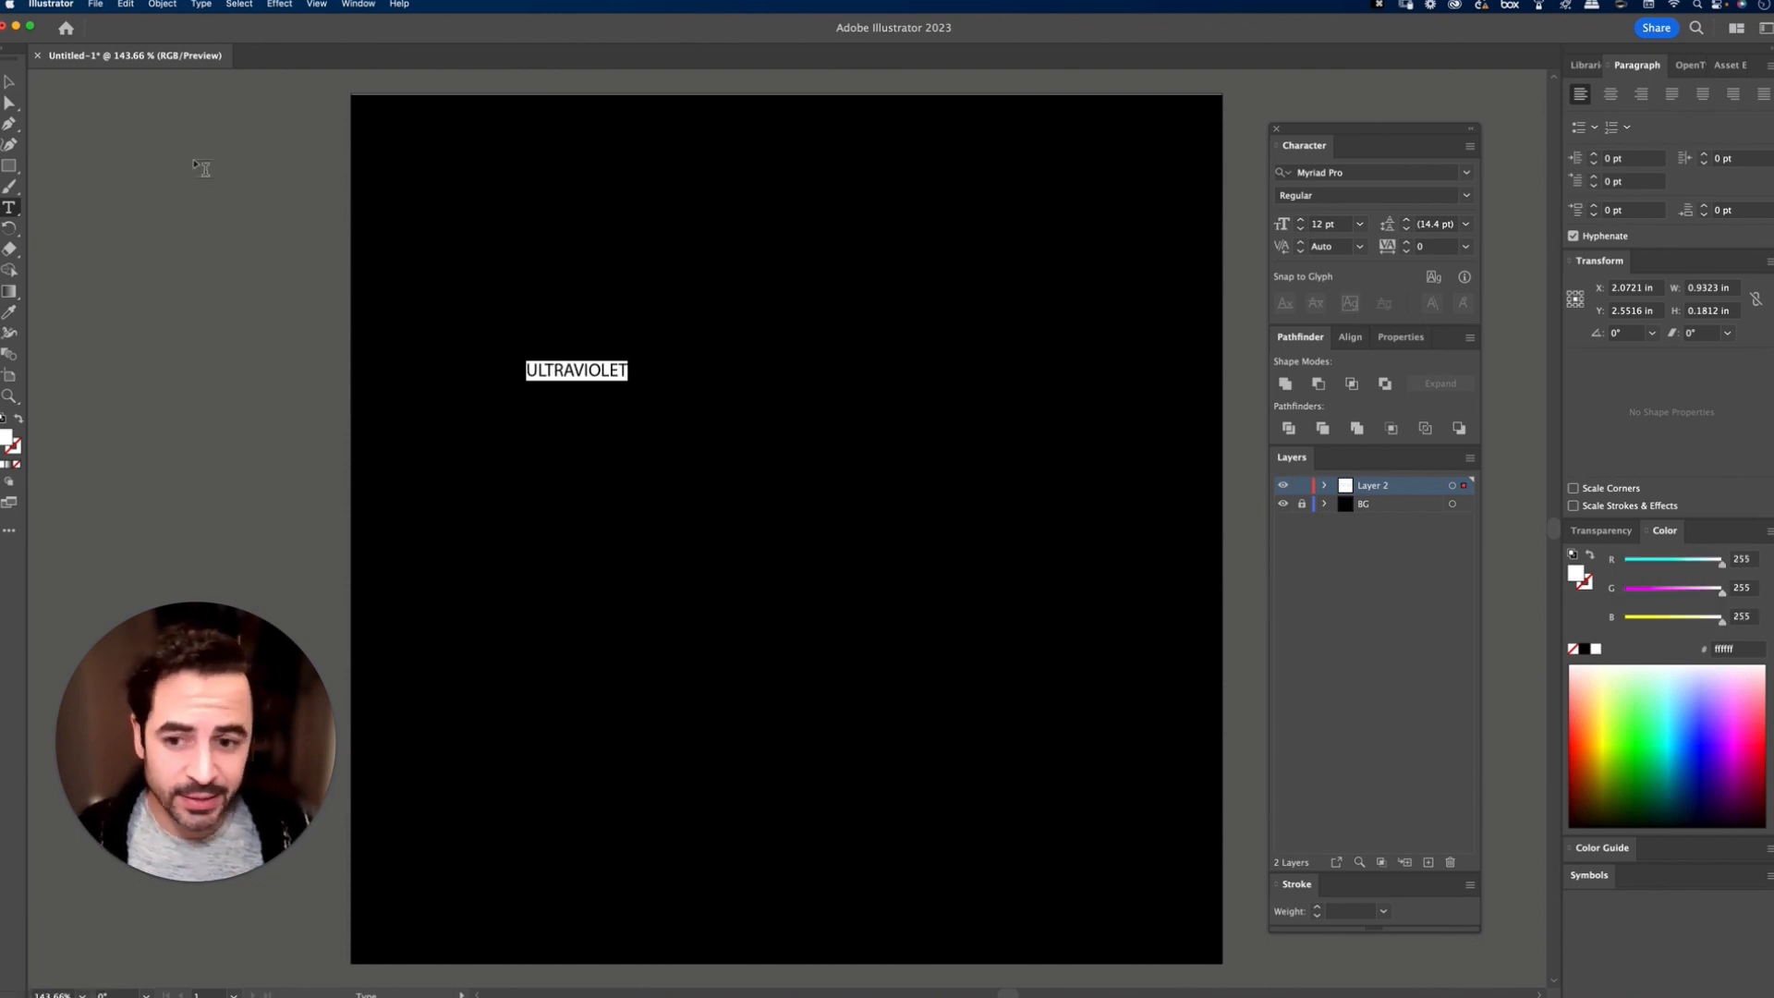
# Step: Scale the ULTRAVIOLET text up to about 6 in wide and shift it towards the middle of the artboard
pyautogui.click(9, 83)
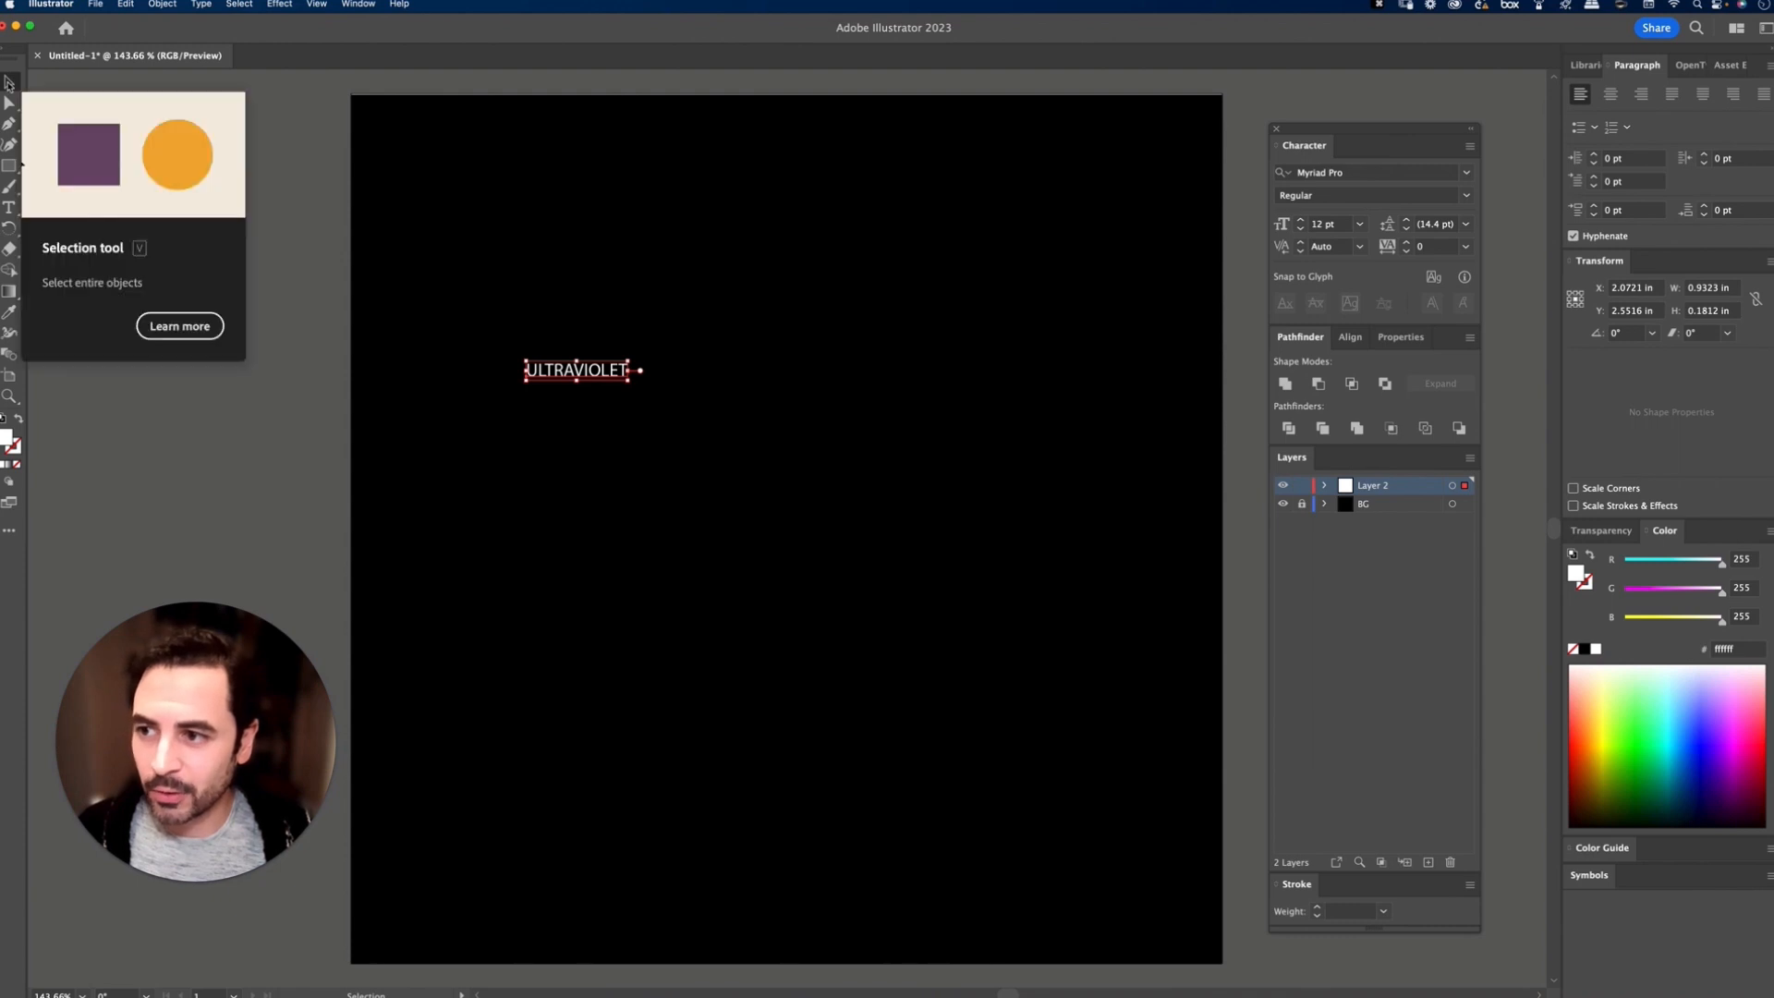
pyautogui.moveTo(630, 383); pyautogui.dragTo(1104, 642)
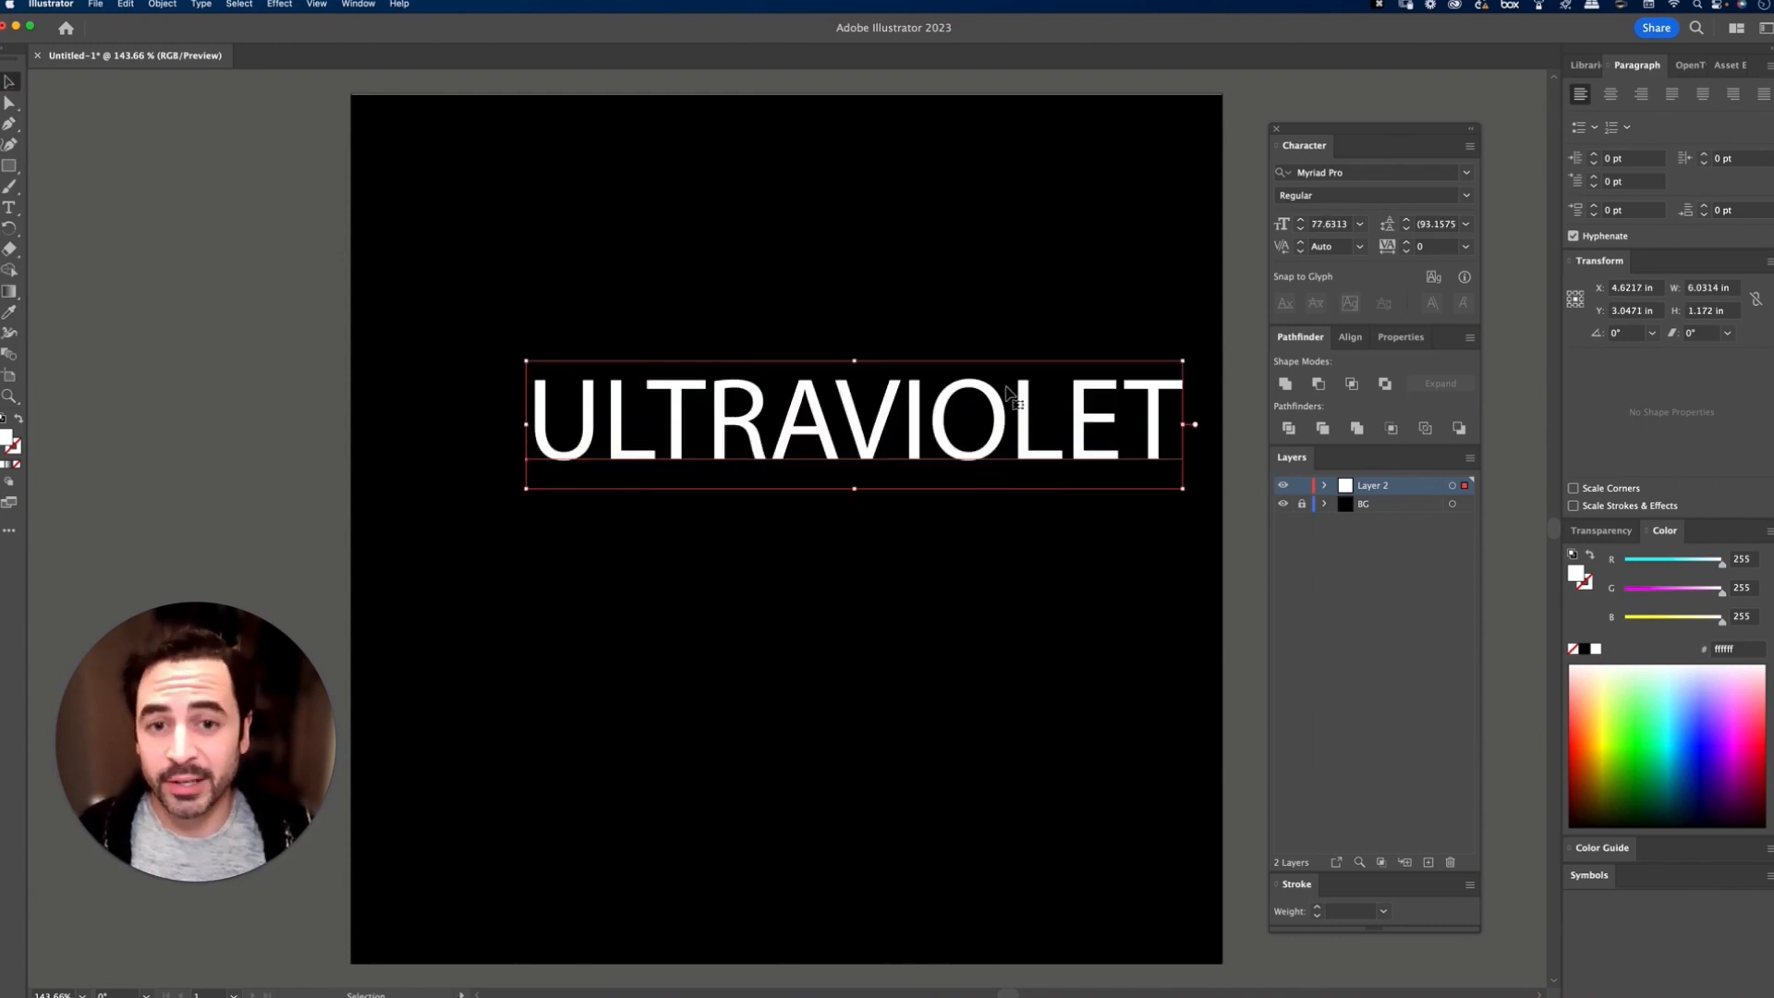
pyautogui.moveTo(1014, 397); pyautogui.dragTo(958, 440)
pyautogui.click(936, 285)
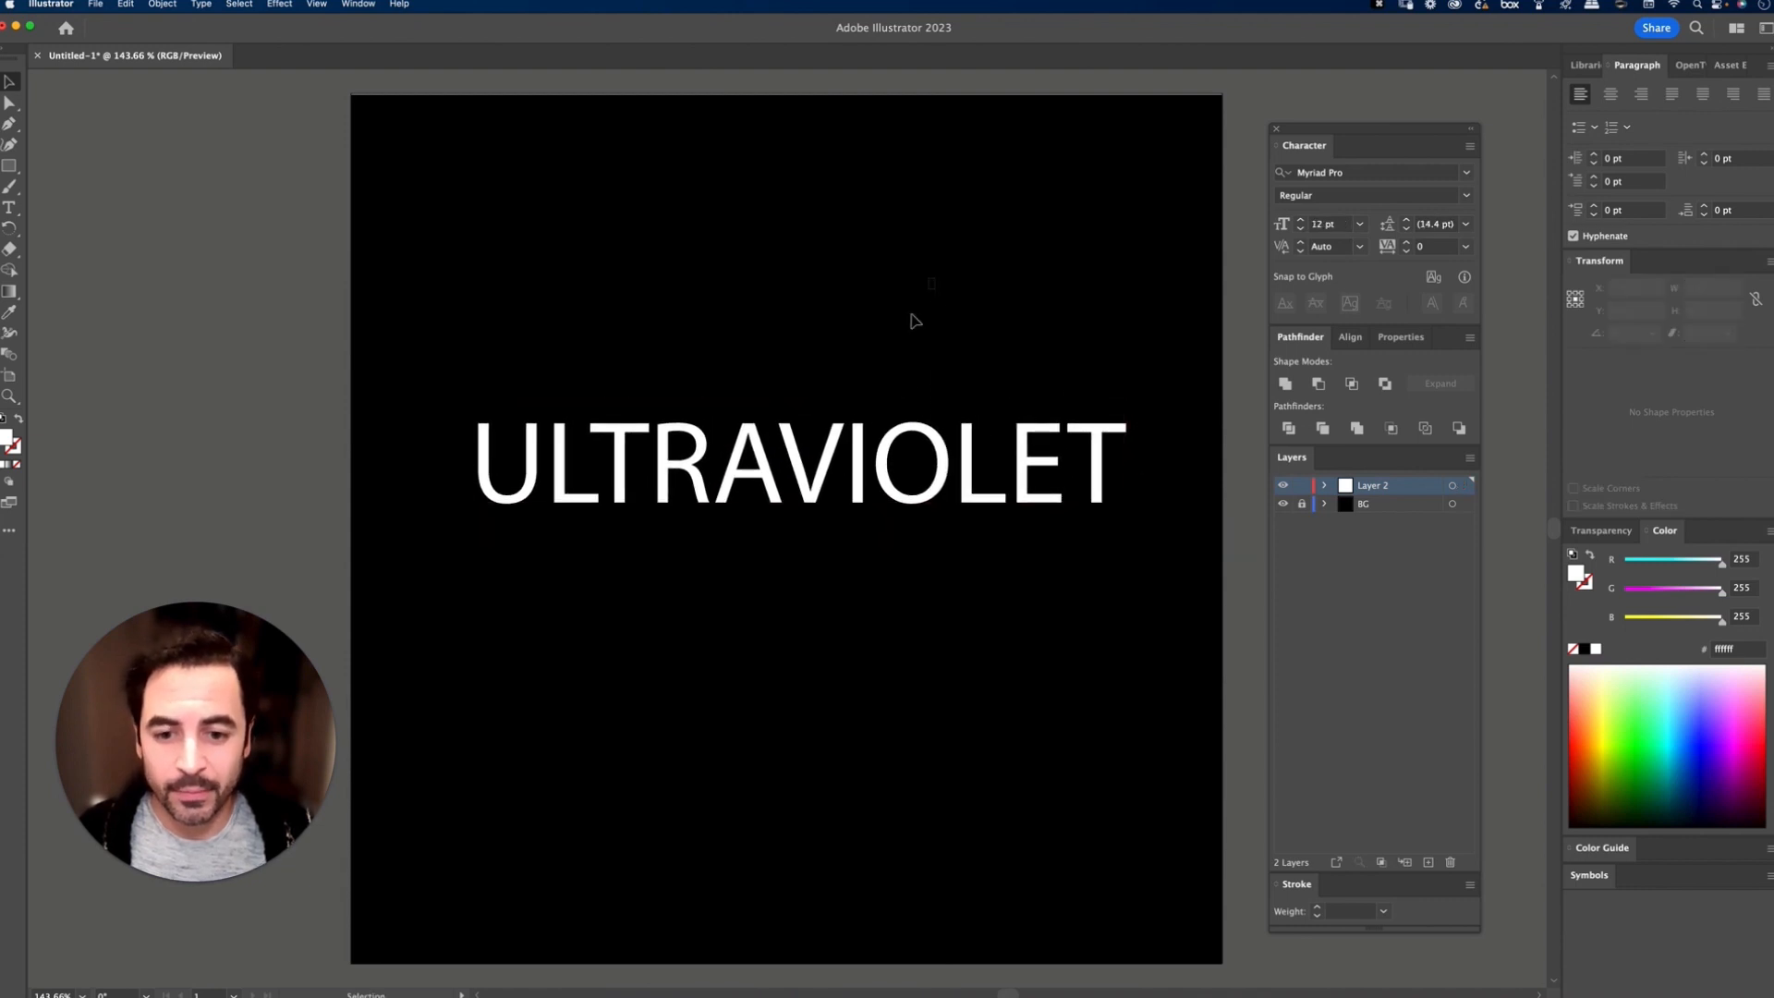
# Step: Change the font of the ULTRAVIOLET text to Avenir Next Ultra Light
pyautogui.click(871, 507)
pyautogui.click(1367, 172)
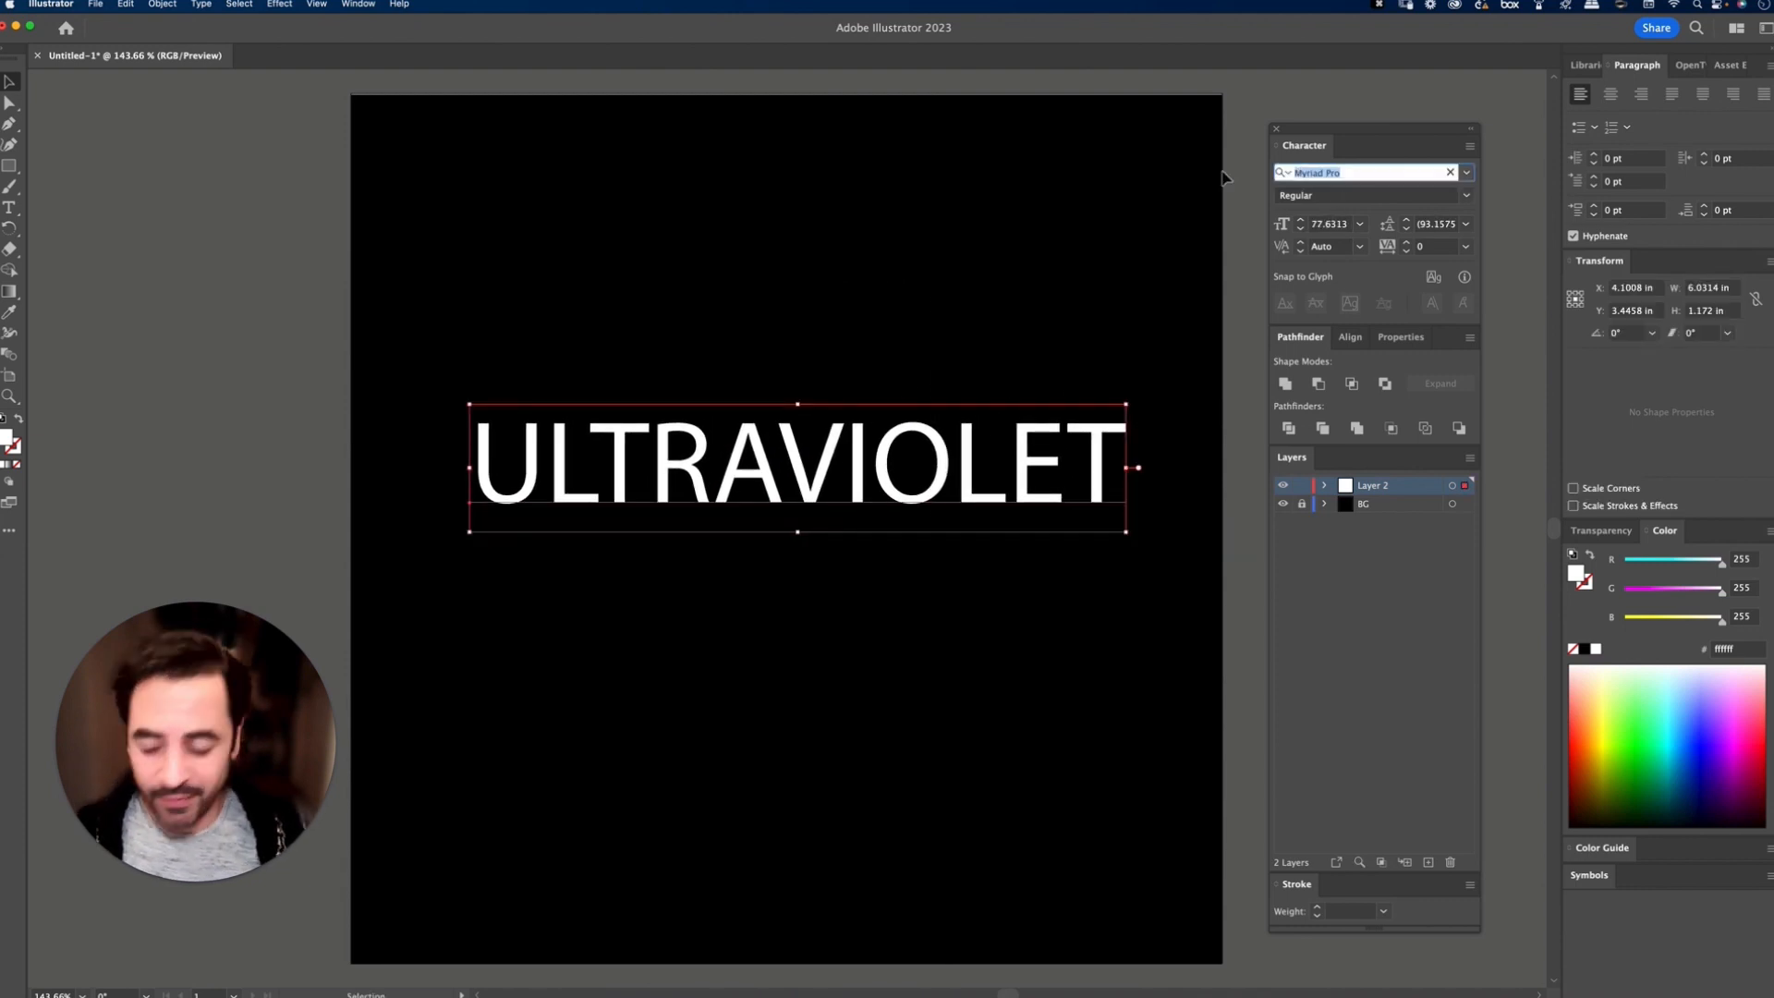
pyautogui.write('avenir')
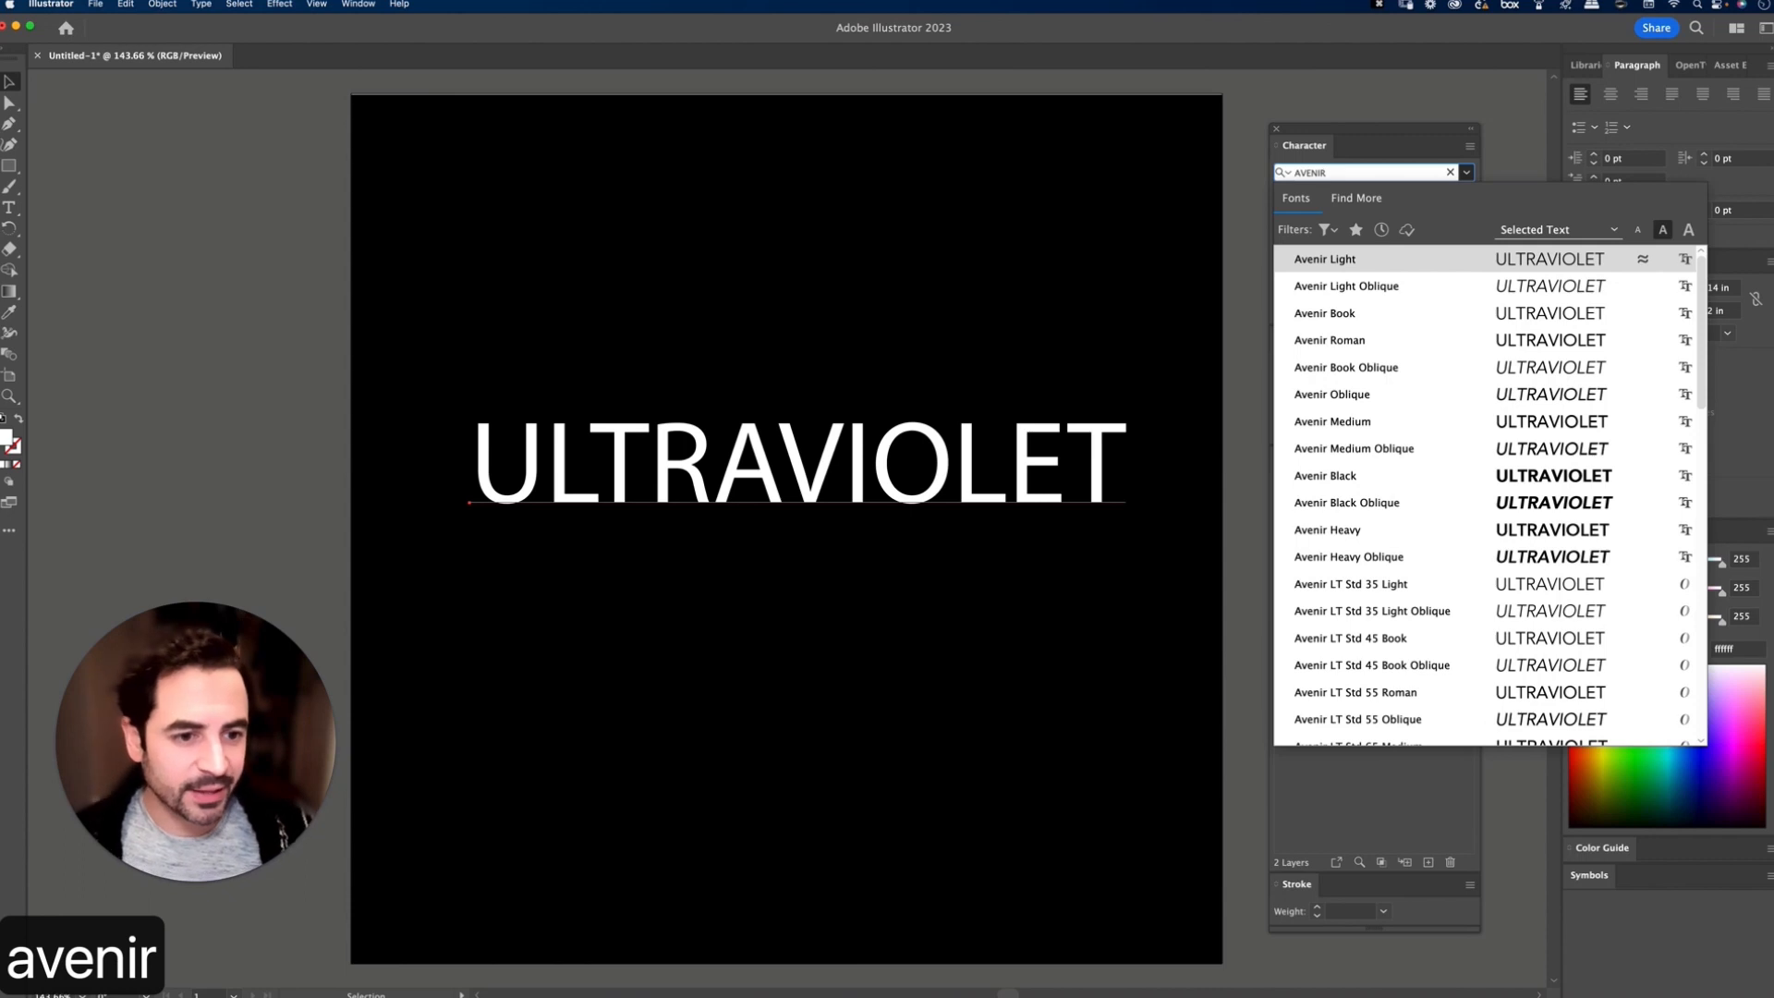
pyautogui.scroll(-5, 1340, 532)
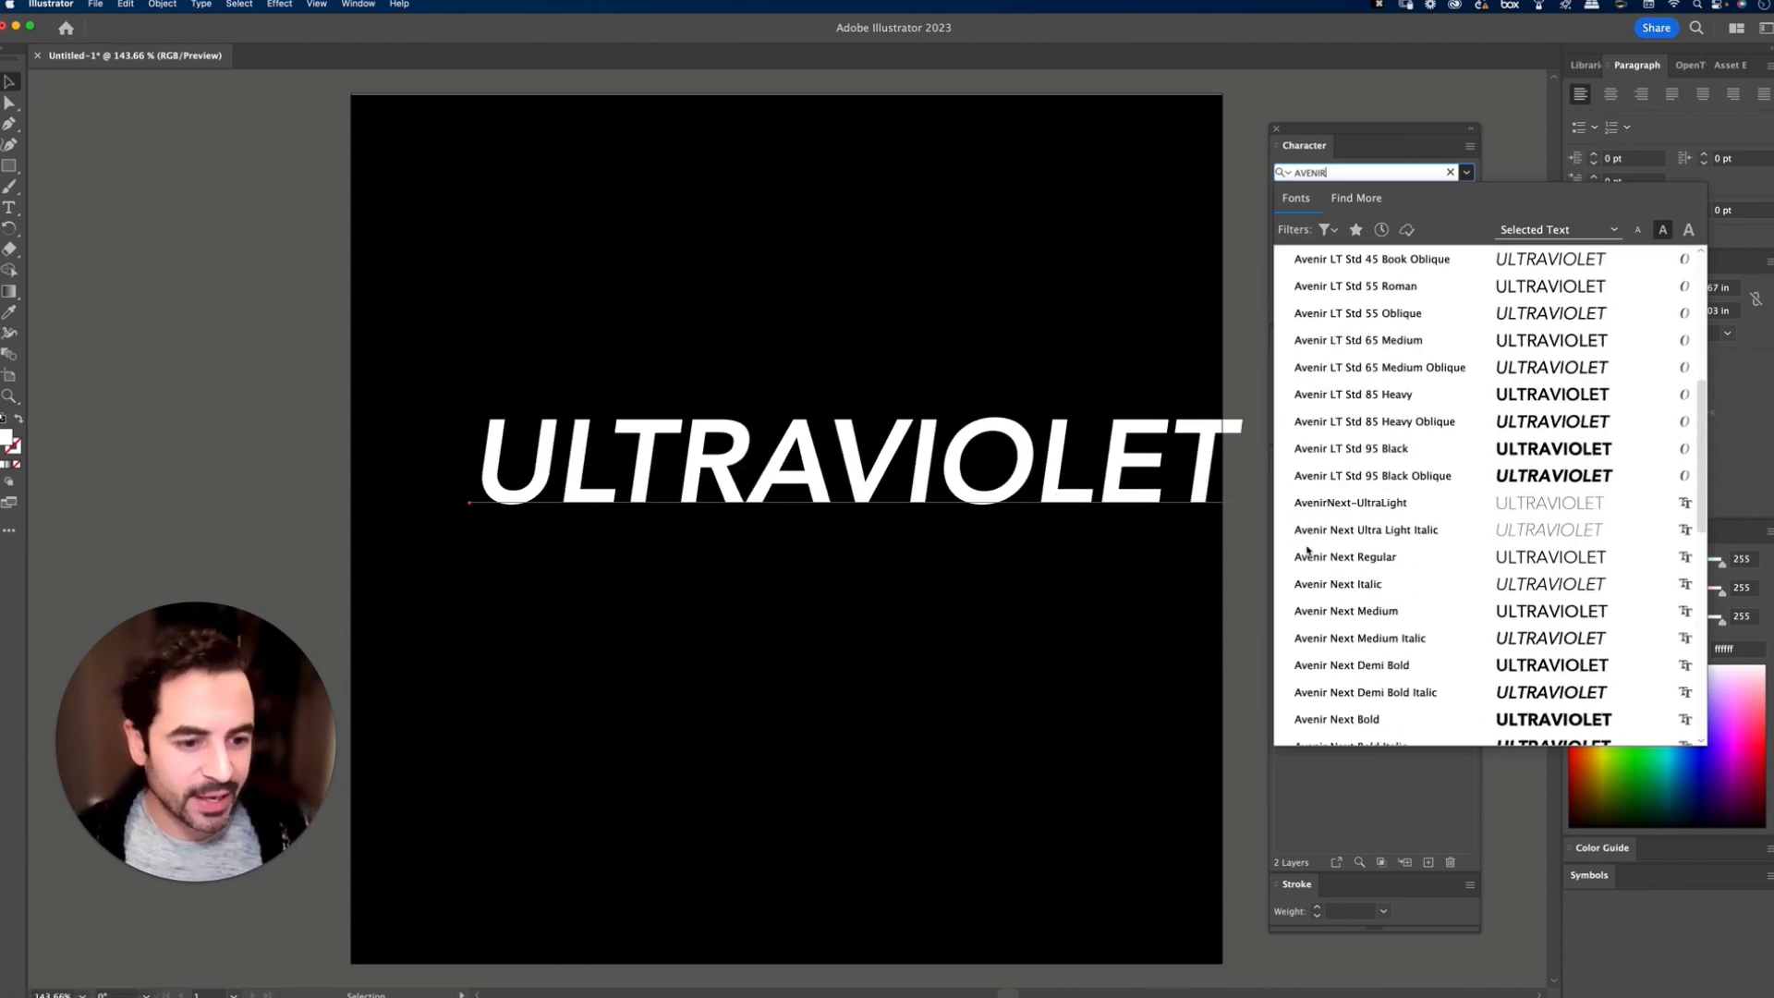
pyautogui.click(1361, 507)
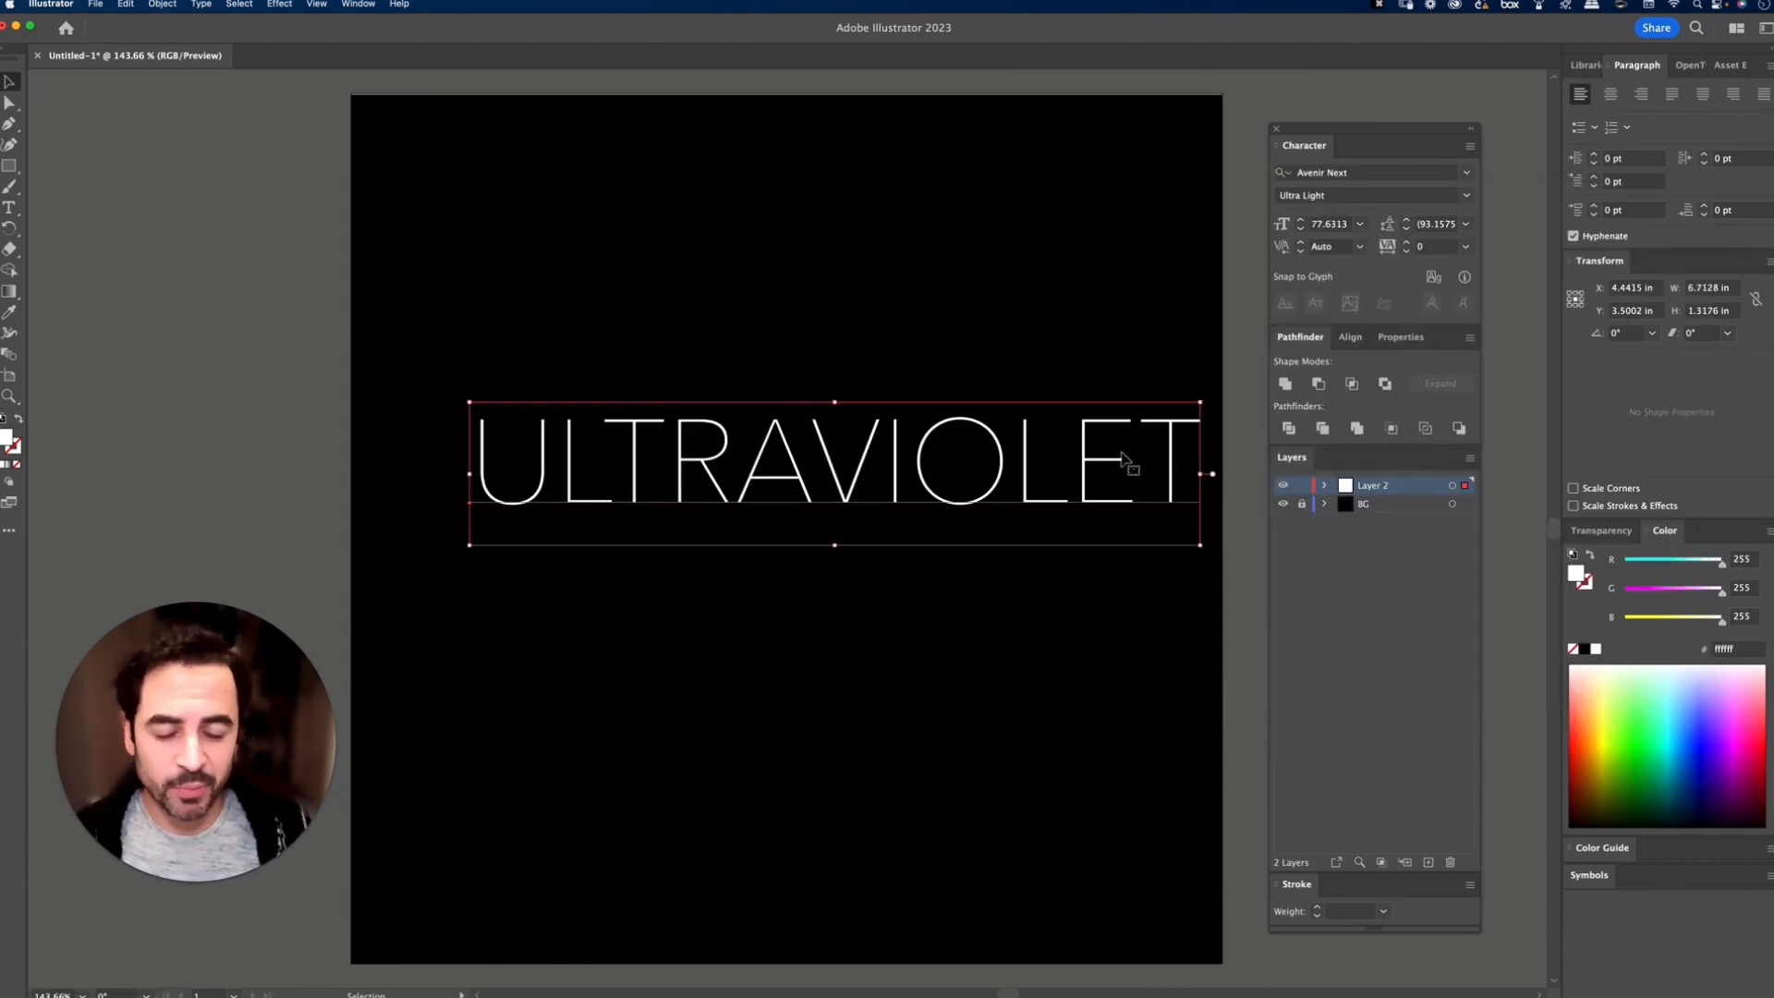
# Step: Center the ULTRAVIOLET text on the artboard and place a copy directly above it, near the artboard's upper edge
pyautogui.moveTo(1110, 462); pyautogui.dragTo(1070, 463)
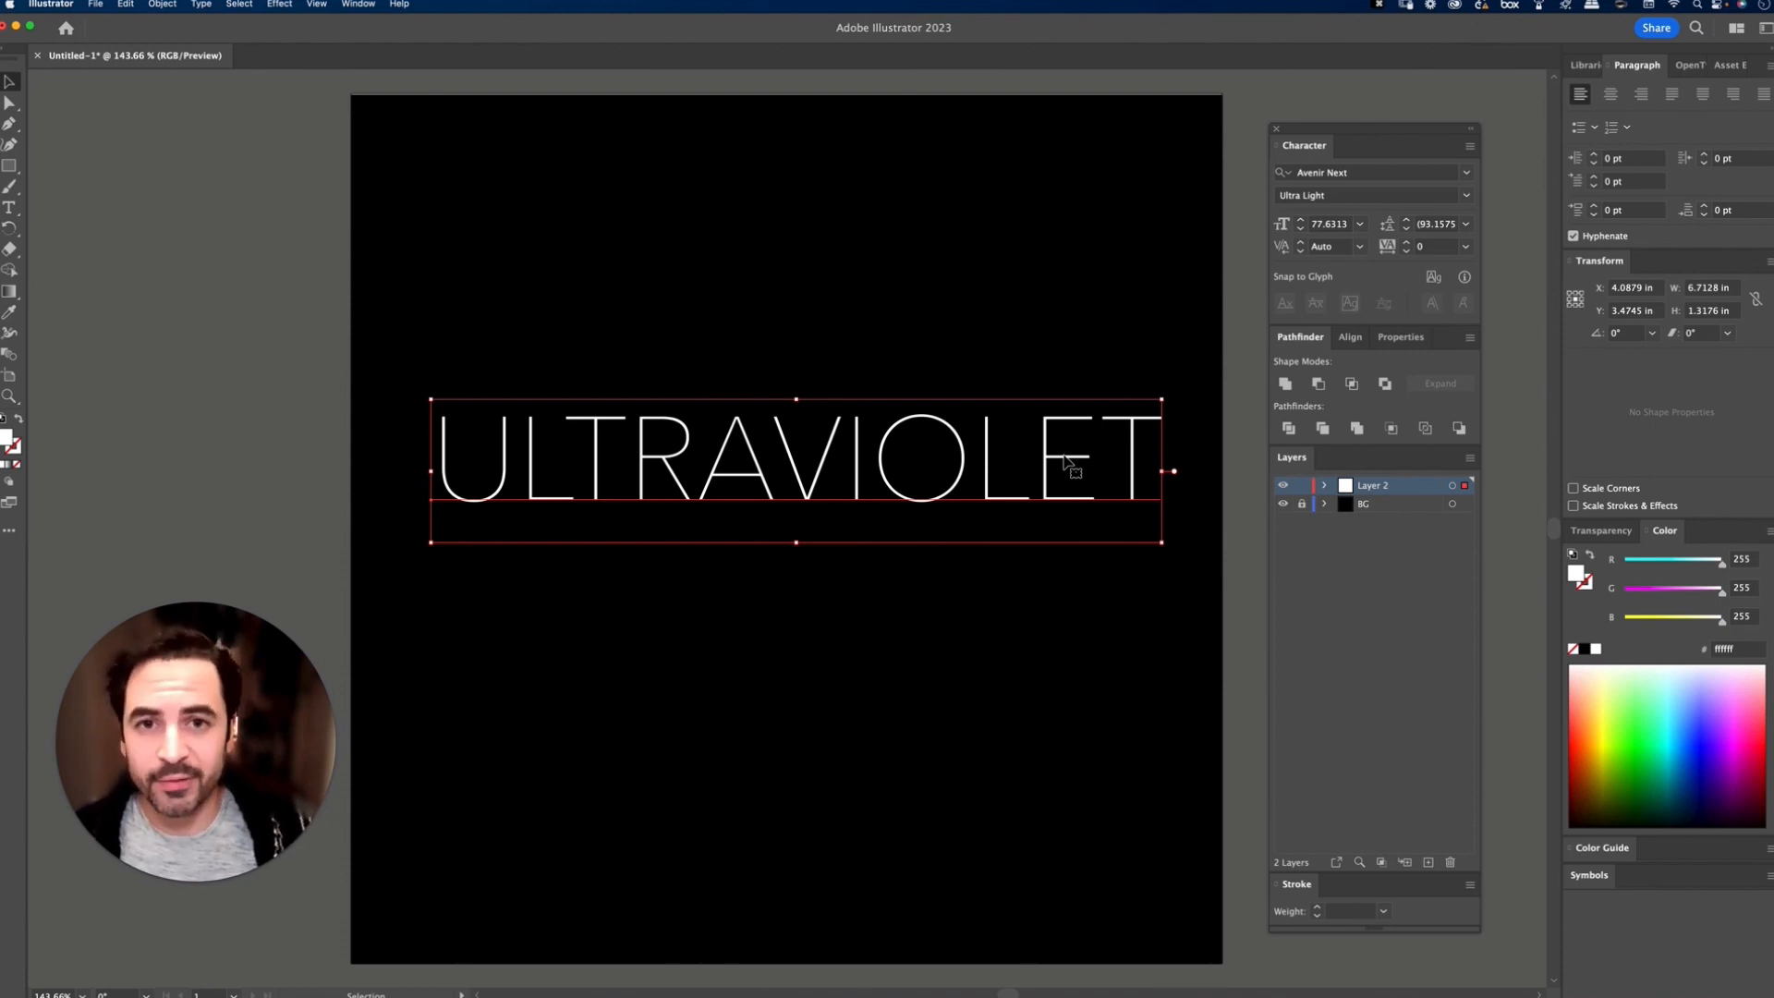
pyautogui.moveTo(1035, 462); pyautogui.dragTo(1024, 534)
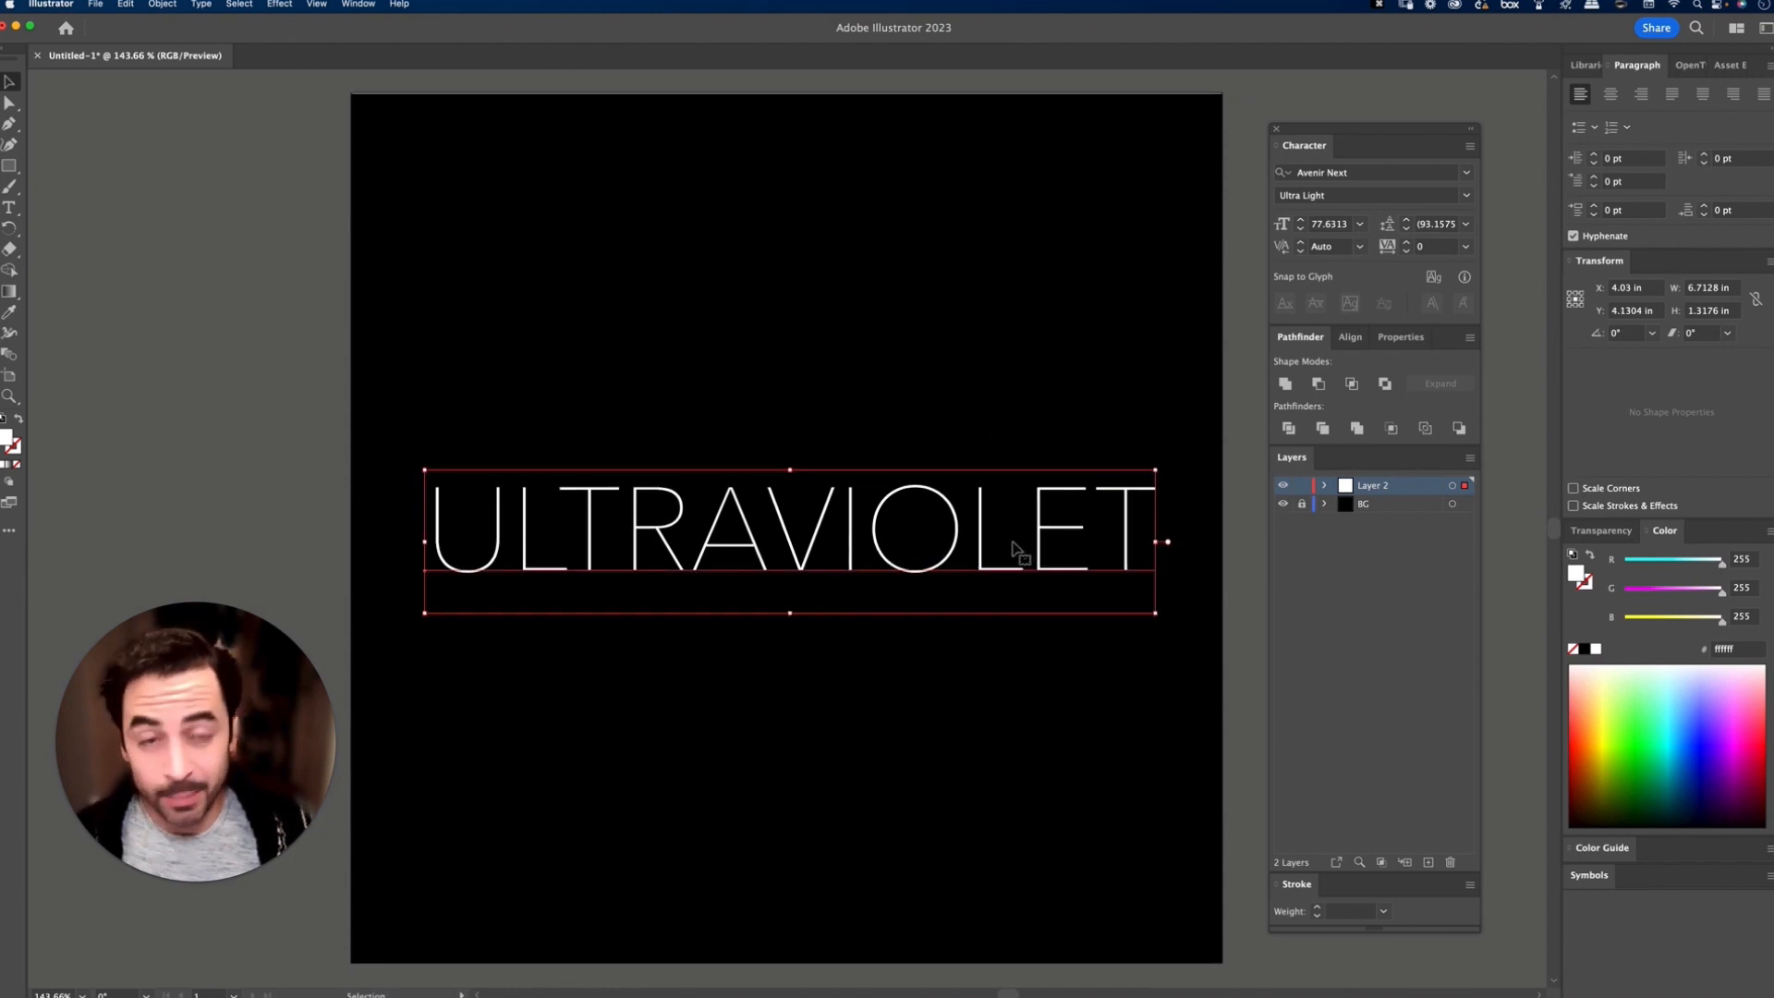
pyautogui.moveTo(1011, 551); pyautogui.dragTo(987, 269)
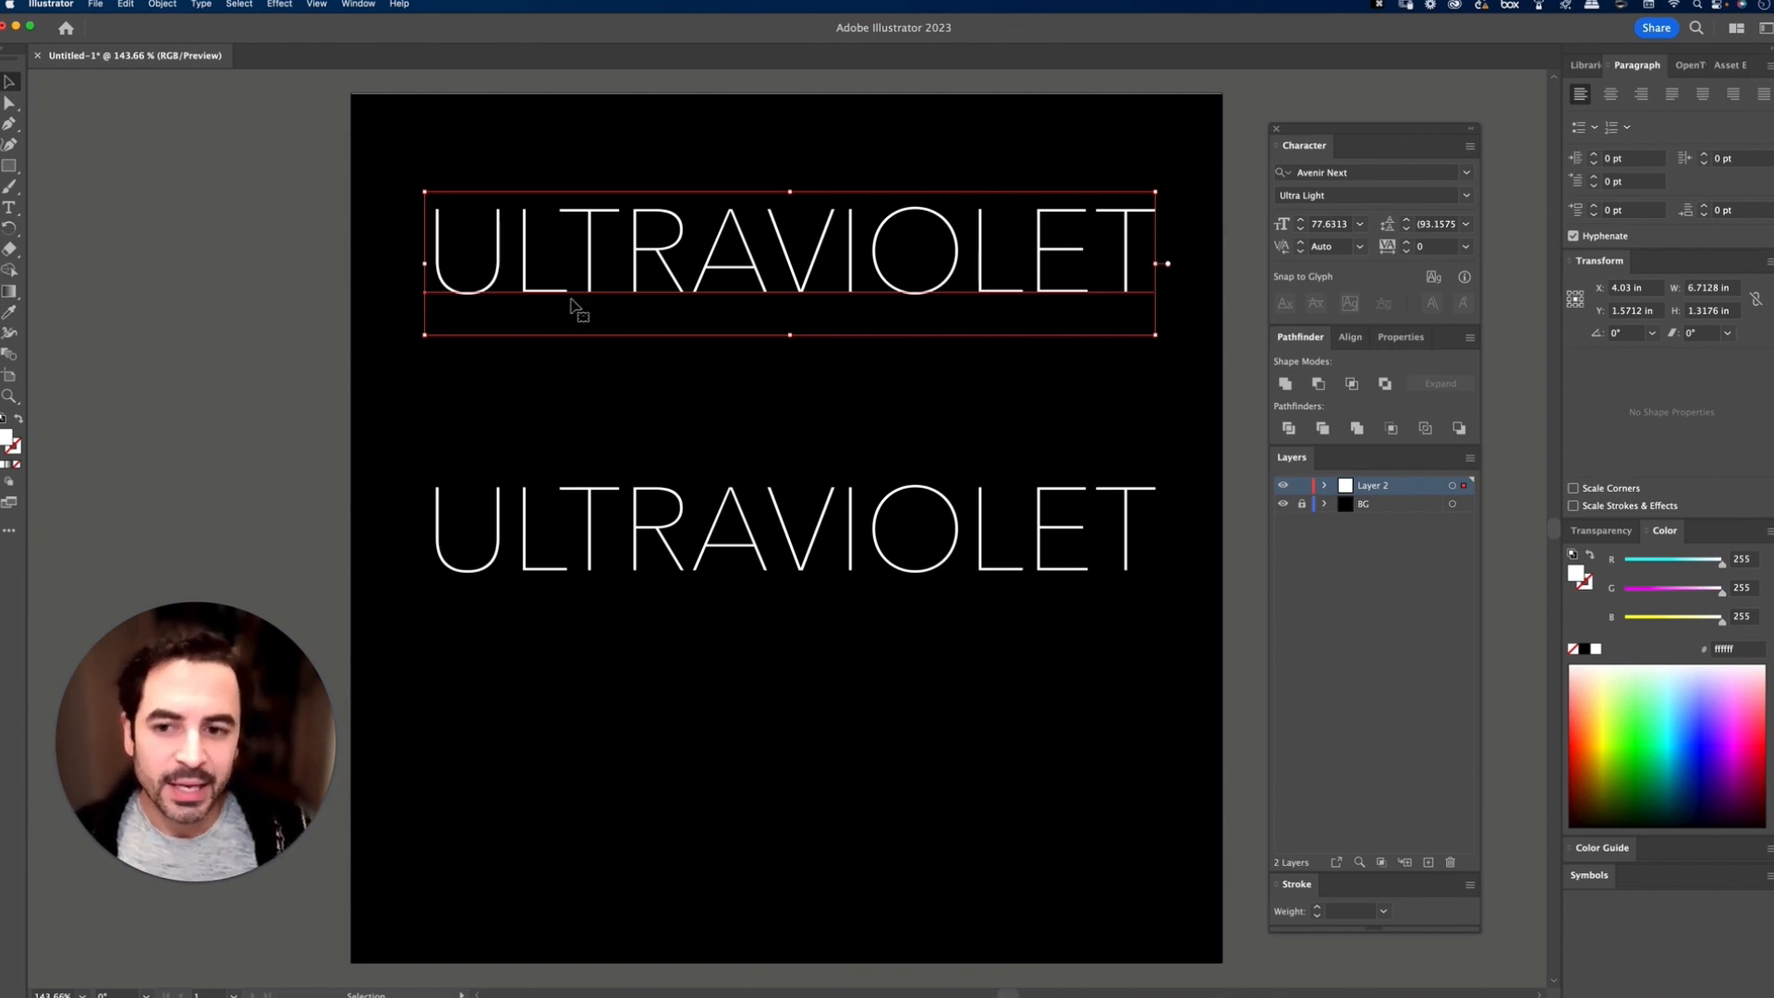
# Step: Shift the upper ULTRAVIOLET copy slightly down and expand its object and fill into outlines
pyautogui.moveTo(794, 268); pyautogui.dragTo(793, 290)
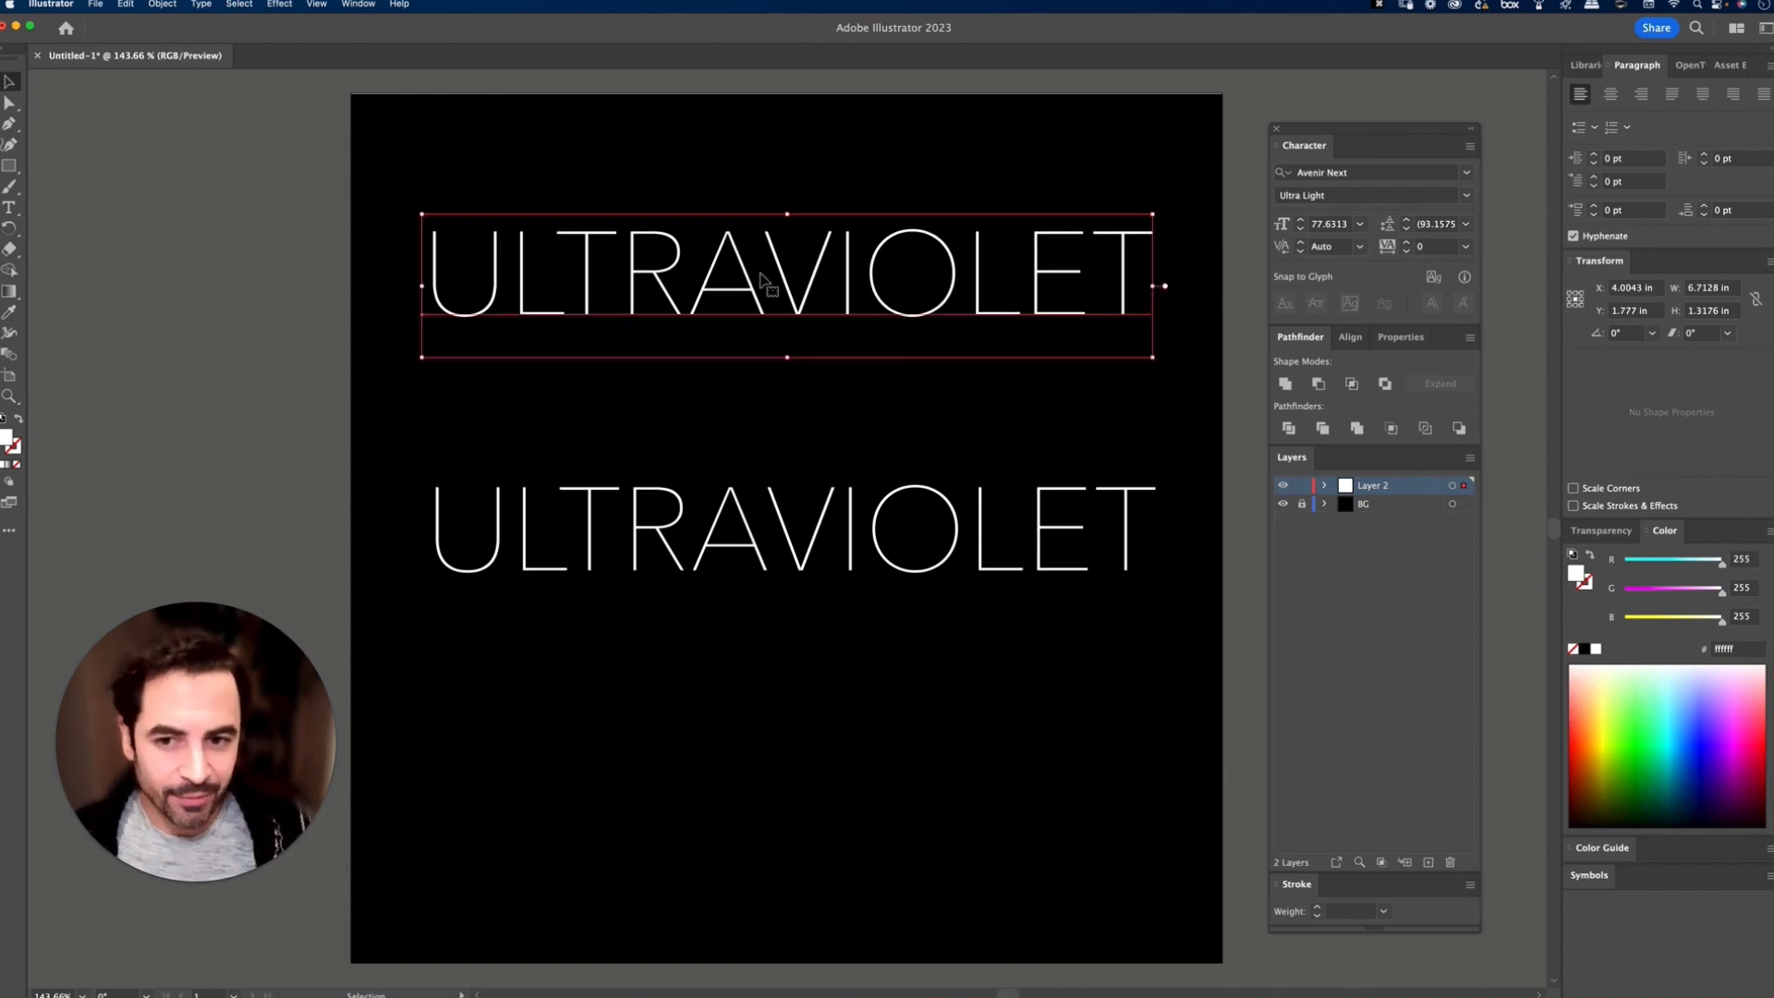
pyautogui.click(163, 5)
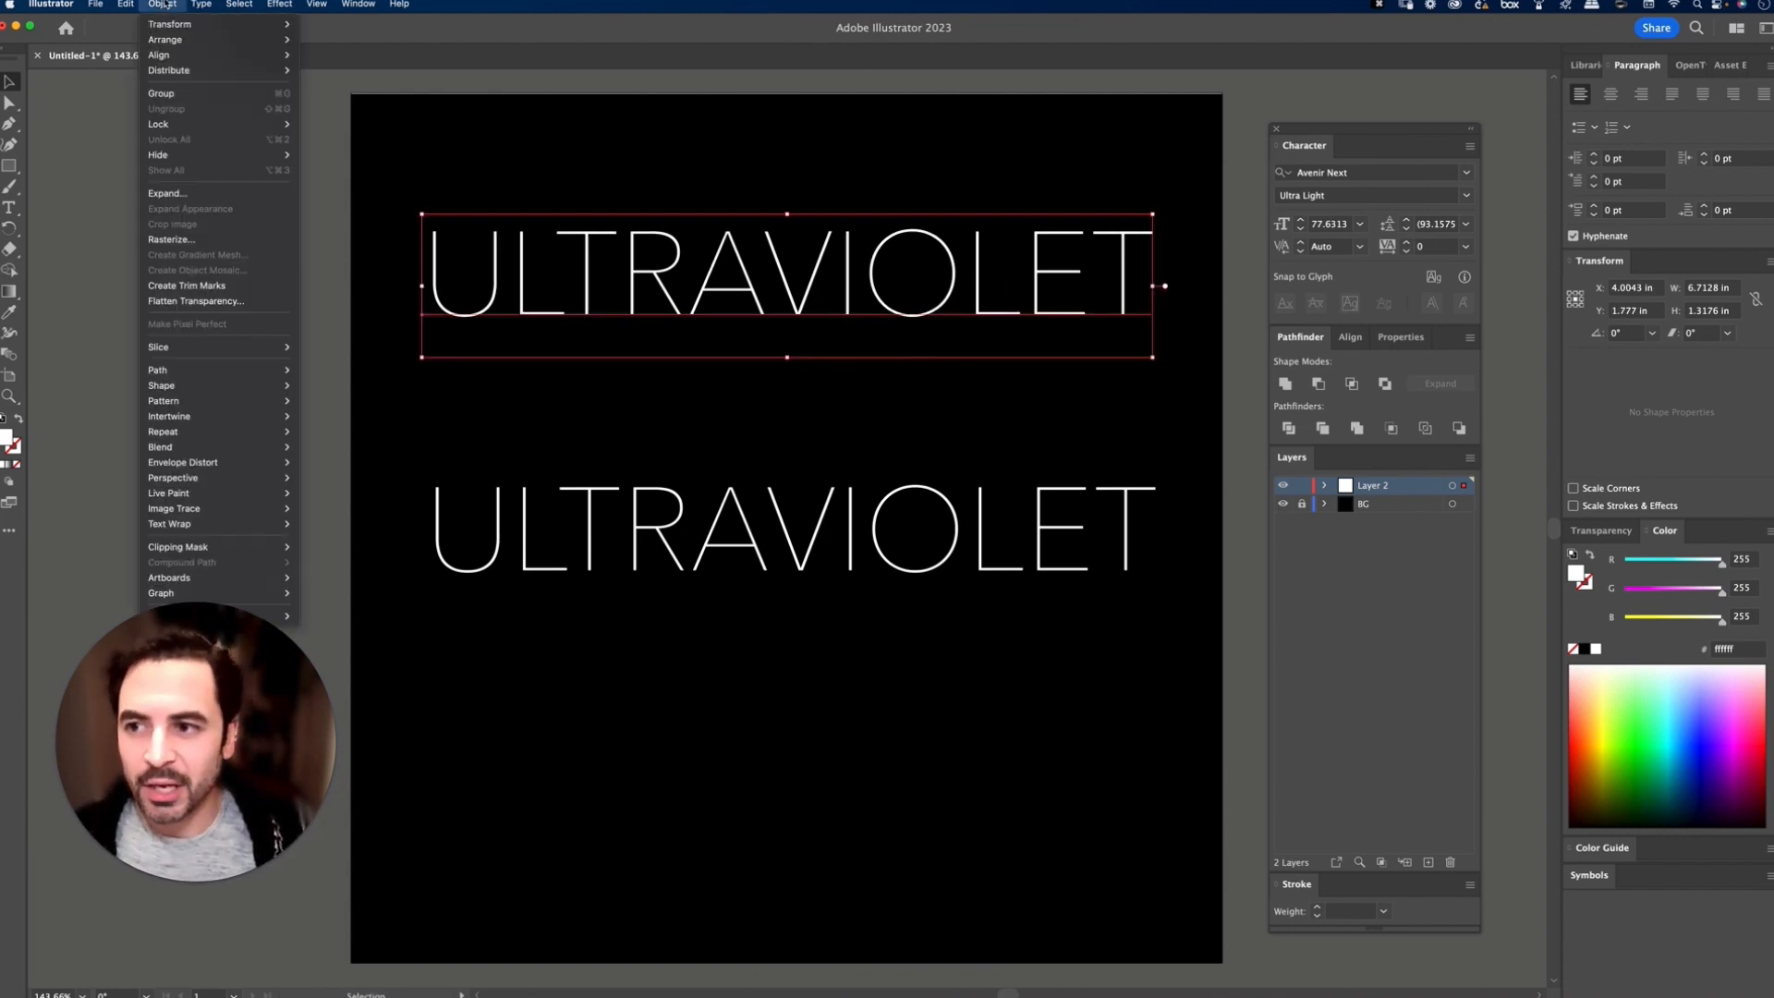
pyautogui.click(181, 193)
pyautogui.moveTo(862, 331); pyautogui.dragTo(813, 232)
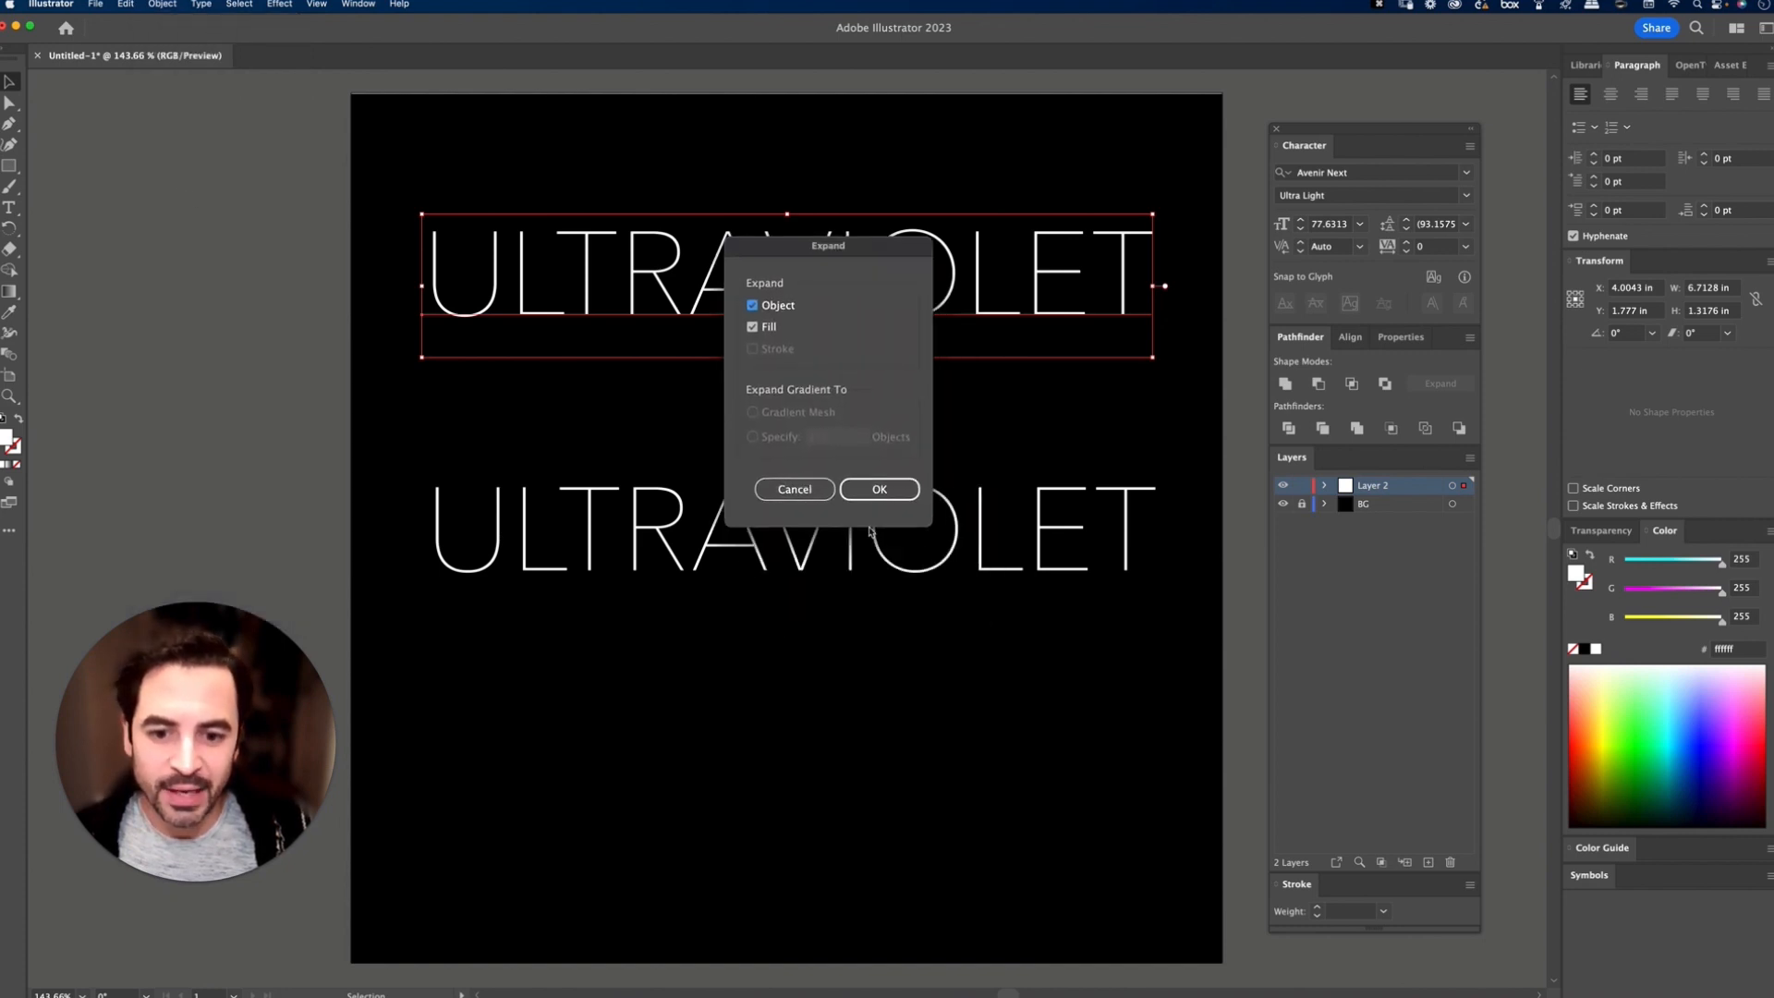
pyautogui.click(880, 491)
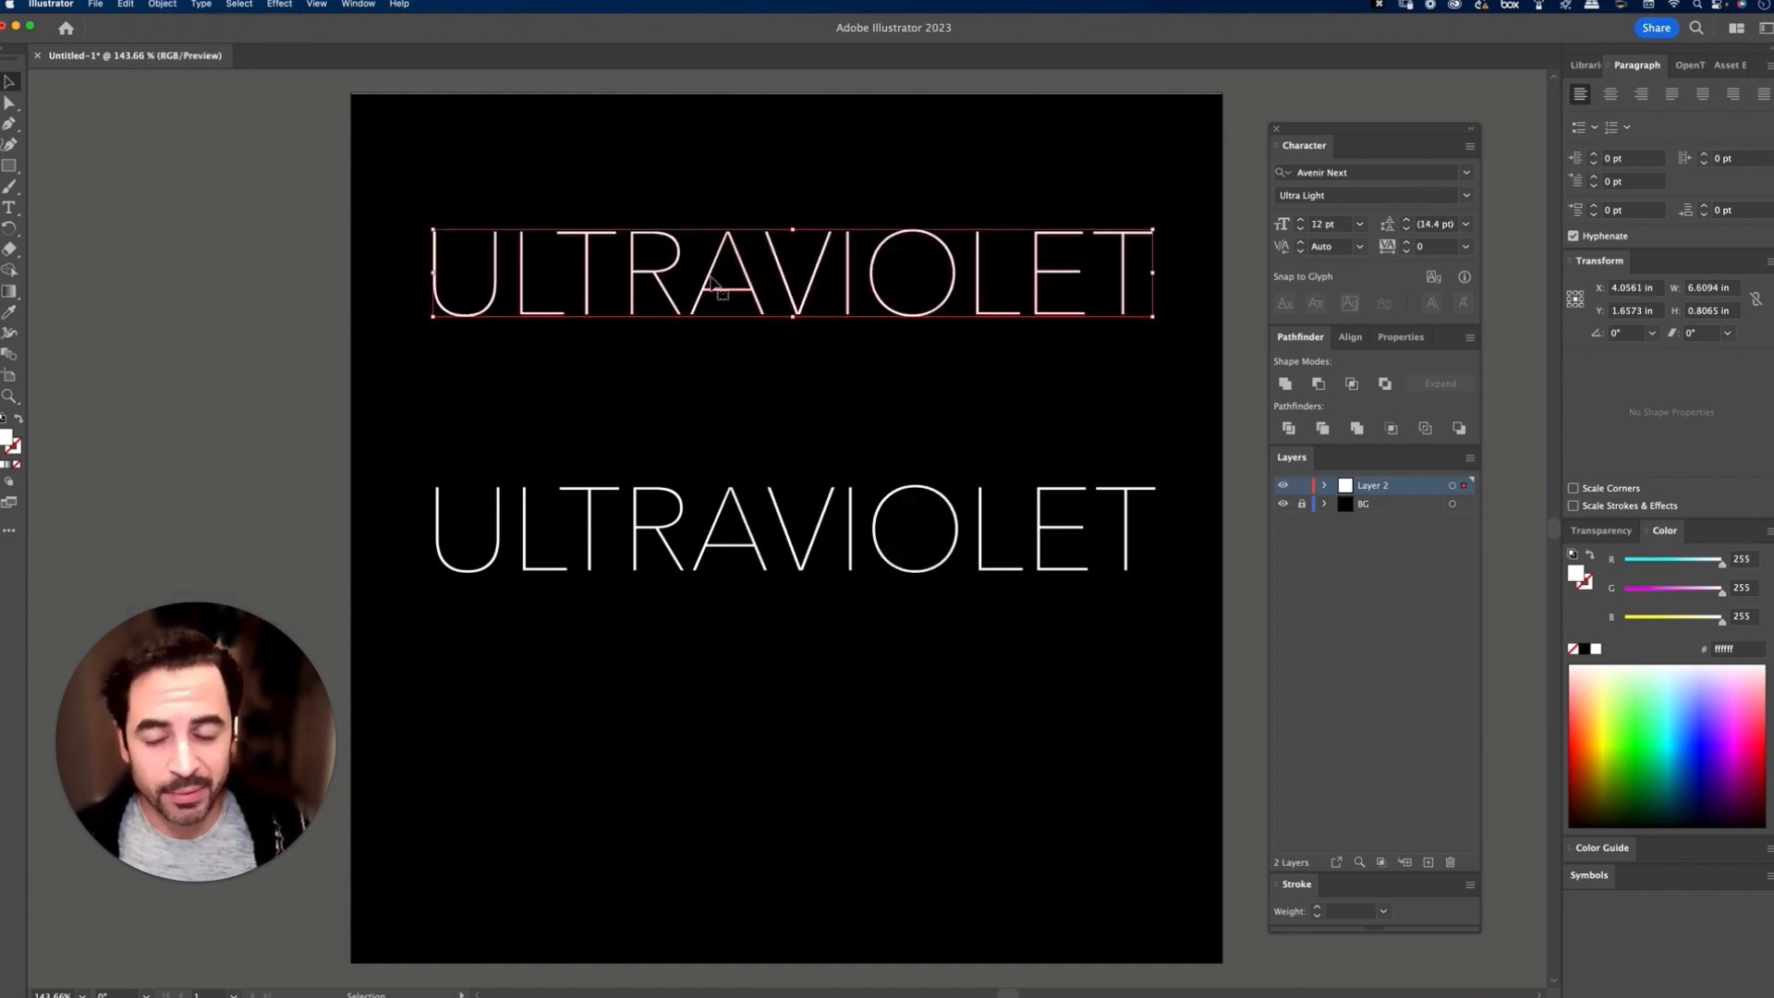
# Step: Apply a pinkish-red Outer Glow to the expanded ULTRAVIOLET with Screen mode, 75% opacity and 0.0694 in blur
pyautogui.click(282, 5)
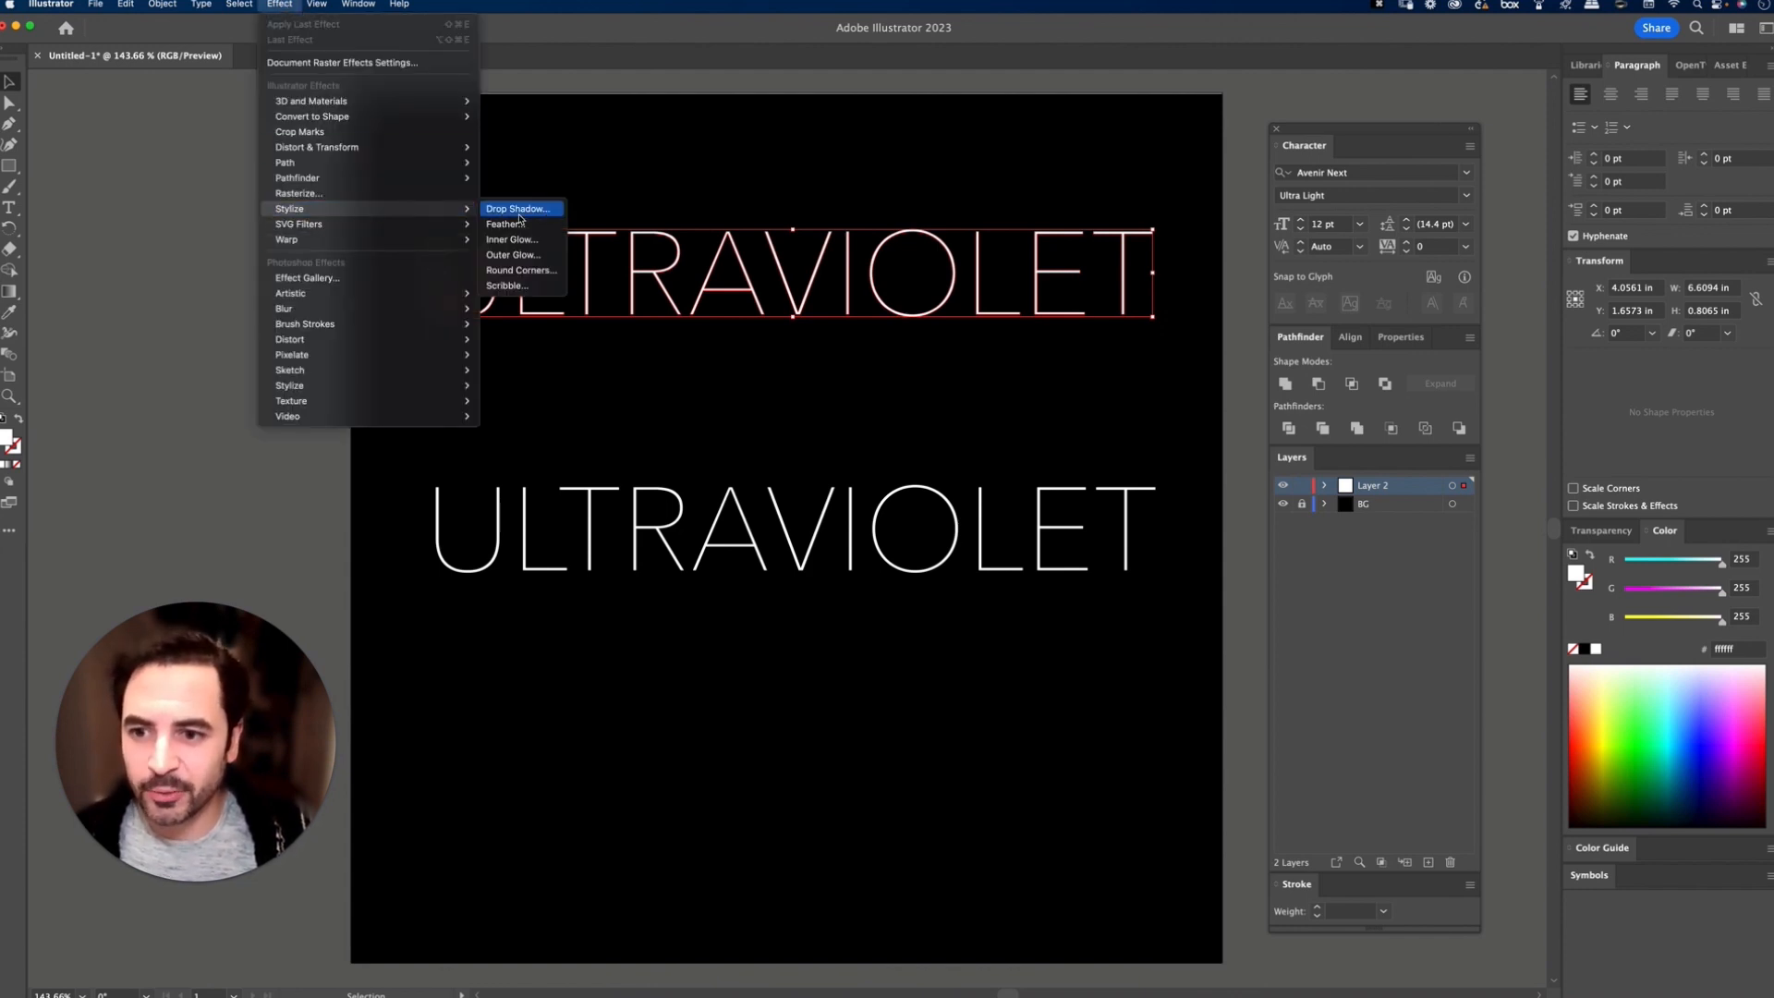
pyautogui.click(533, 264)
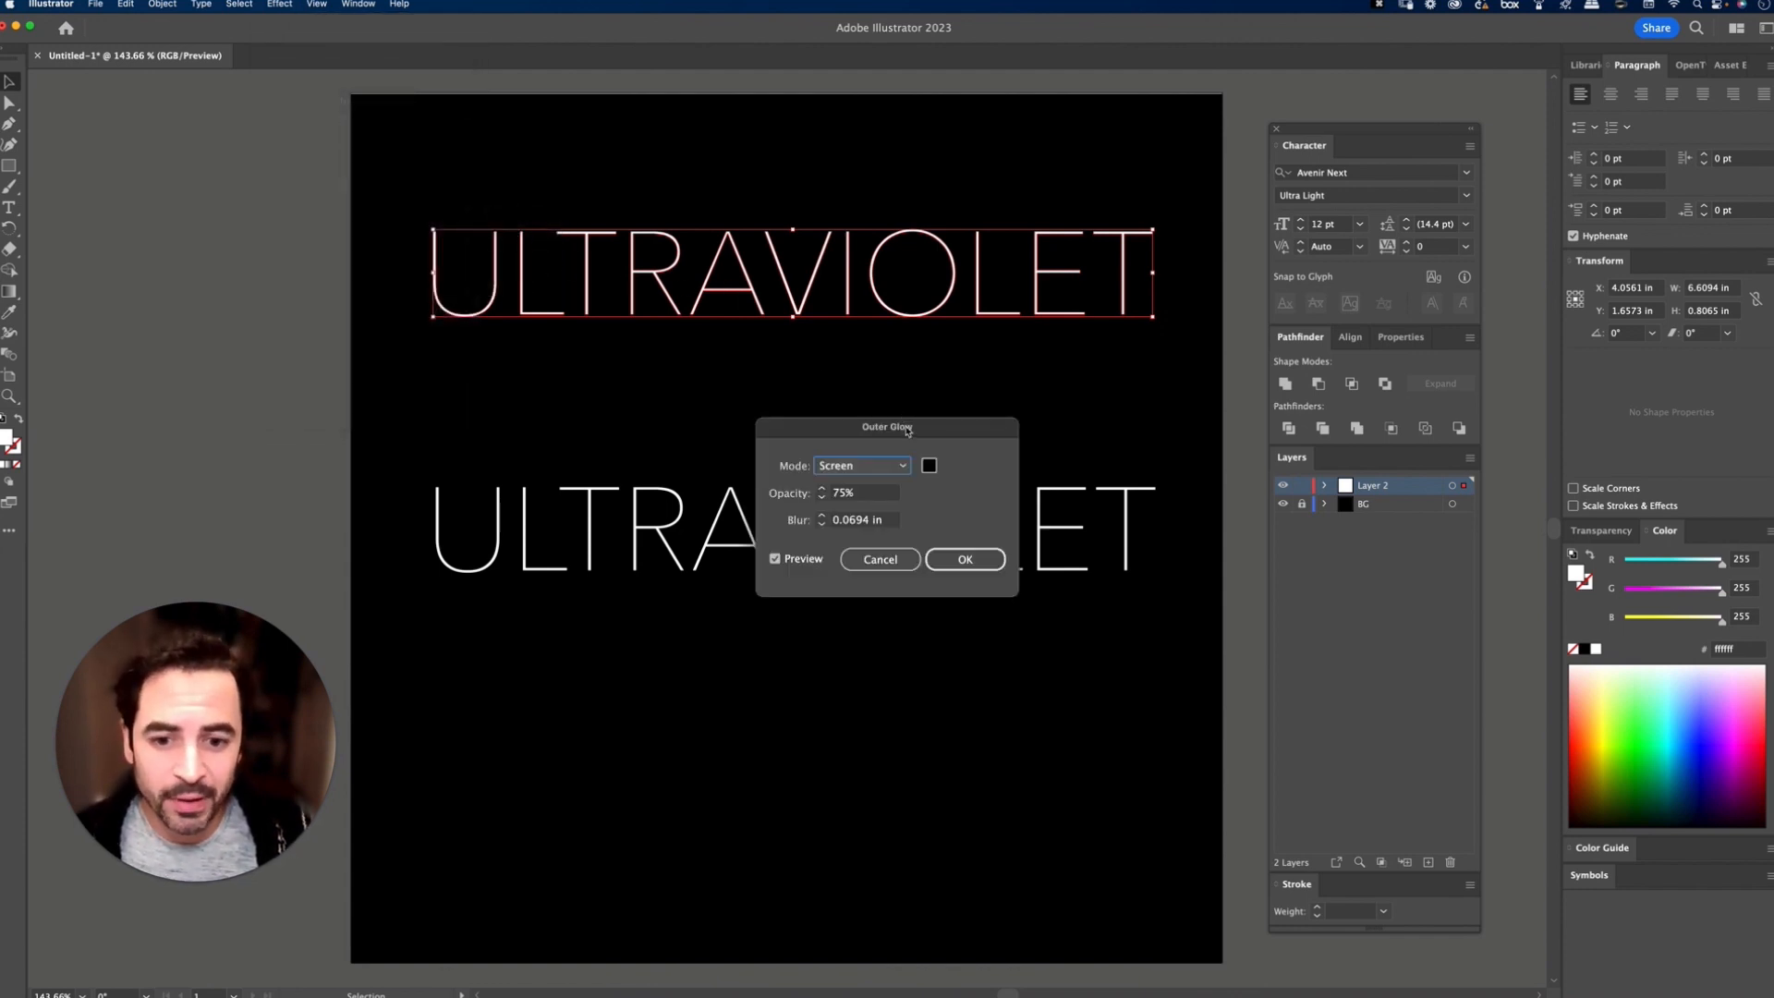
pyautogui.moveTo(907, 430); pyautogui.dragTo(835, 303)
pyautogui.click(857, 339)
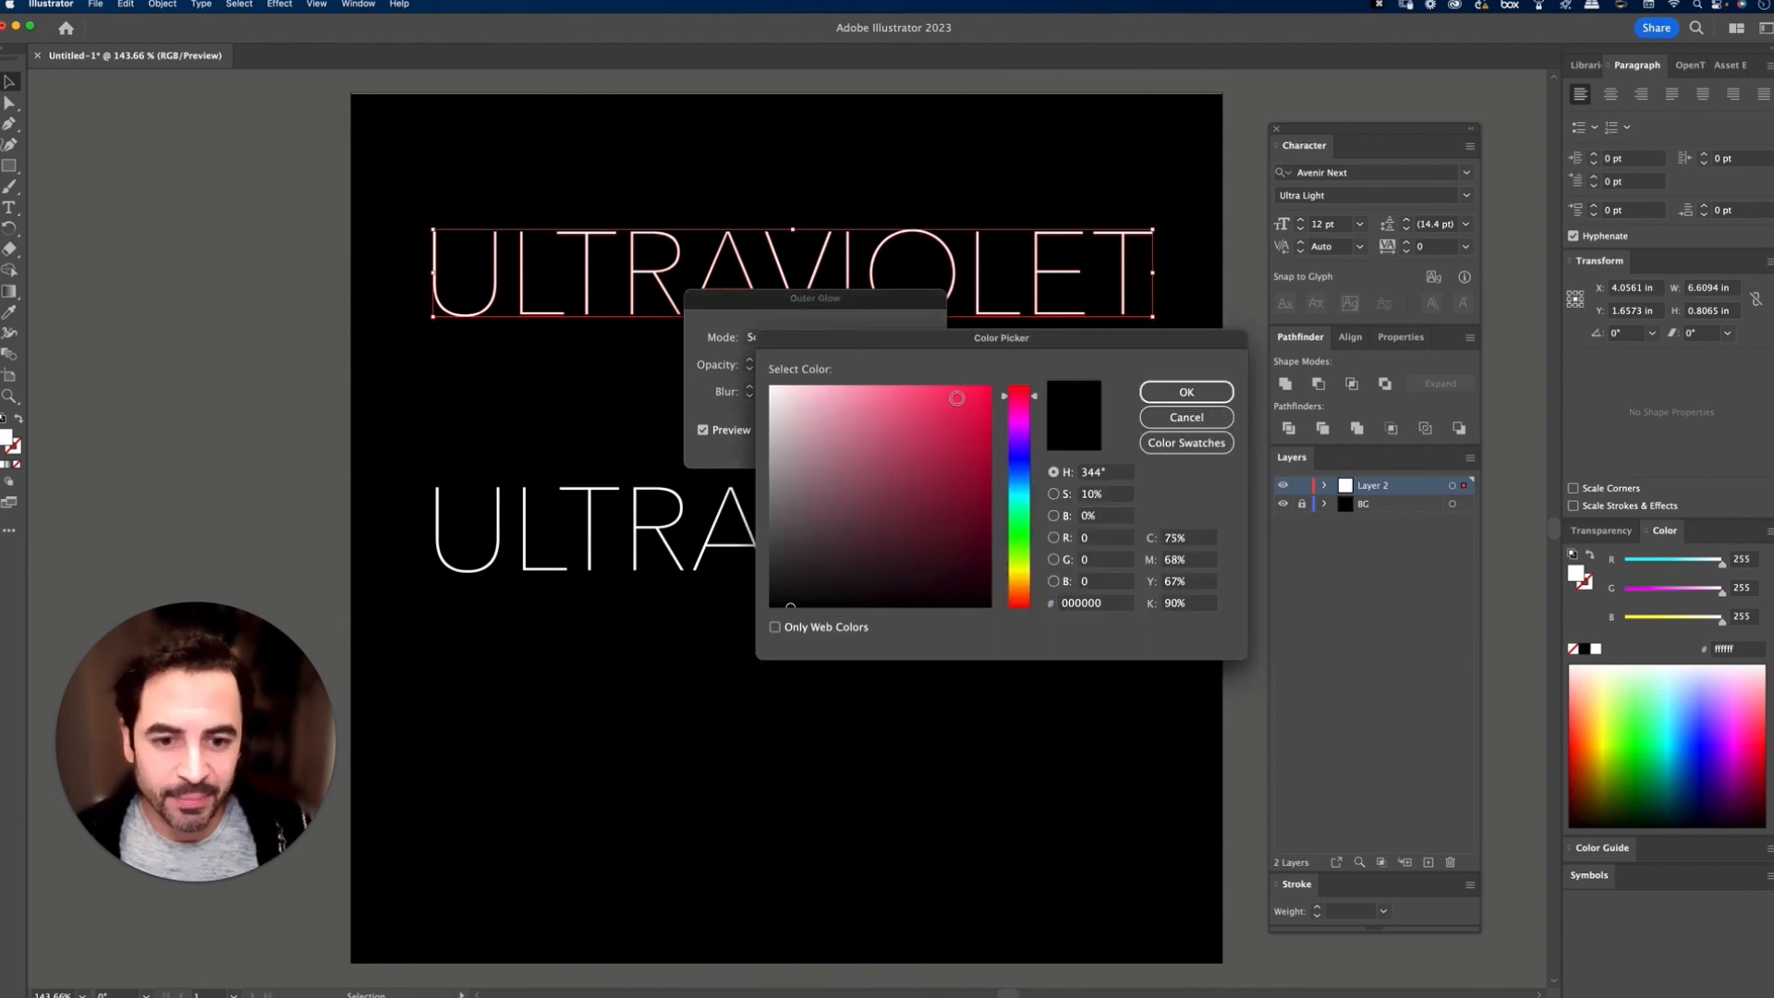
pyautogui.click(956, 397)
pyautogui.click(1186, 391)
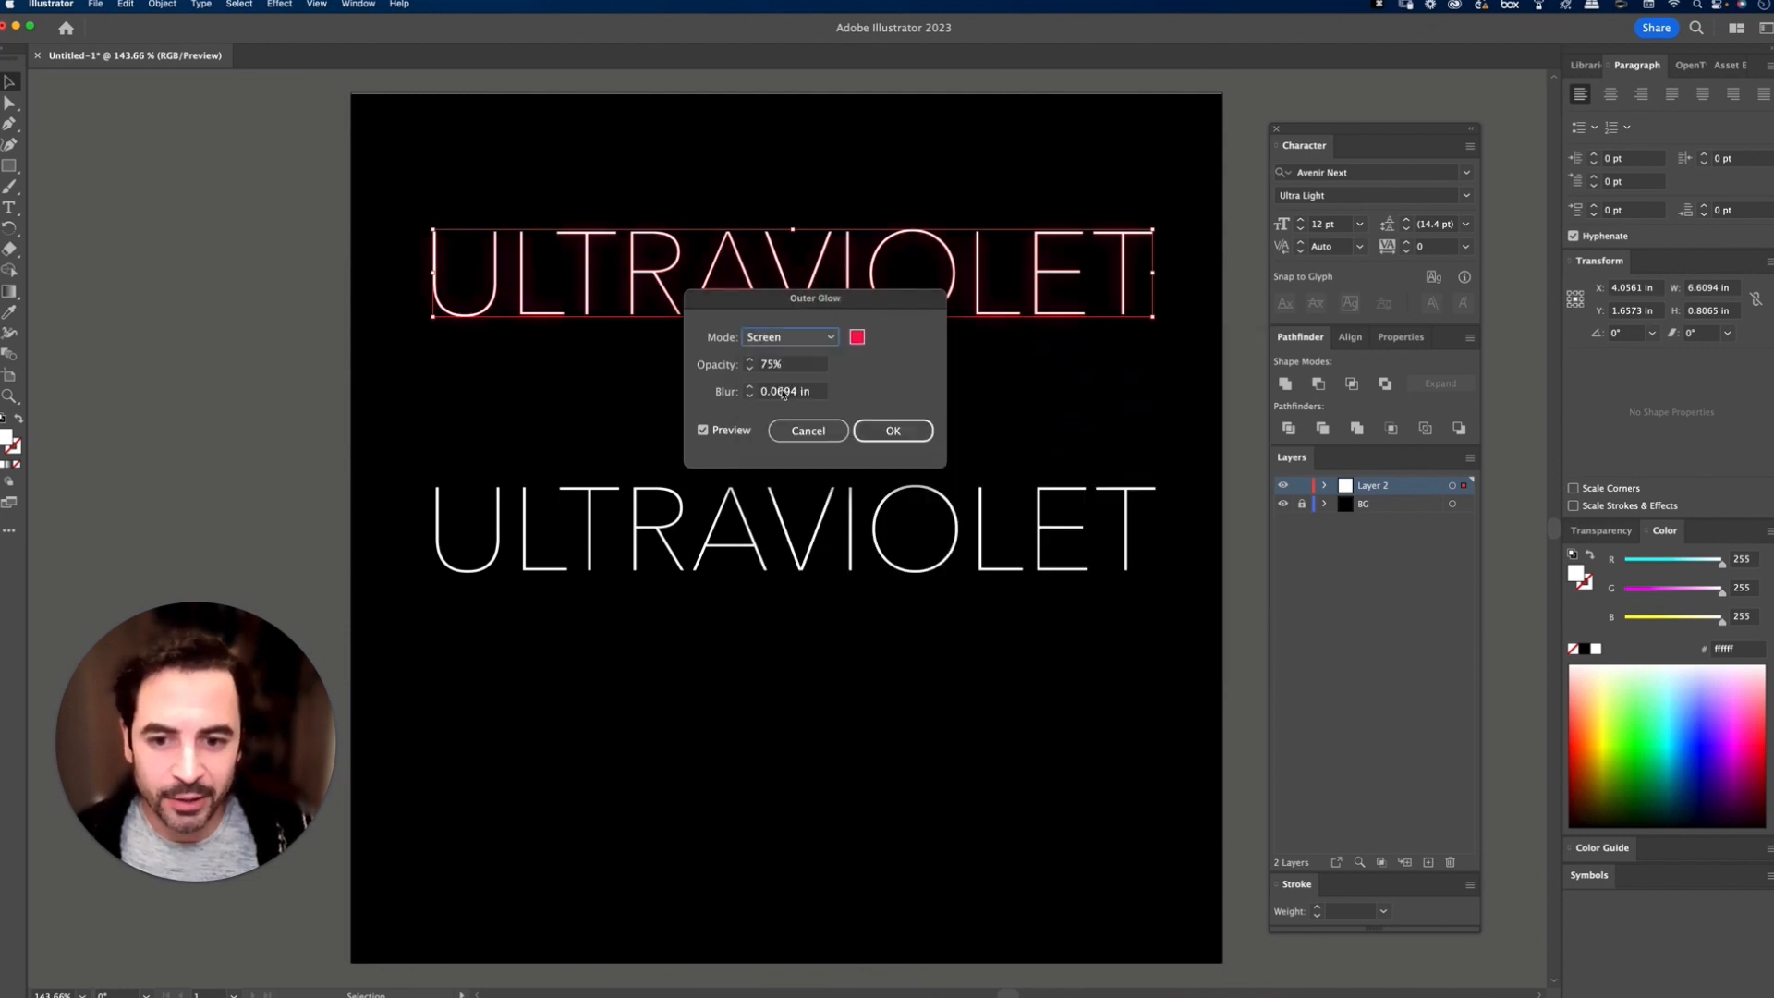
pyautogui.click(901, 433)
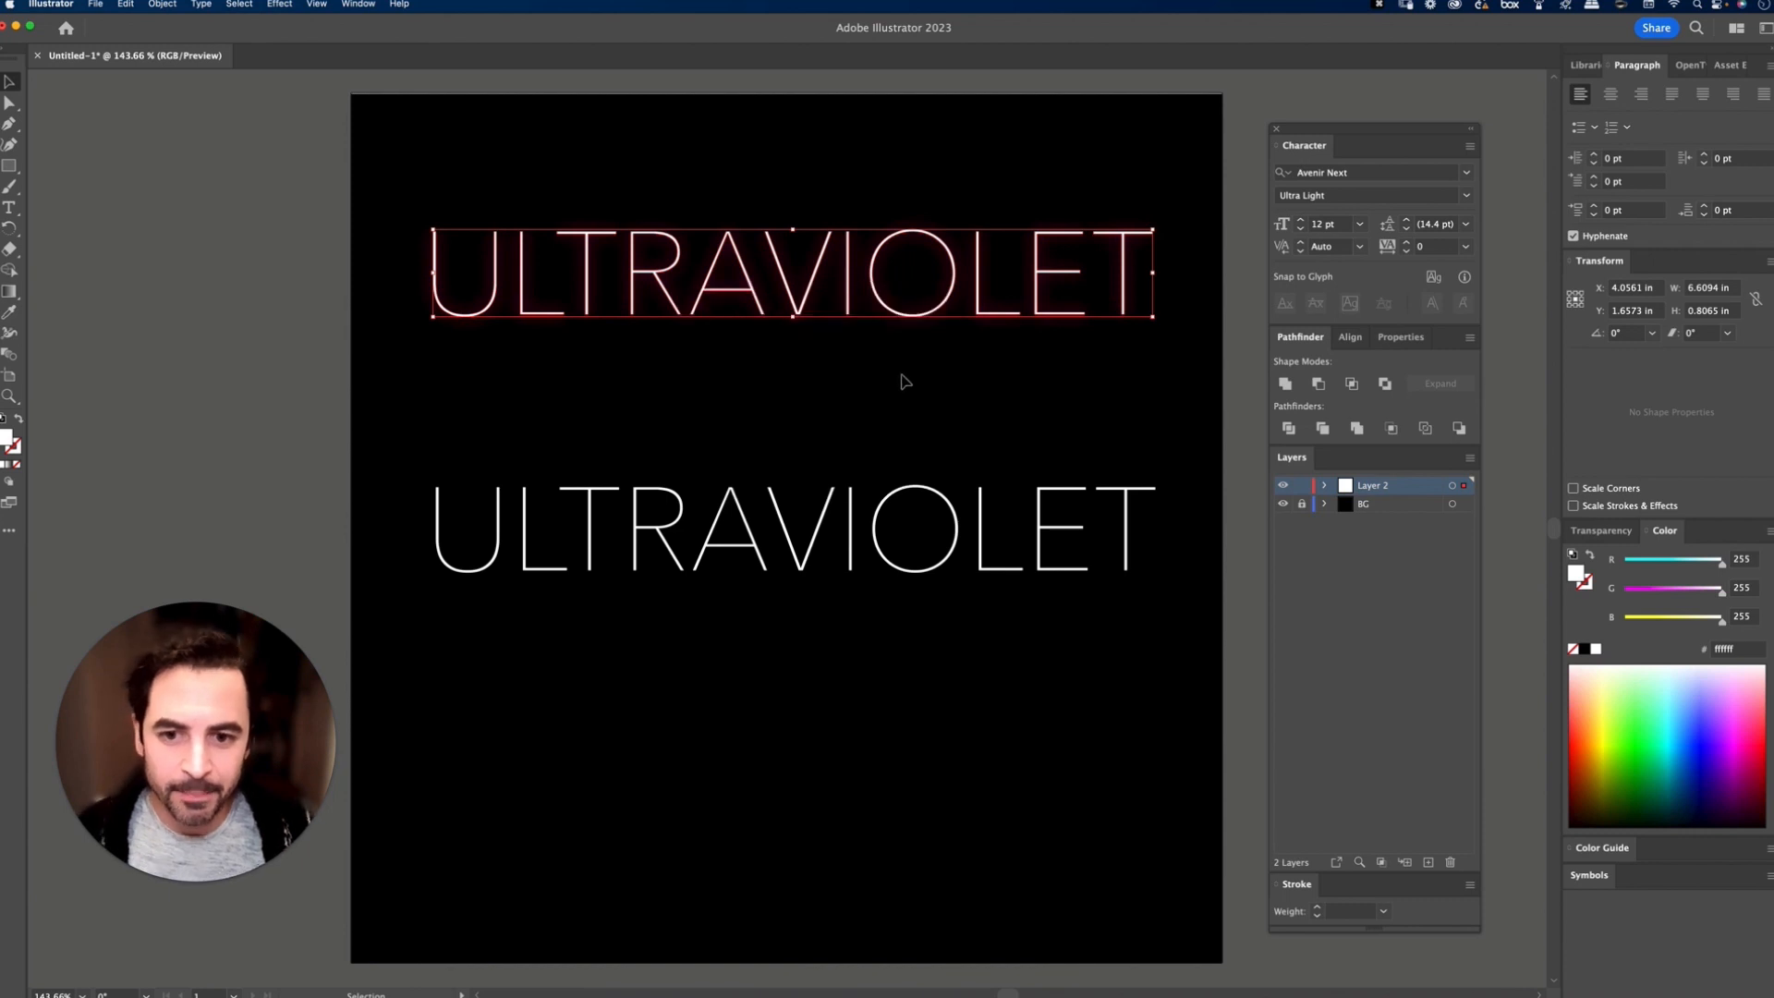
# Step: Copy the glowing ULTRAVIOLET outlines and paste the duplicate in place in front of the original
pyautogui.click(924, 400)
pyautogui.press('super+equal')
pyautogui.press('super+equal')
pyautogui.press('super+equal')
pyautogui.press('super+equal')
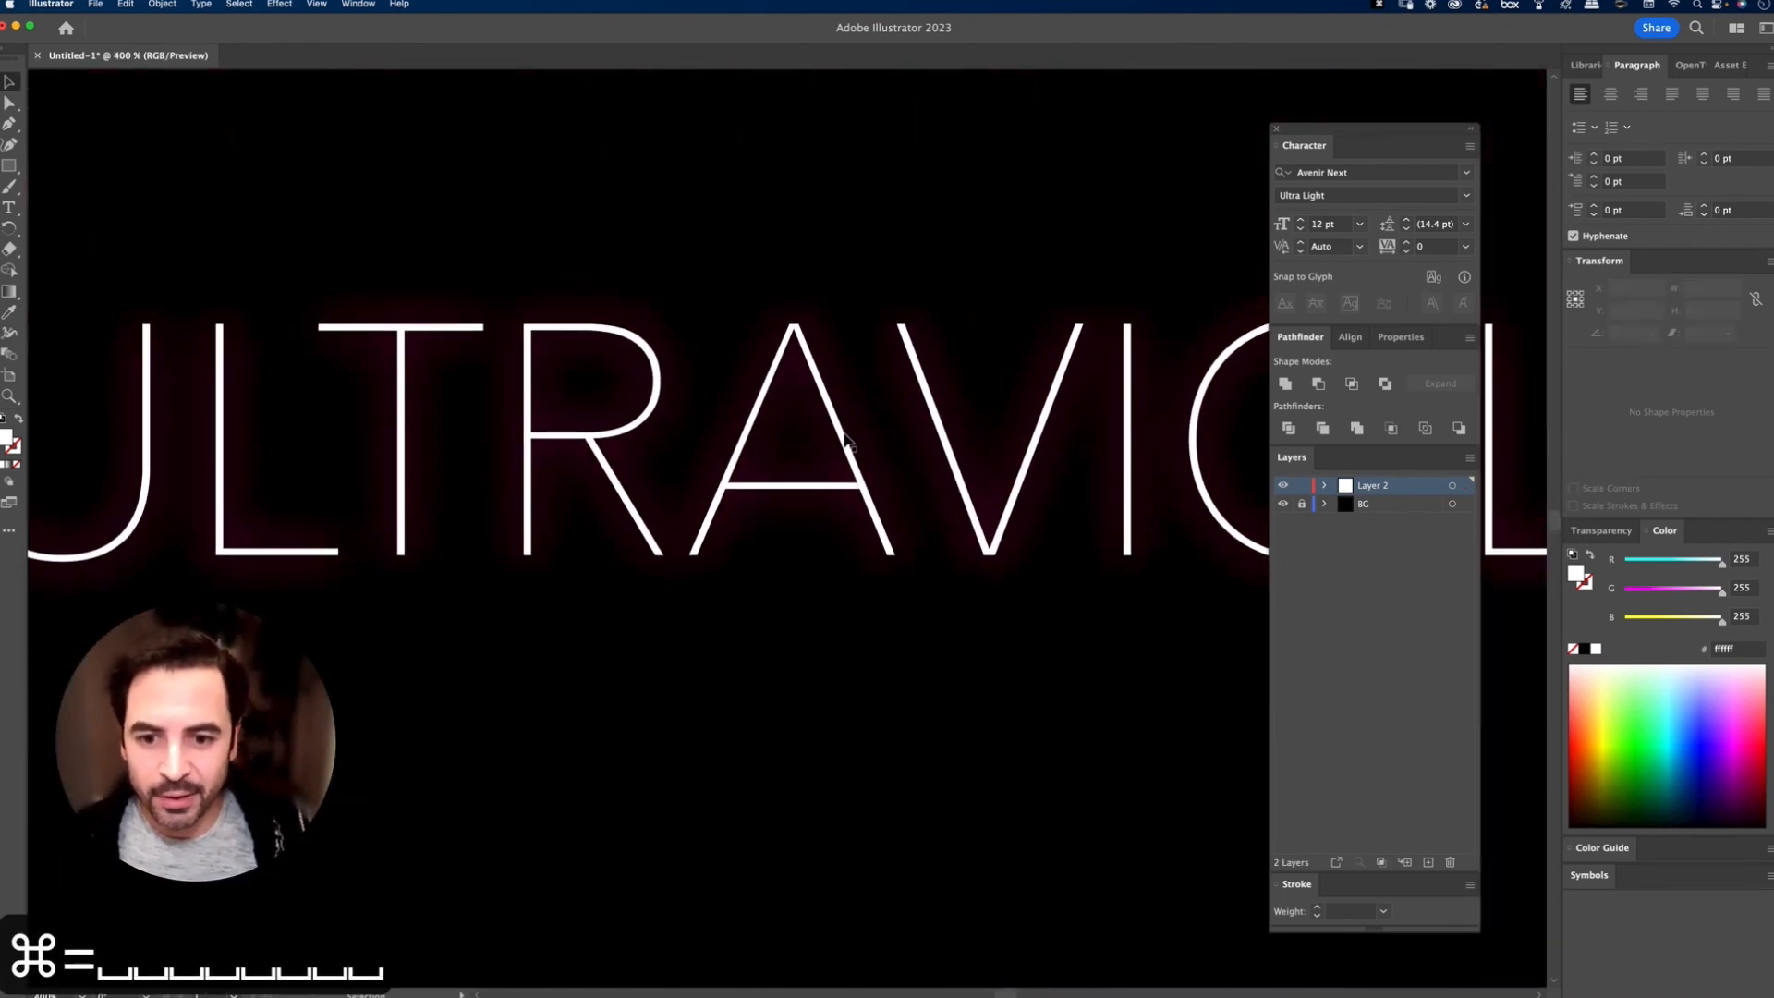
pyautogui.click(966, 559)
pyautogui.press('super+c')
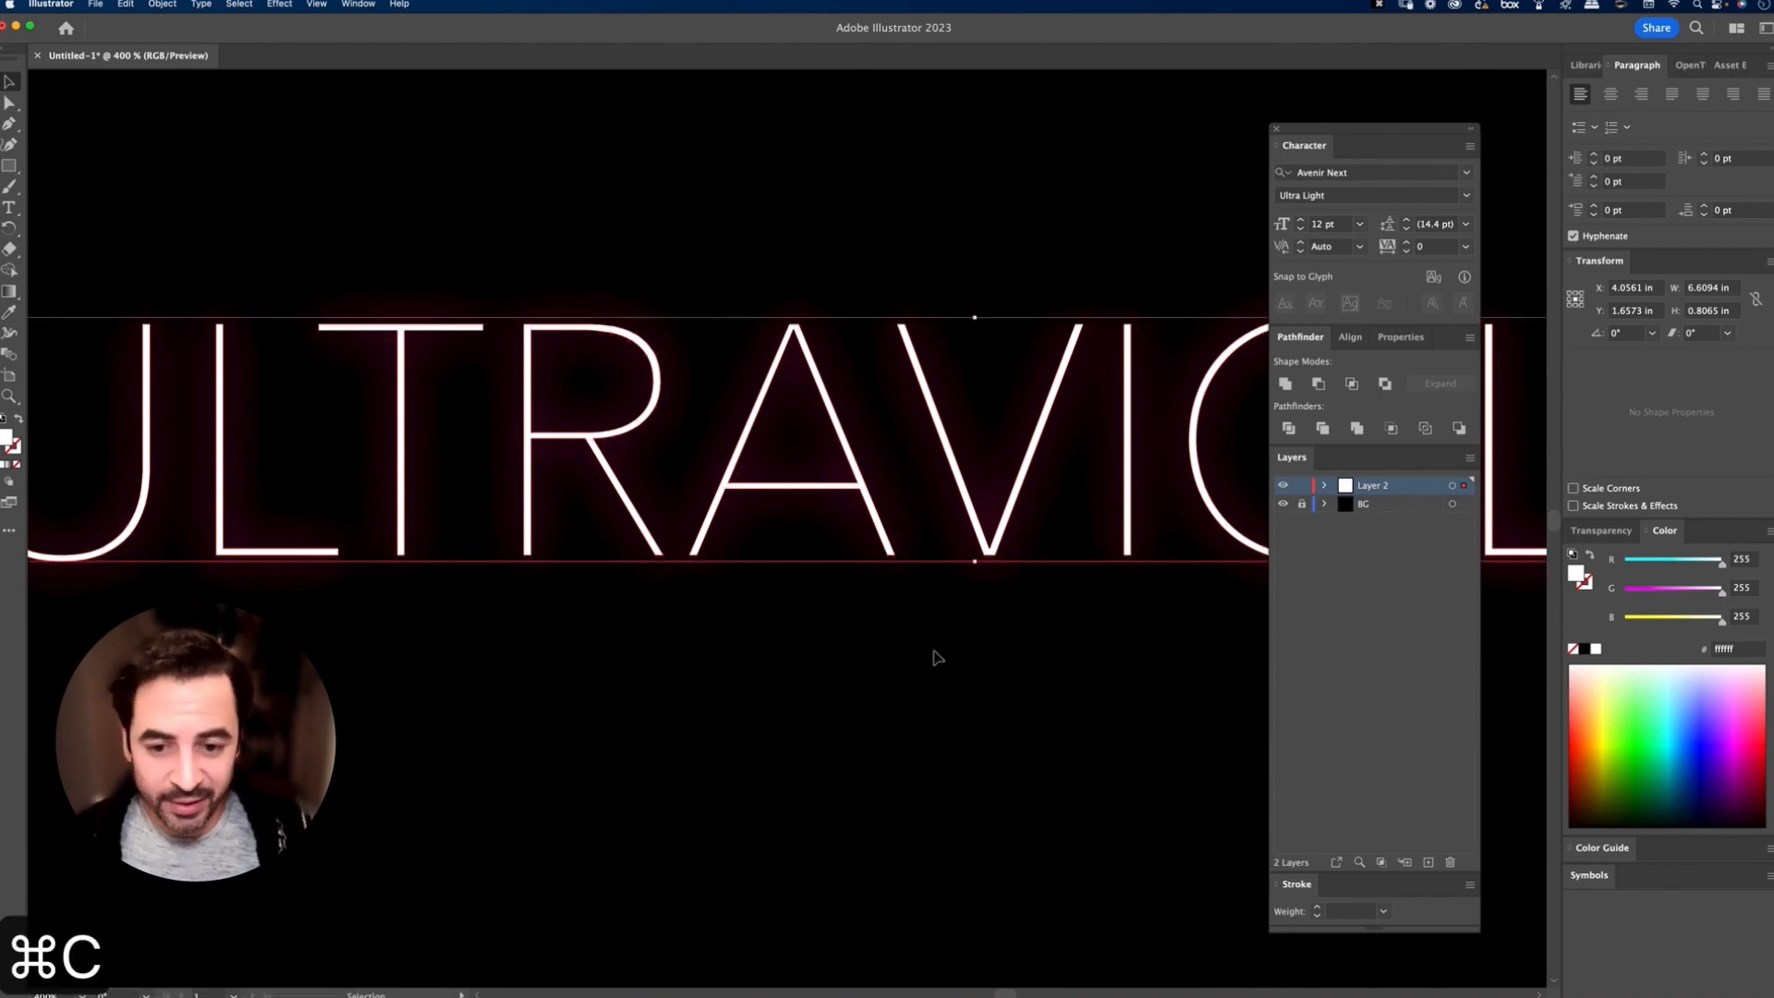
pyautogui.press('super+f')
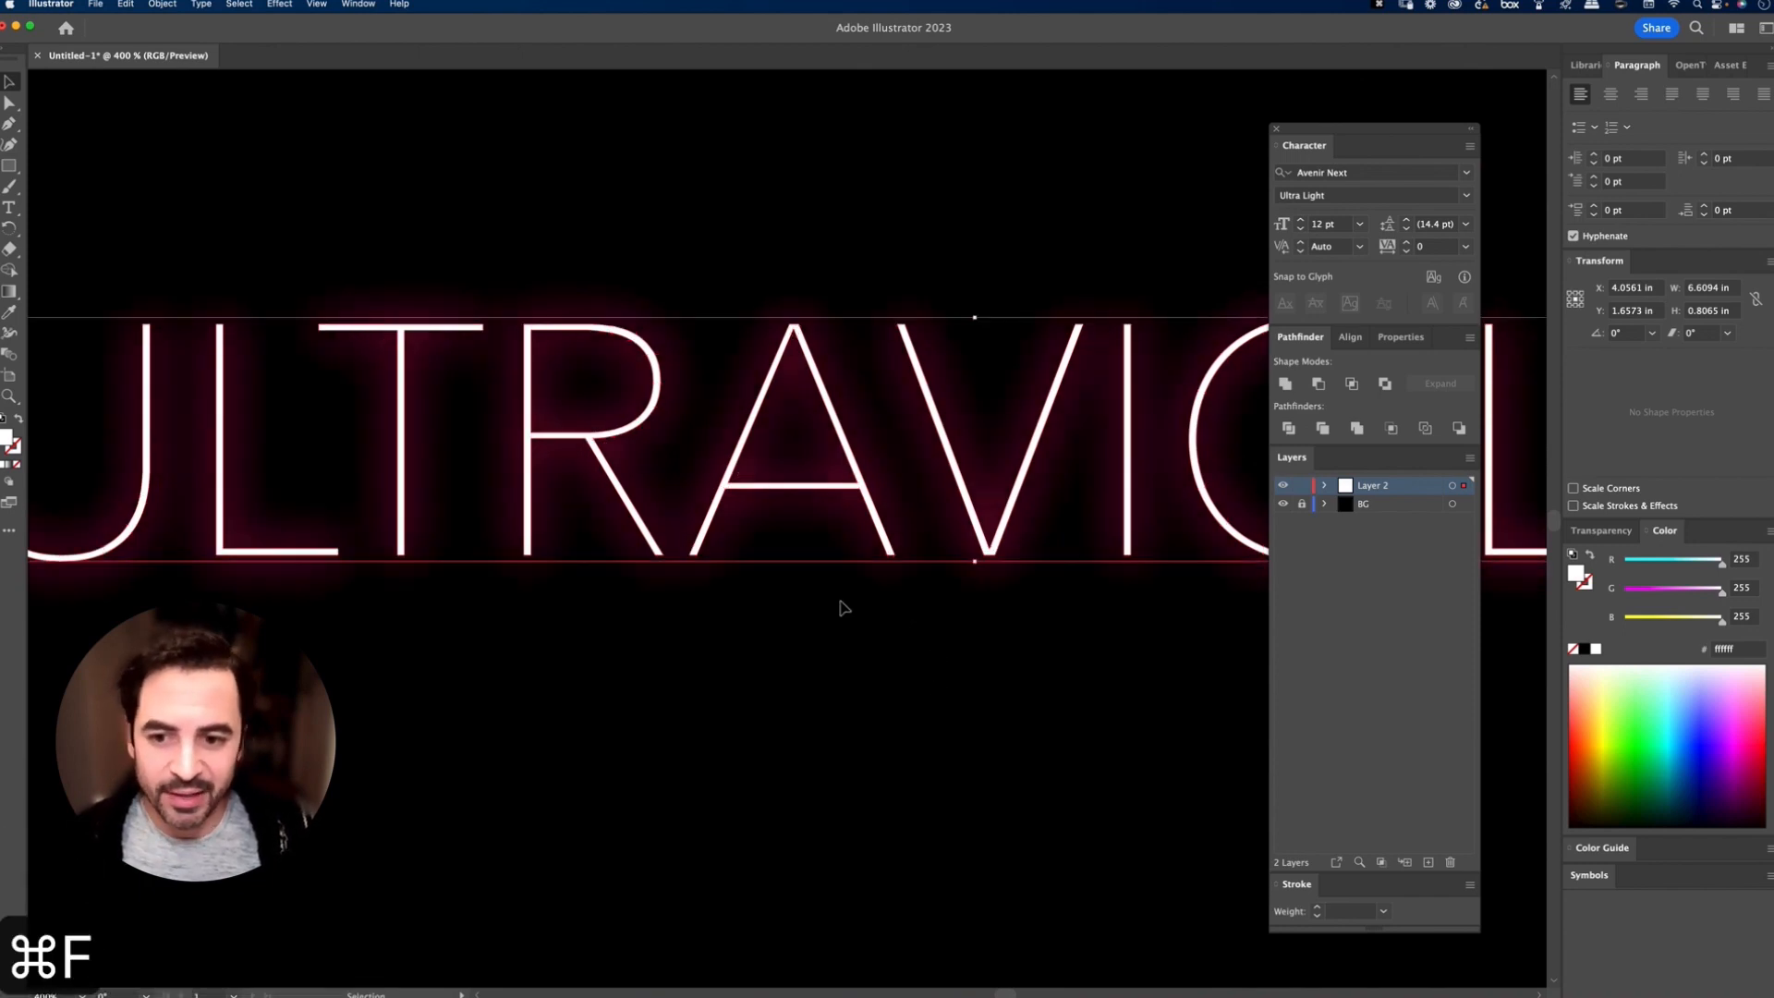
# Step: Add another Outer Glow instance to the front duplicate, setting its opacity to 50% and its blur to 0.025 in
pyautogui.click(288, 5)
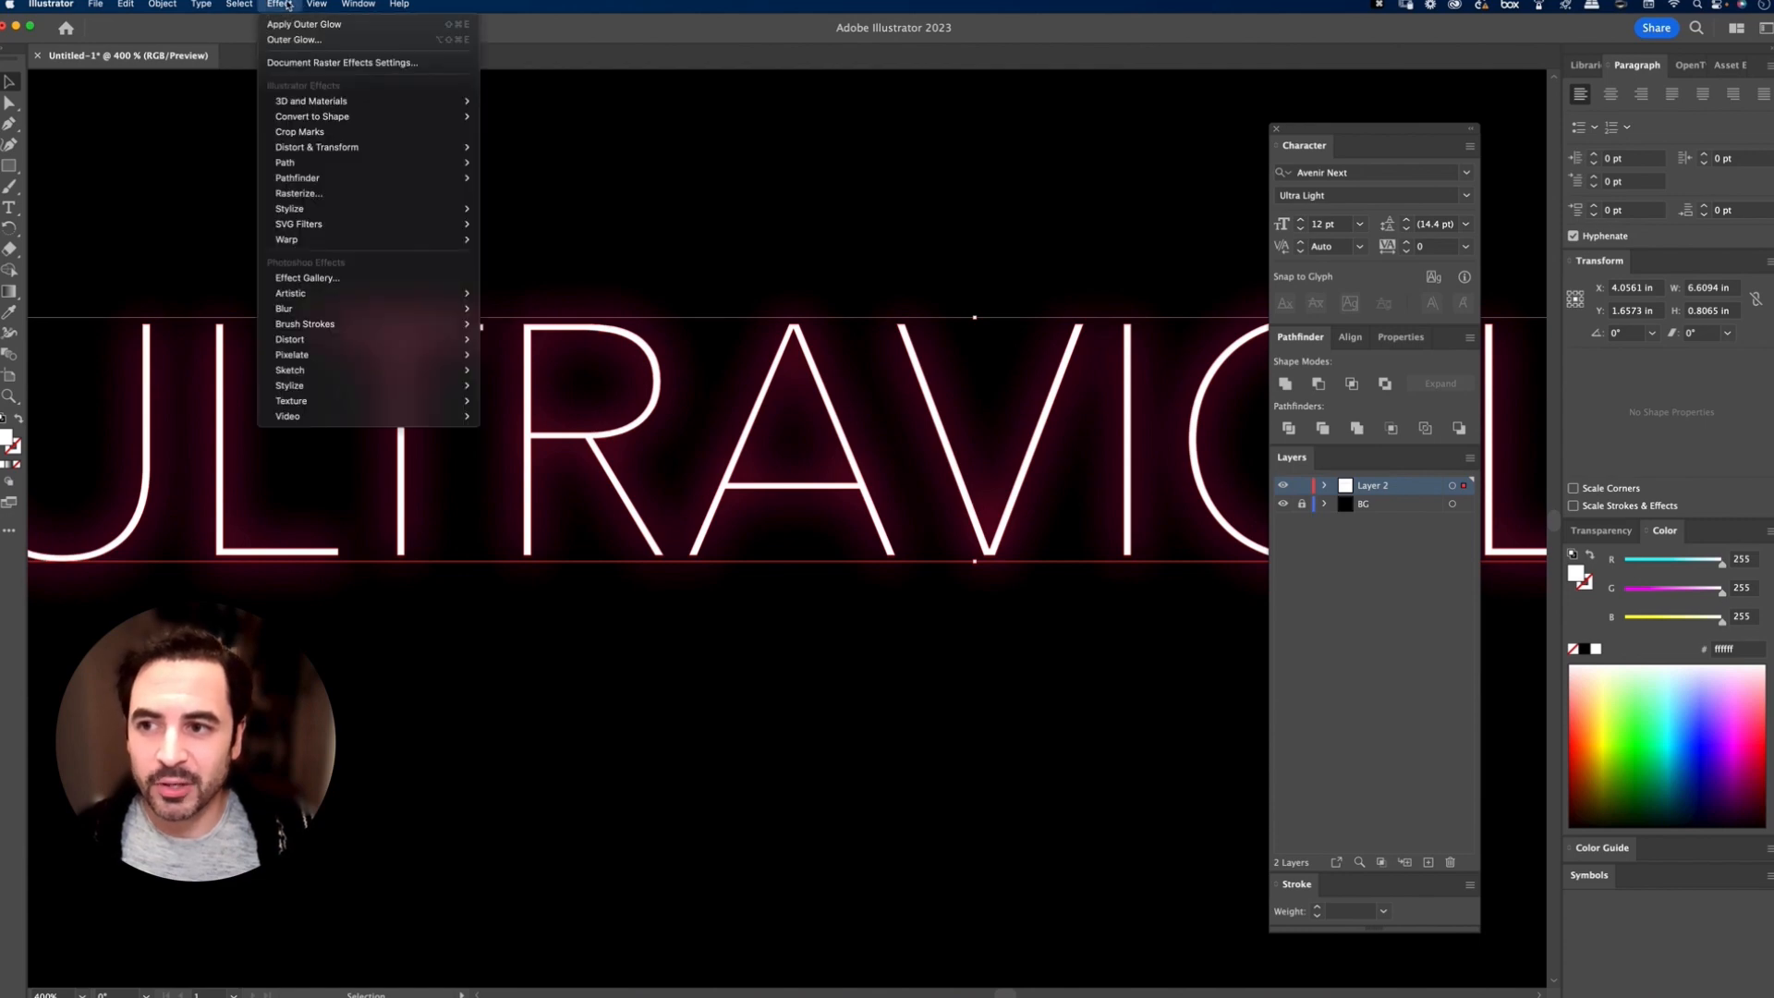
pyautogui.click(294, 25)
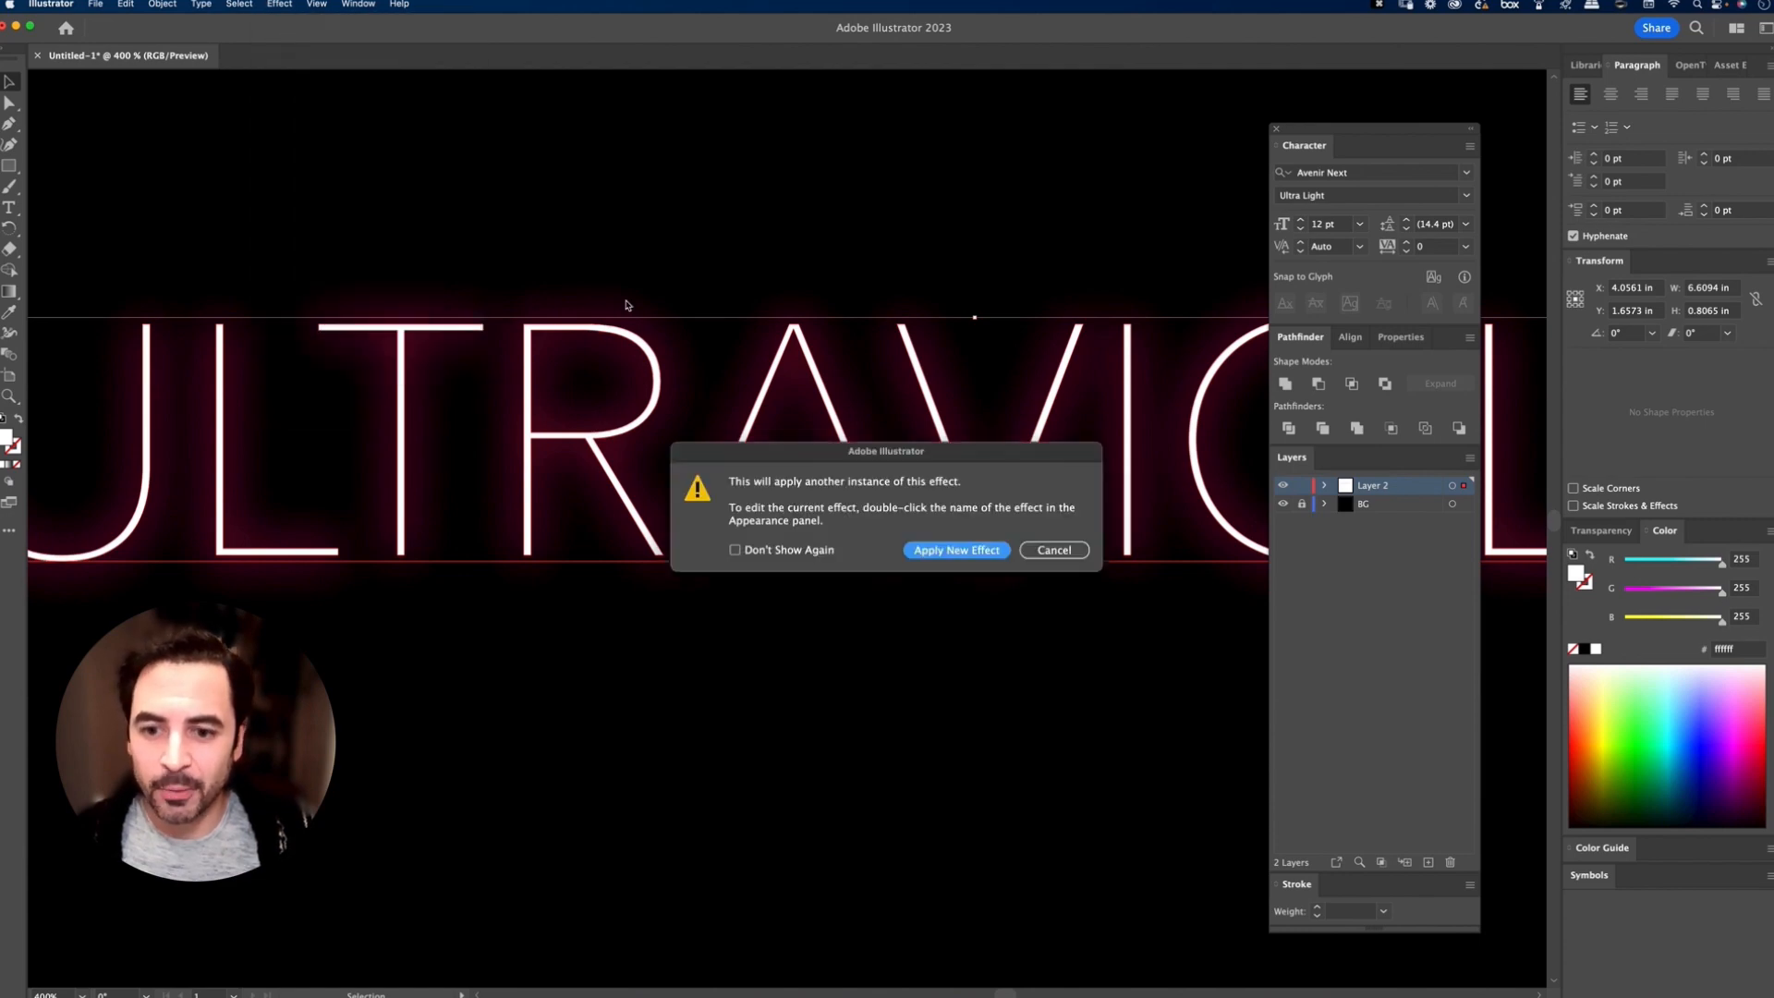
pyautogui.click(961, 548)
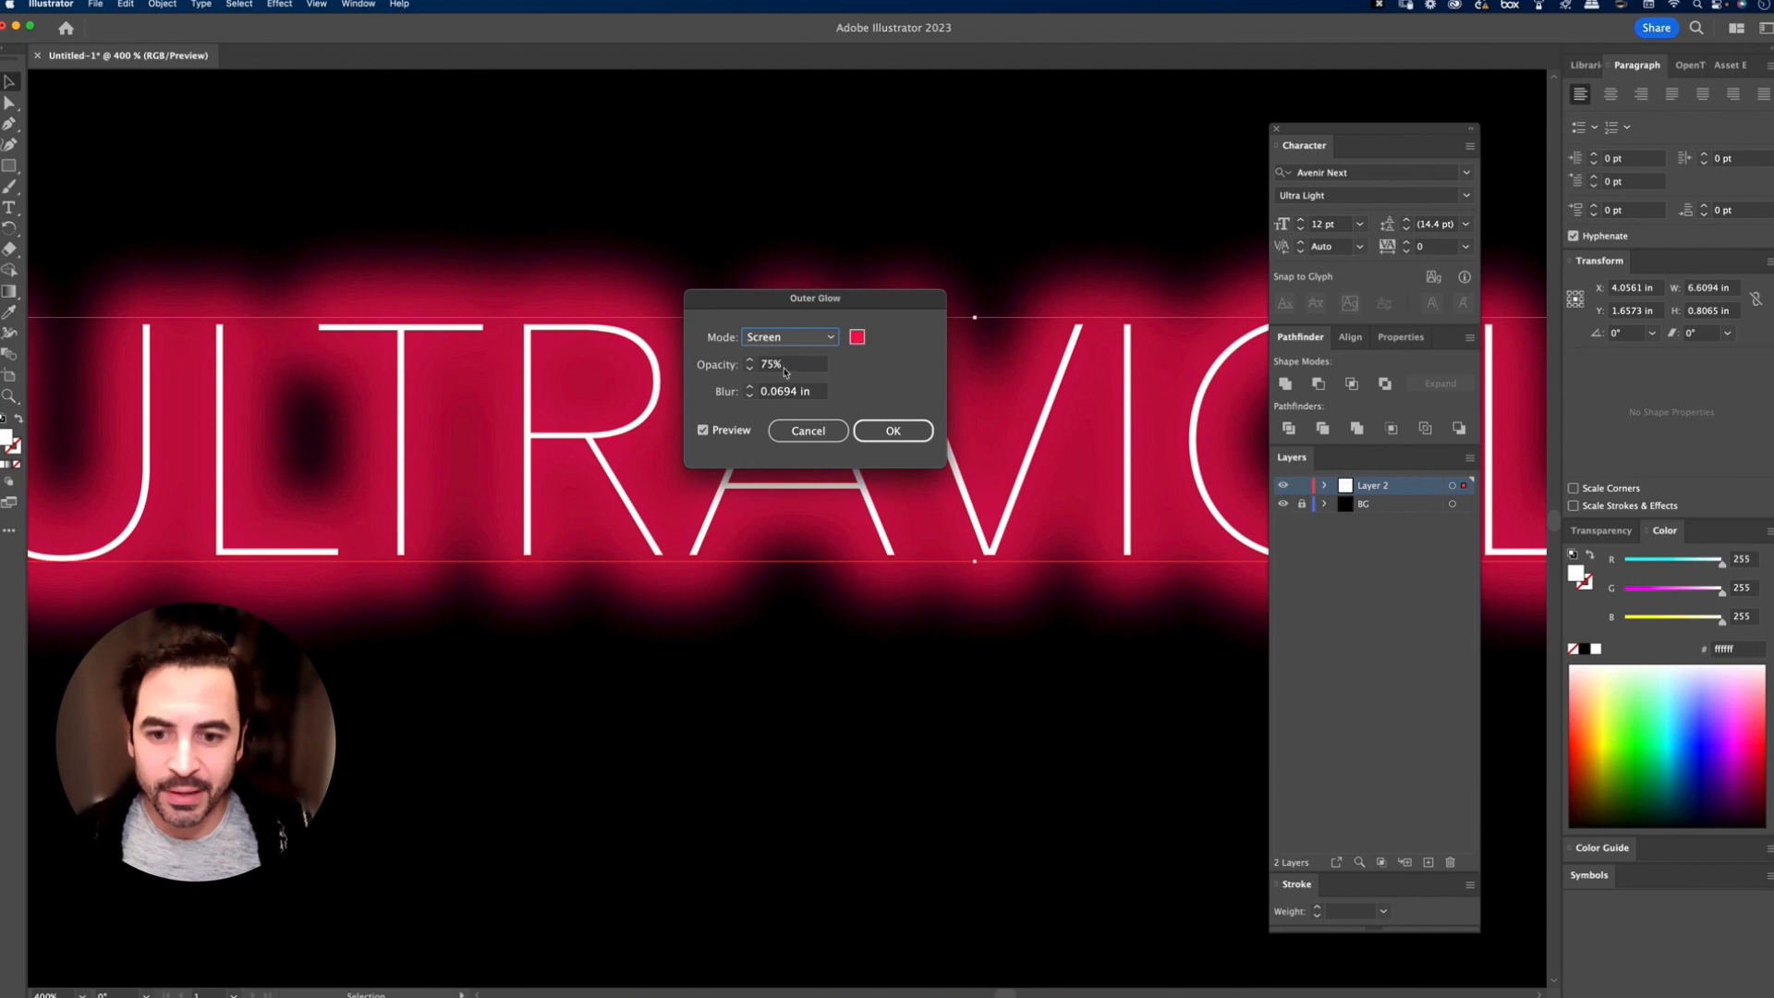
pyautogui.doubleClick(785, 367)
pyautogui.write('5')
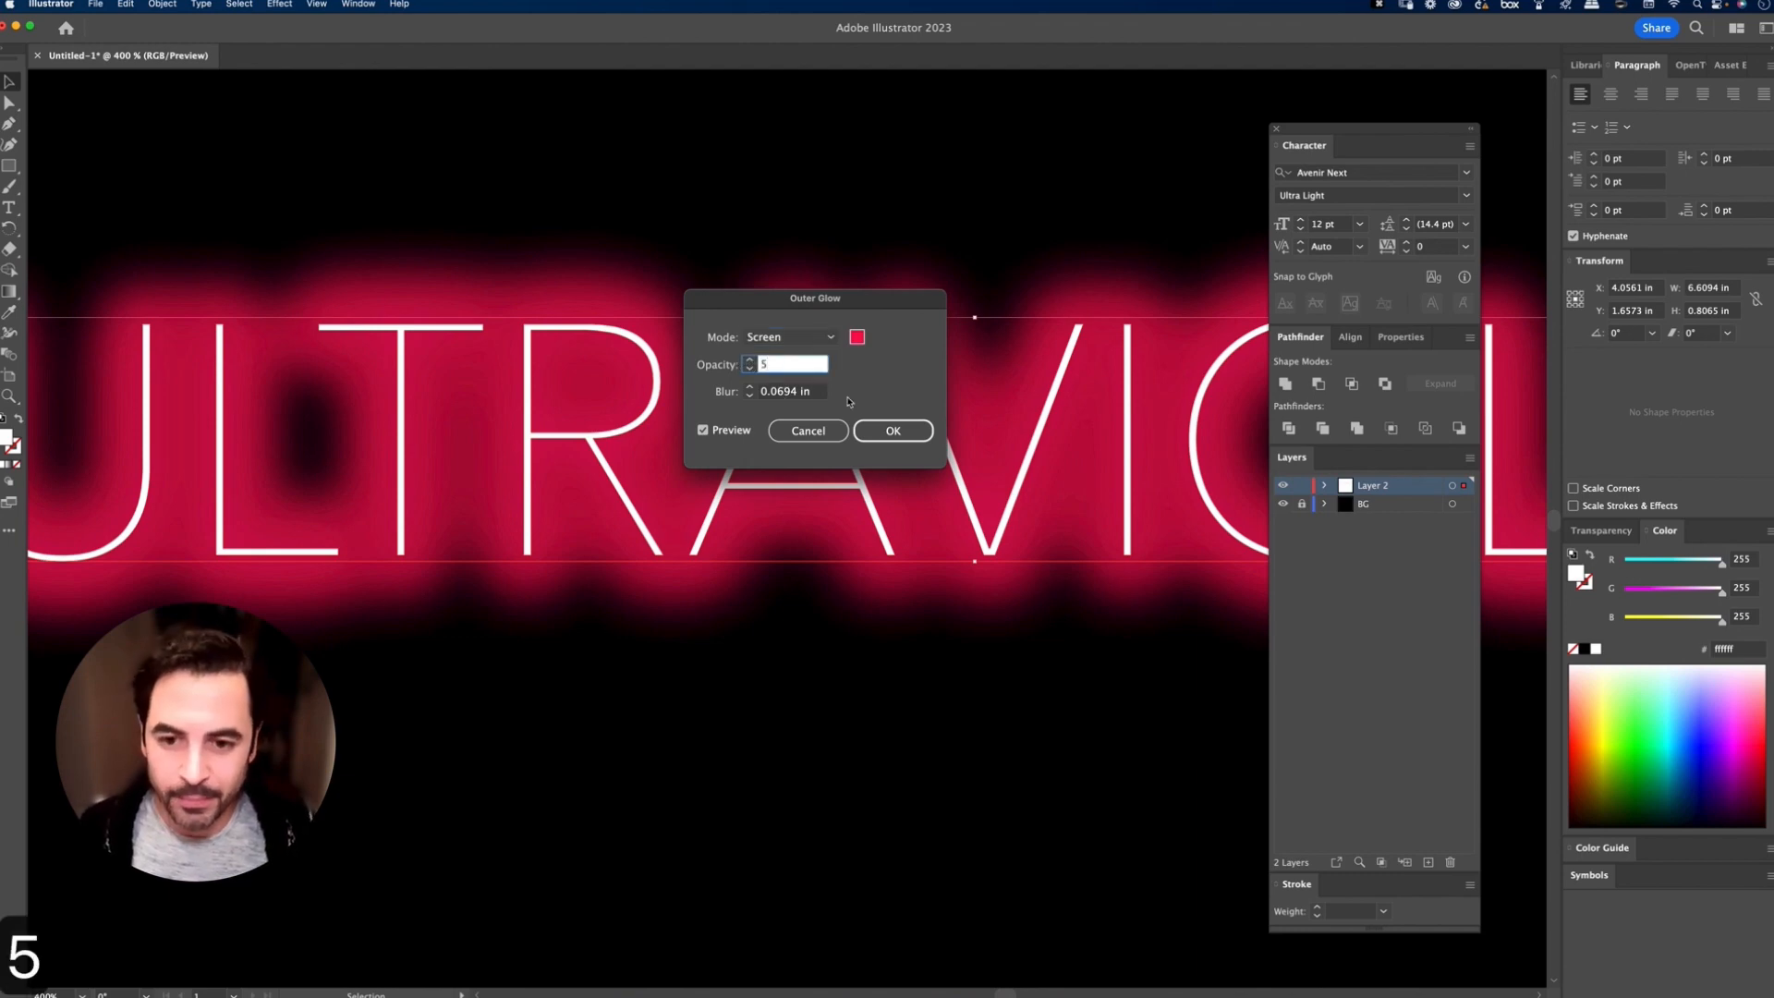
pyautogui.write('0')
pyautogui.doubleClick(784, 393)
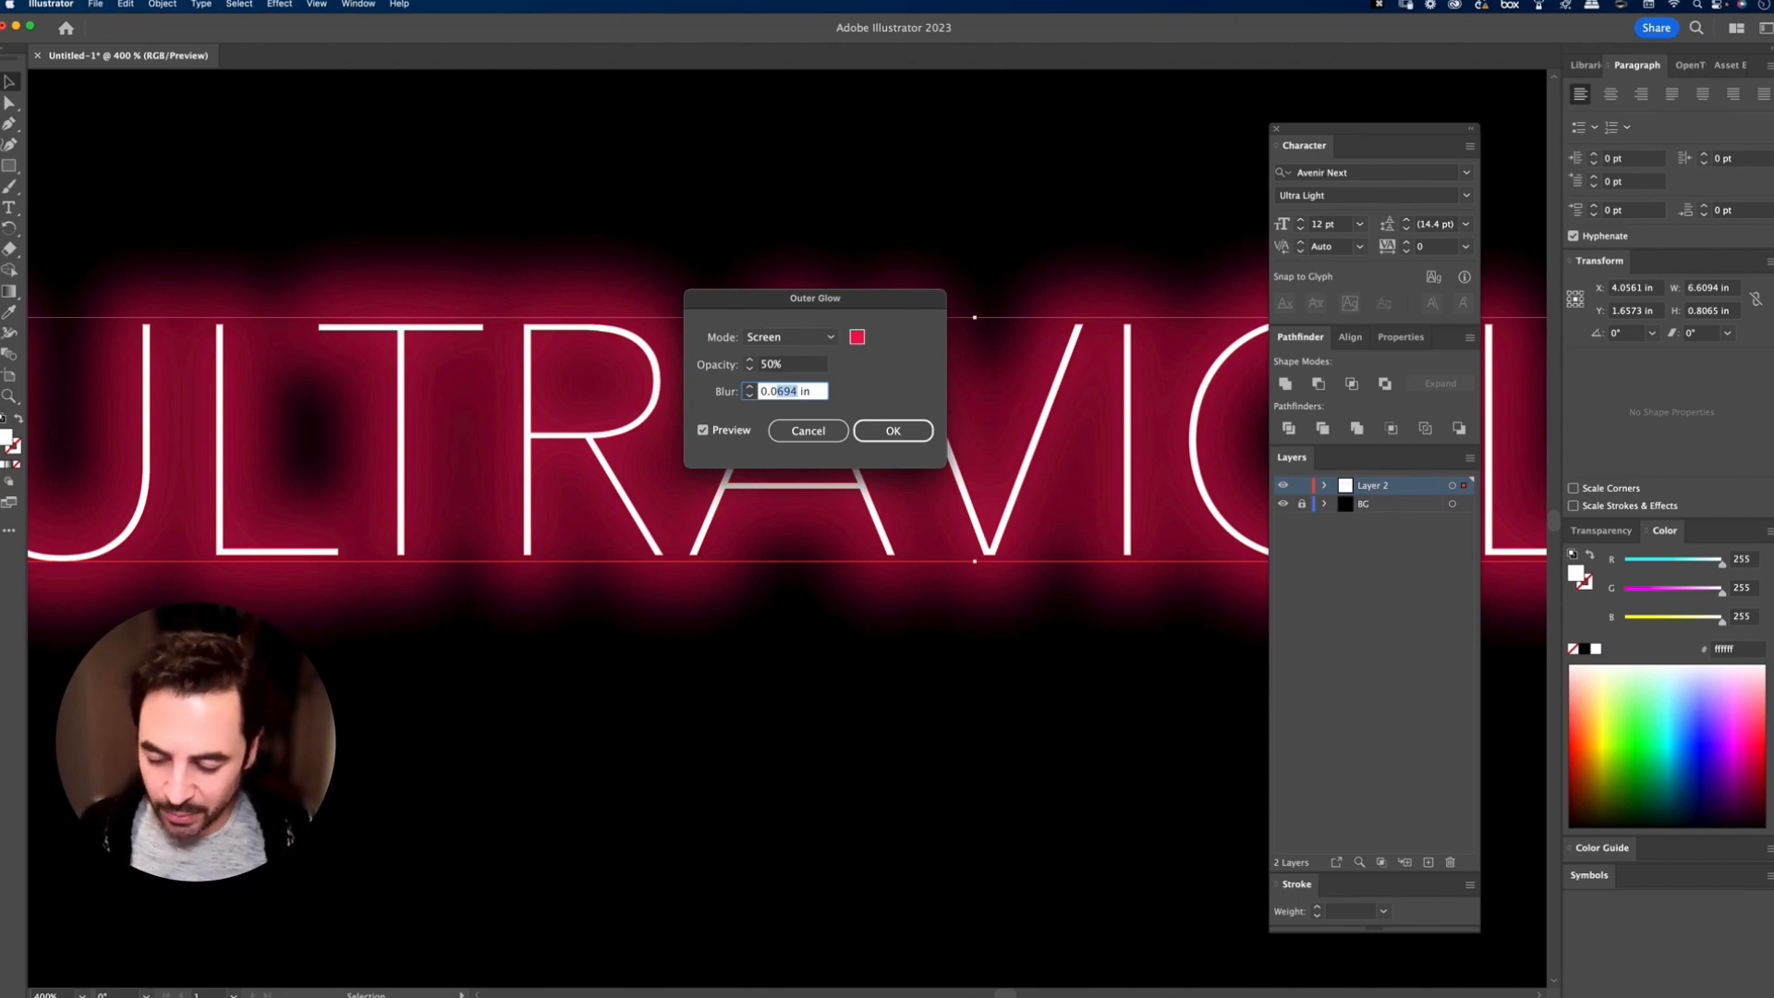
pyautogui.write('.025')
pyautogui.press('Tab')
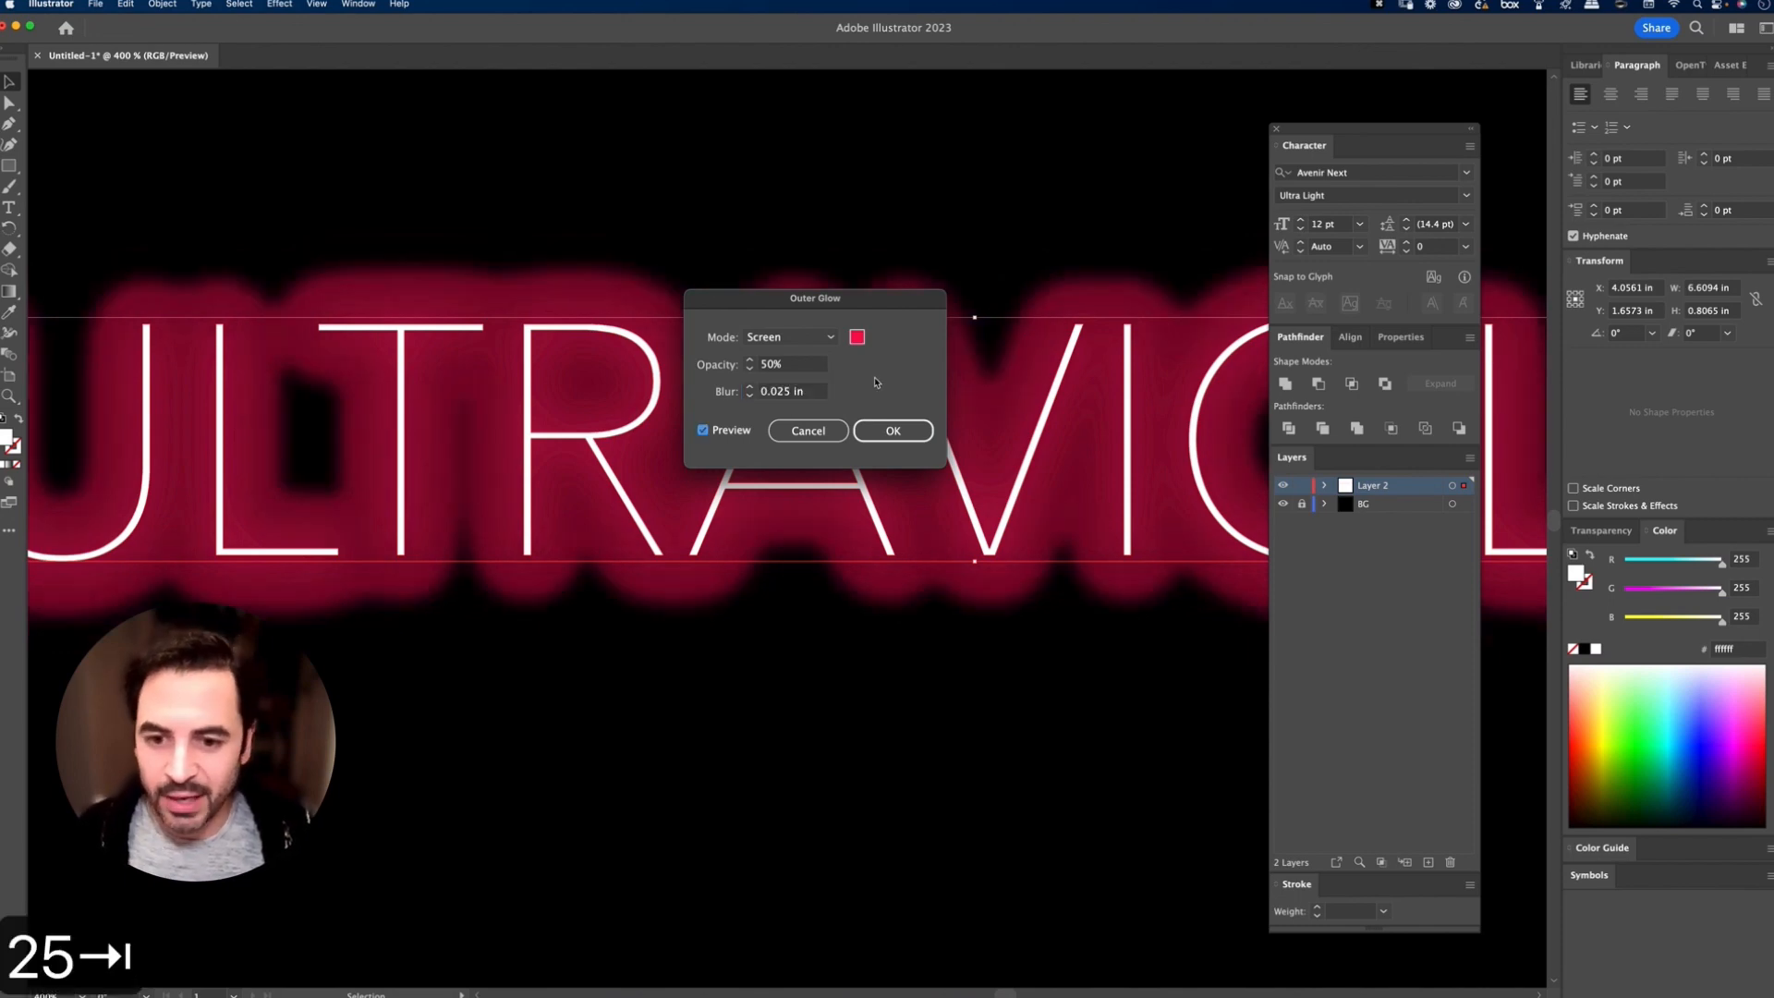
# Step: Try a blur of 0.008 in for the new Outer Glow
pyautogui.doubleClick(792, 393)
pyautogui.write('0.08')
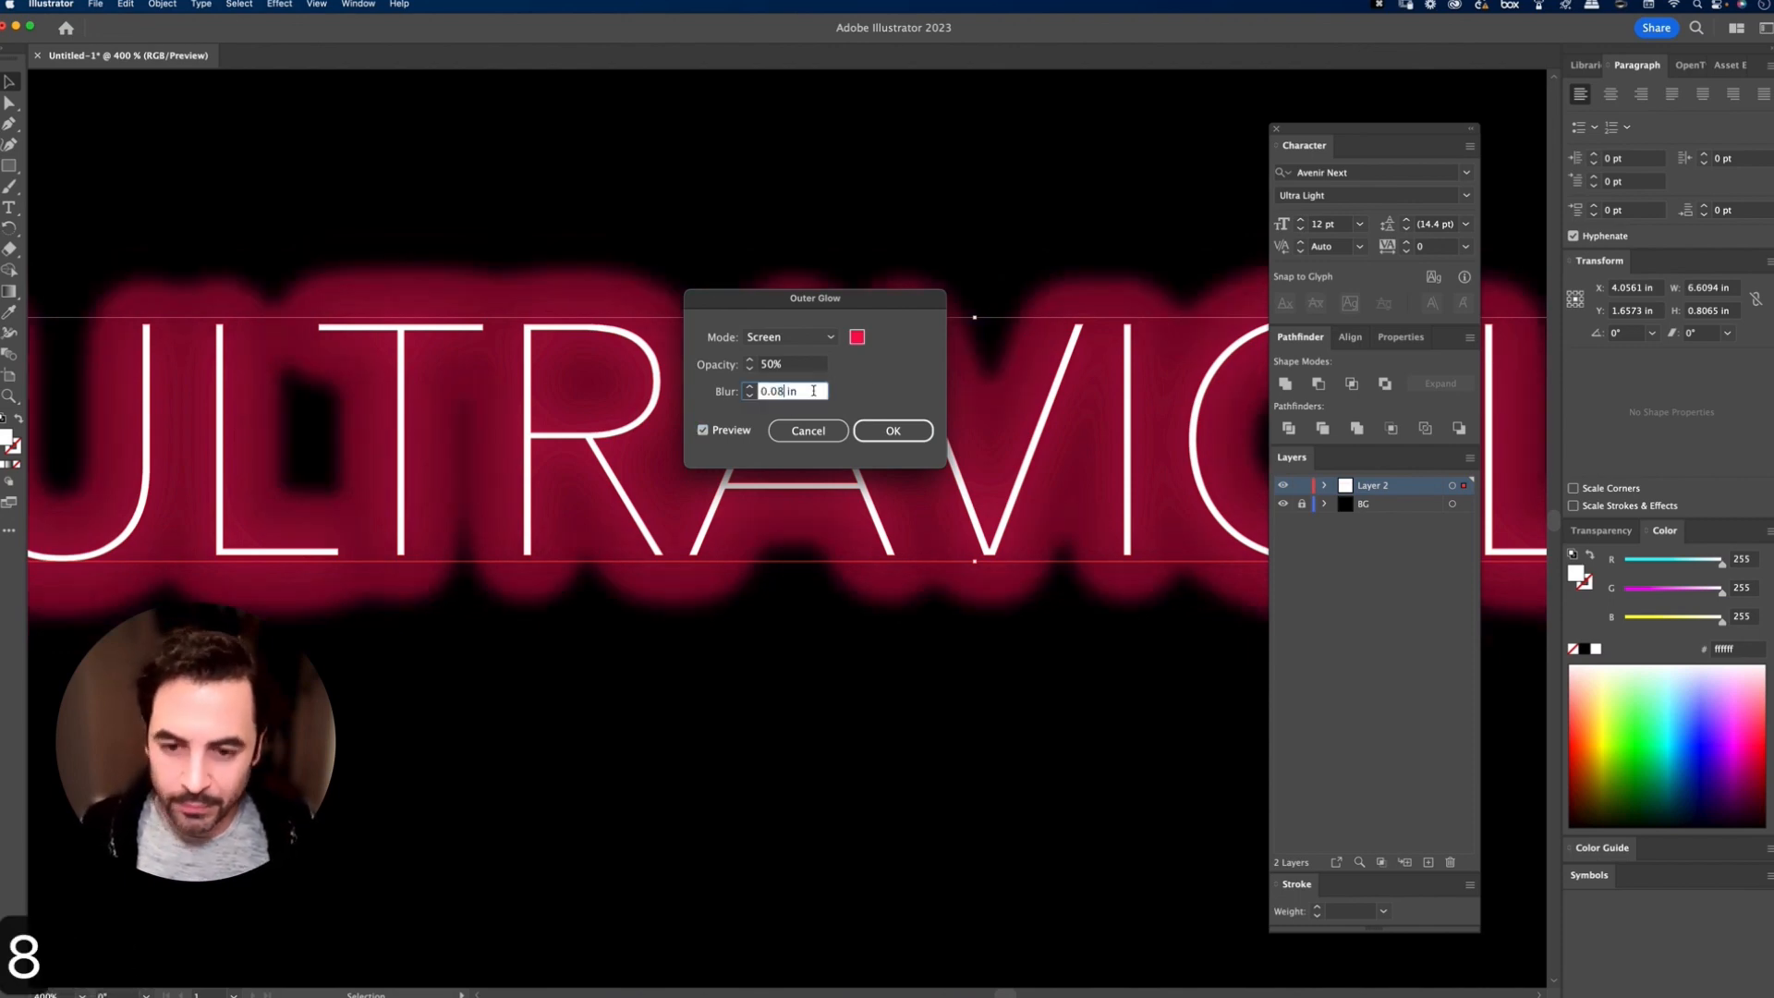
pyautogui.click(778, 392)
pyautogui.write('0')
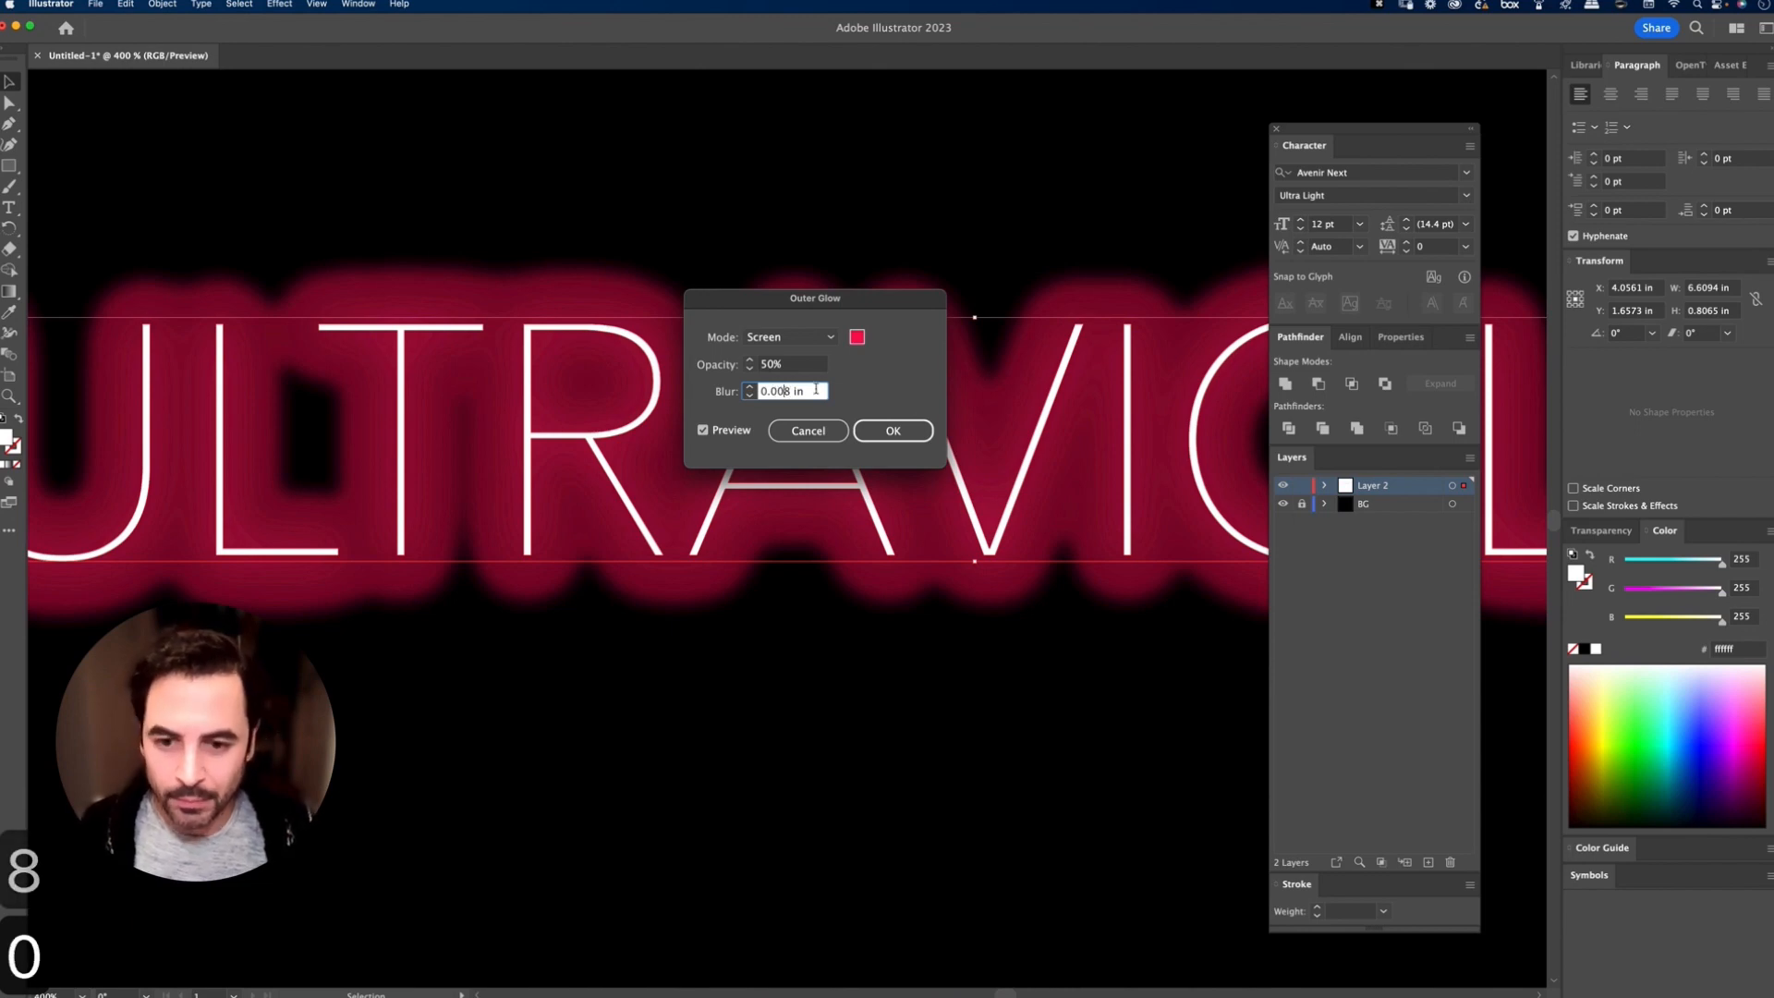
pyautogui.press('Tab')
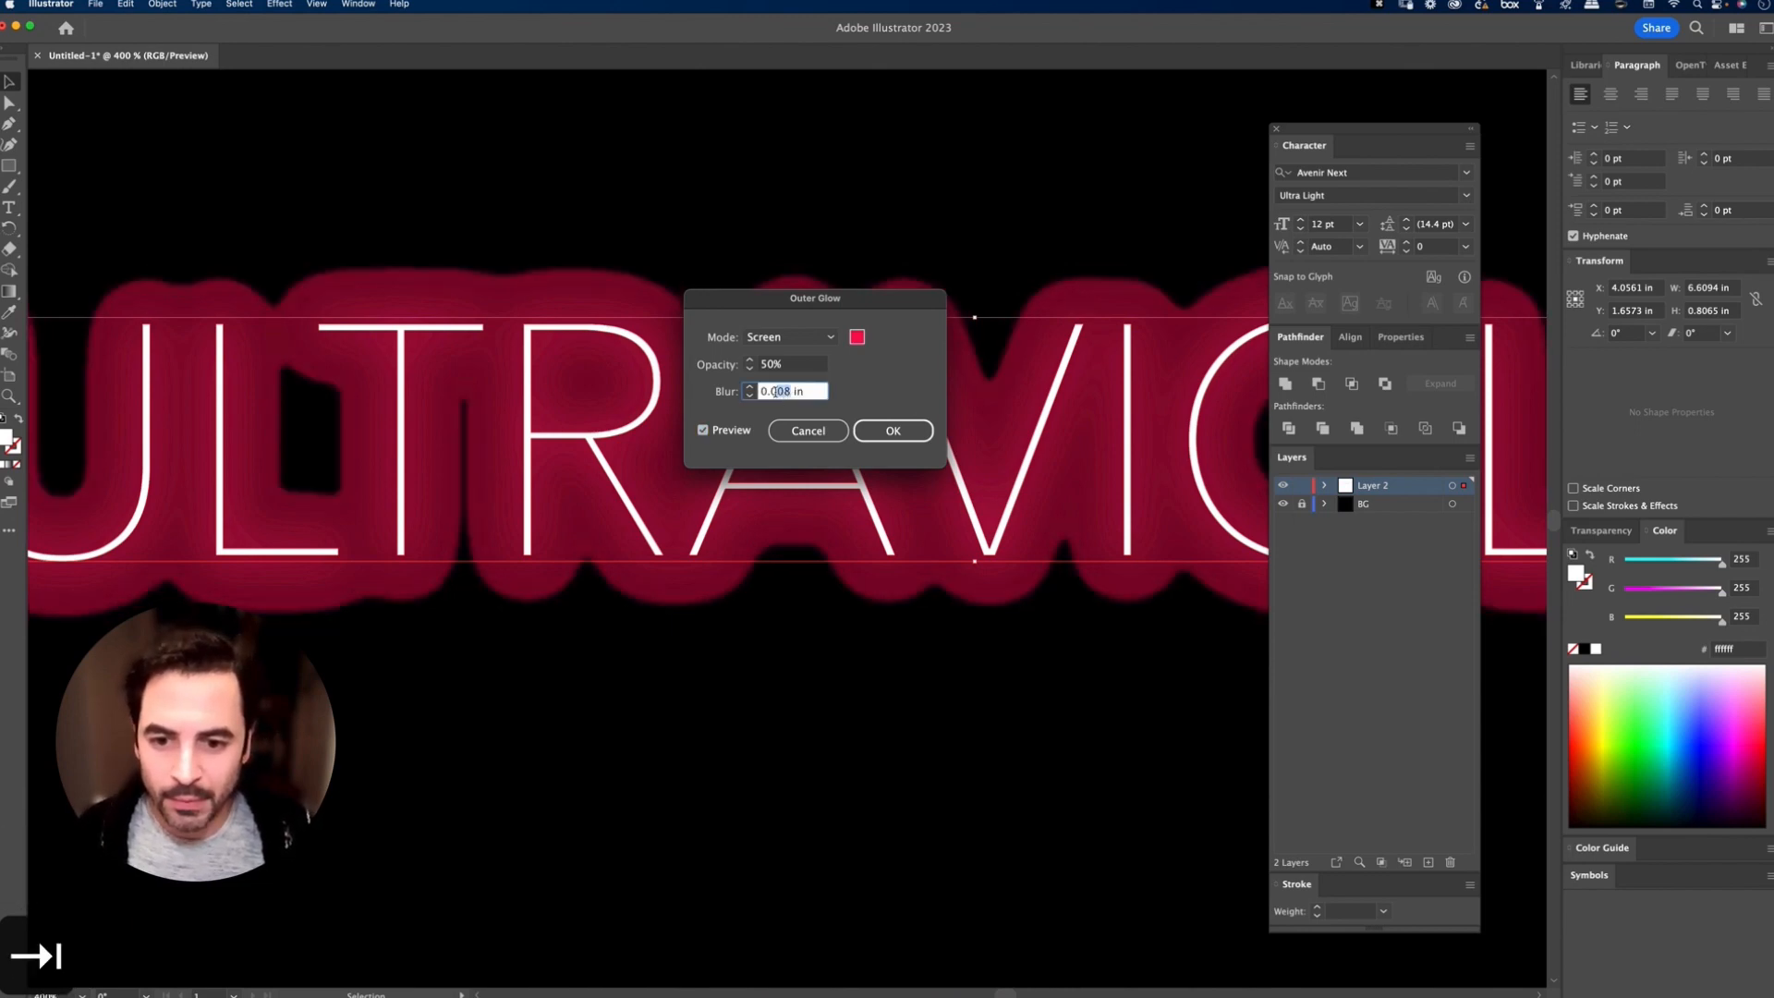
# Step: Set the new Outer Glow to 0.08 in blur and 25% opacity, and apply it
pyautogui.write('0.08')
pyautogui.press('Tab')
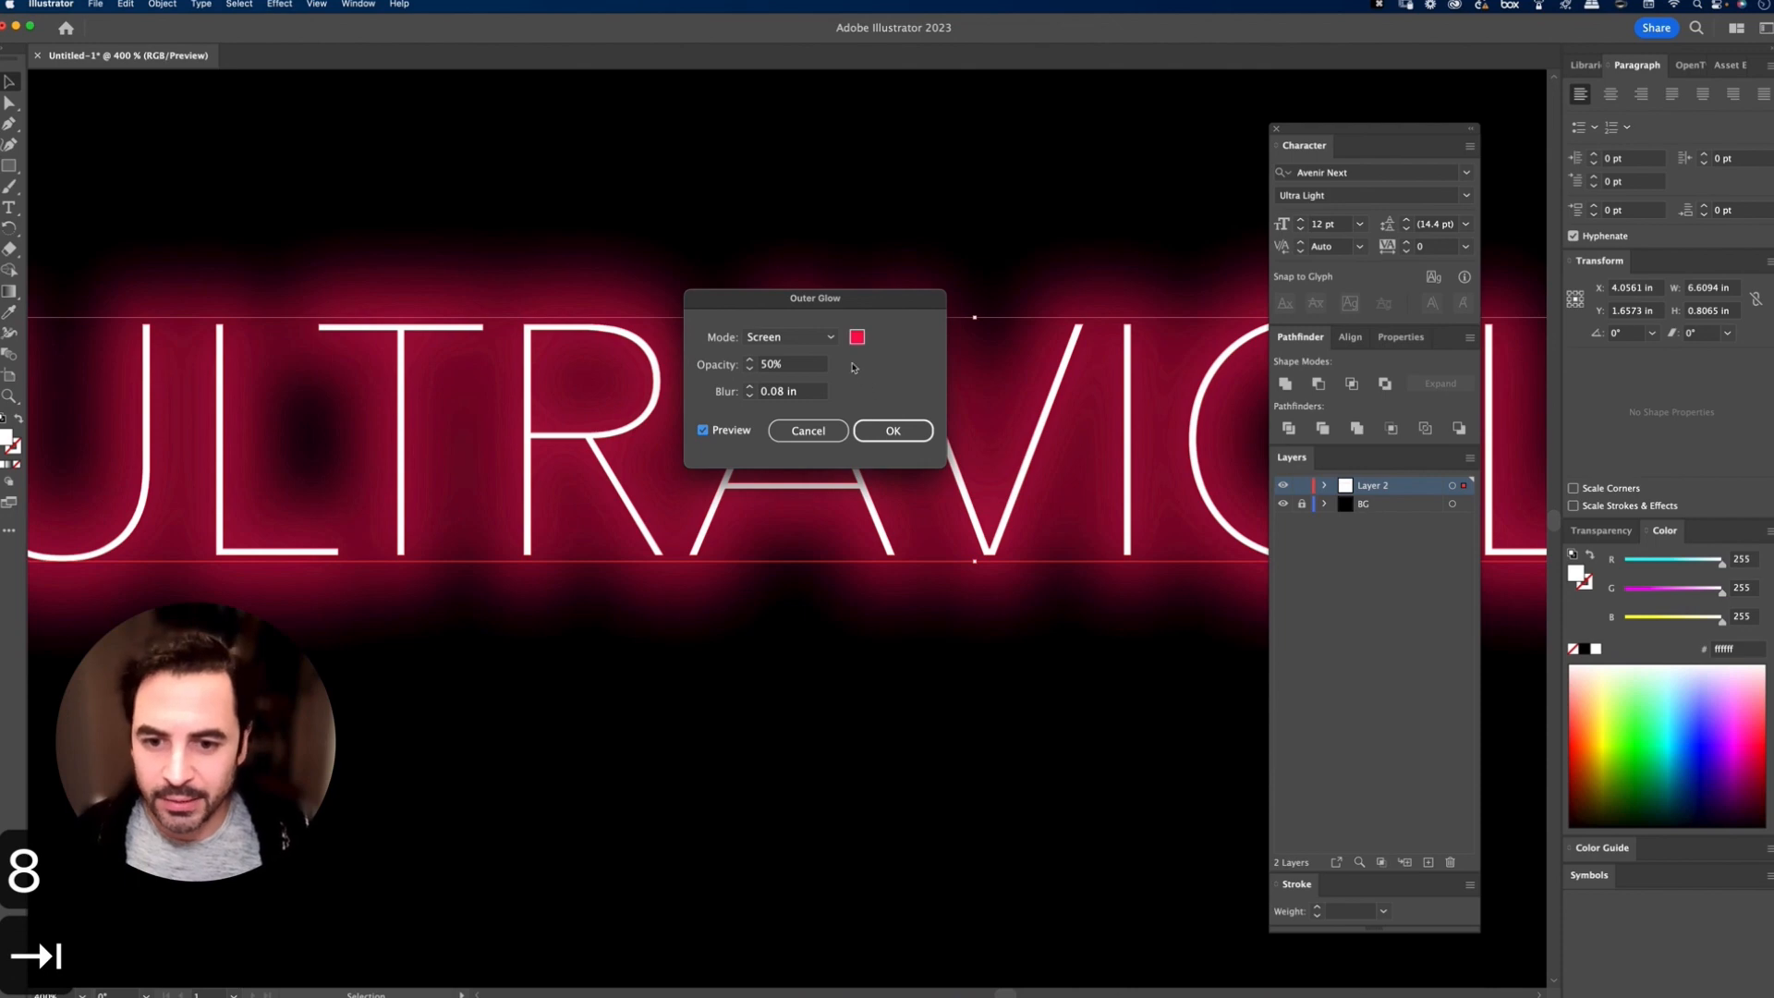
pyautogui.click(804, 362)
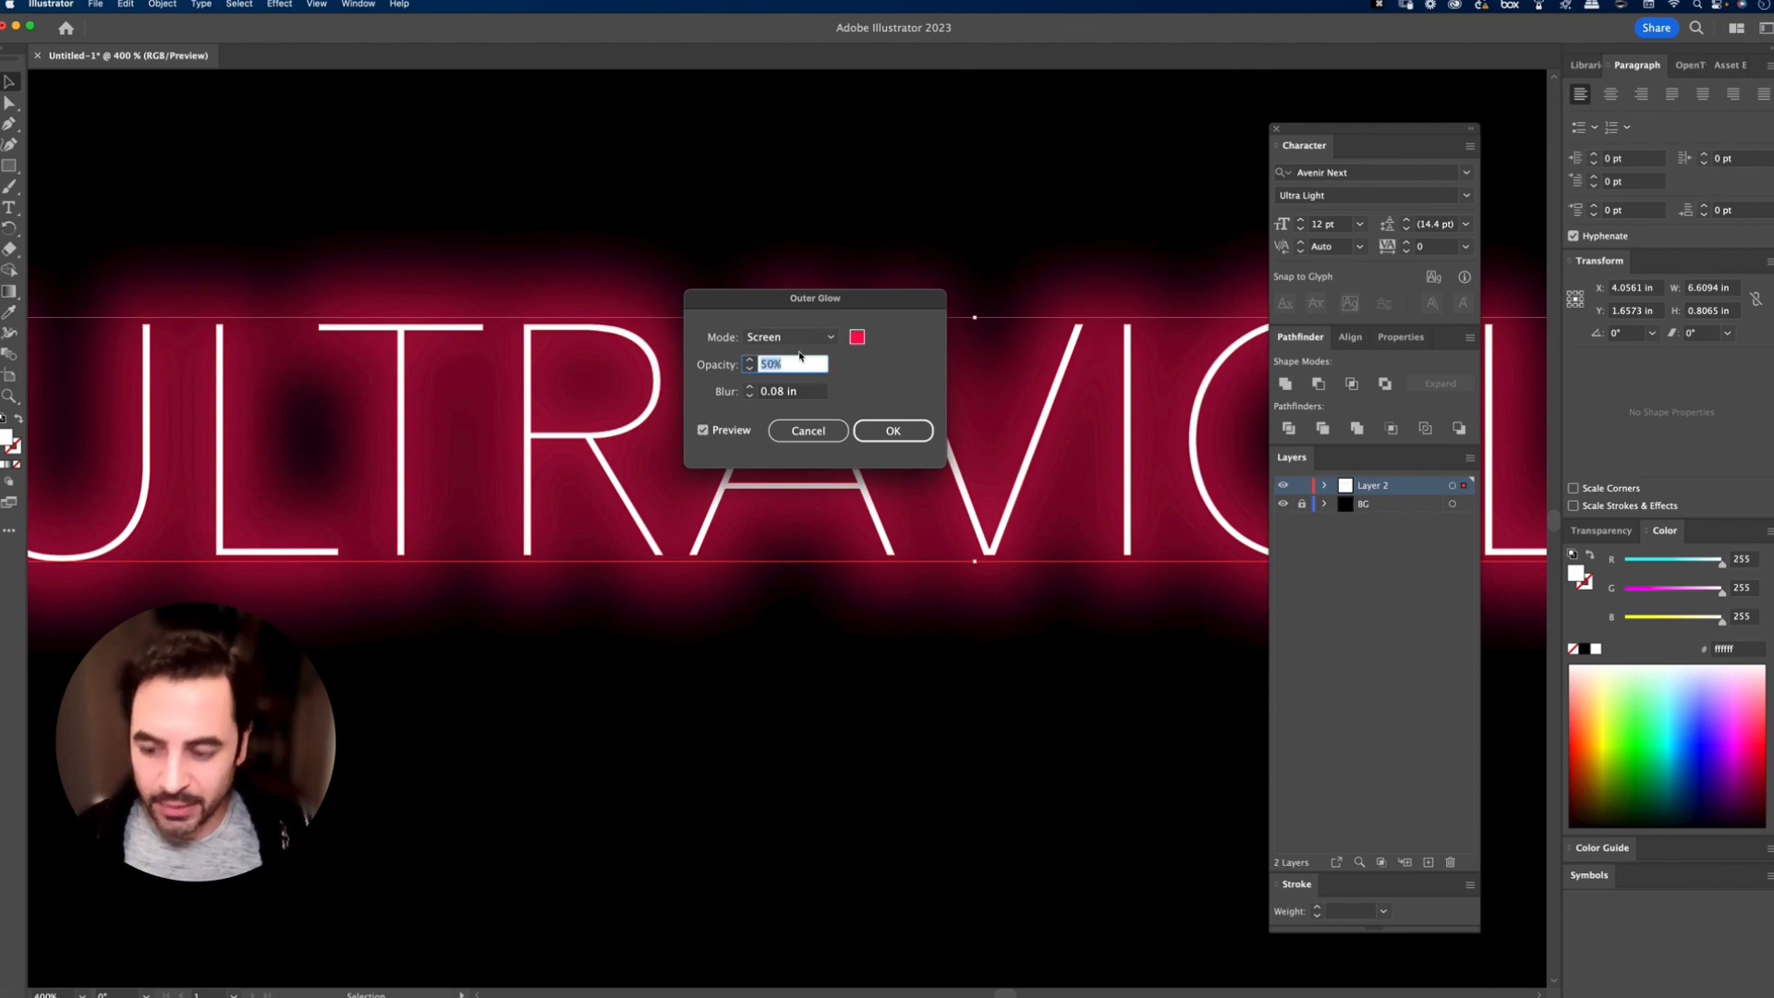
pyautogui.write('25')
pyautogui.press('Tab')
pyautogui.click(904, 424)
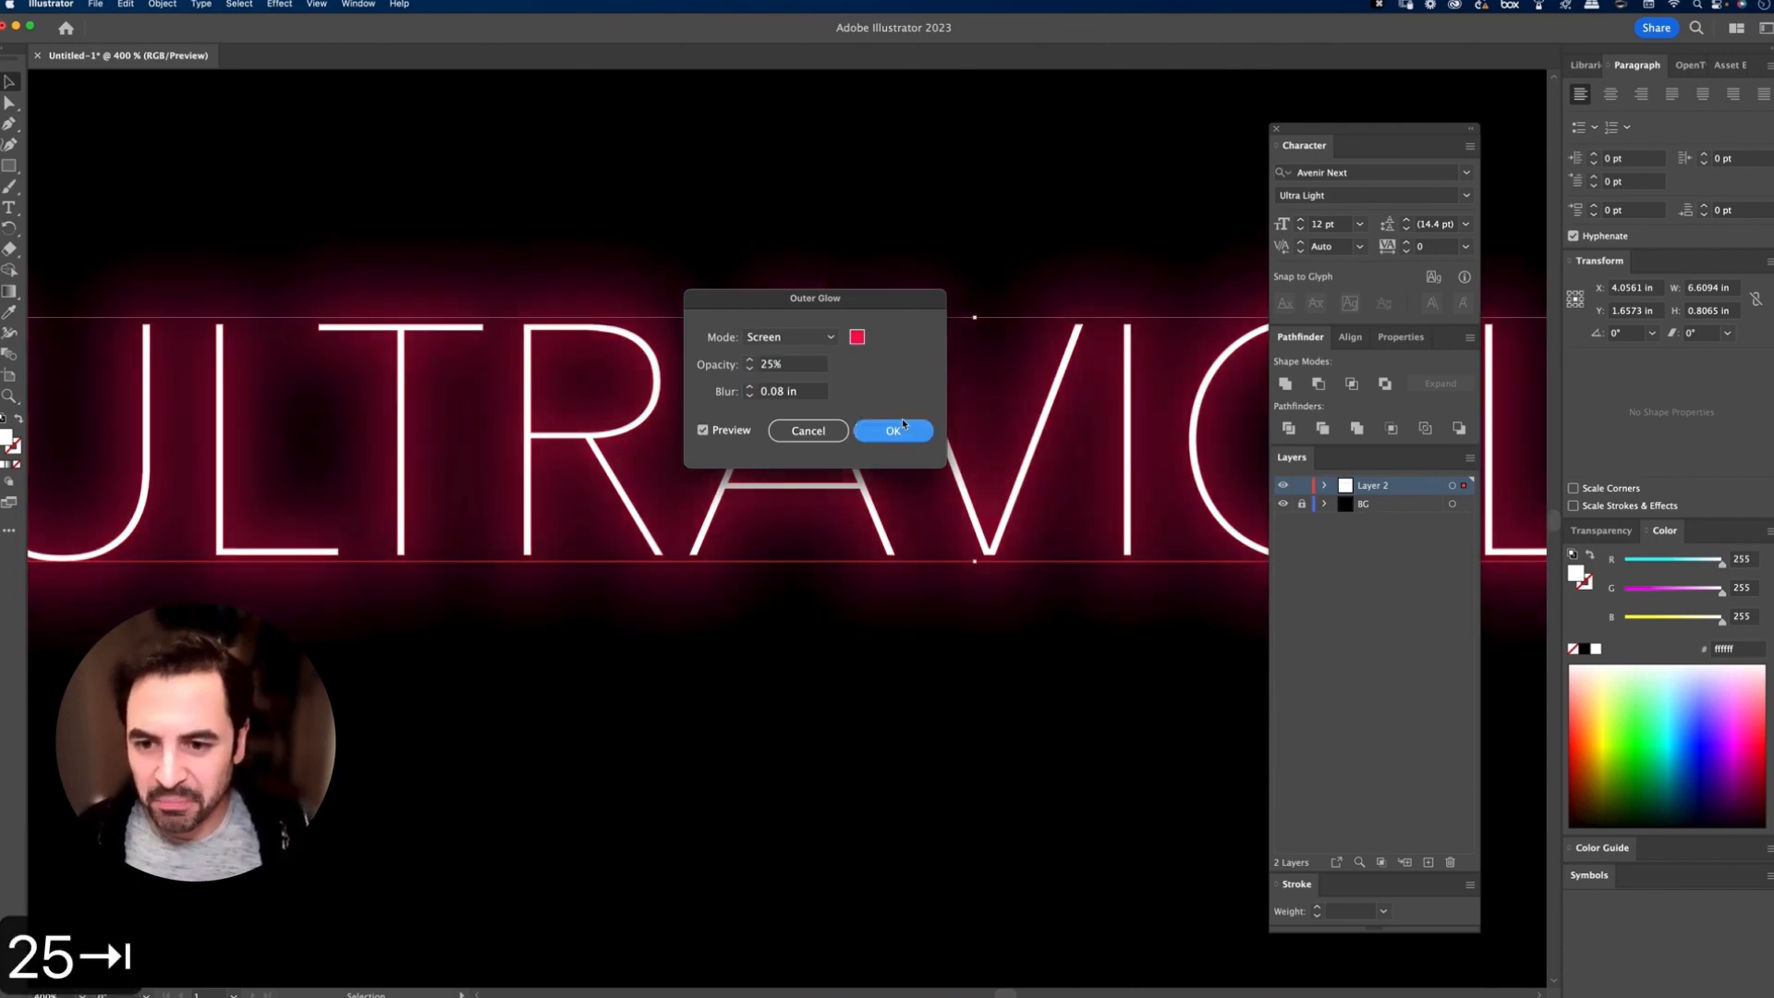
# Step: Apply the pinkish-red Outer Glow to the lower, unexpanded ULTRAVIOLET text with Screen mode, 25% opacity and 0.08 in blur
pyautogui.press('super+minus')
pyautogui.press('super+minus')
pyautogui.press('super+minus')
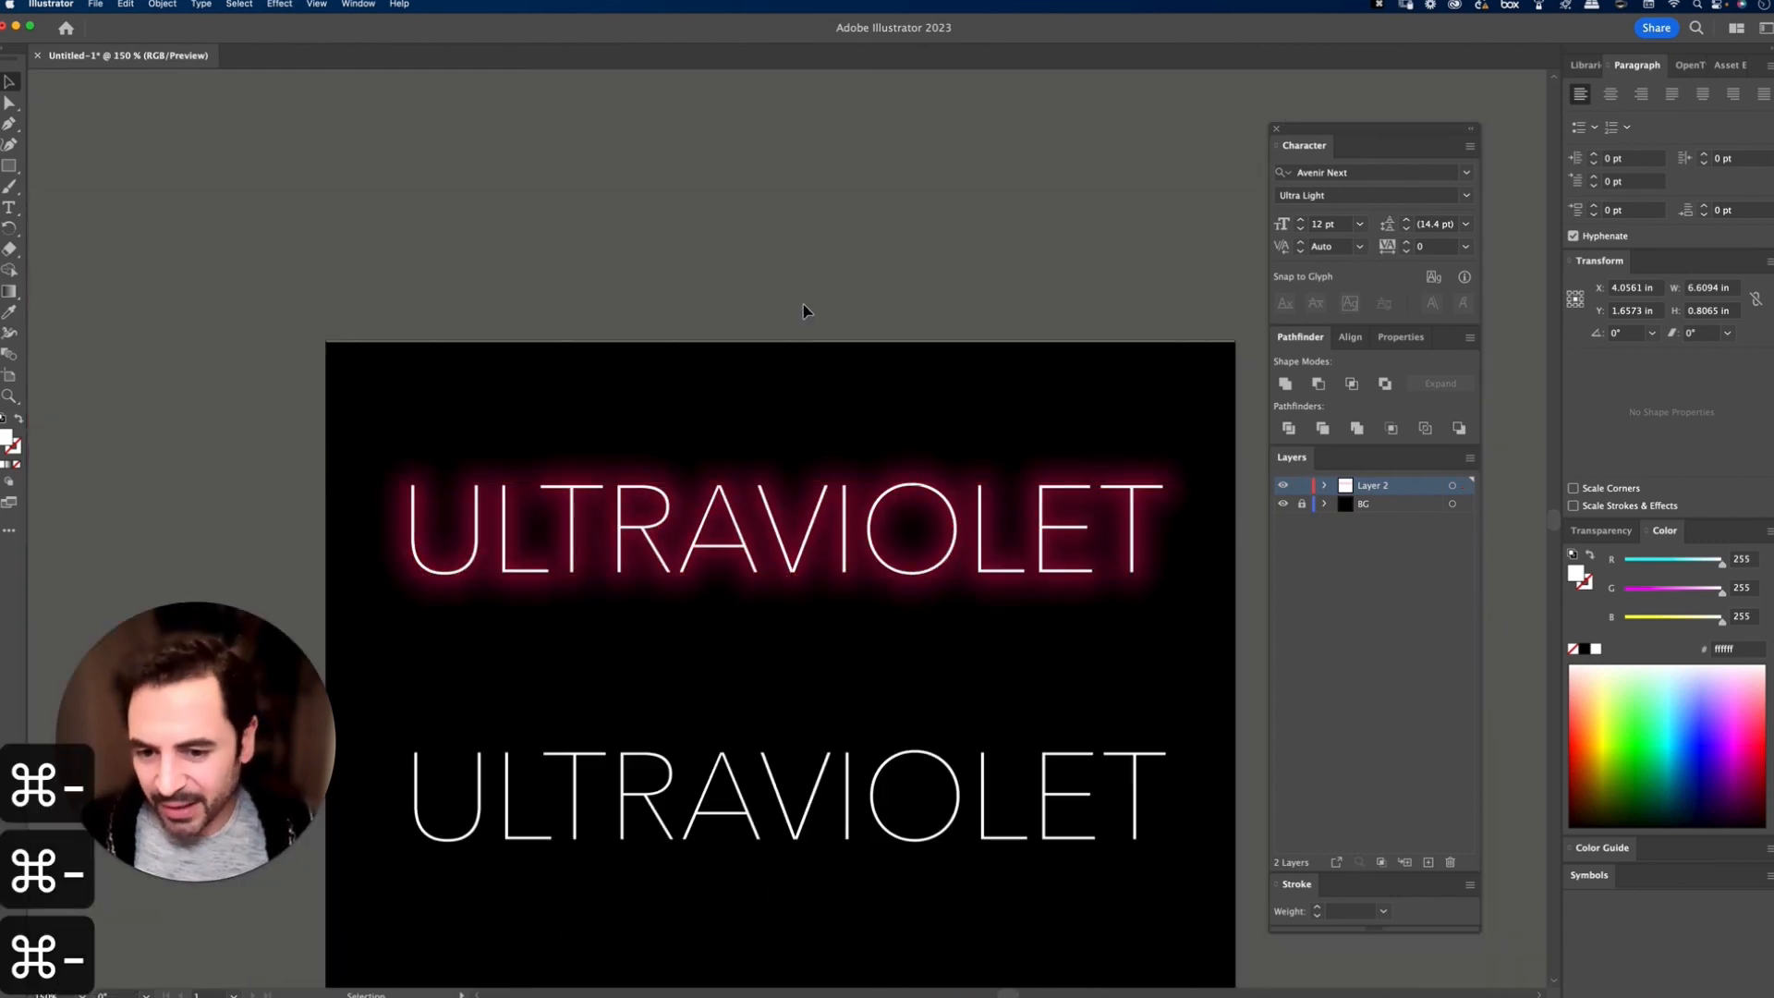
pyautogui.click(804, 311)
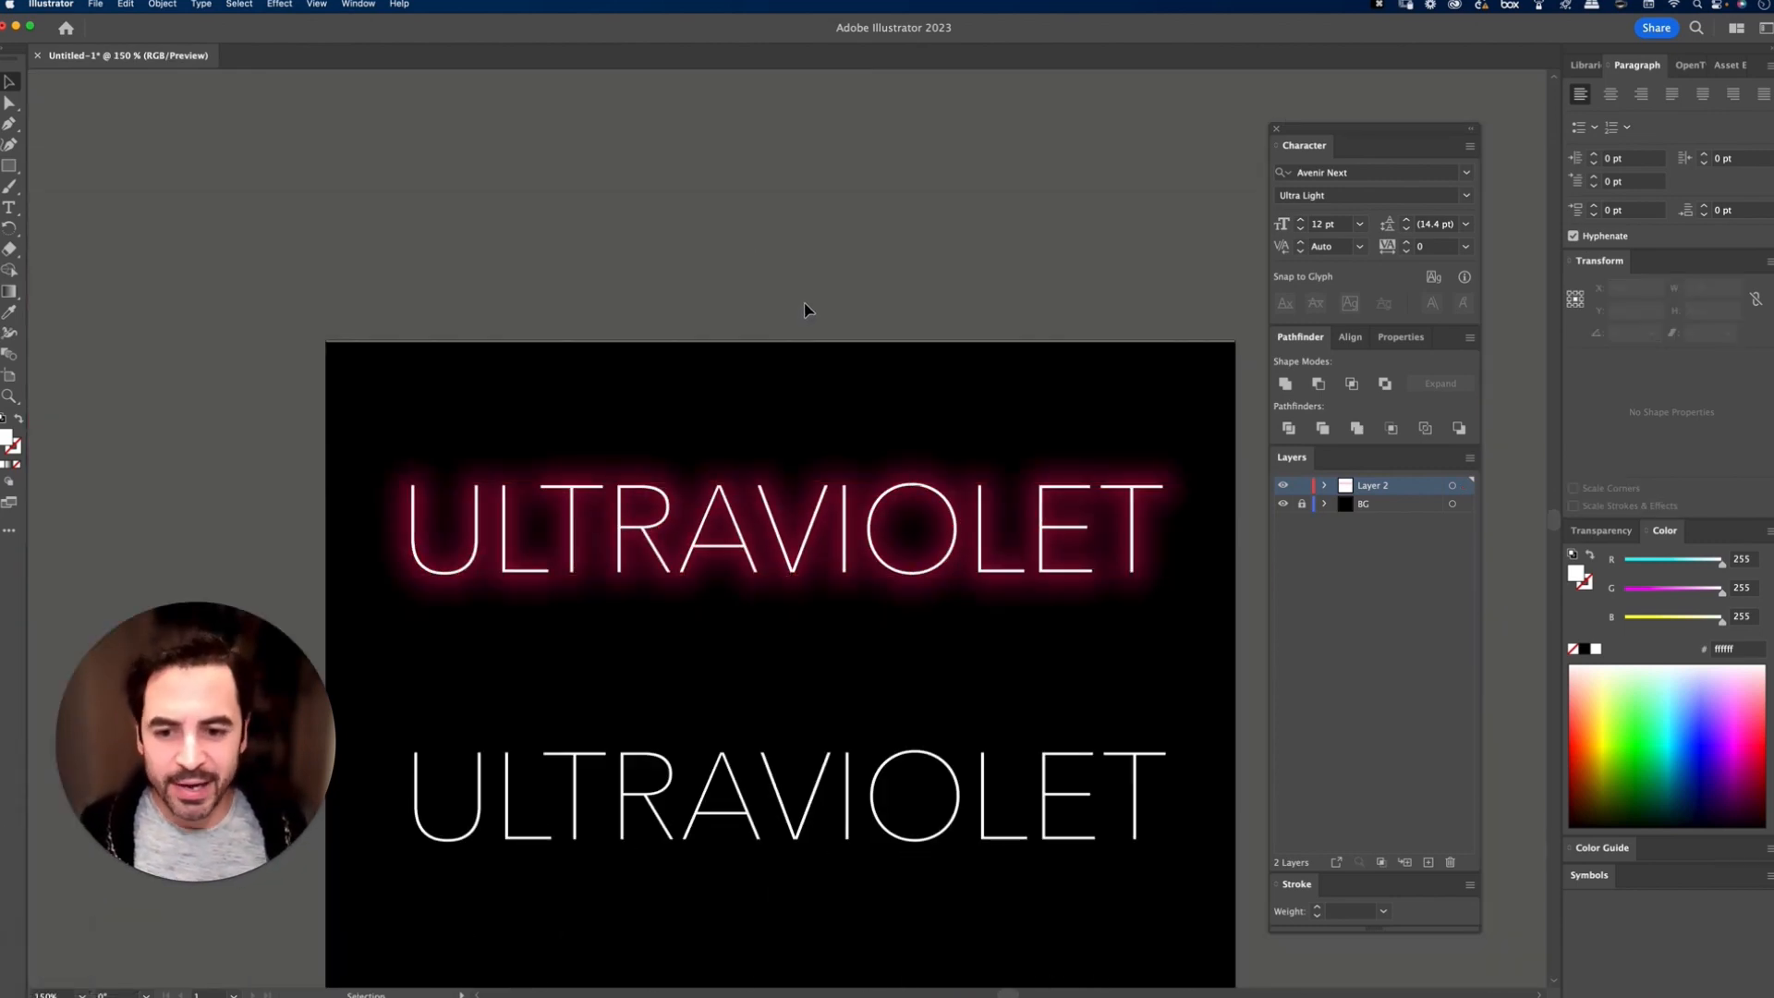
pyautogui.press('space')
pyautogui.moveTo(912, 615); pyautogui.dragTo(902, 467)
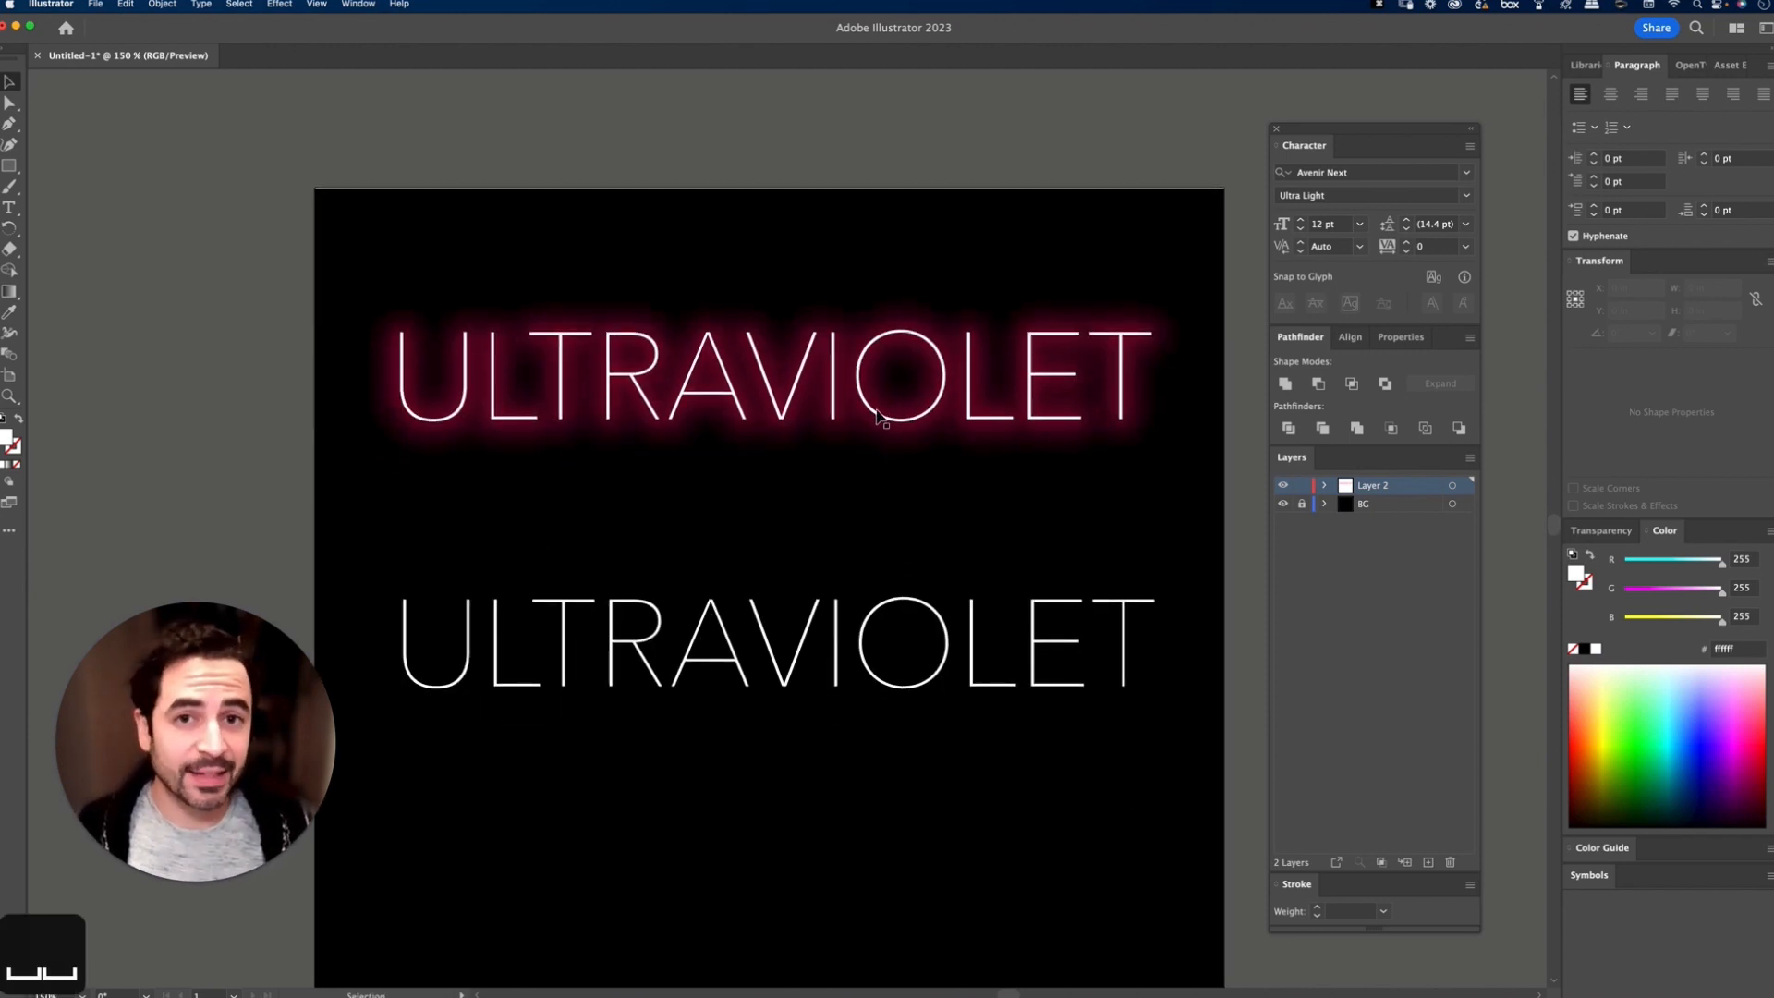
pyautogui.click(922, 617)
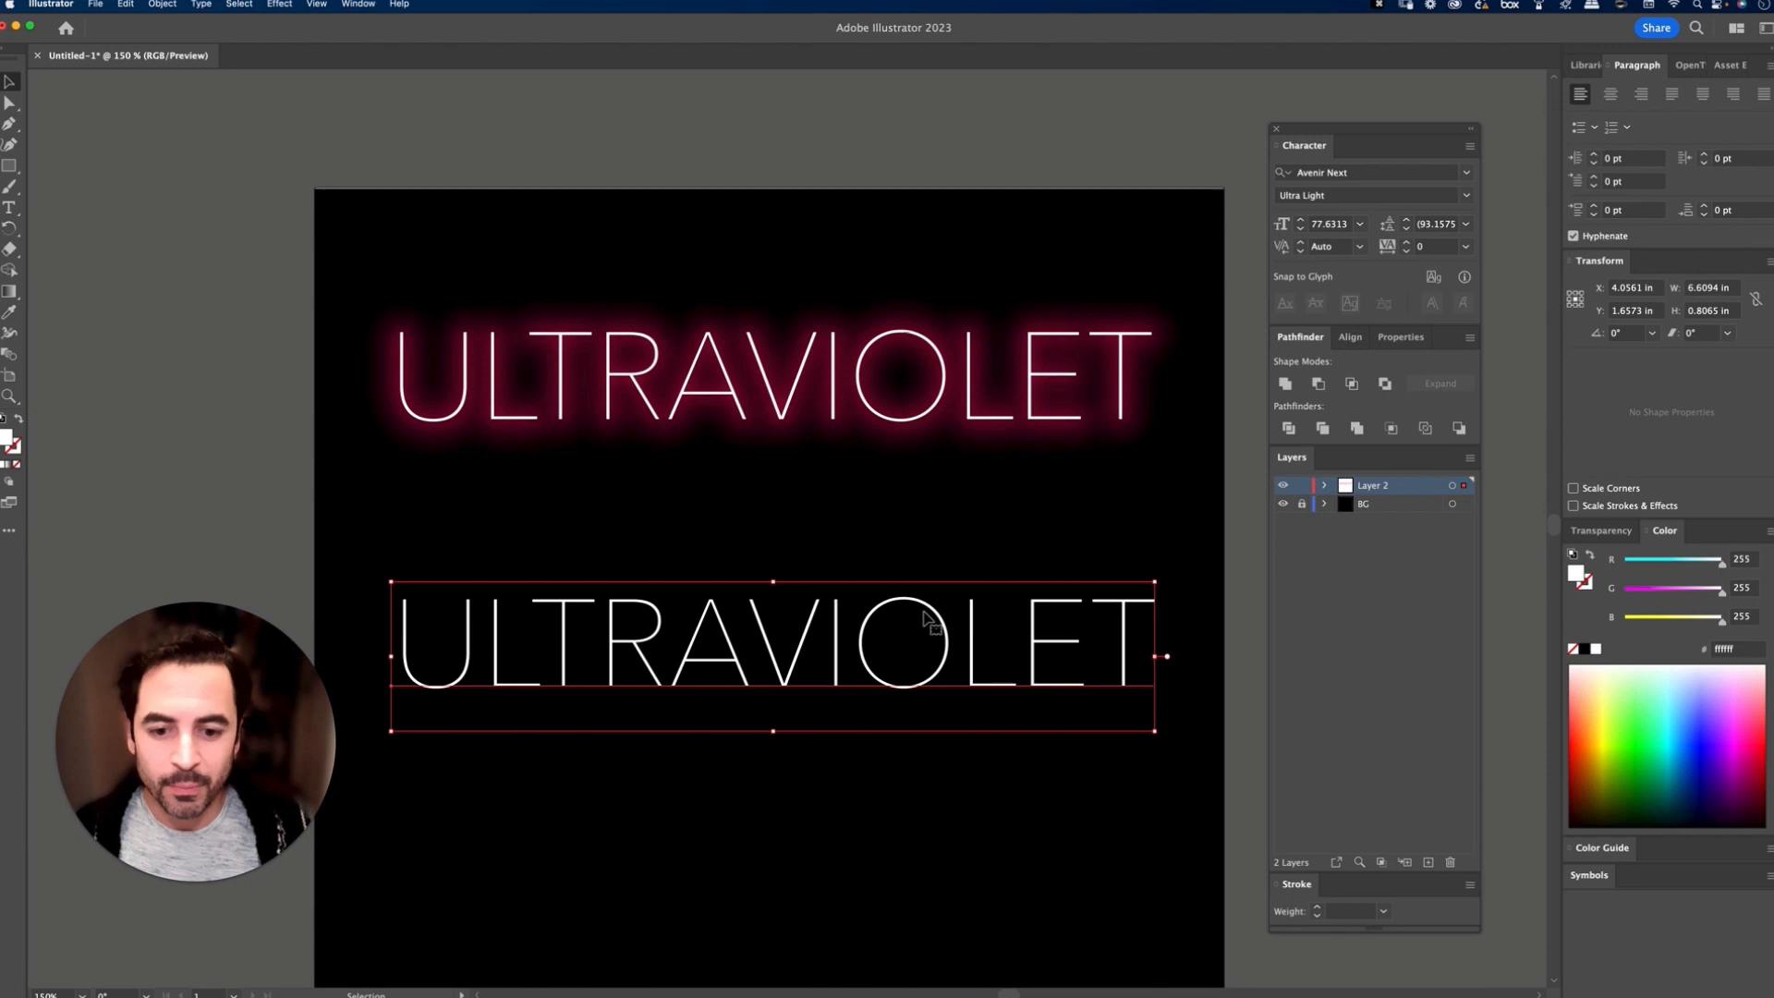
pyautogui.click(279, 4)
pyautogui.click(291, 40)
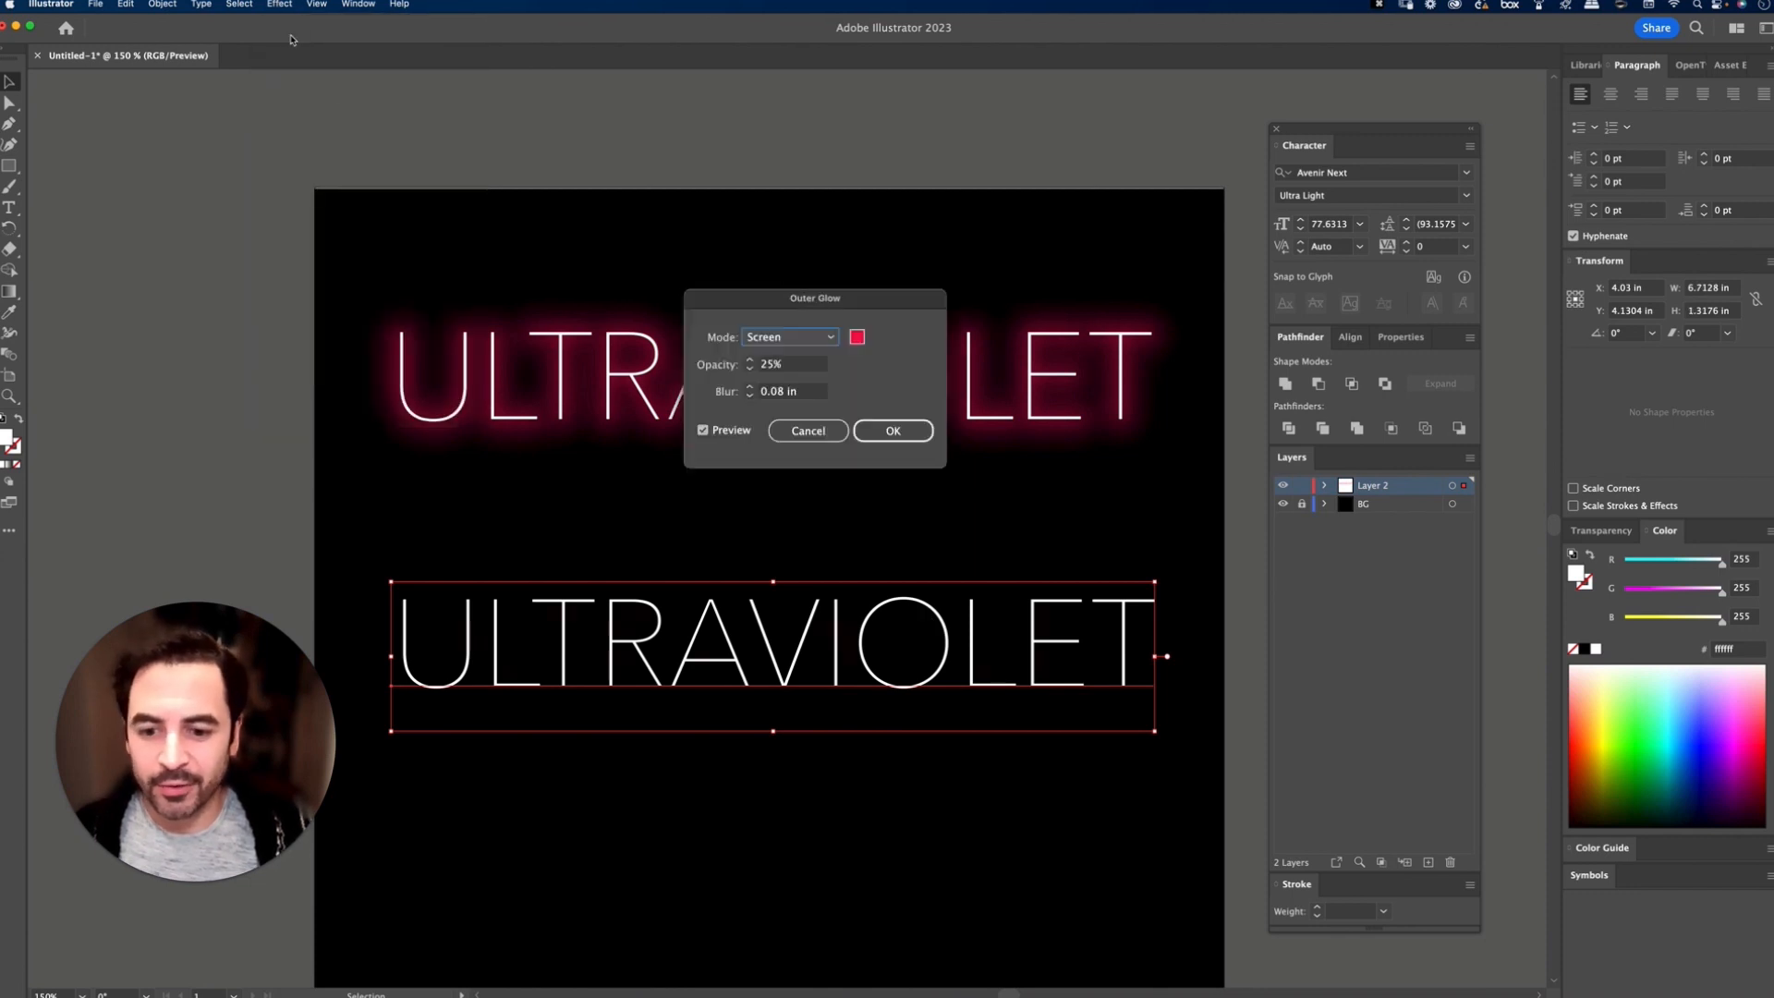
pyautogui.click(903, 432)
pyautogui.click(901, 566)
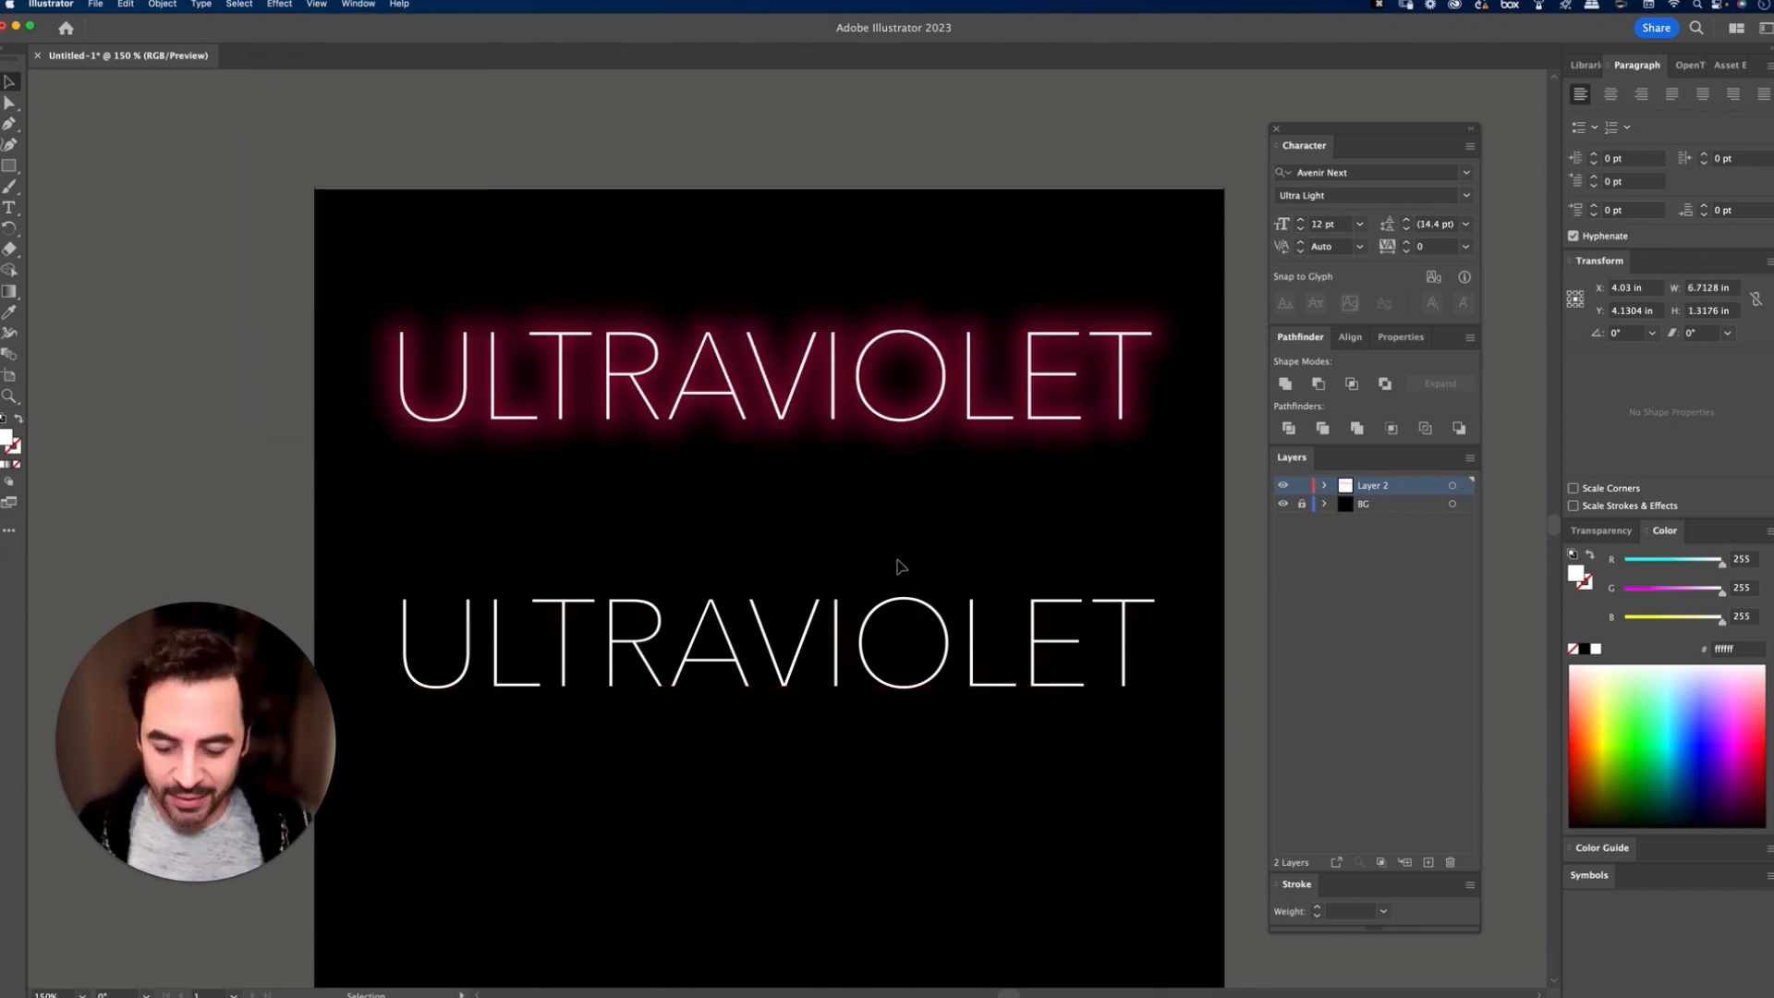
# Step: Examine the glow around the letters of the lower ULTRAVIOLET text up close
pyautogui.press('super+equal')
pyautogui.press('super+equal')
pyautogui.press('super+equal')
pyautogui.press('space')
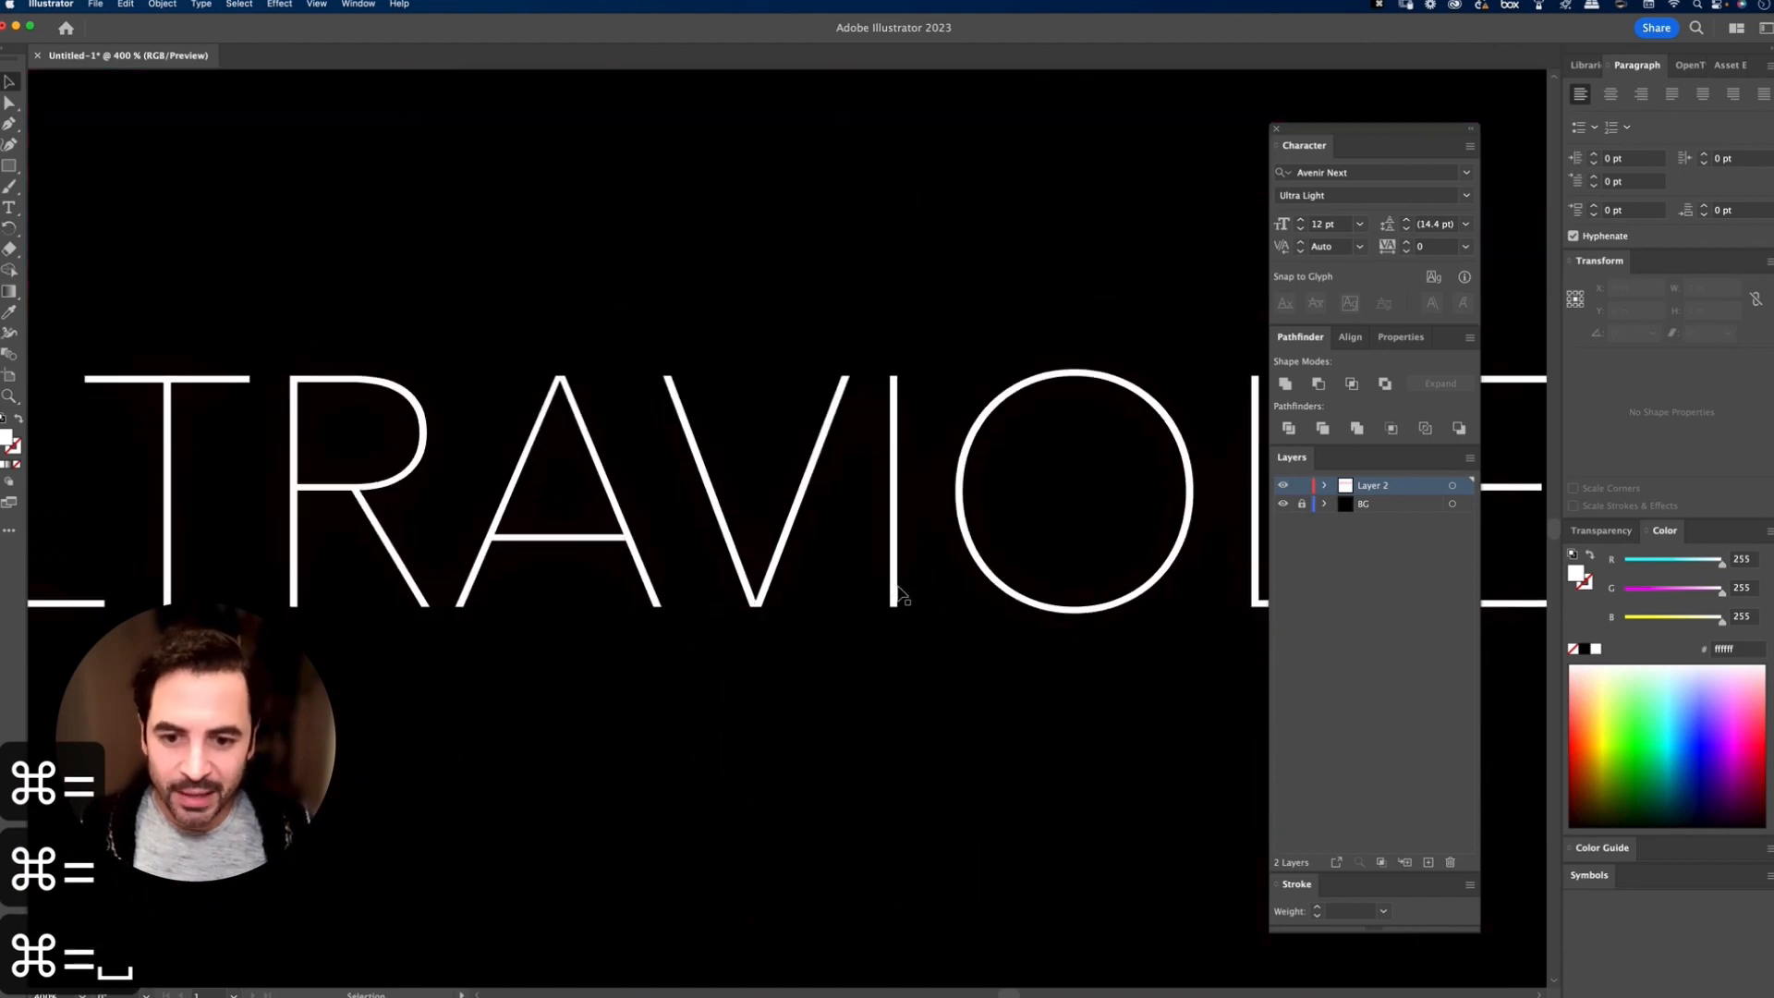
pyautogui.click(898, 596)
pyautogui.press('super+equal')
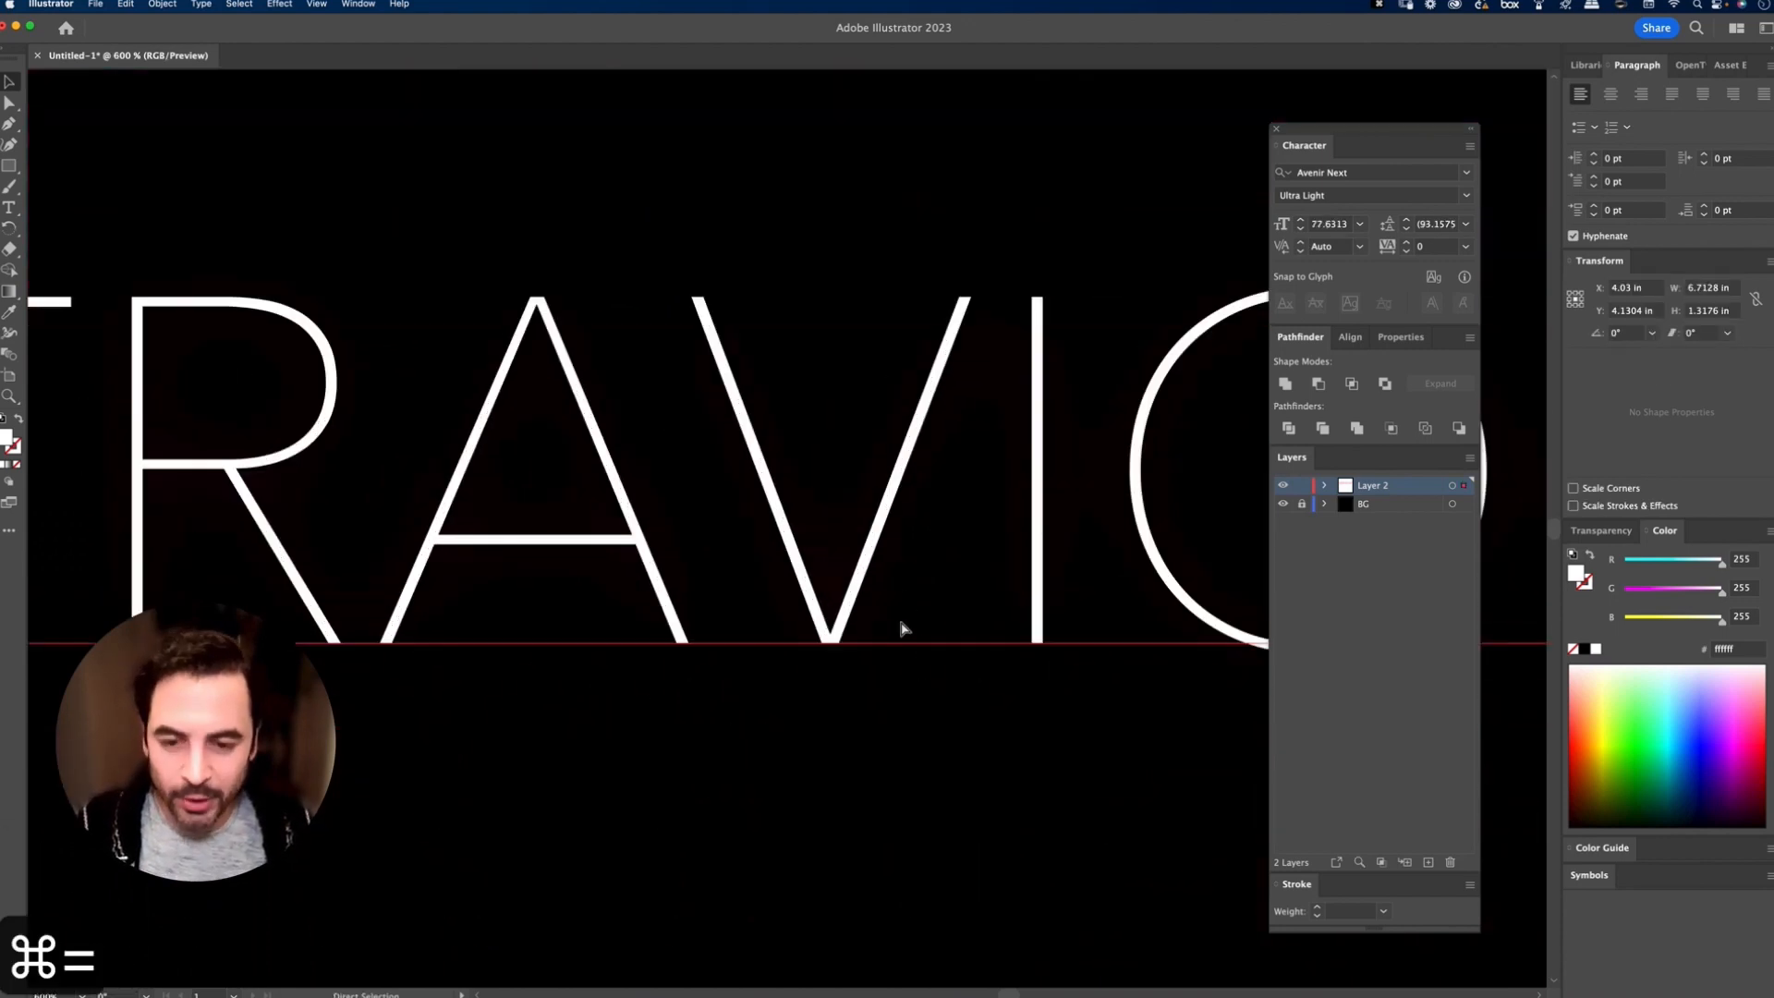
pyautogui.press('super+equal')
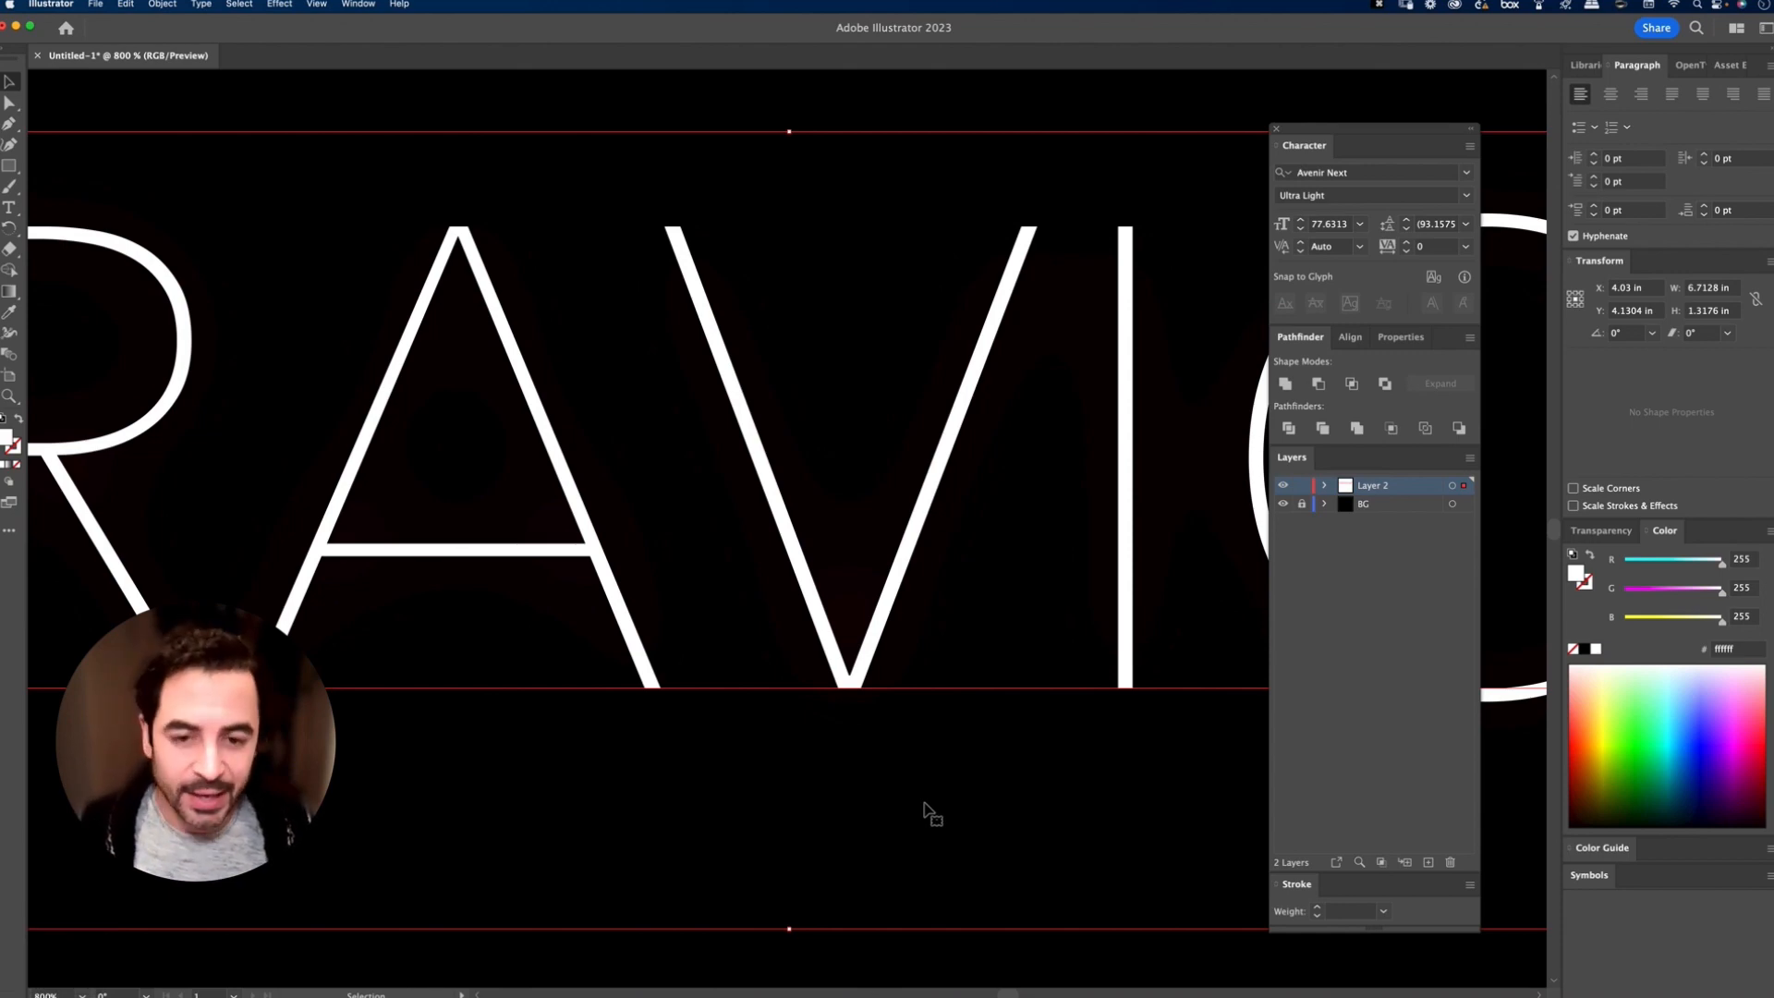
# Step: Delete the upper glowing ULTRAVIOLET outlines together with their duplicate
pyautogui.press('super+0')
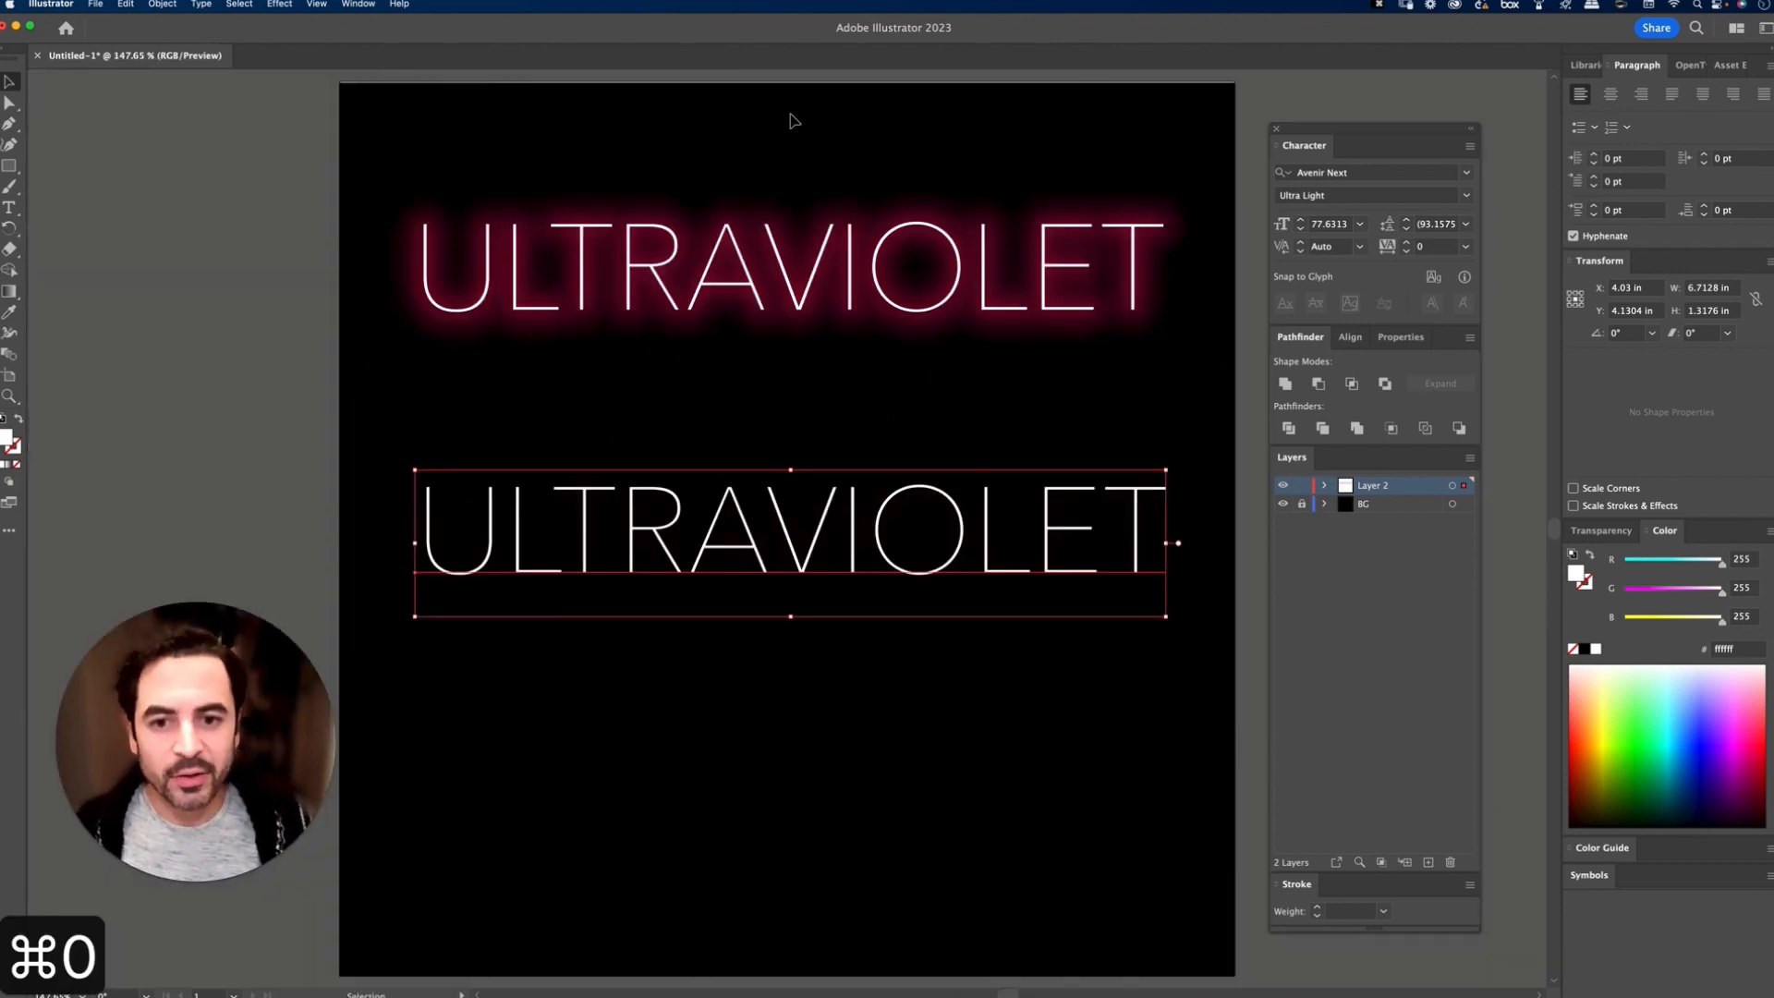
pyautogui.moveTo(791, 120); pyautogui.dragTo(901, 357)
pyautogui.press('BackSpace')
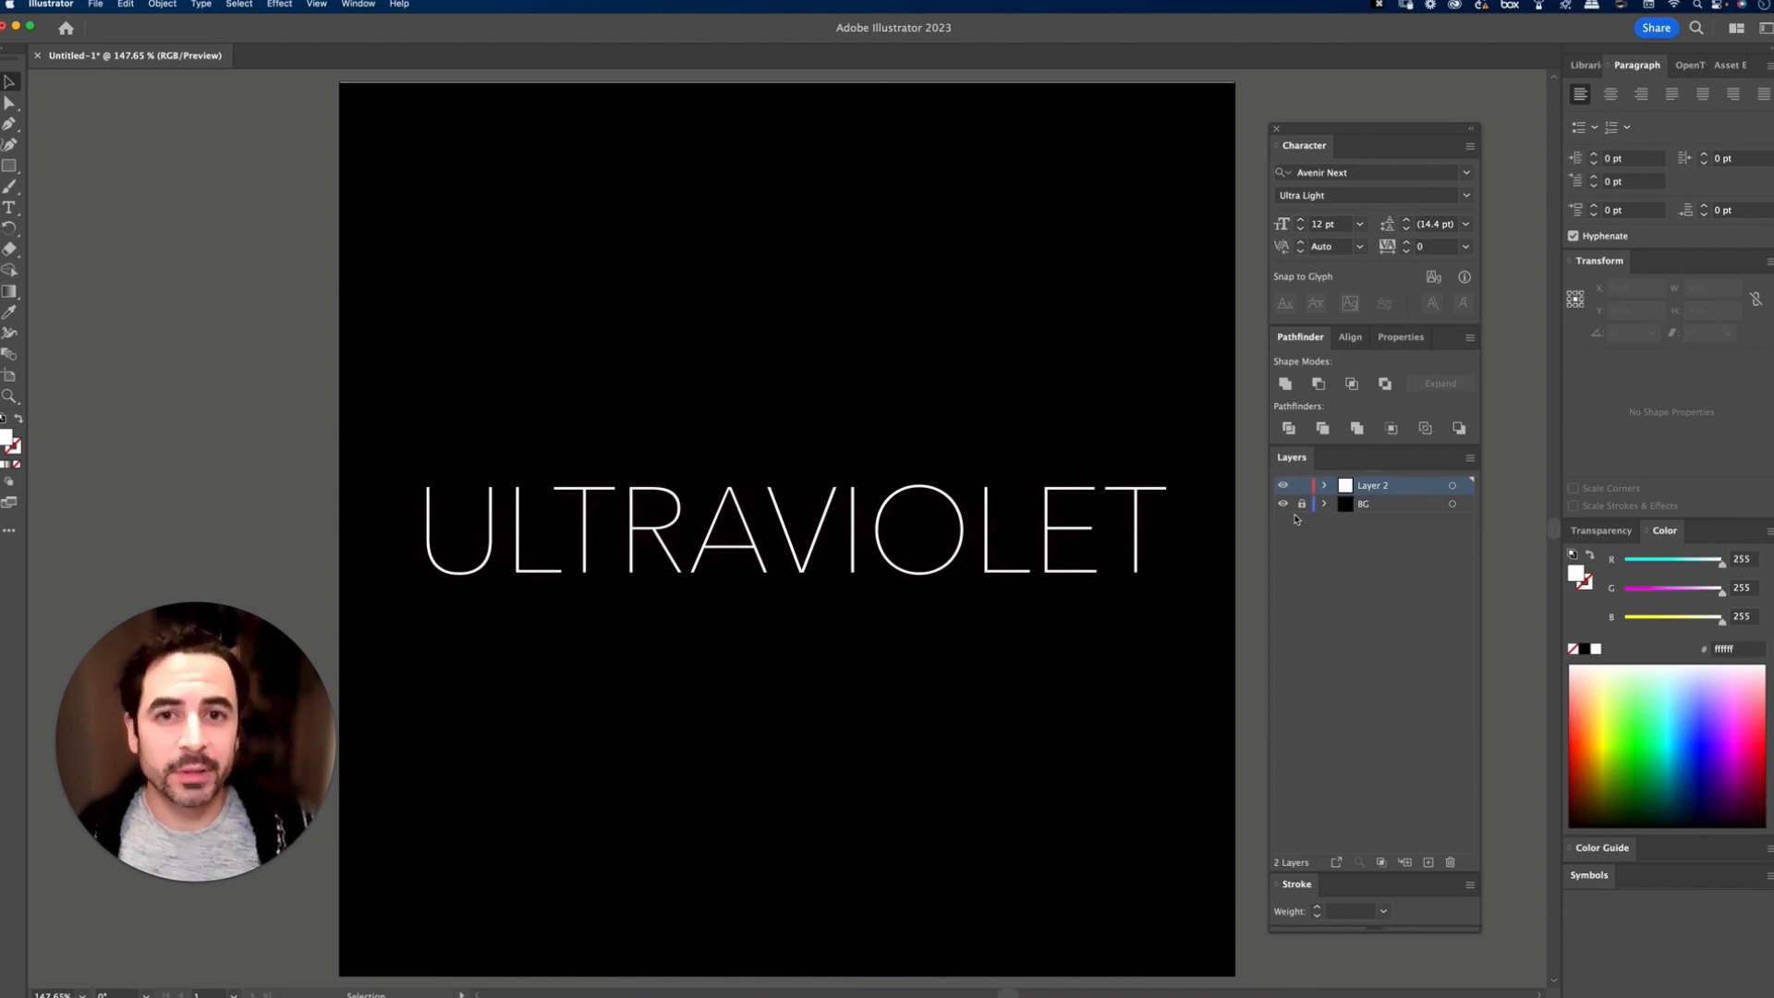
# Step: Move the ULTRAVIOLET text up to about Y 3.3 in and remove the Outer Glow from its appearance
pyautogui.click(1301, 504)
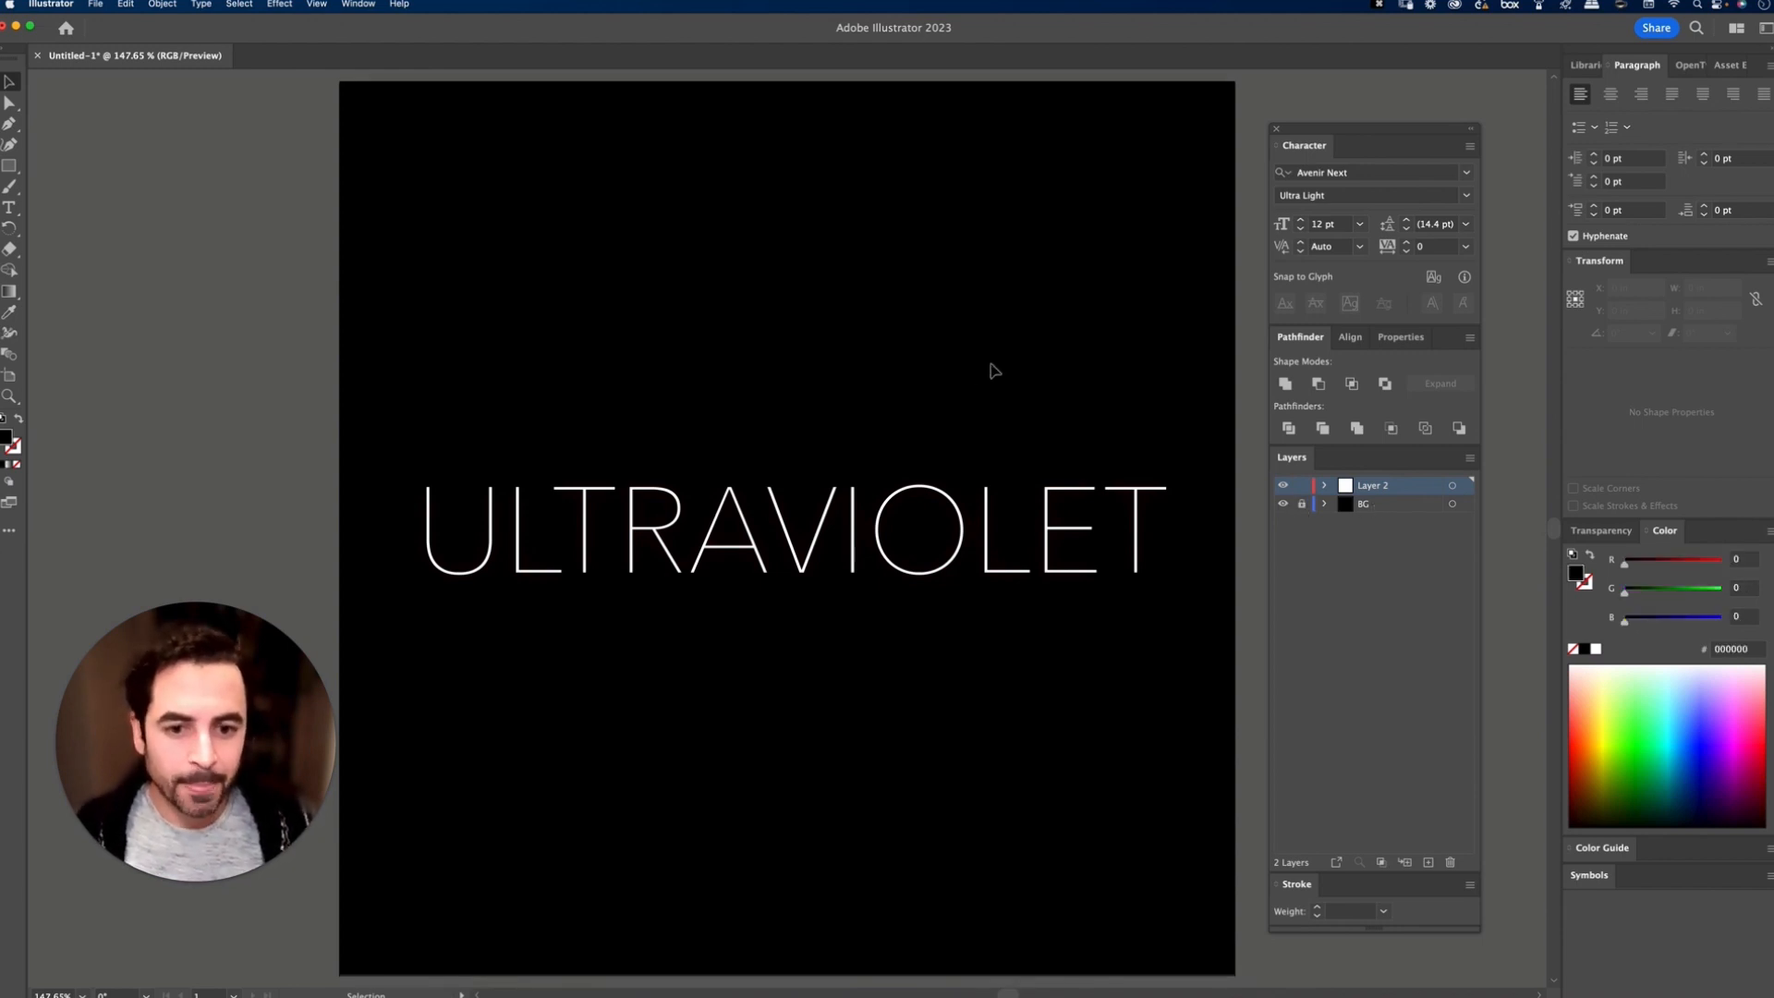
pyautogui.moveTo(947, 551); pyautogui.dragTo(945, 462)
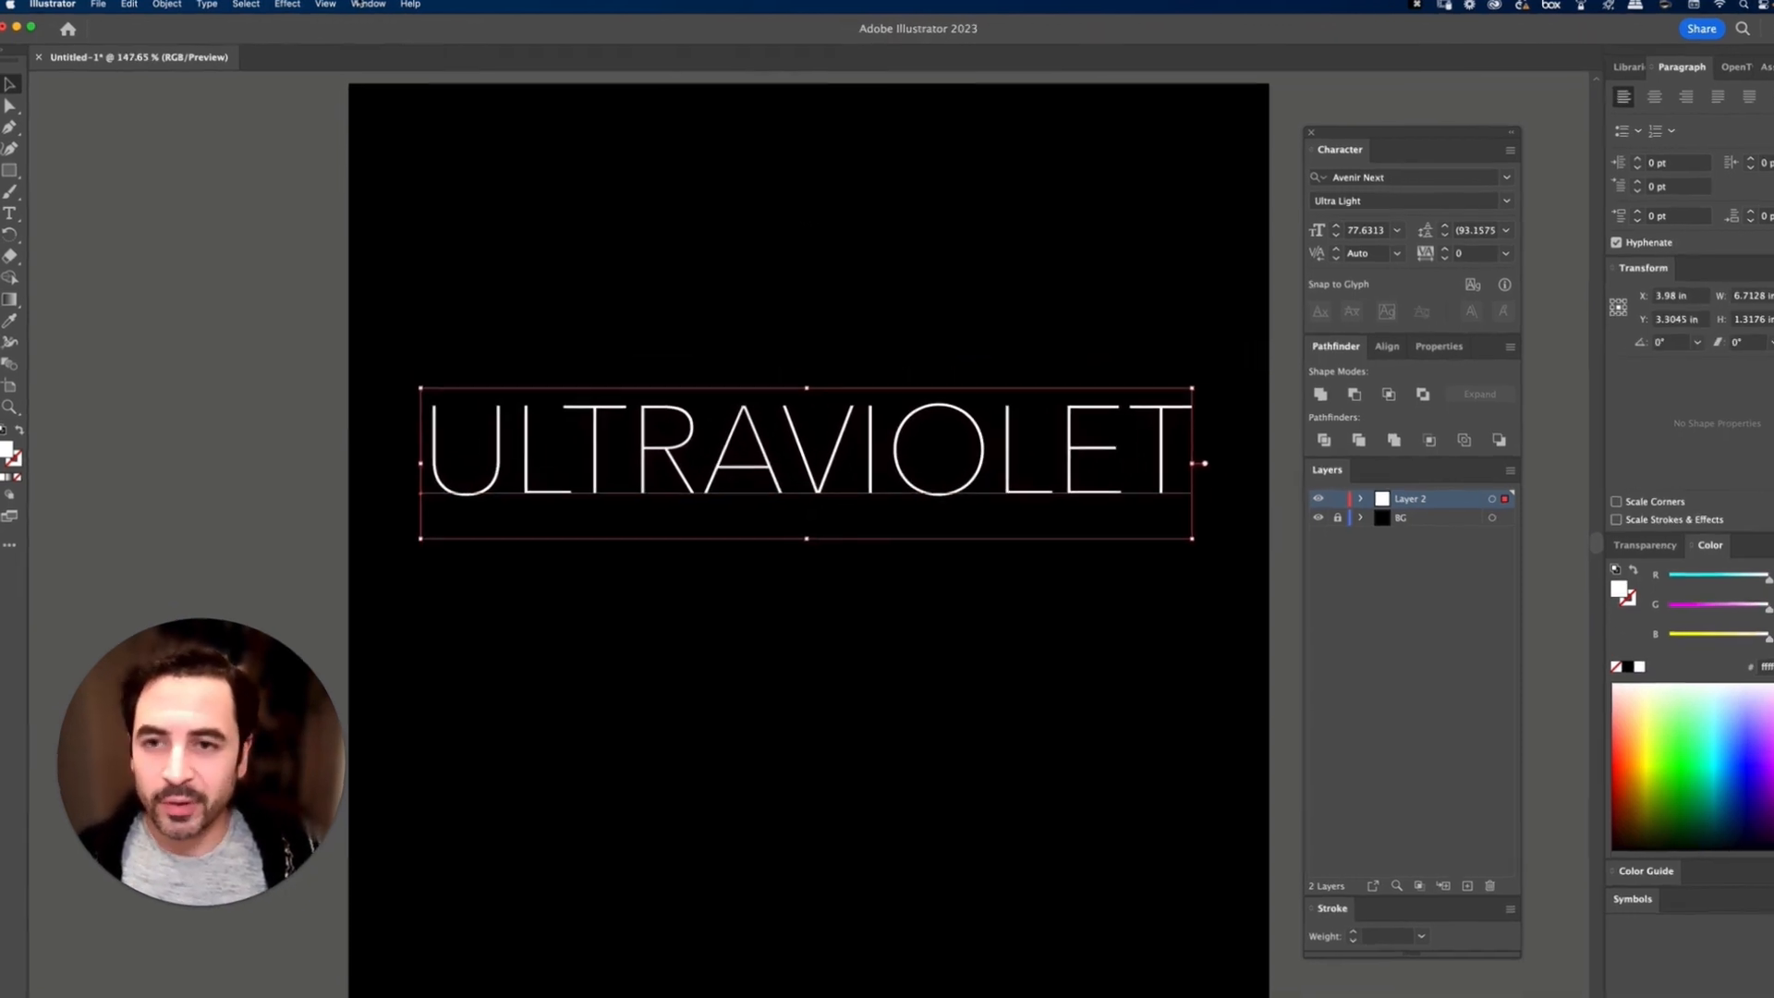
pyautogui.click(366, 5)
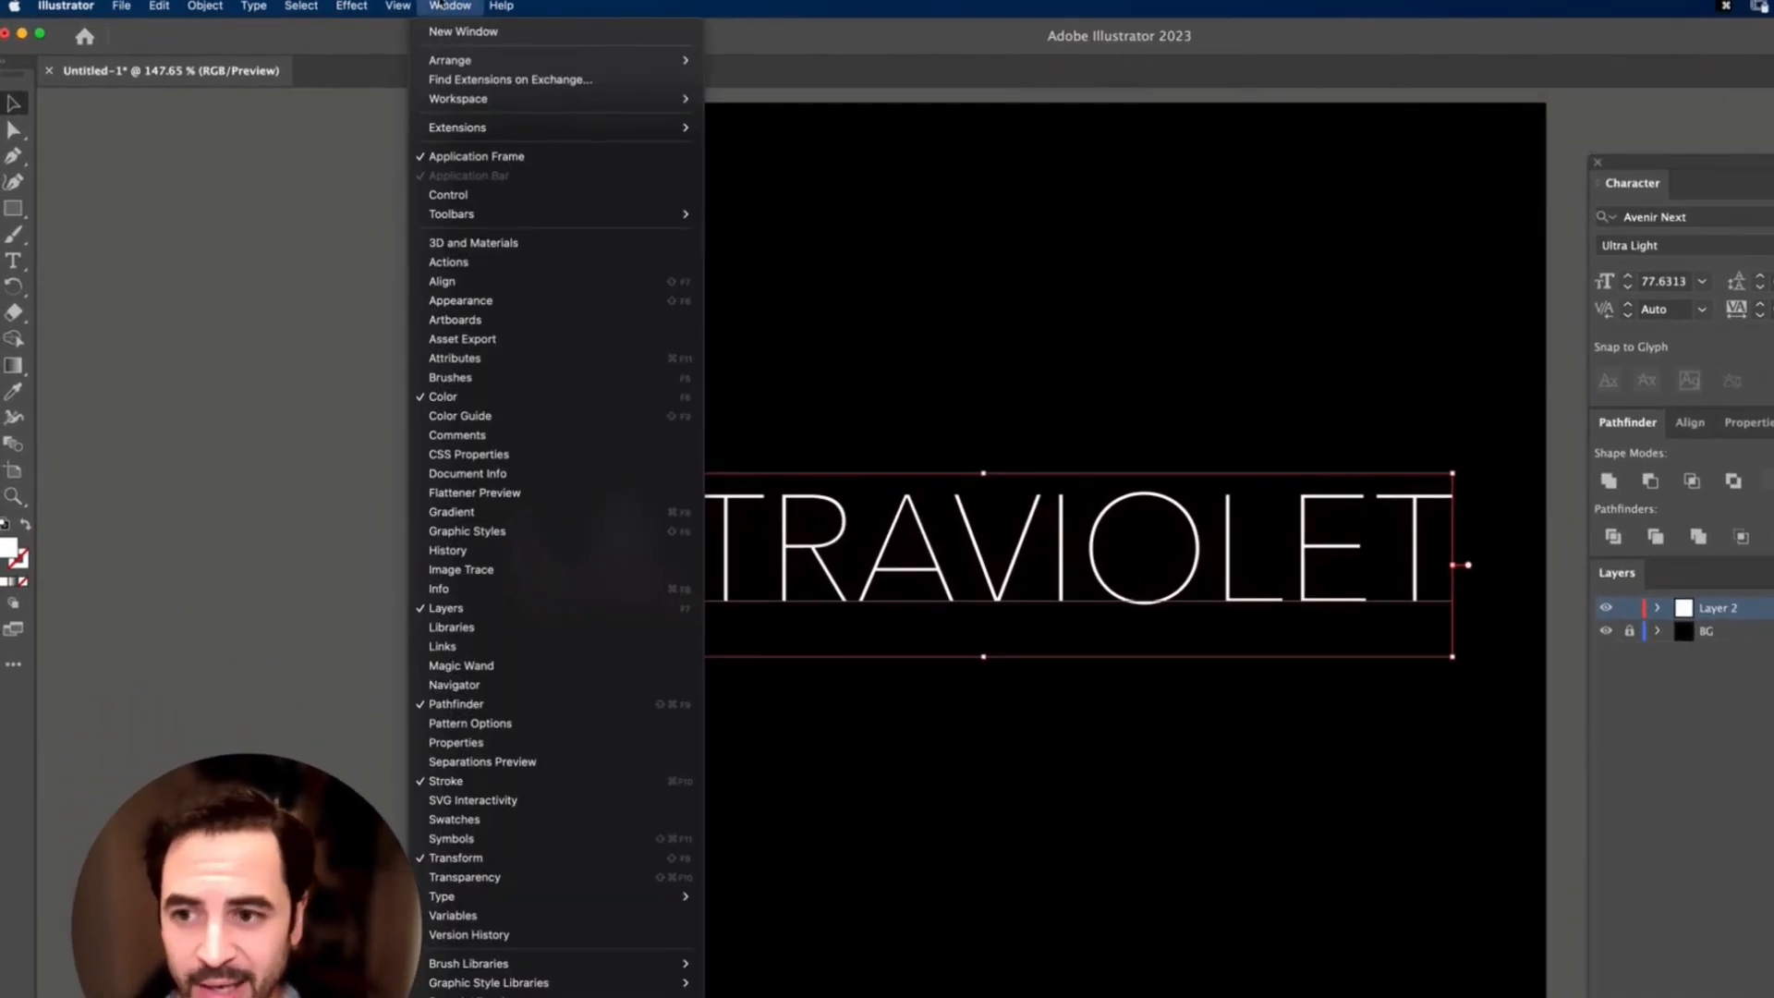
pyautogui.click(506, 301)
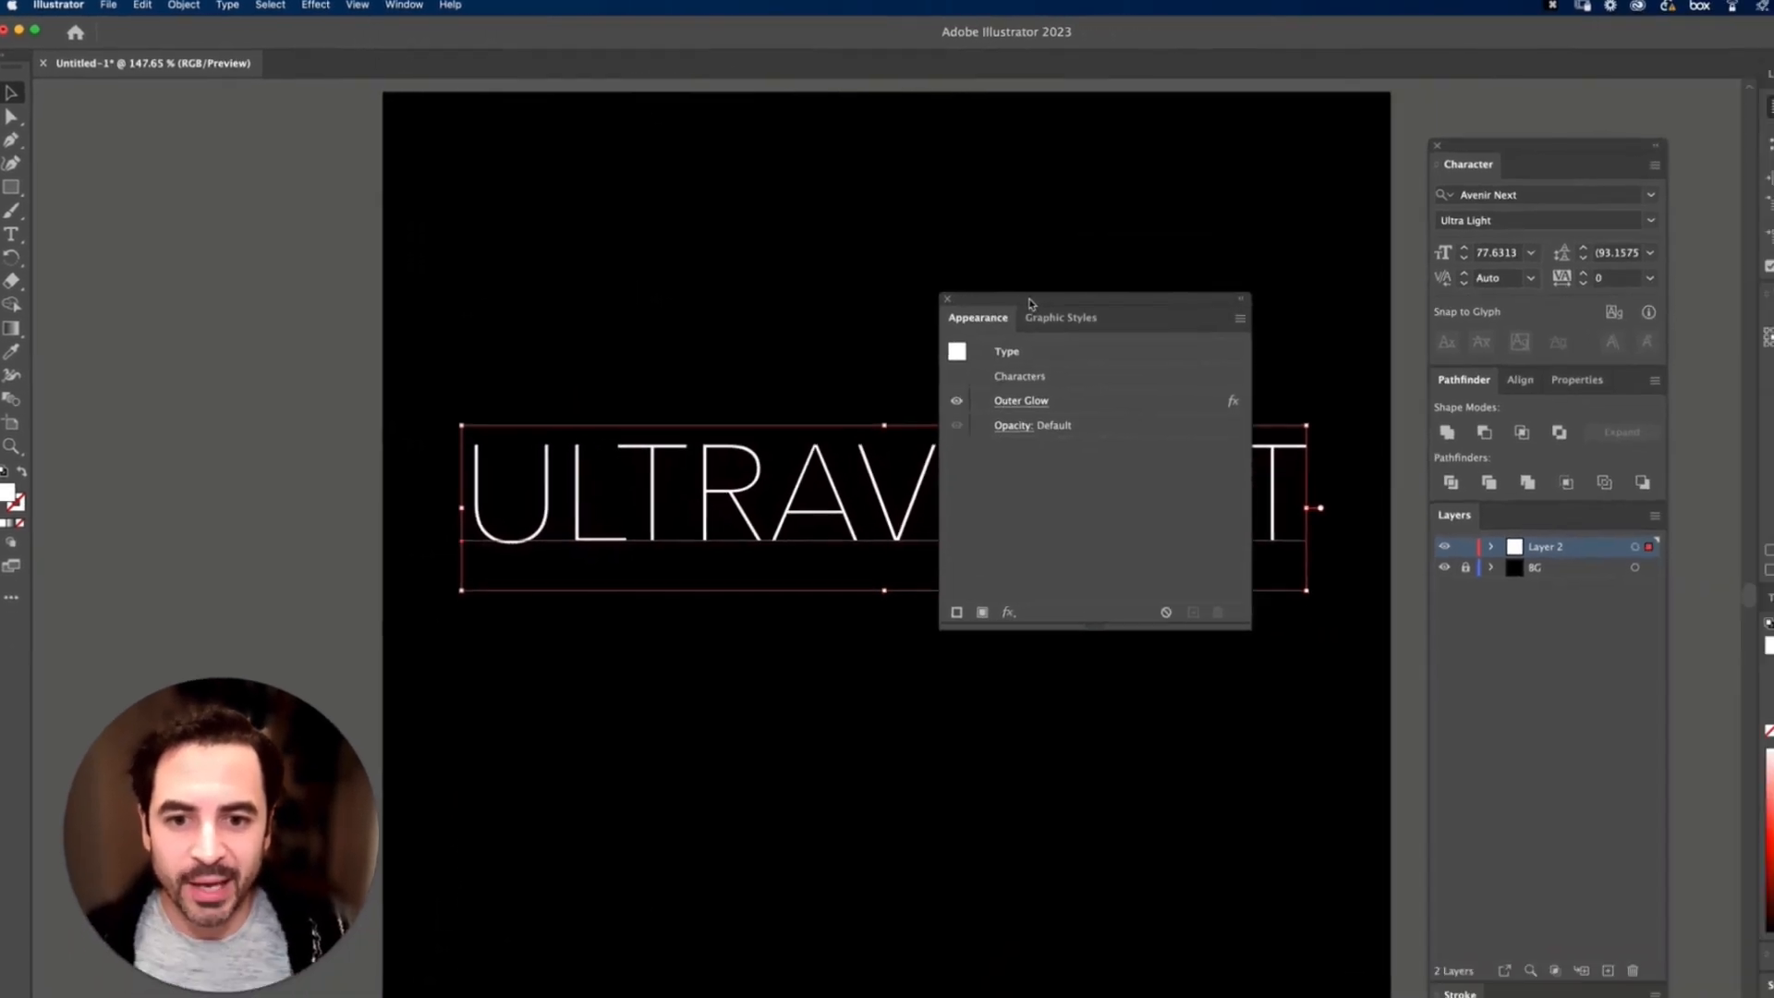
pyautogui.moveTo(1031, 303); pyautogui.dragTo(1017, 641)
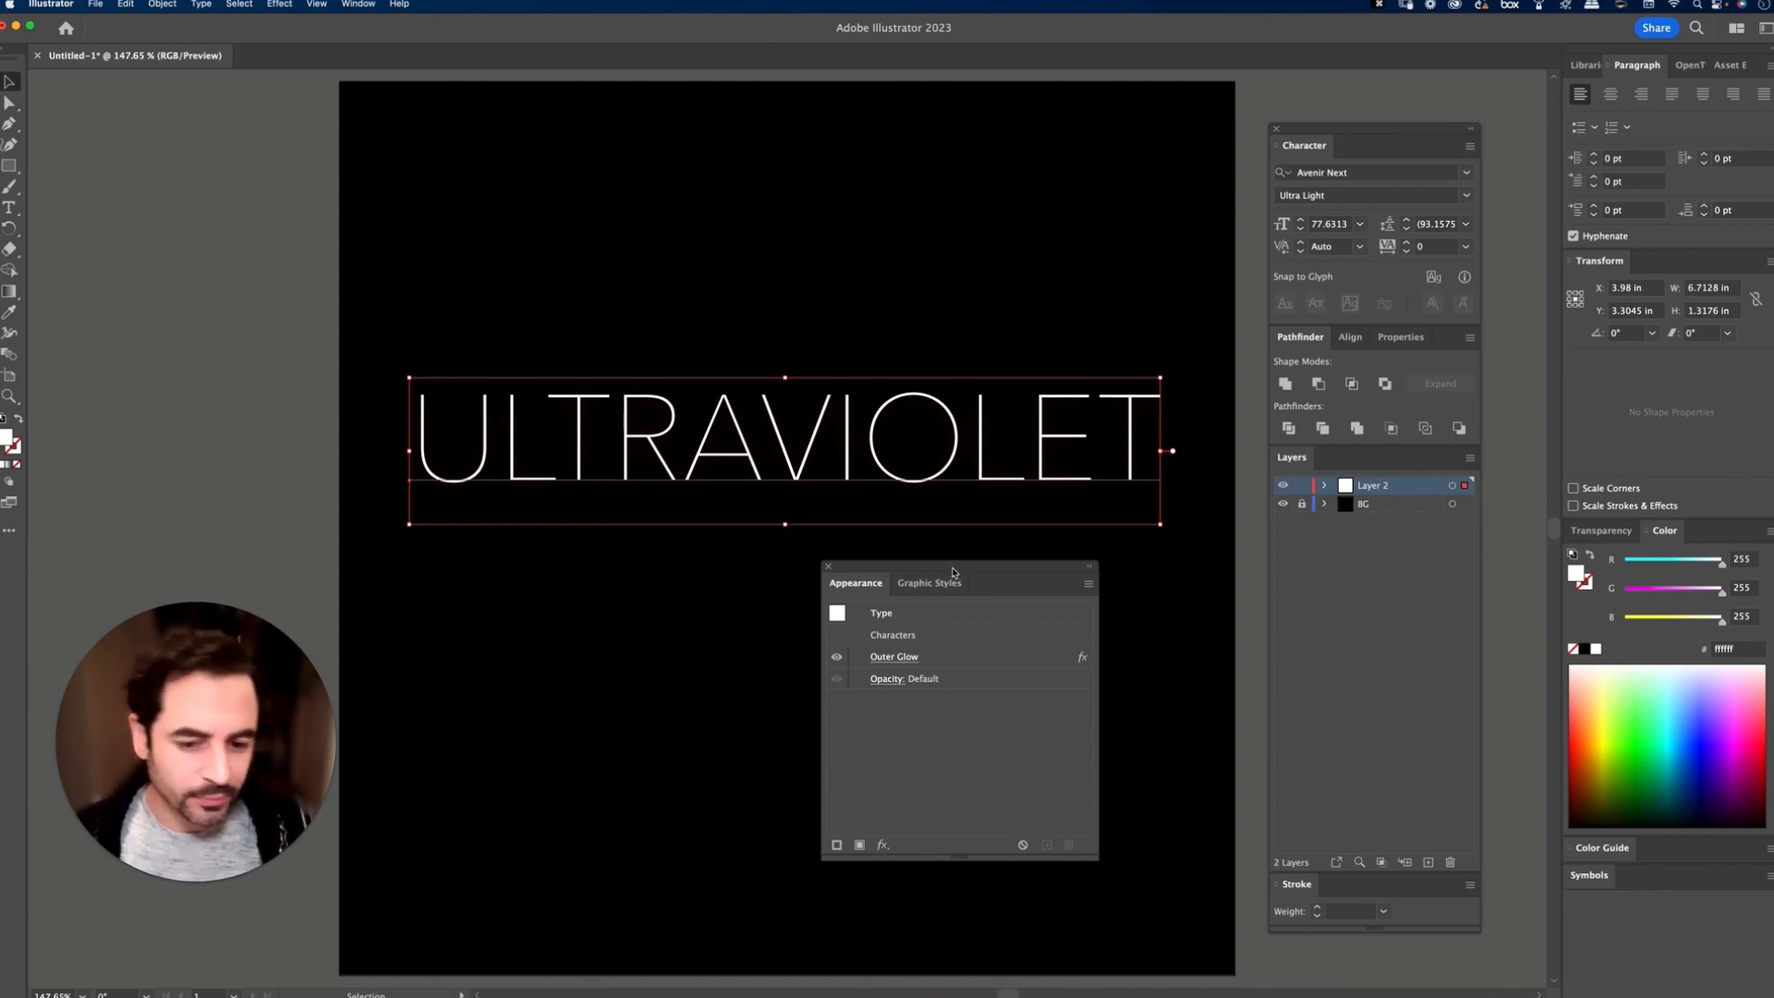
pyautogui.click(955, 660)
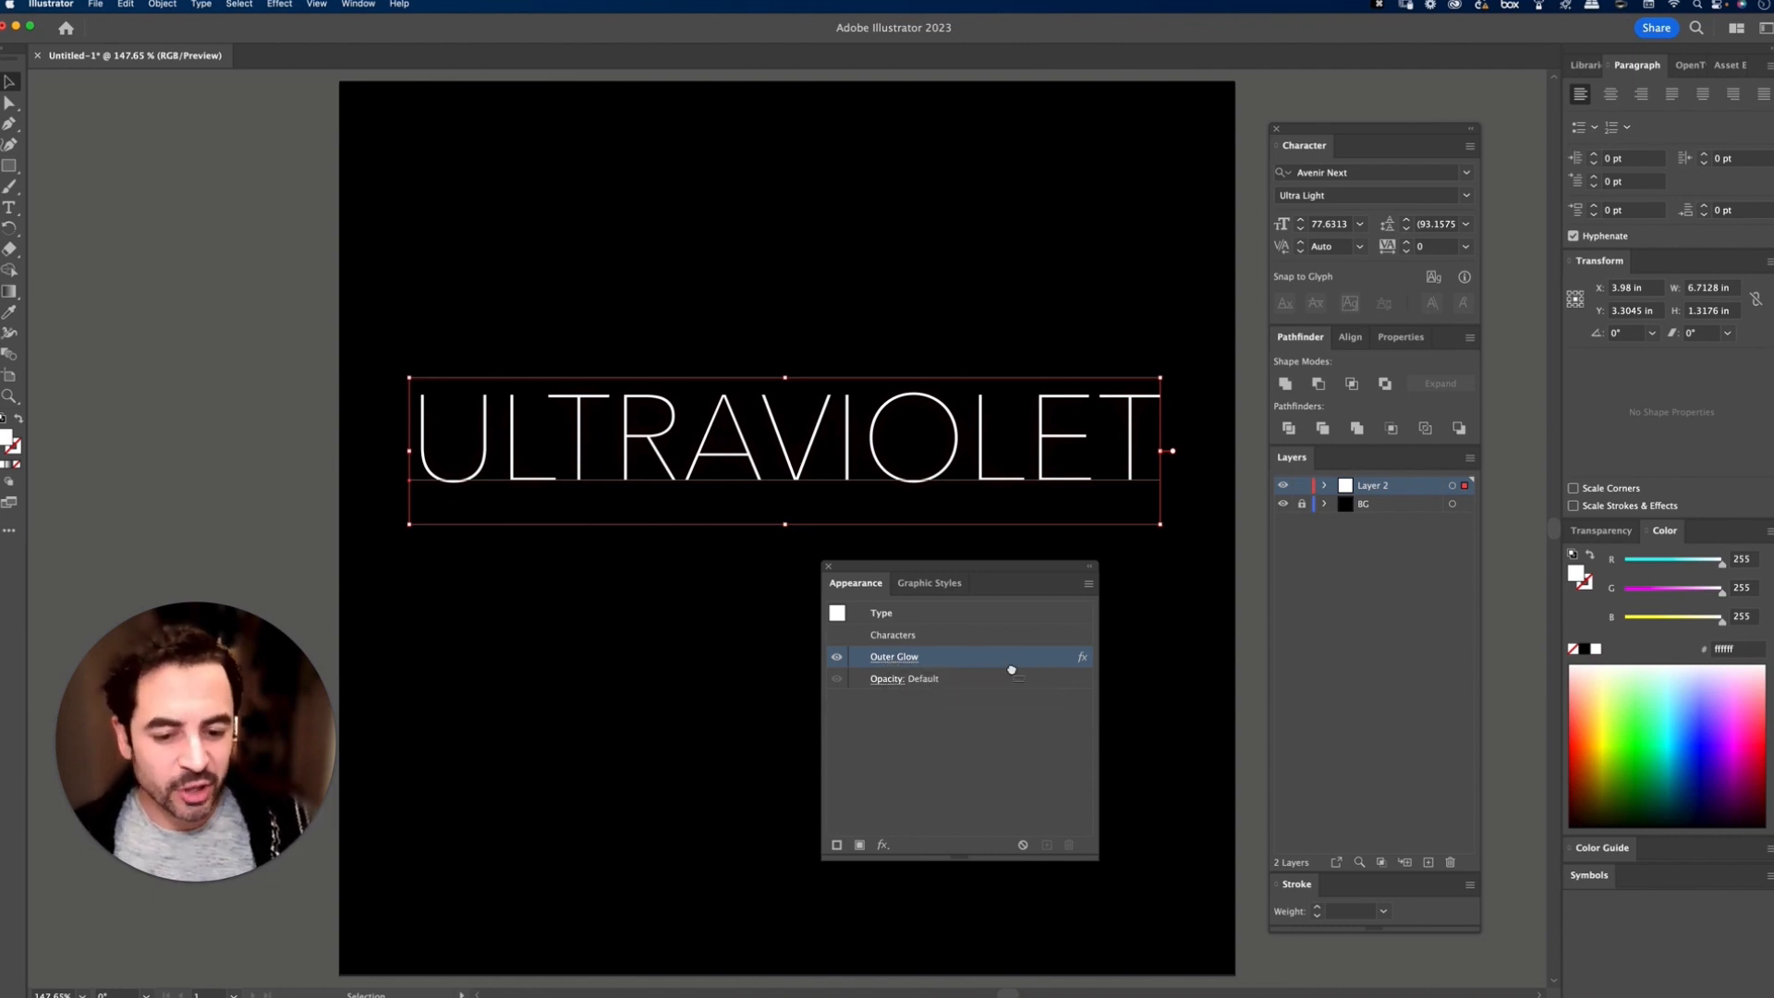
pyautogui.click(1070, 846)
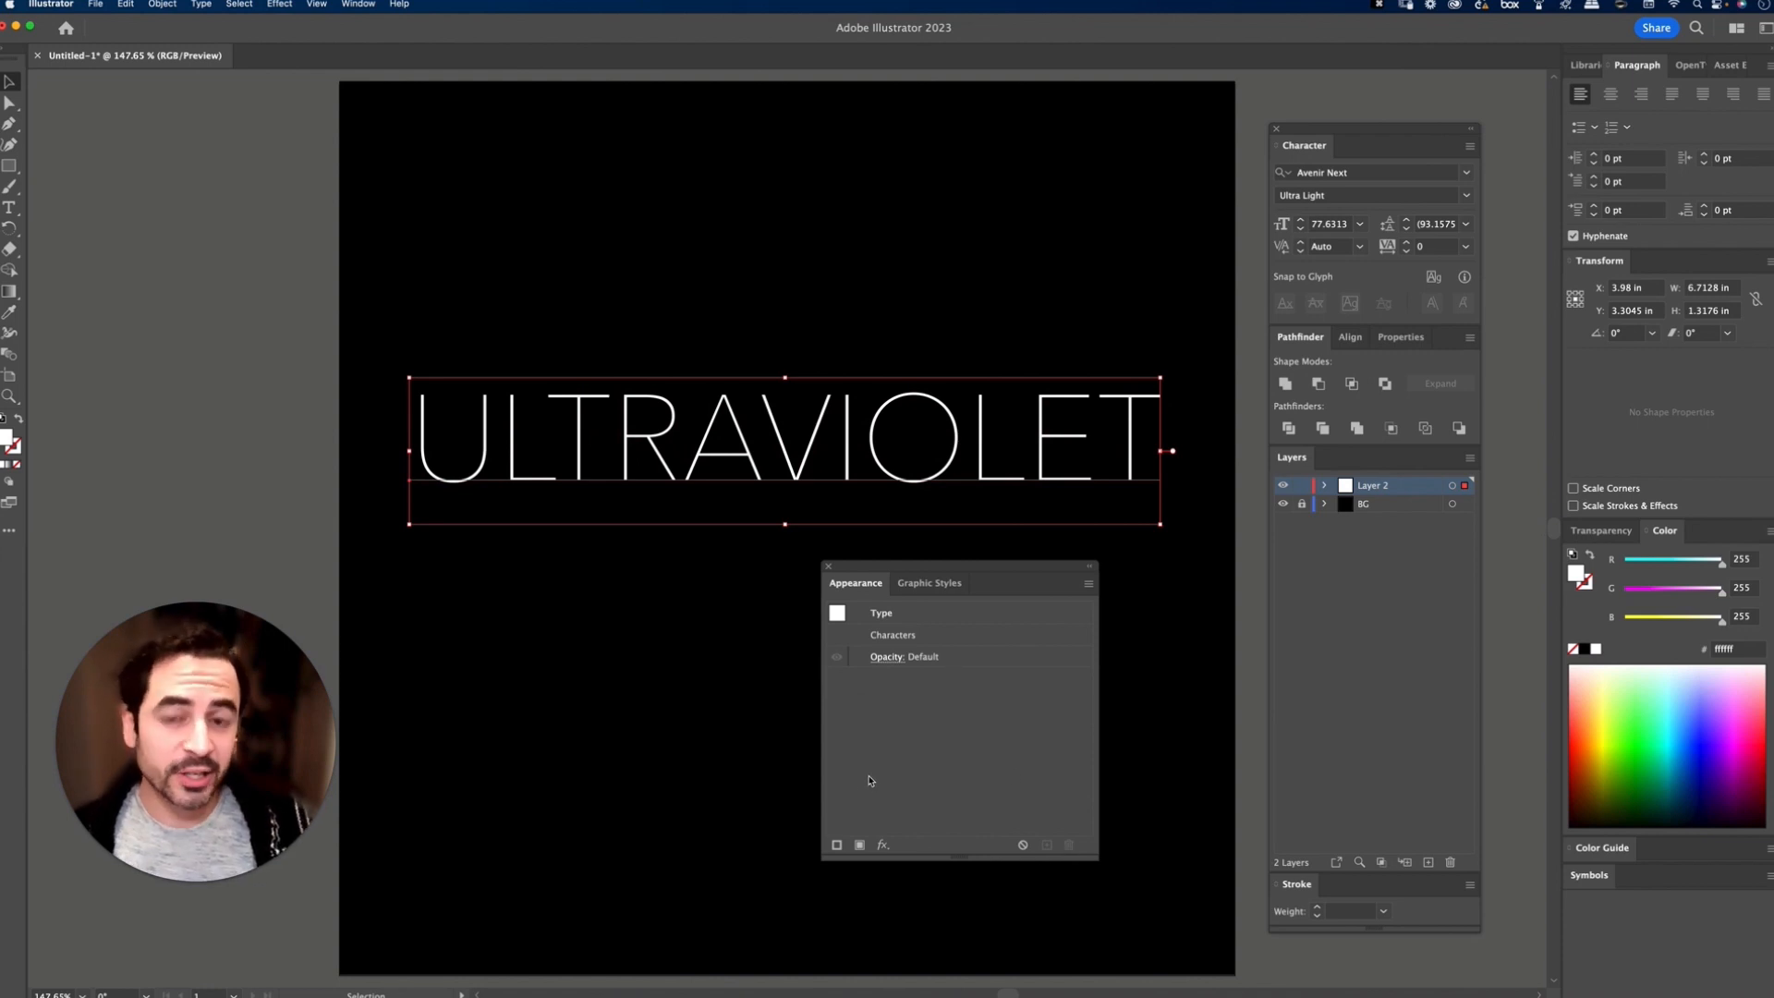
# Step: Add a new fill to the text and colour it with a new global RGB swatch of R=0, G=160, B=255
pyautogui.click(861, 845)
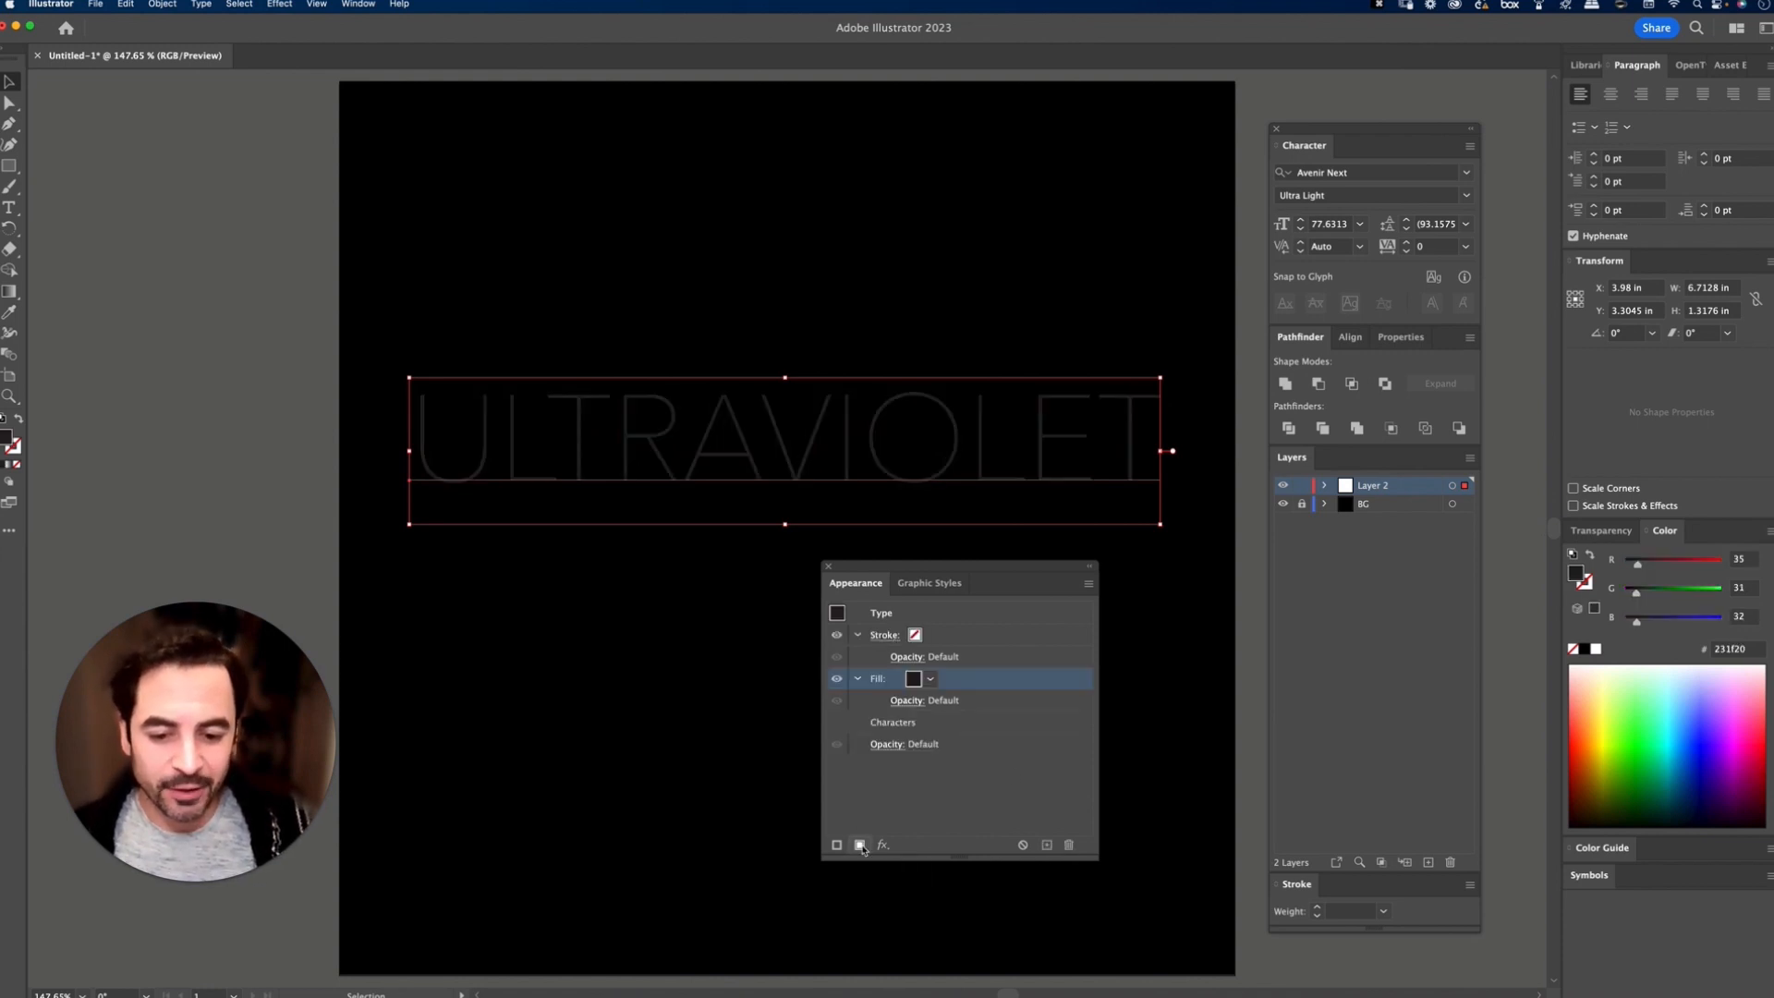
pyautogui.click(930, 680)
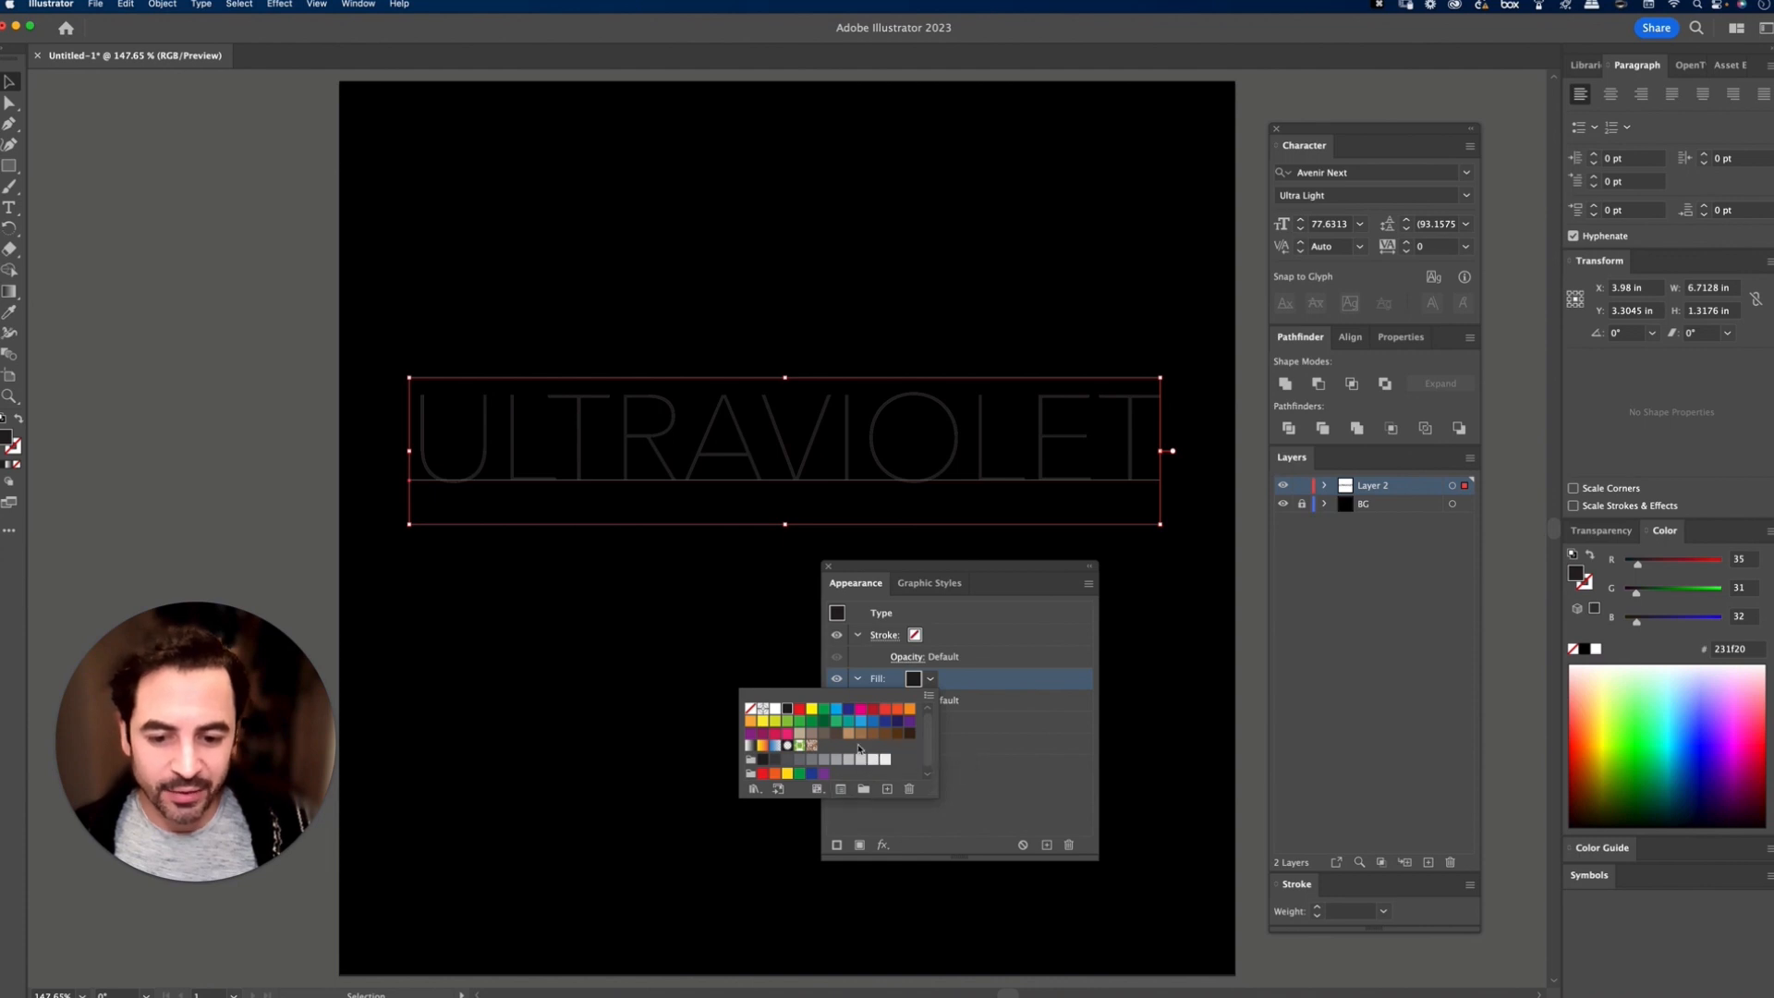
pyautogui.click(888, 790)
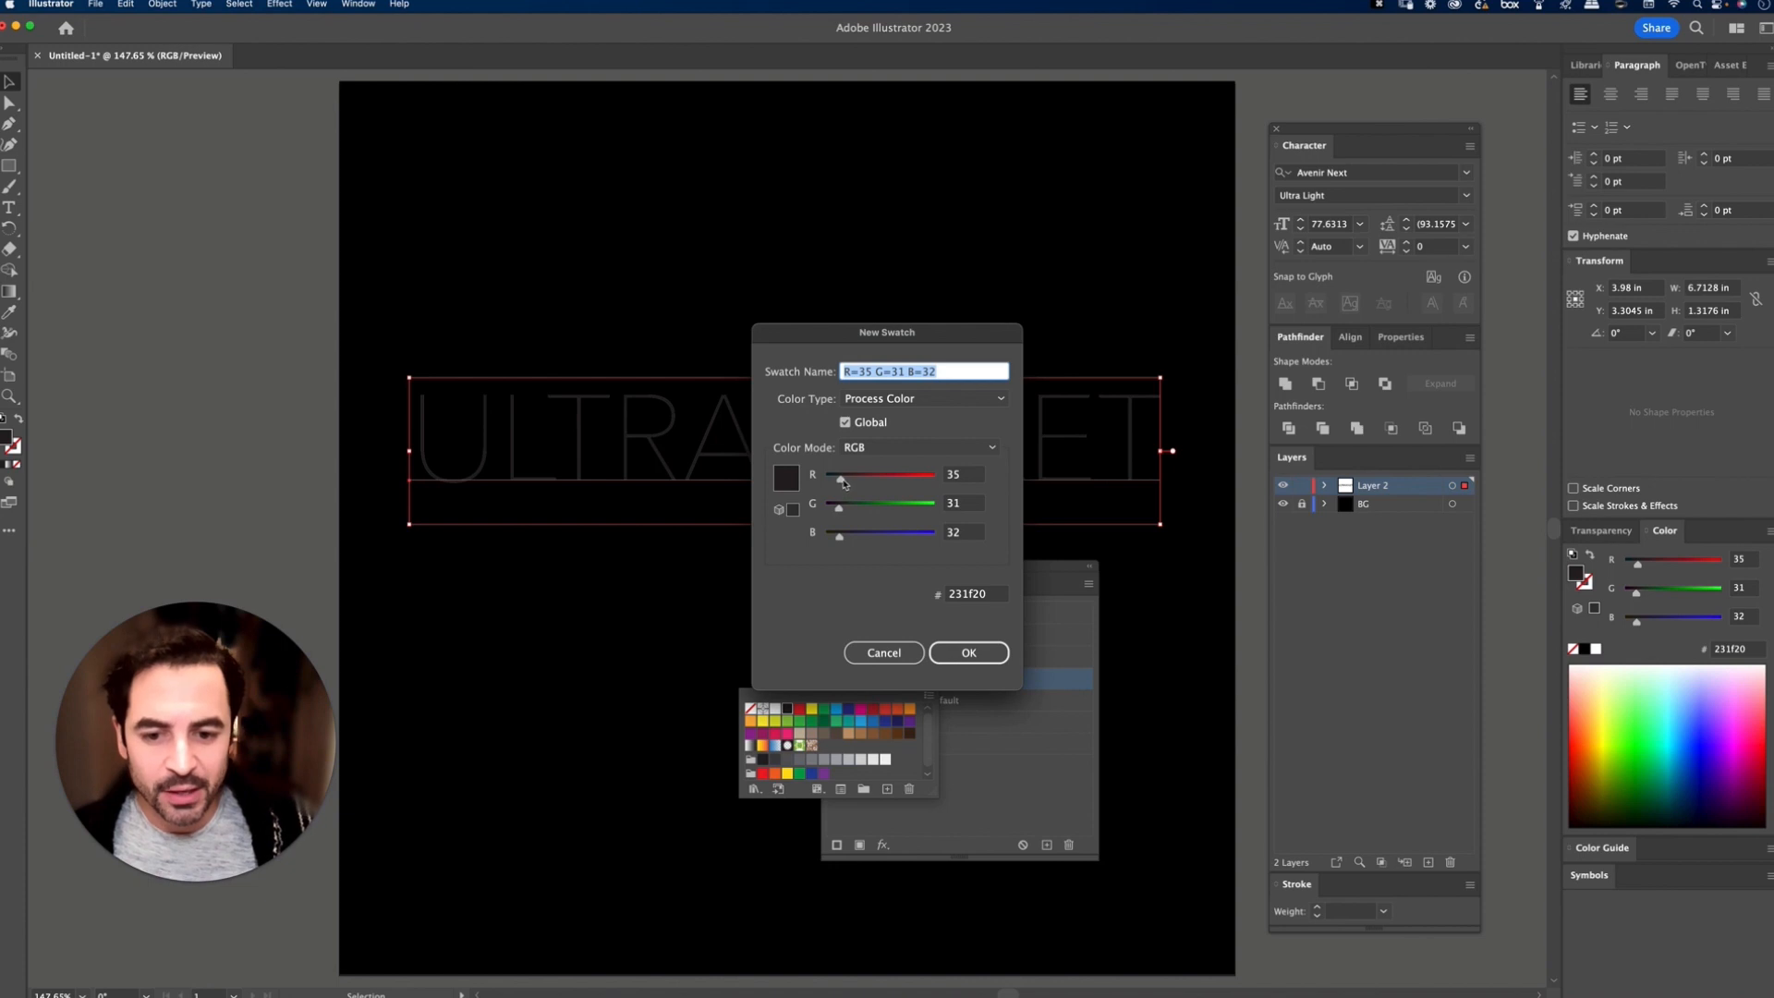
pyautogui.moveTo(841, 479); pyautogui.dragTo(970, 514)
pyautogui.moveTo(841, 536)
pyautogui.mouseDown()
pyautogui.moveTo(950, 539)
pyautogui.moveTo(827, 539)
pyautogui.mouseUp()
pyautogui.moveTo(935, 479); pyautogui.dragTo(826, 479)
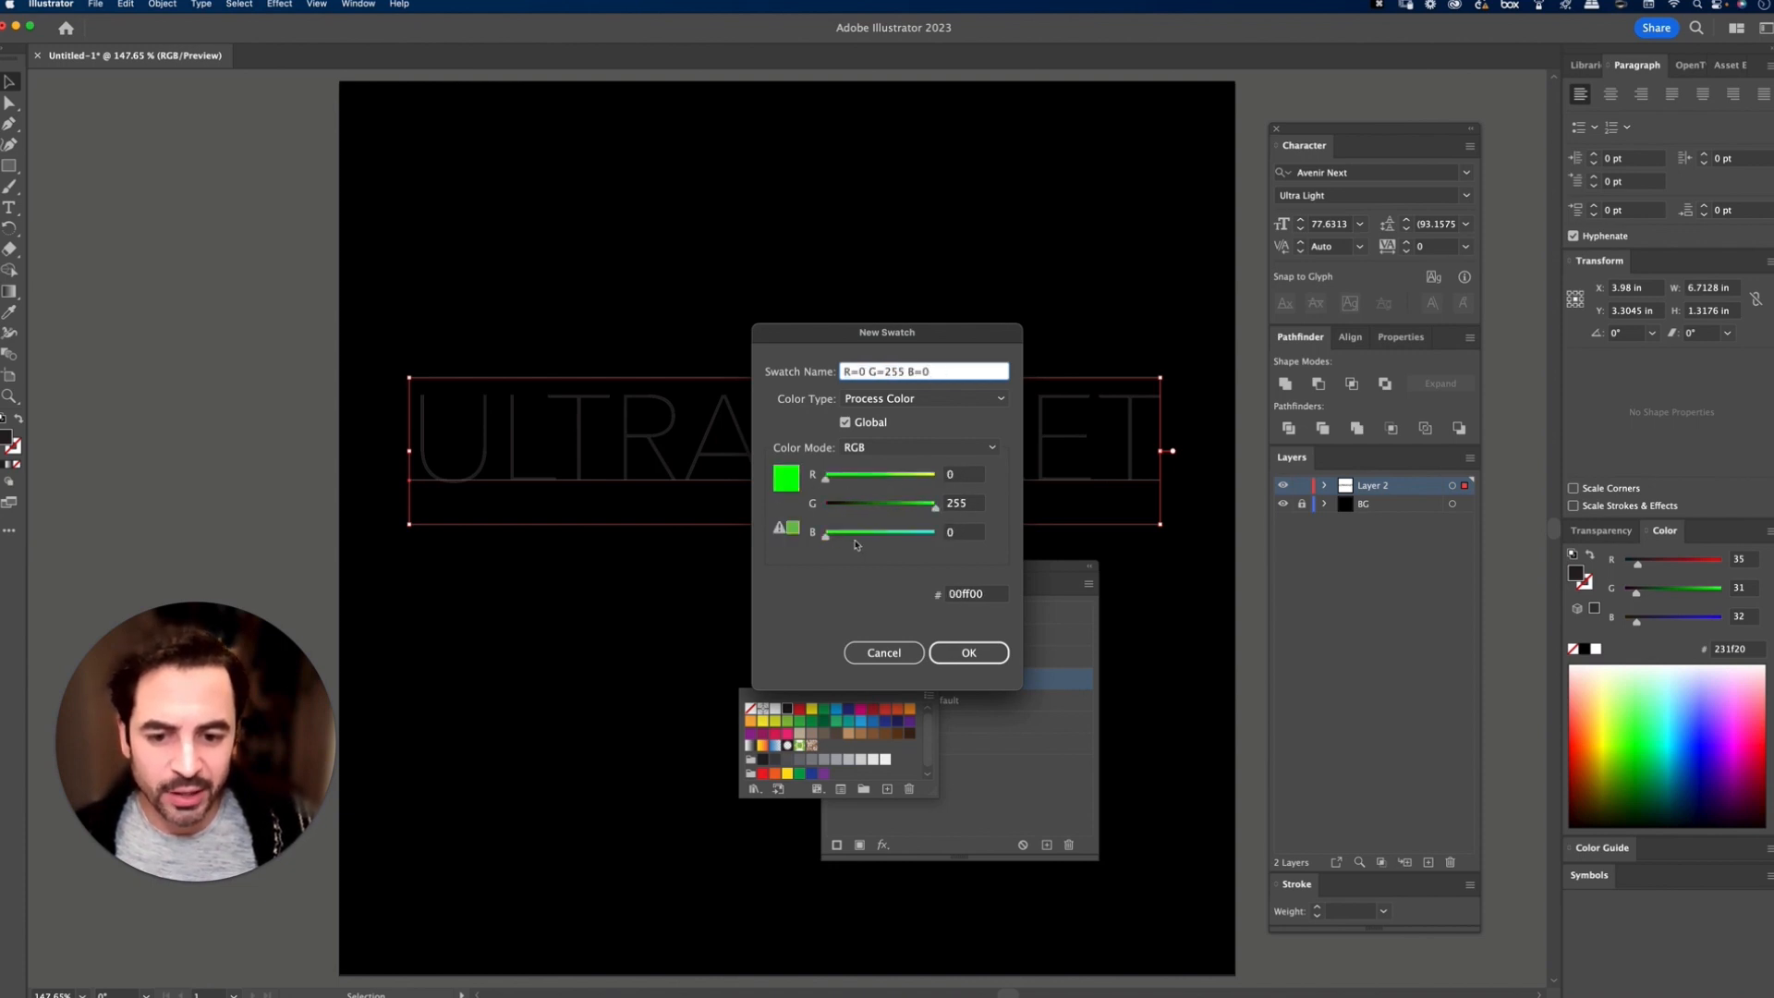
pyautogui.moveTo(856, 543); pyautogui.dragTo(894, 509)
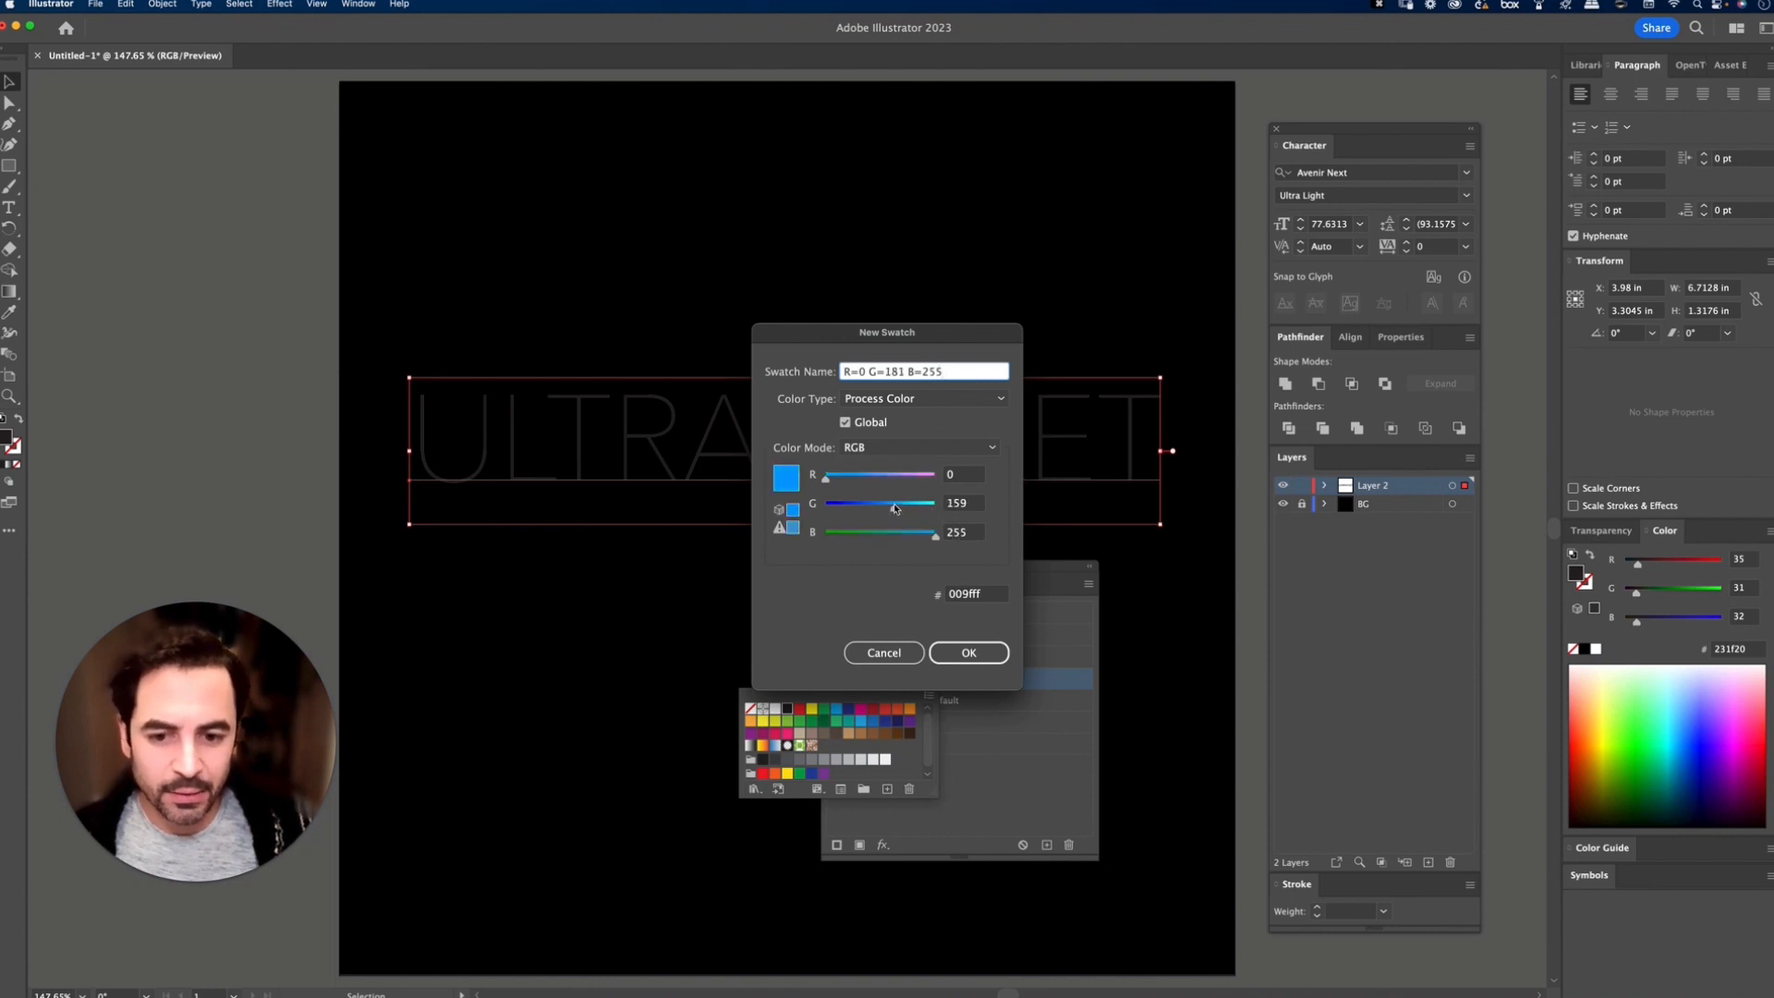
pyautogui.click(982, 505)
pyautogui.write('160')
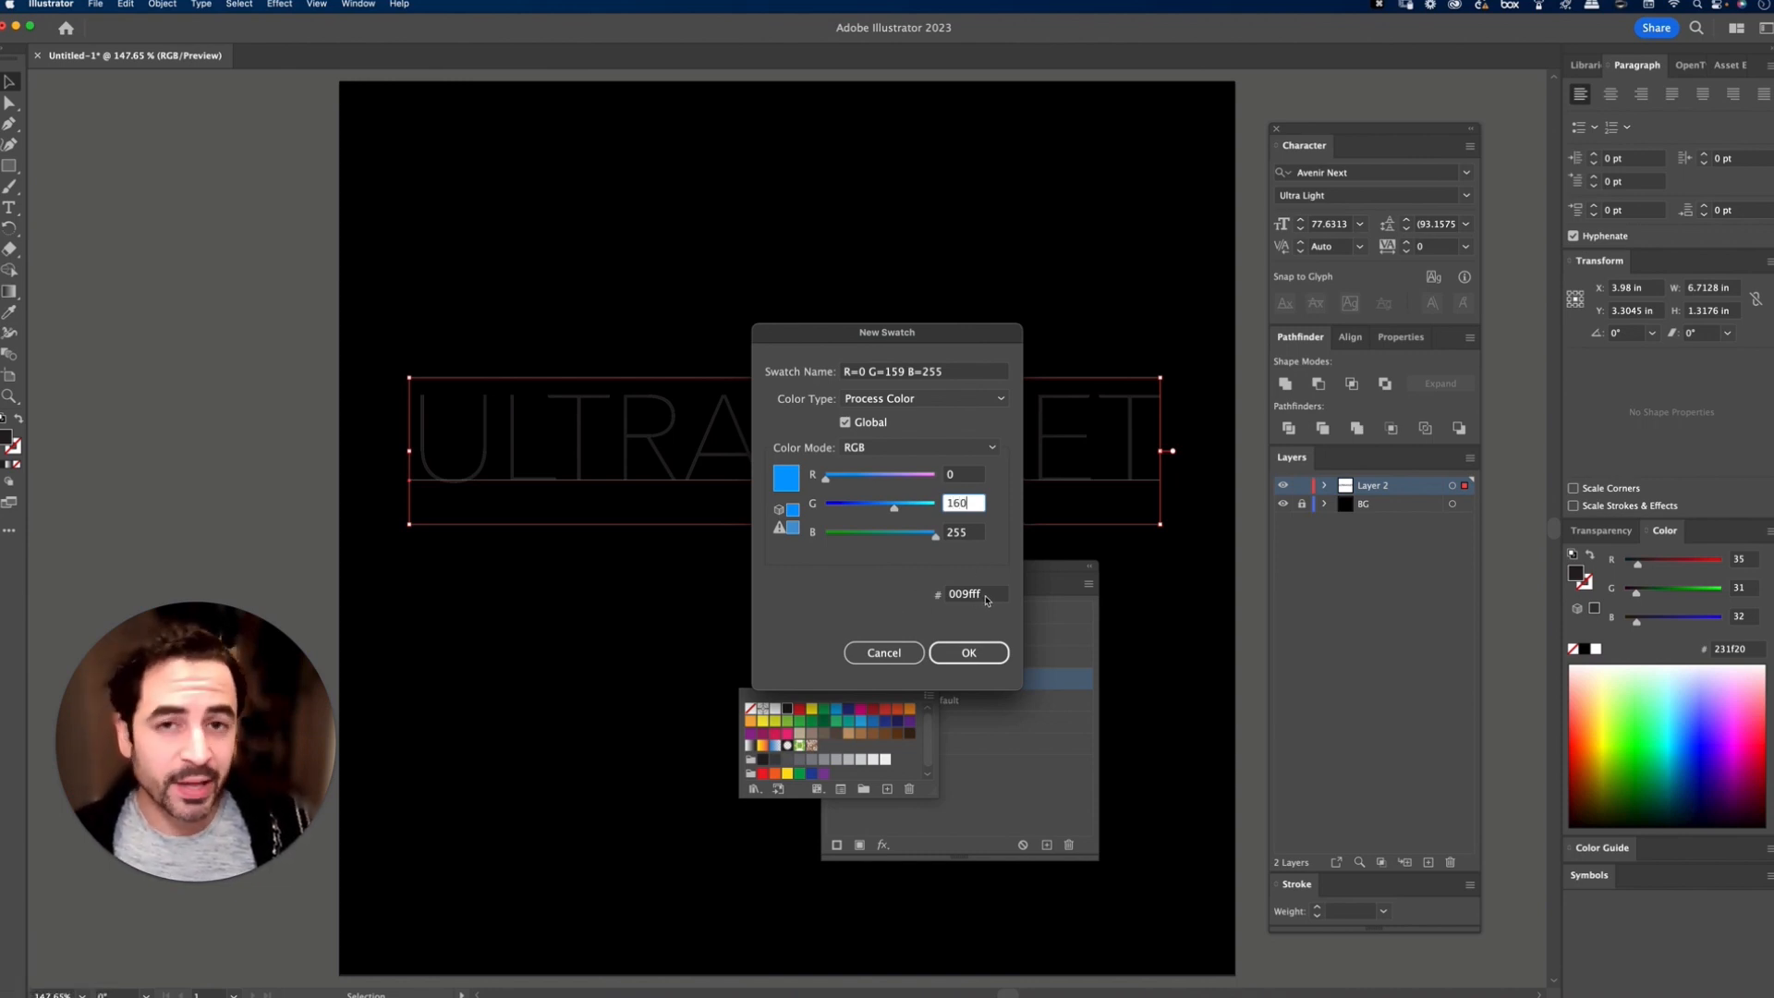
pyautogui.click(970, 652)
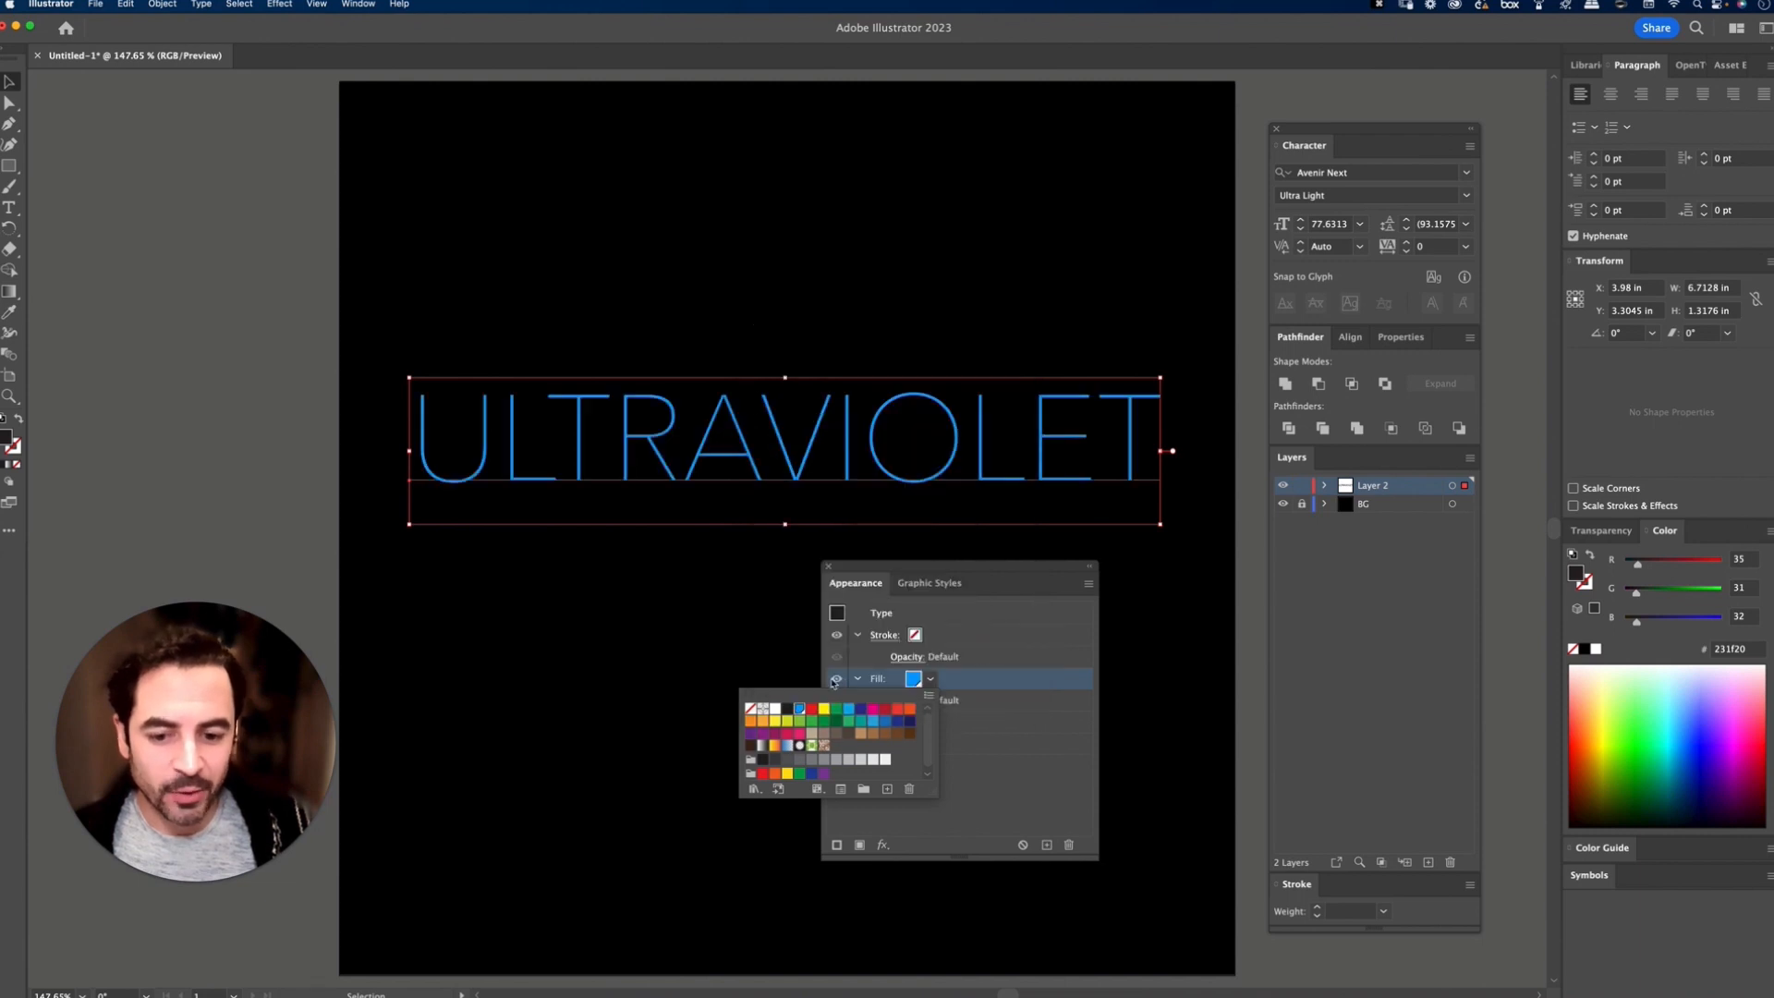
pyautogui.click(1072, 677)
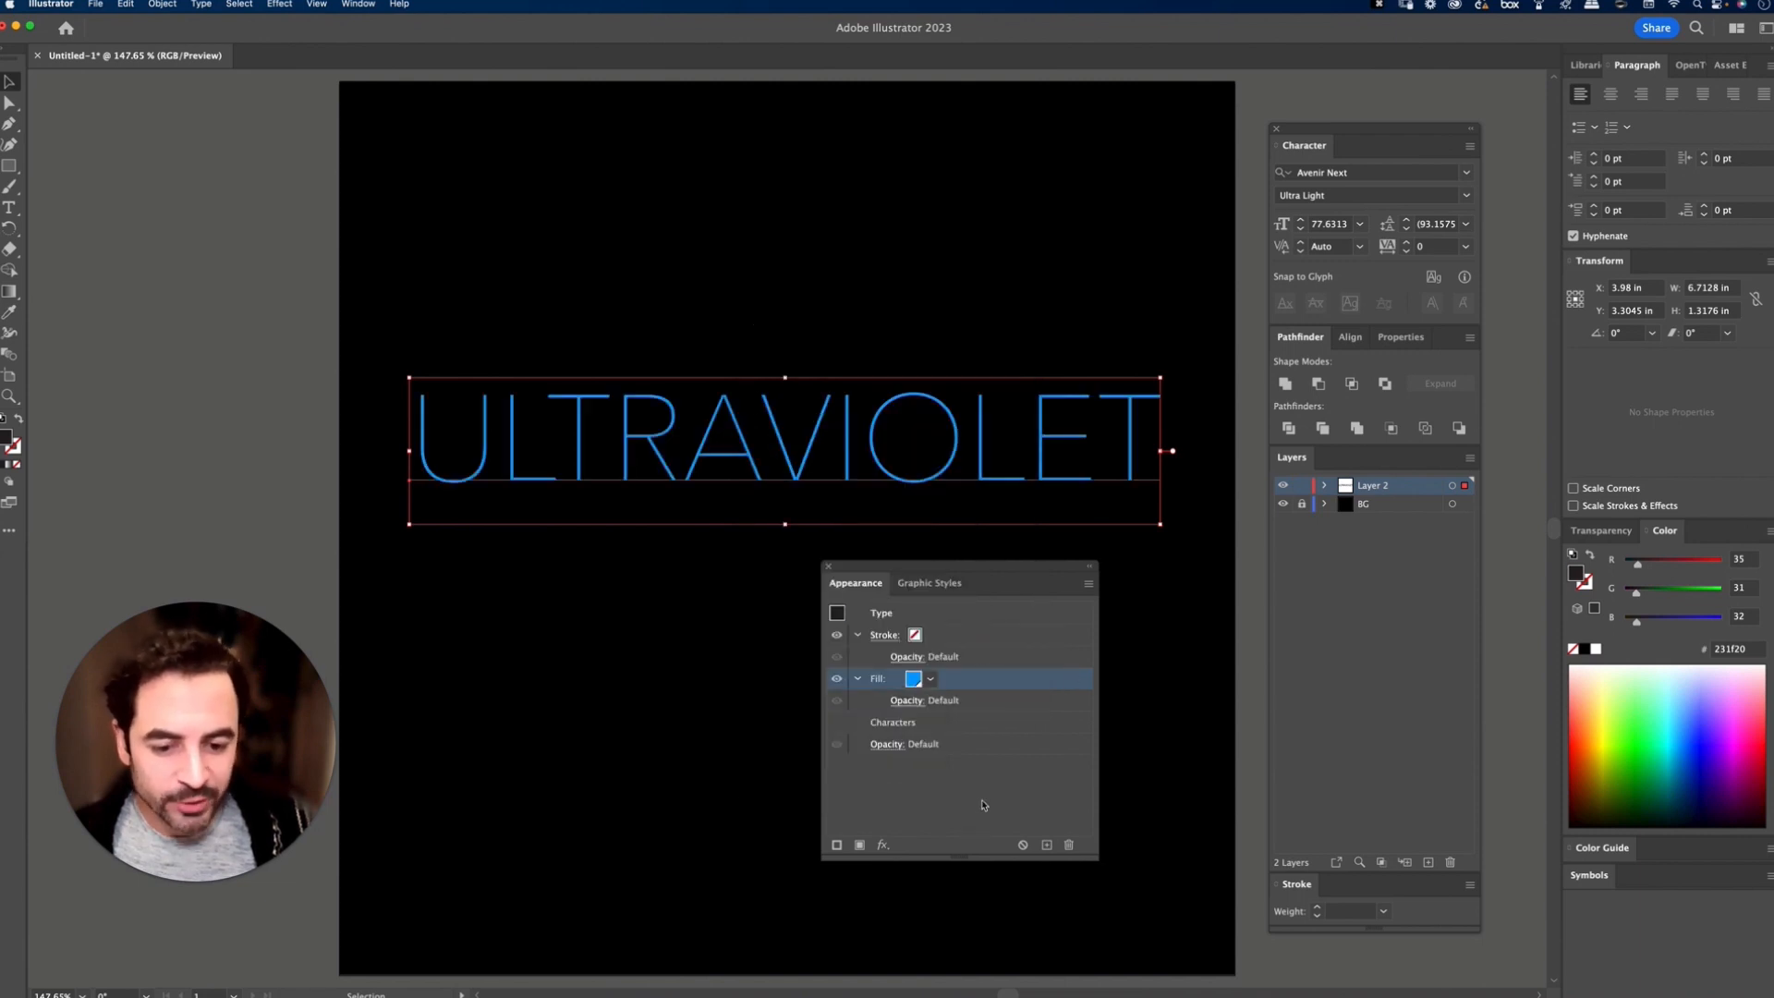
# Step: Add a second stroke to the text and colour it with a new global swatch of R=35, G=197, B=255
pyautogui.moveTo(942, 564); pyautogui.dragTo(936, 521)
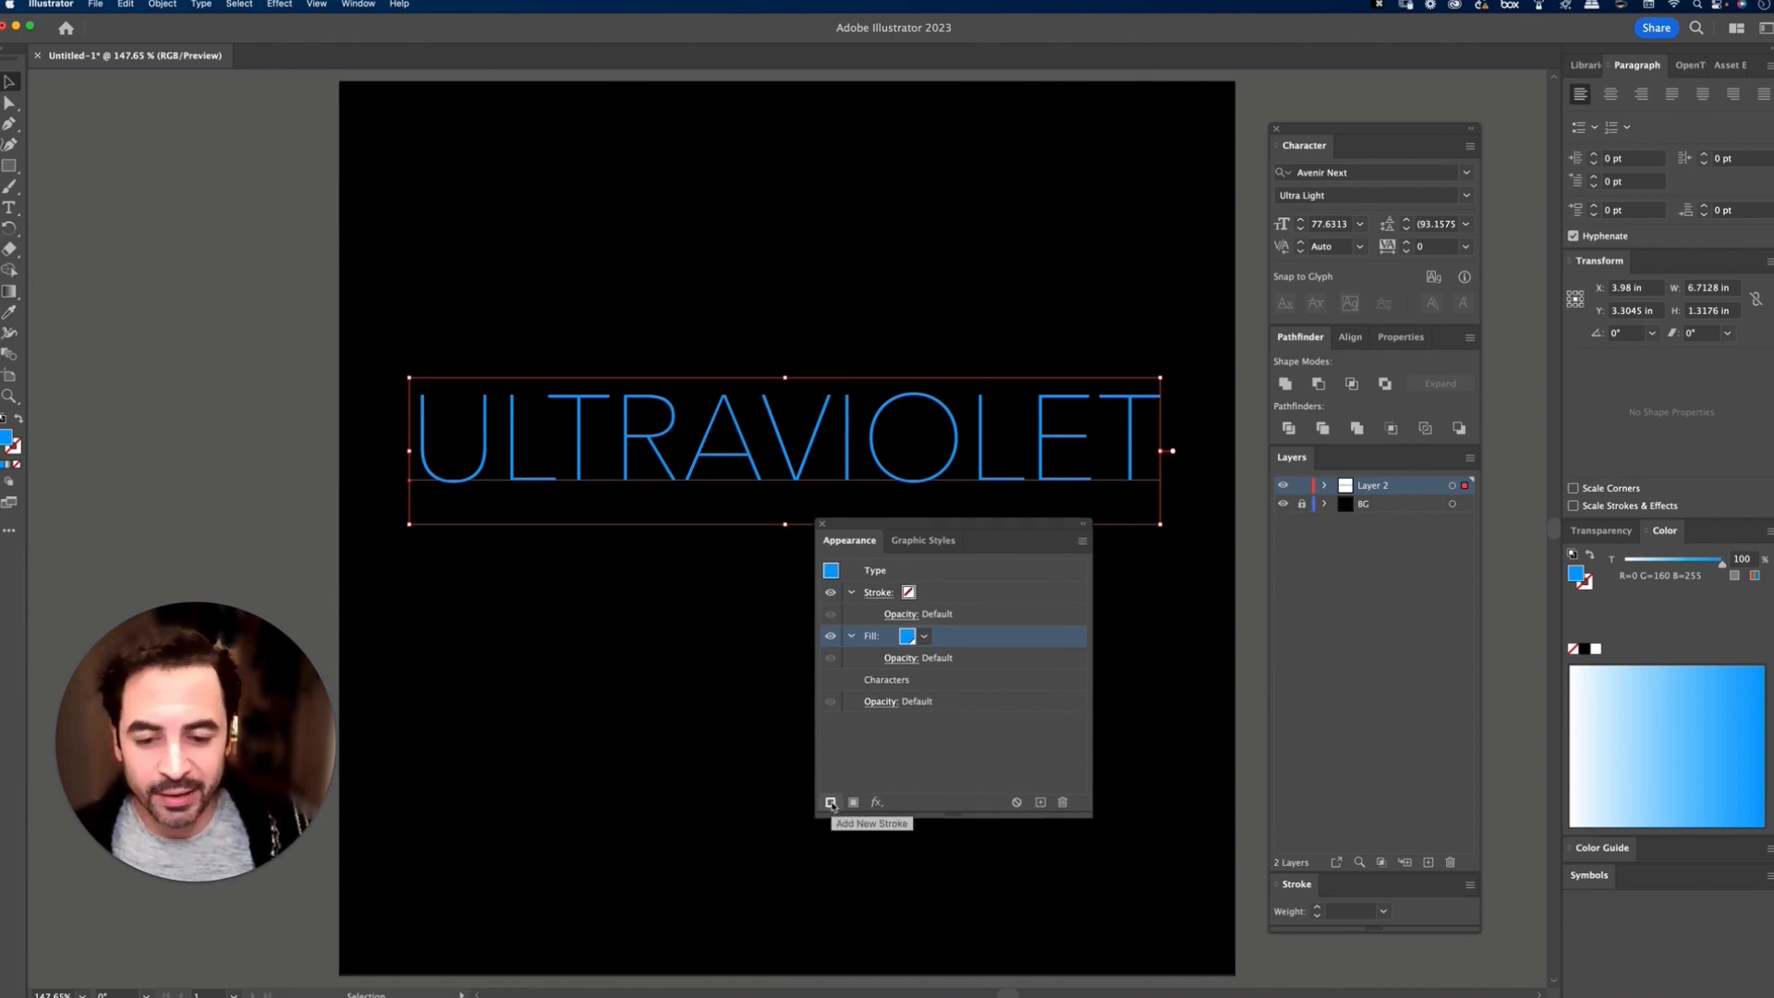
pyautogui.click(831, 803)
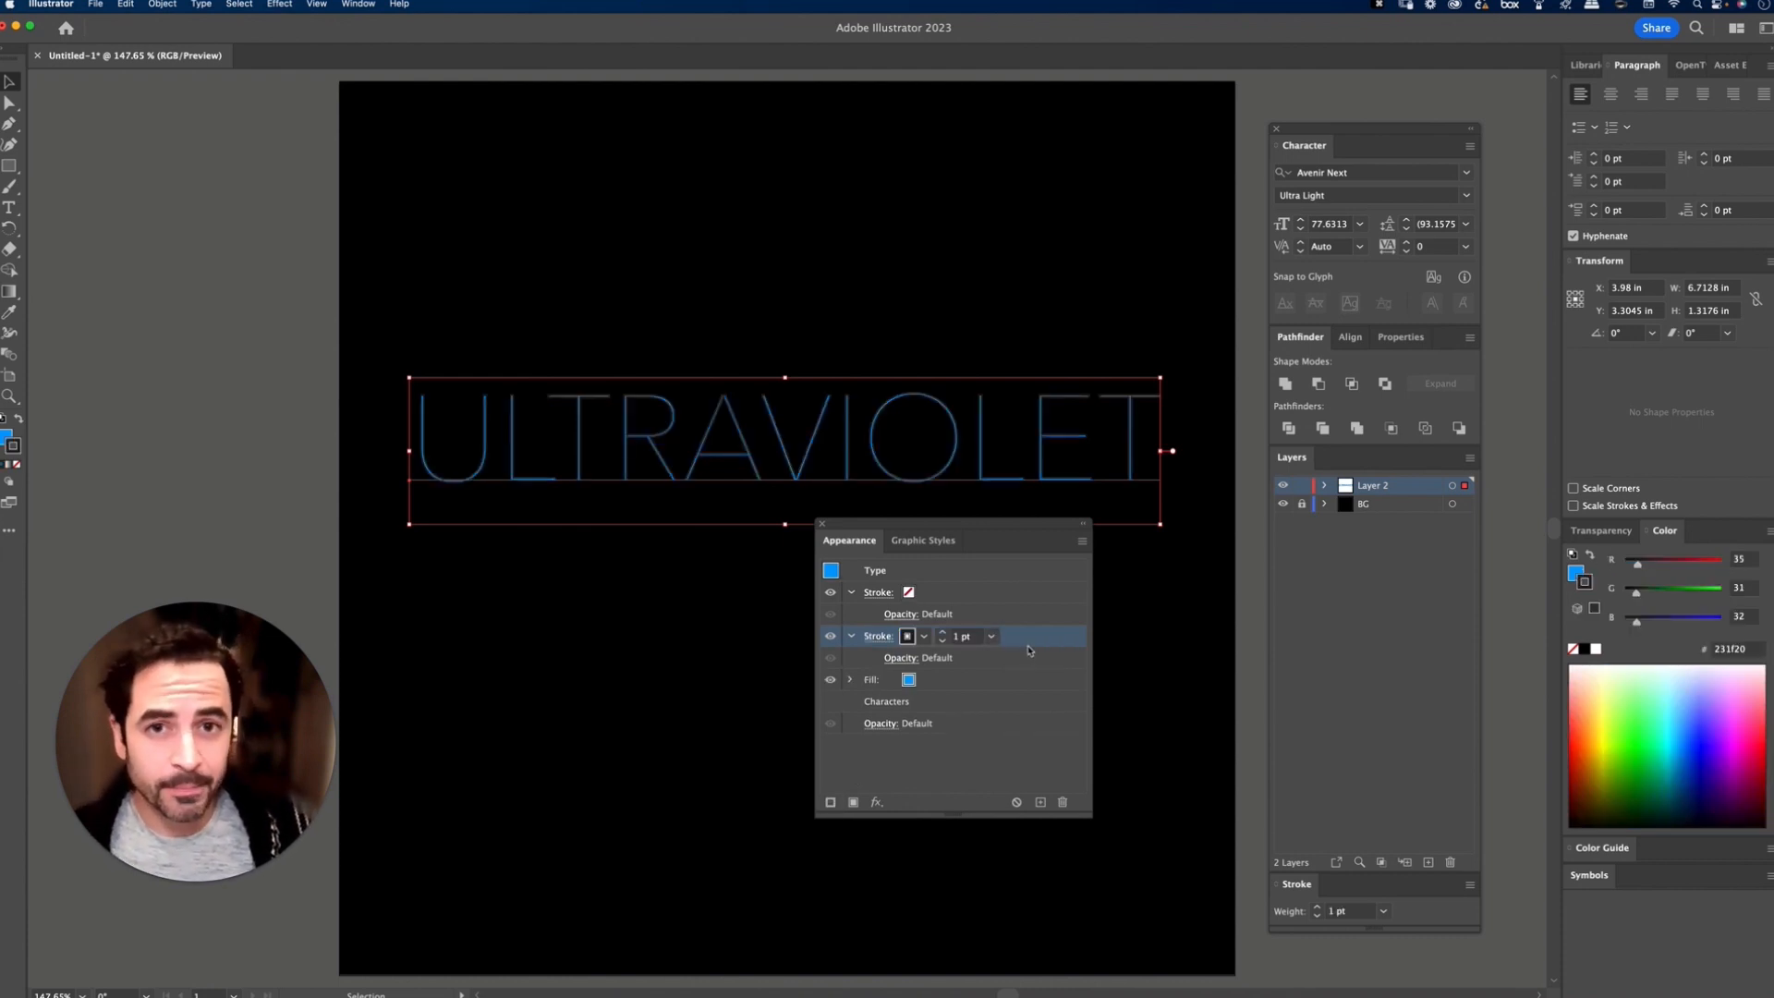
pyautogui.click(908, 638)
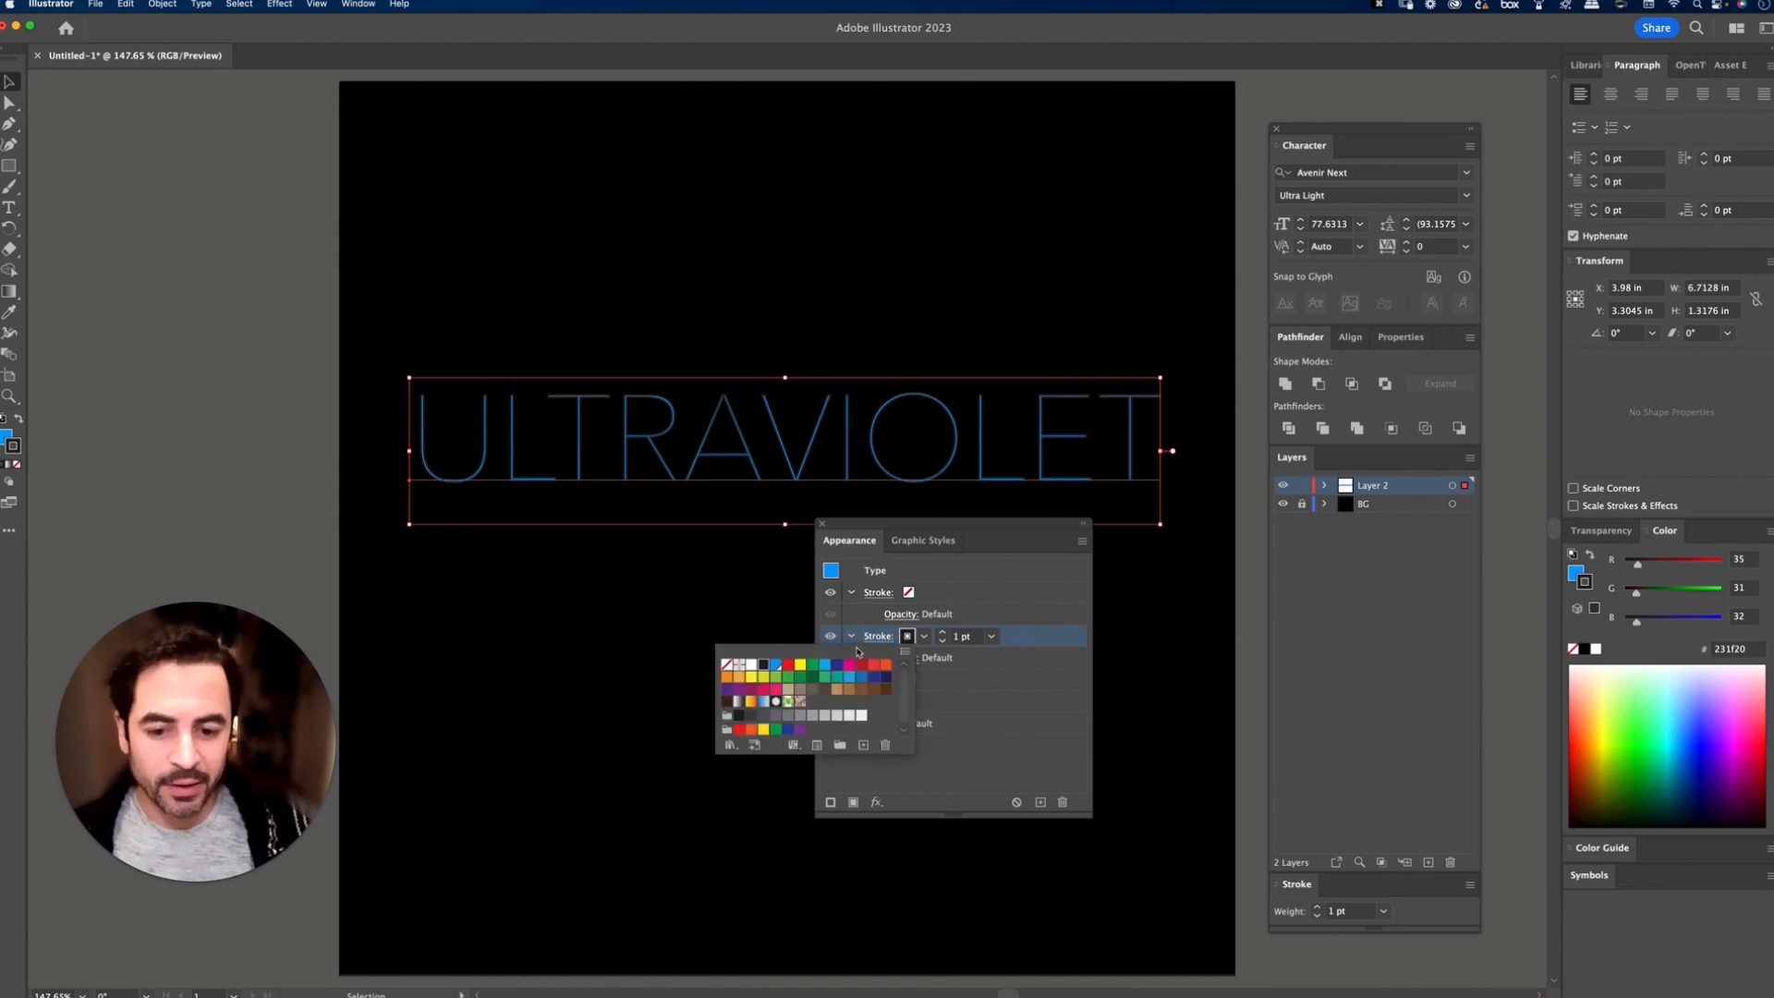
pyautogui.click(865, 746)
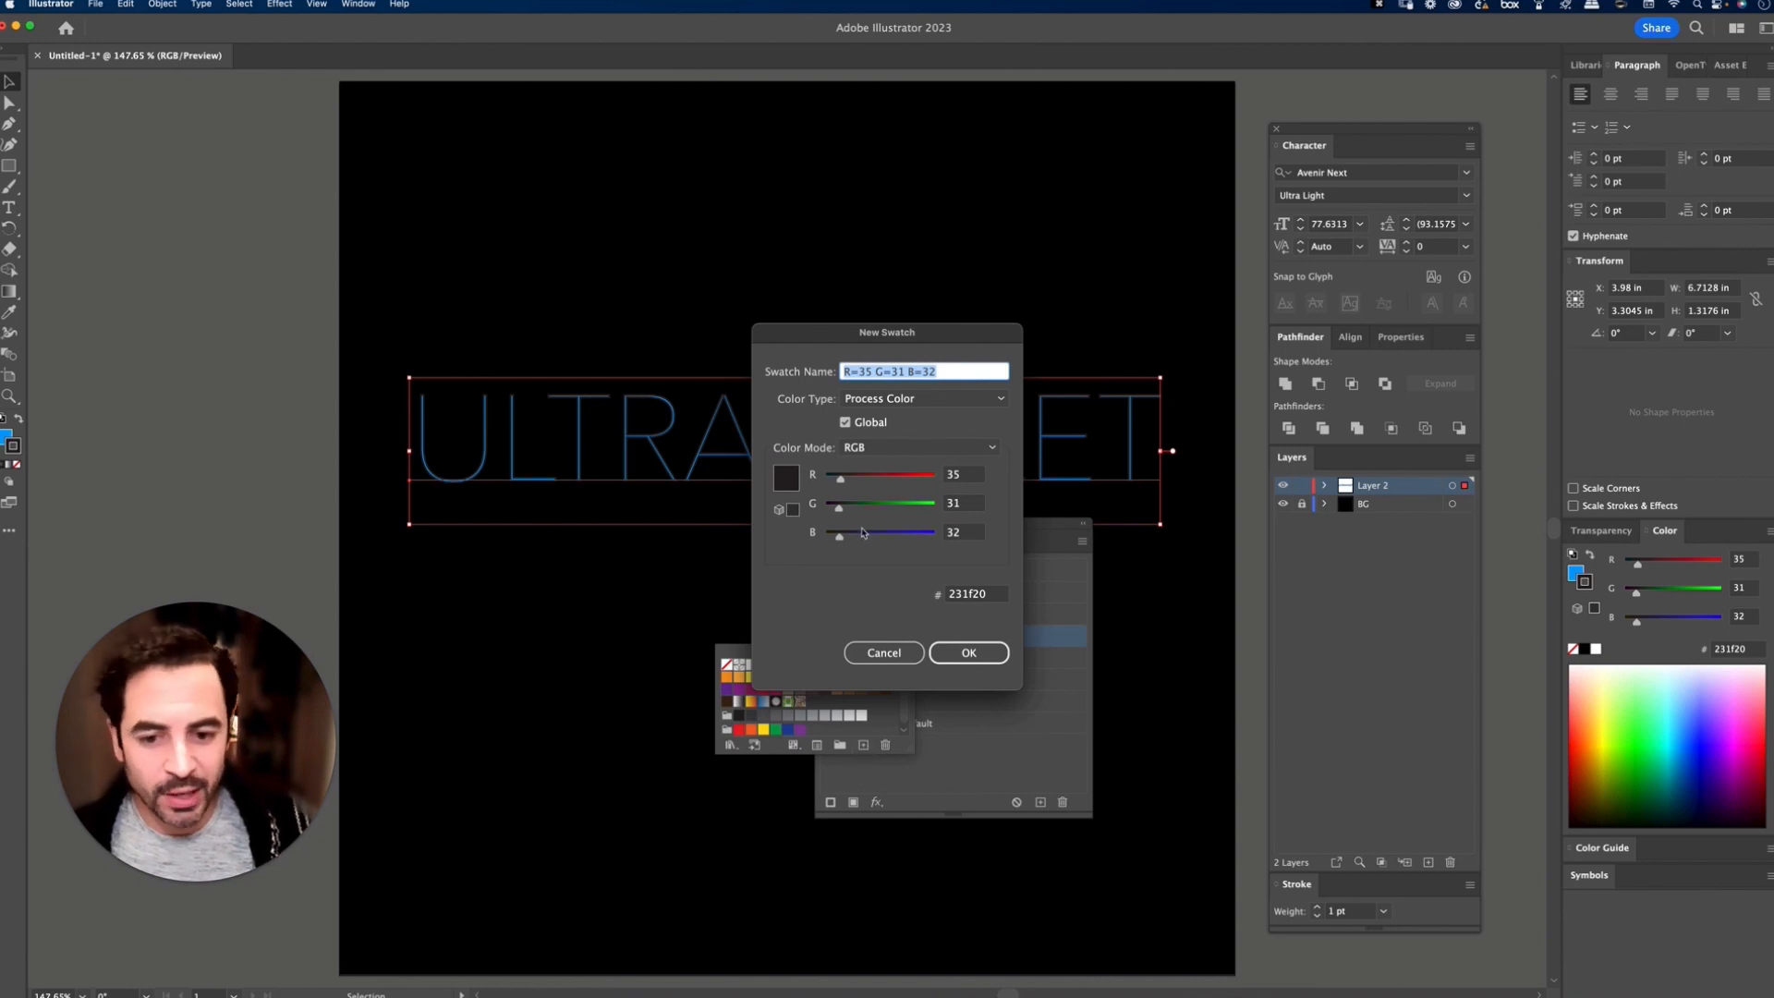
pyautogui.moveTo(858, 535); pyautogui.dragTo(953, 538)
pyautogui.moveTo(841, 508); pyautogui.dragTo(910, 511)
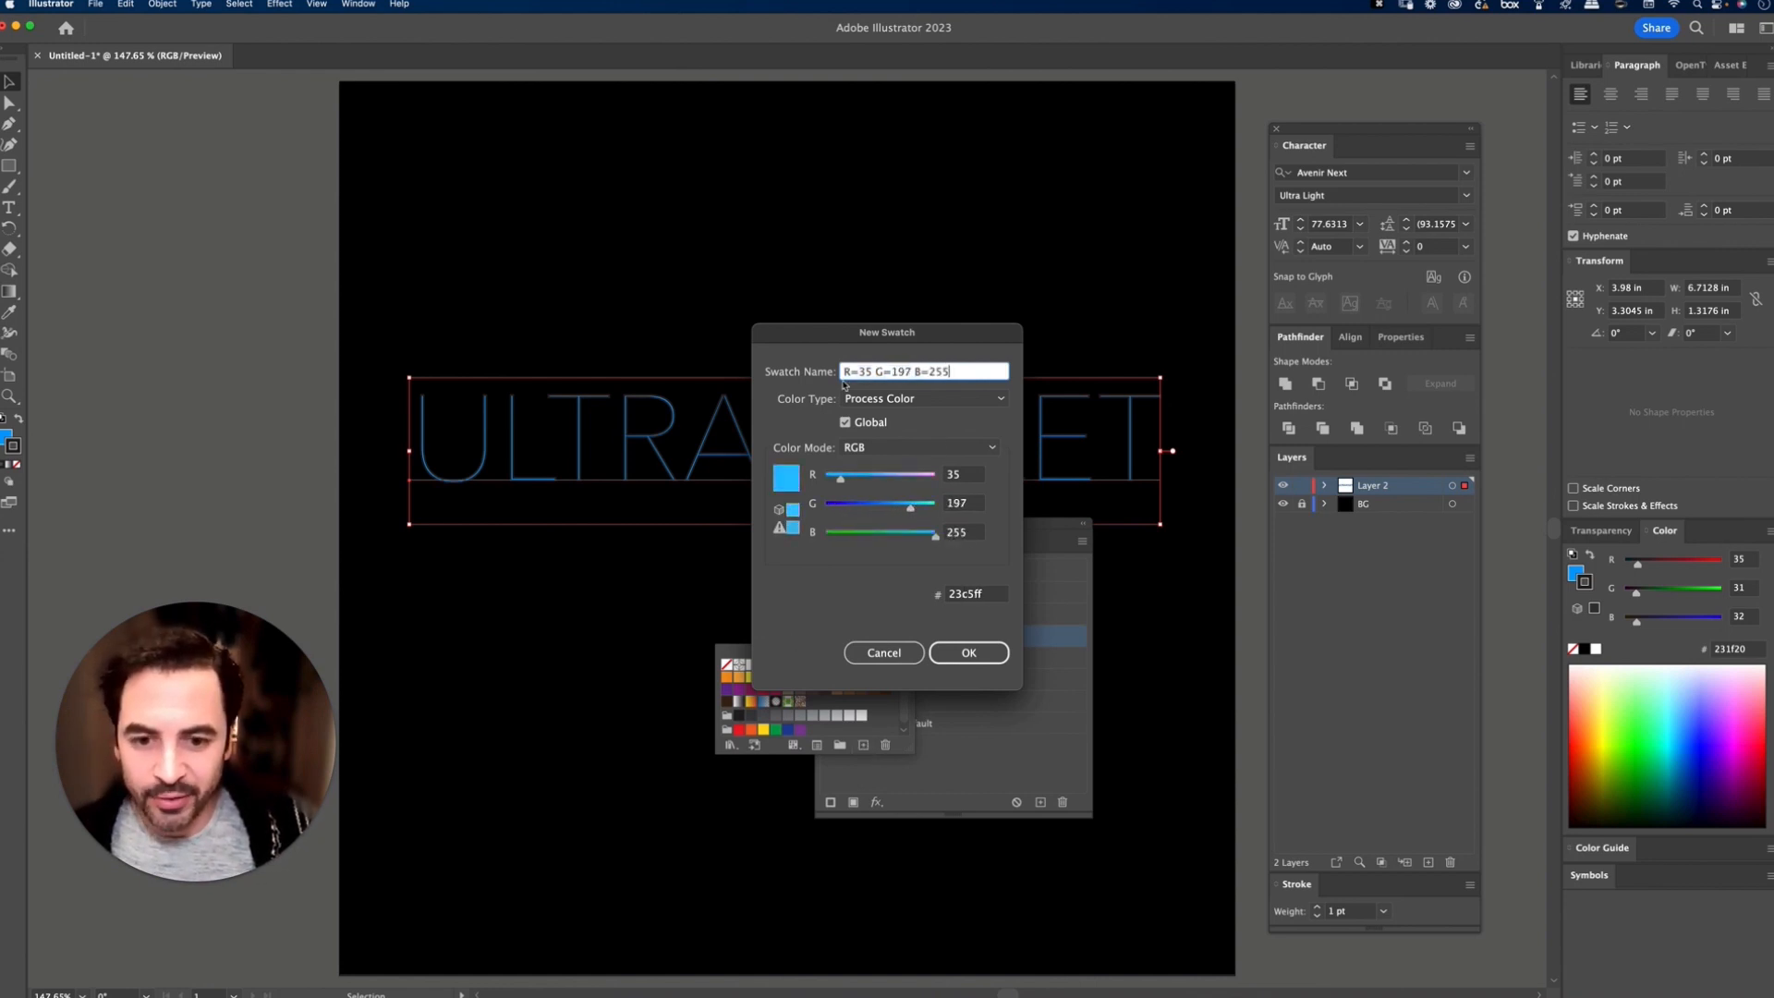
pyautogui.moveTo(863, 333); pyautogui.dragTo(584, 495)
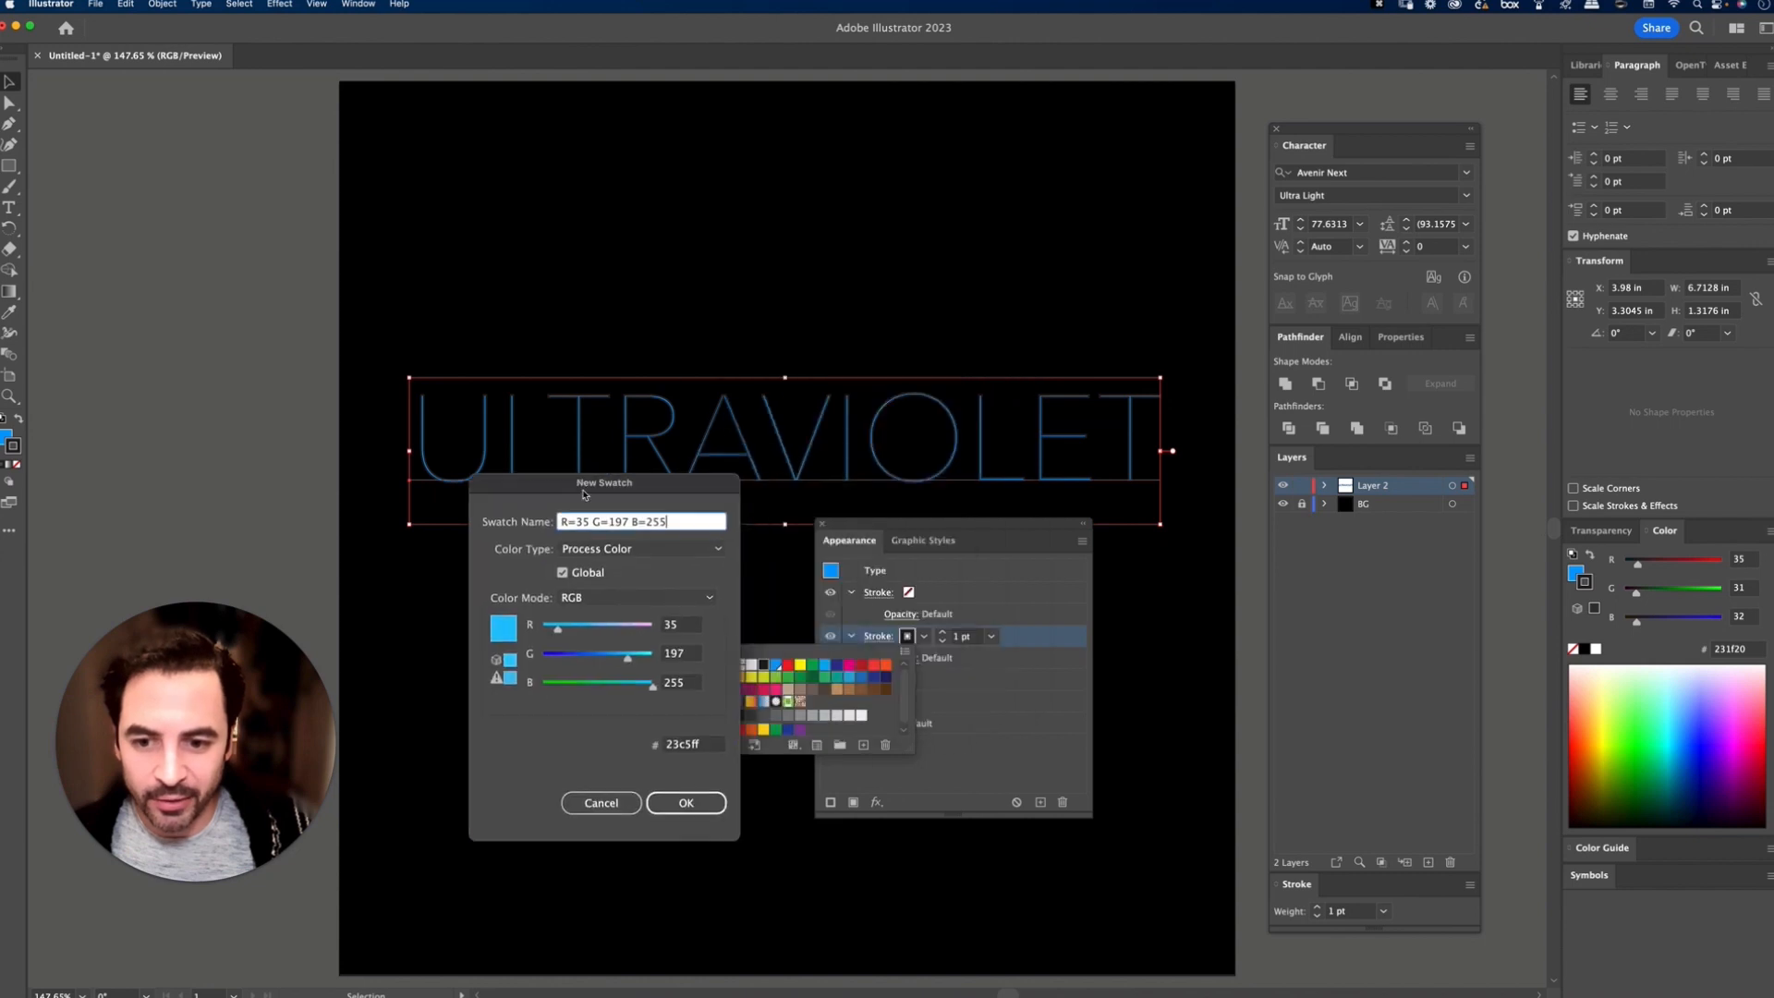
pyautogui.click(681, 803)
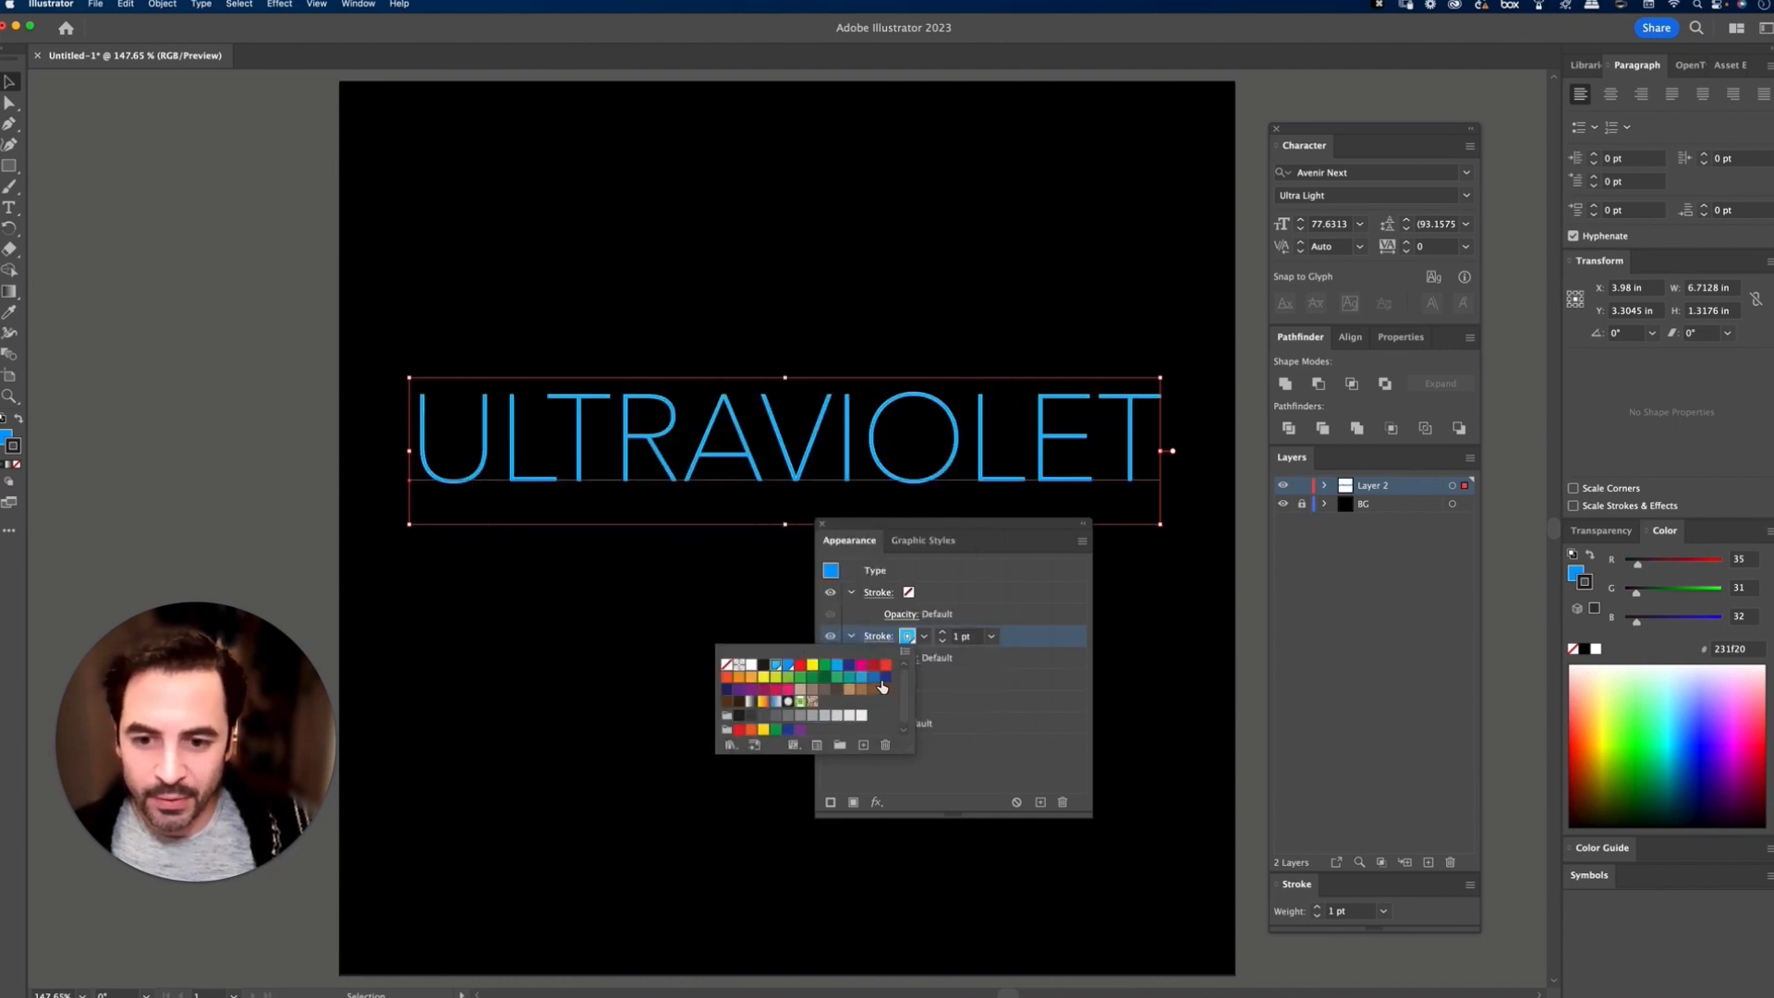
pyautogui.click(1017, 781)
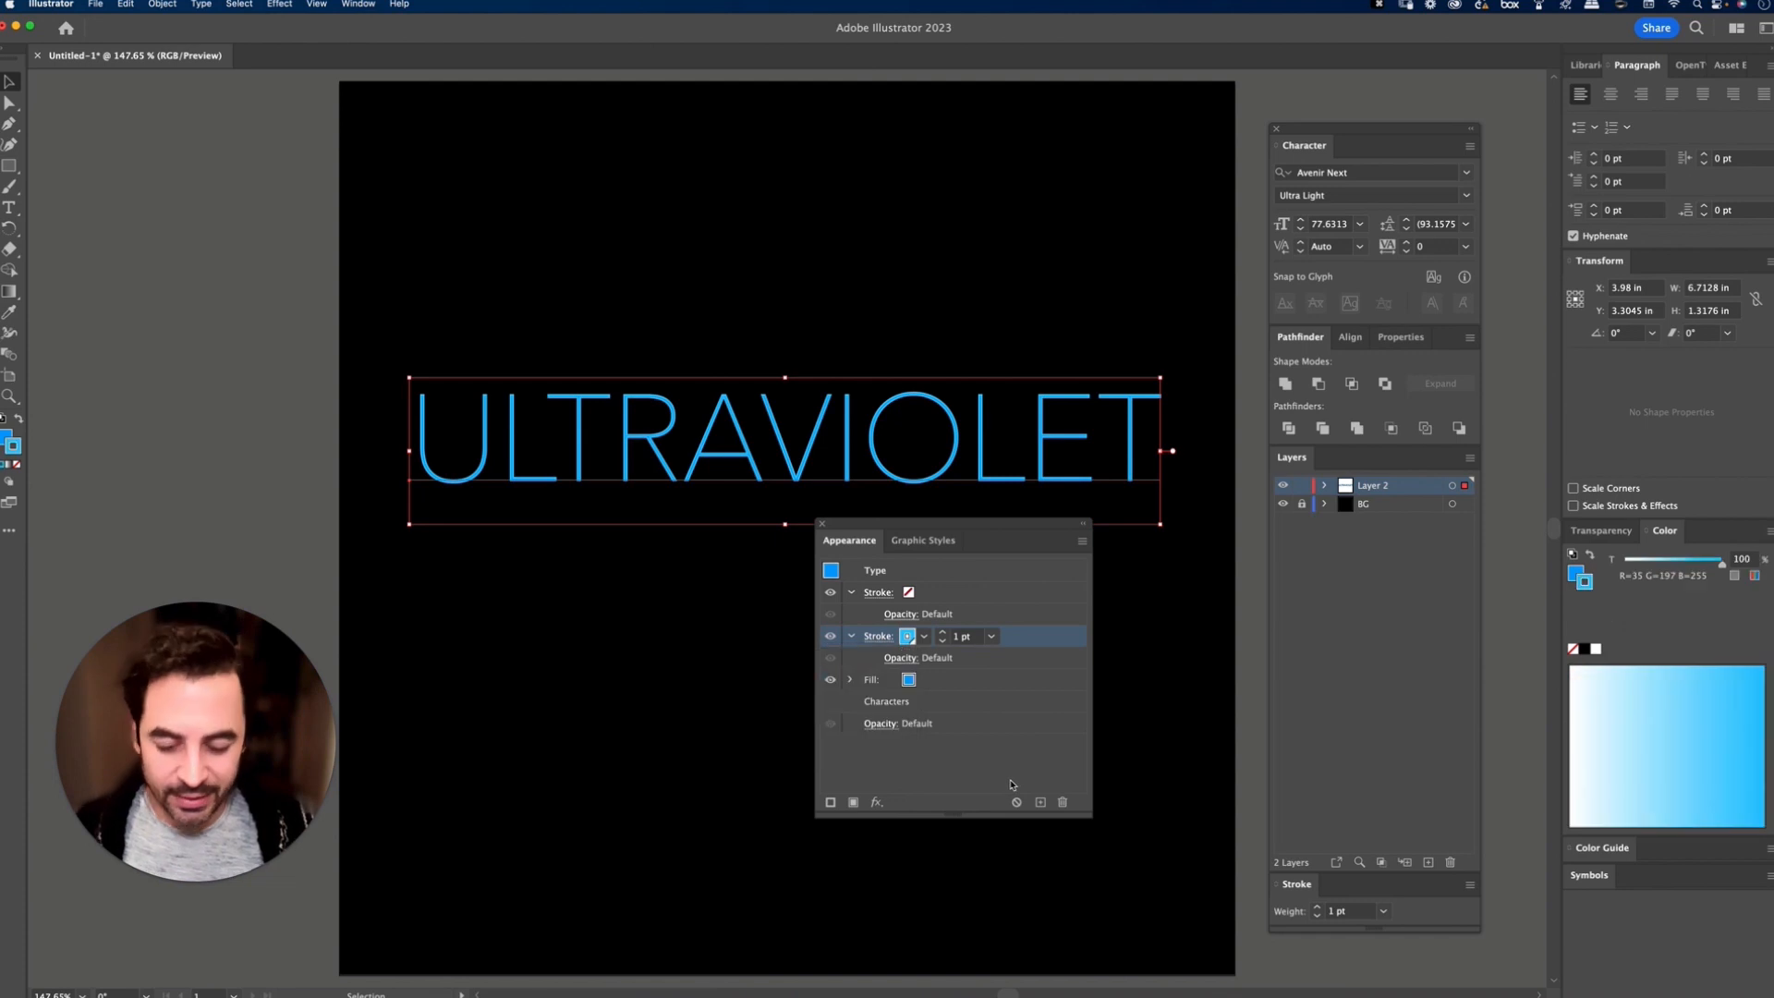
# Step: Set the weight of the light blue stroke to 0.5 pt
pyautogui.press('a')
pyautogui.press('super+equal')
pyautogui.press('super+equal')
pyautogui.press('super+equal')
pyautogui.press('super+equal')
pyautogui.press('super+equal')
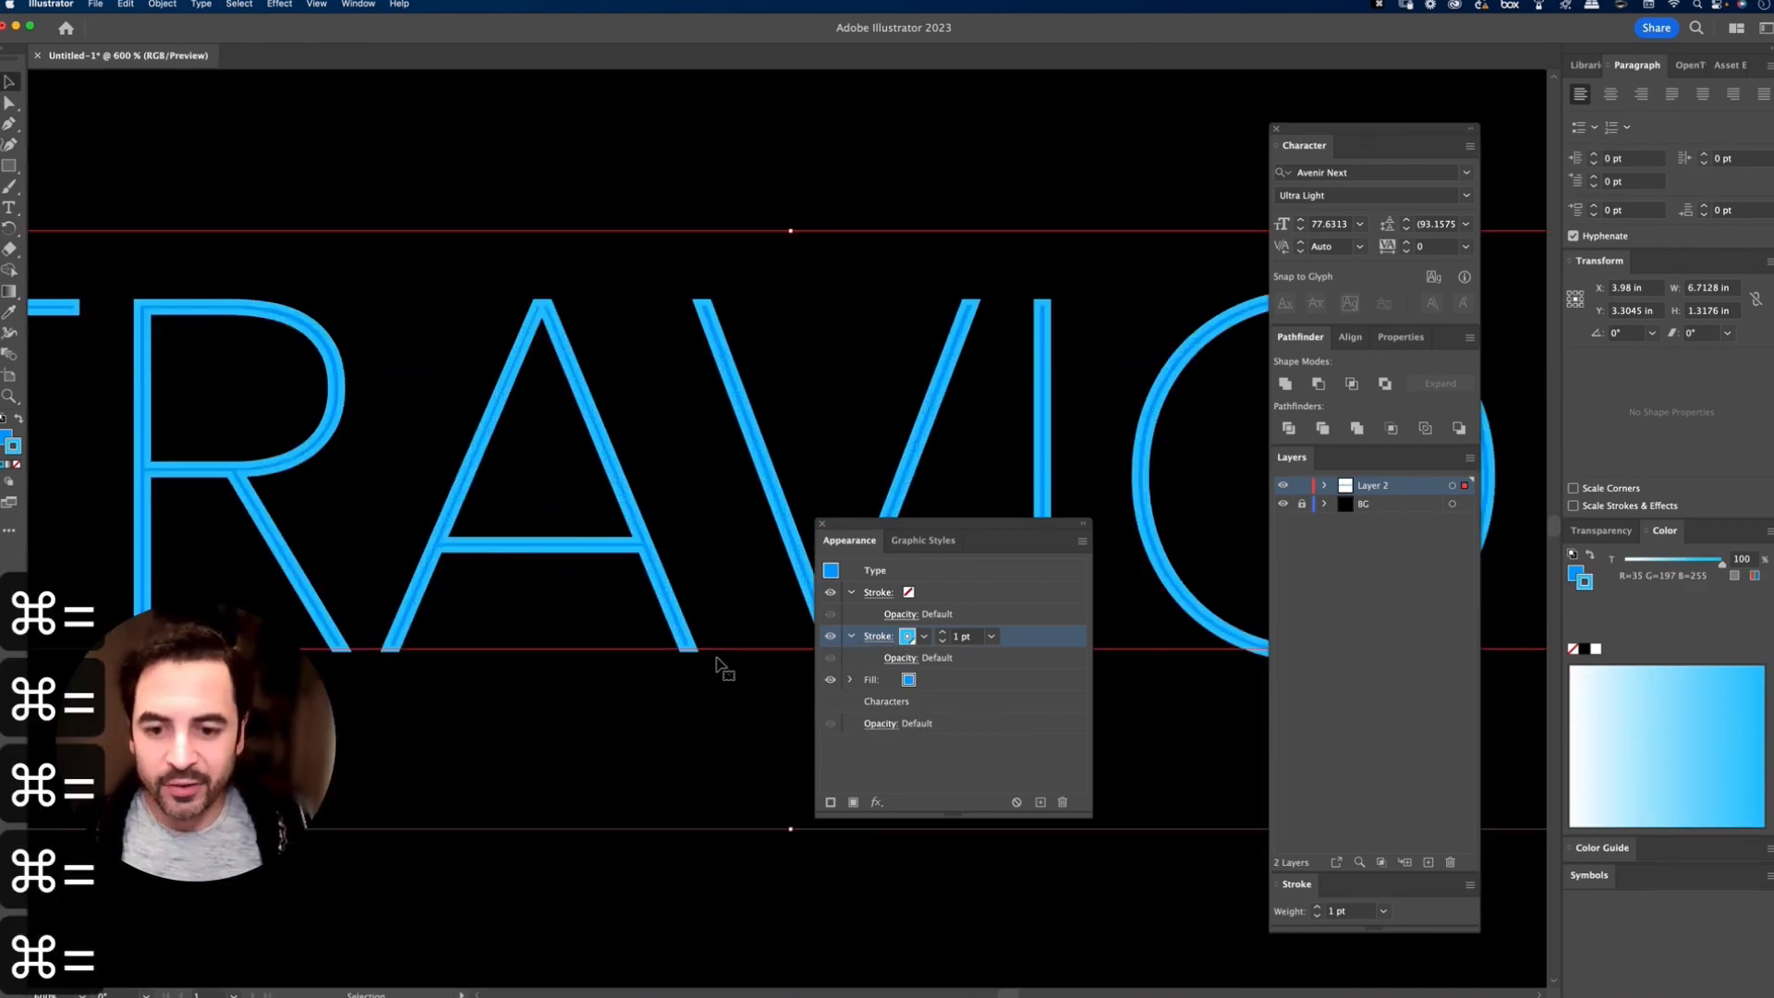
pyautogui.click(990, 636)
pyautogui.click(1014, 235)
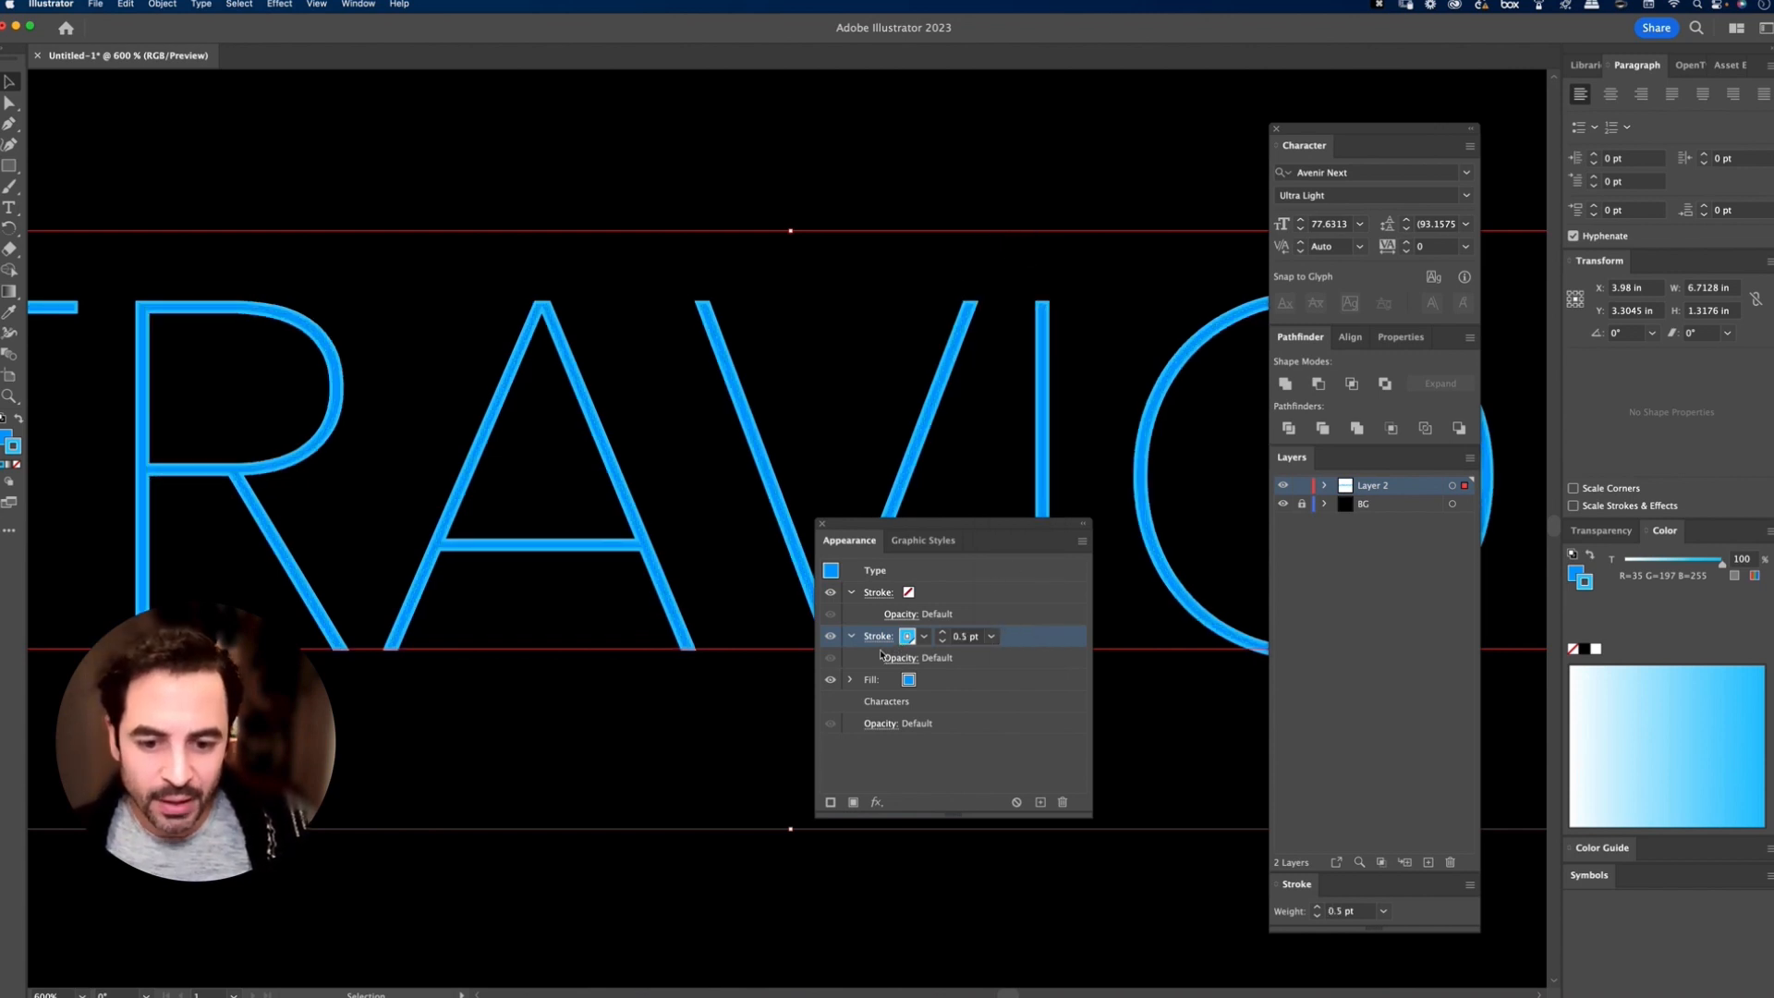
# Step: Give the empty top stroke the R=35 G=197 B=255 swatch and a weight of 0.25 pt
pyautogui.click(851, 637)
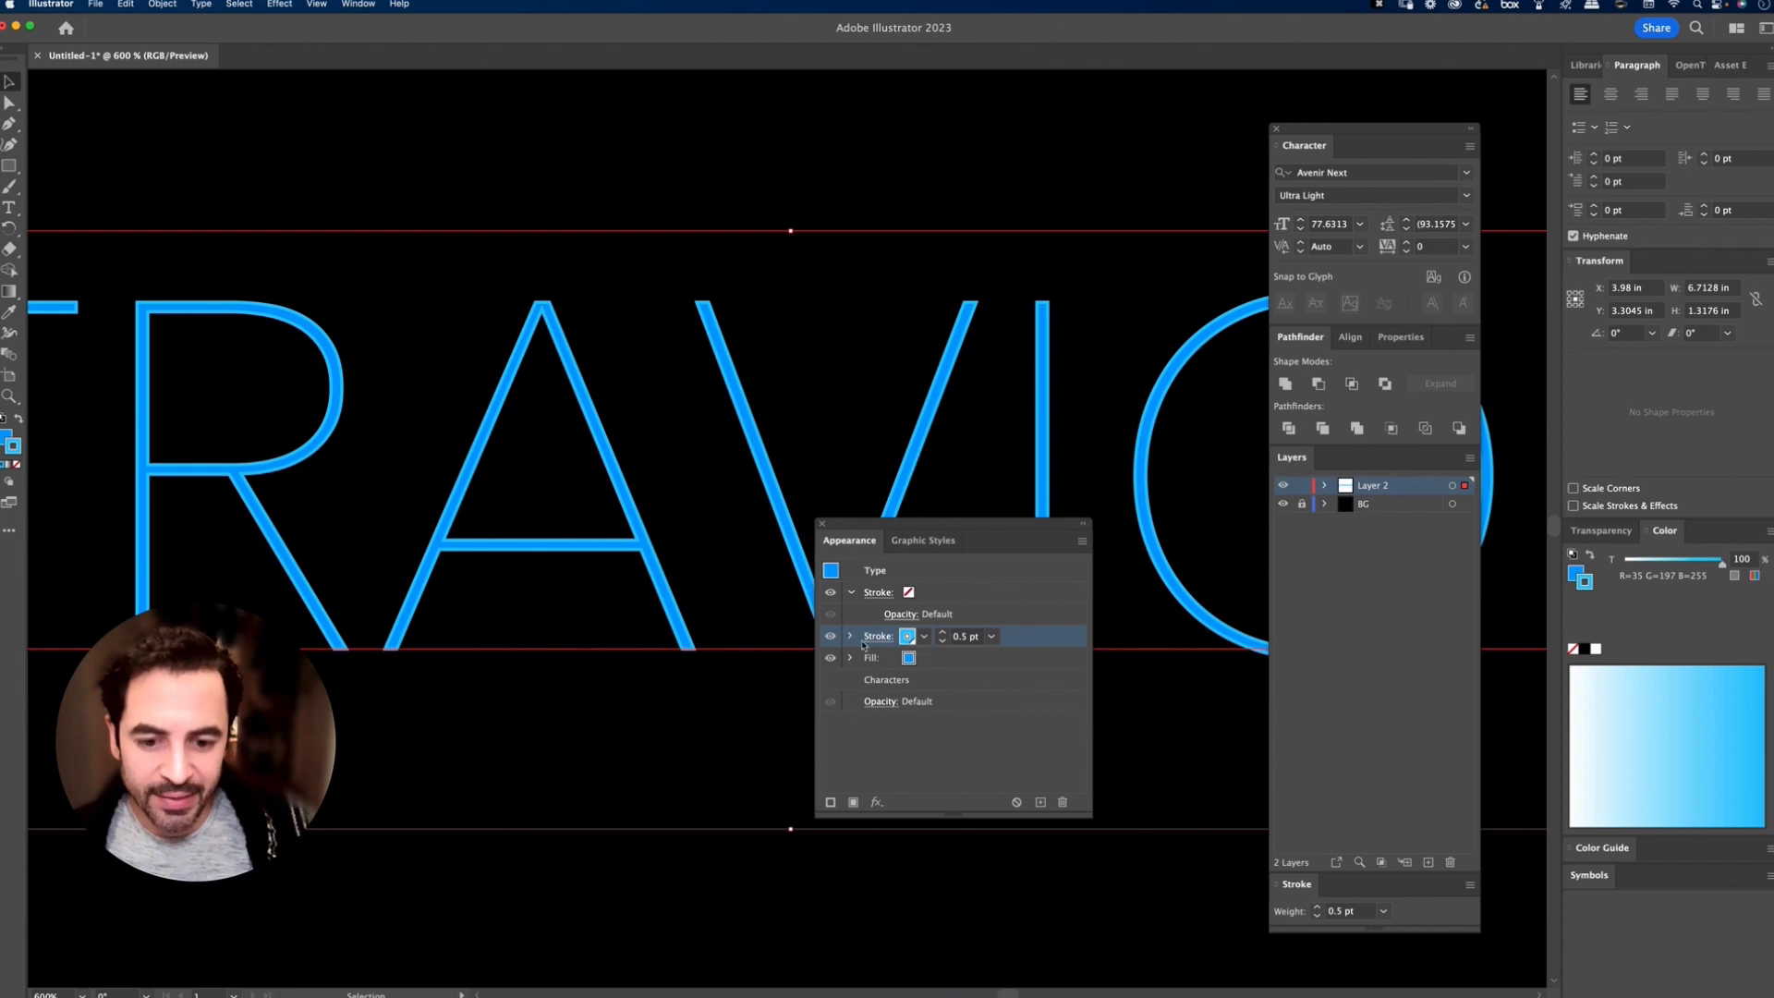
pyautogui.click(851, 592)
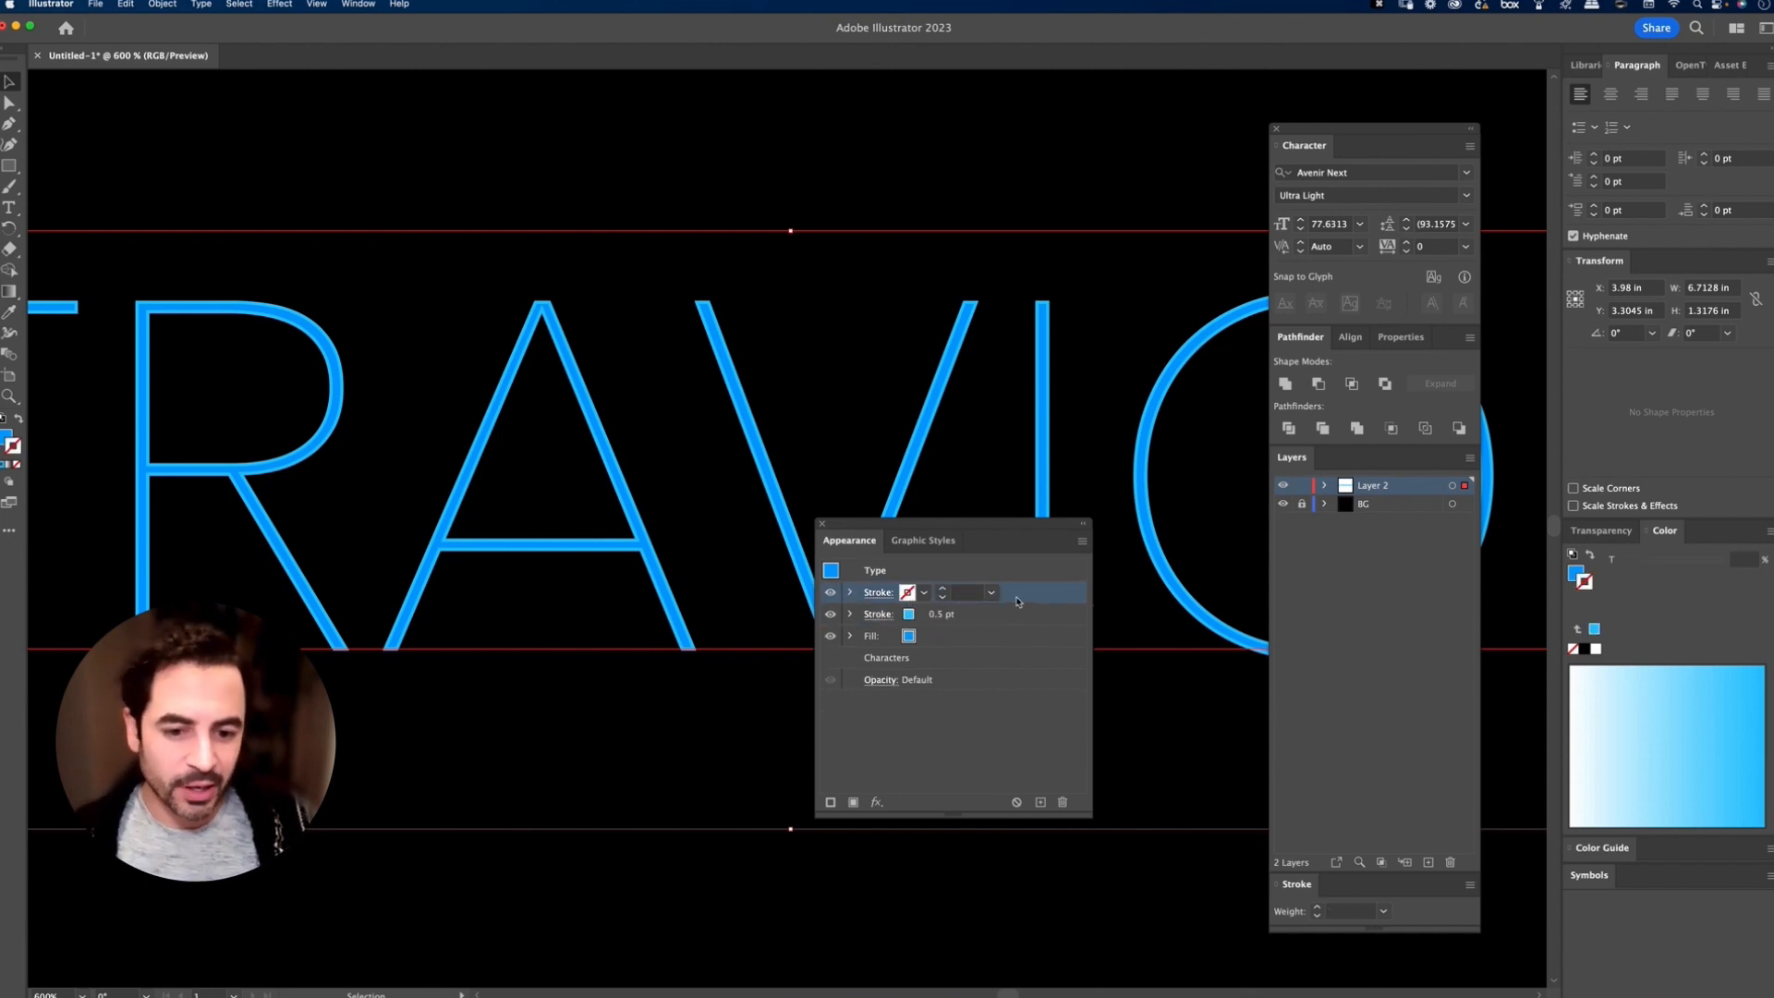
pyautogui.click(923, 593)
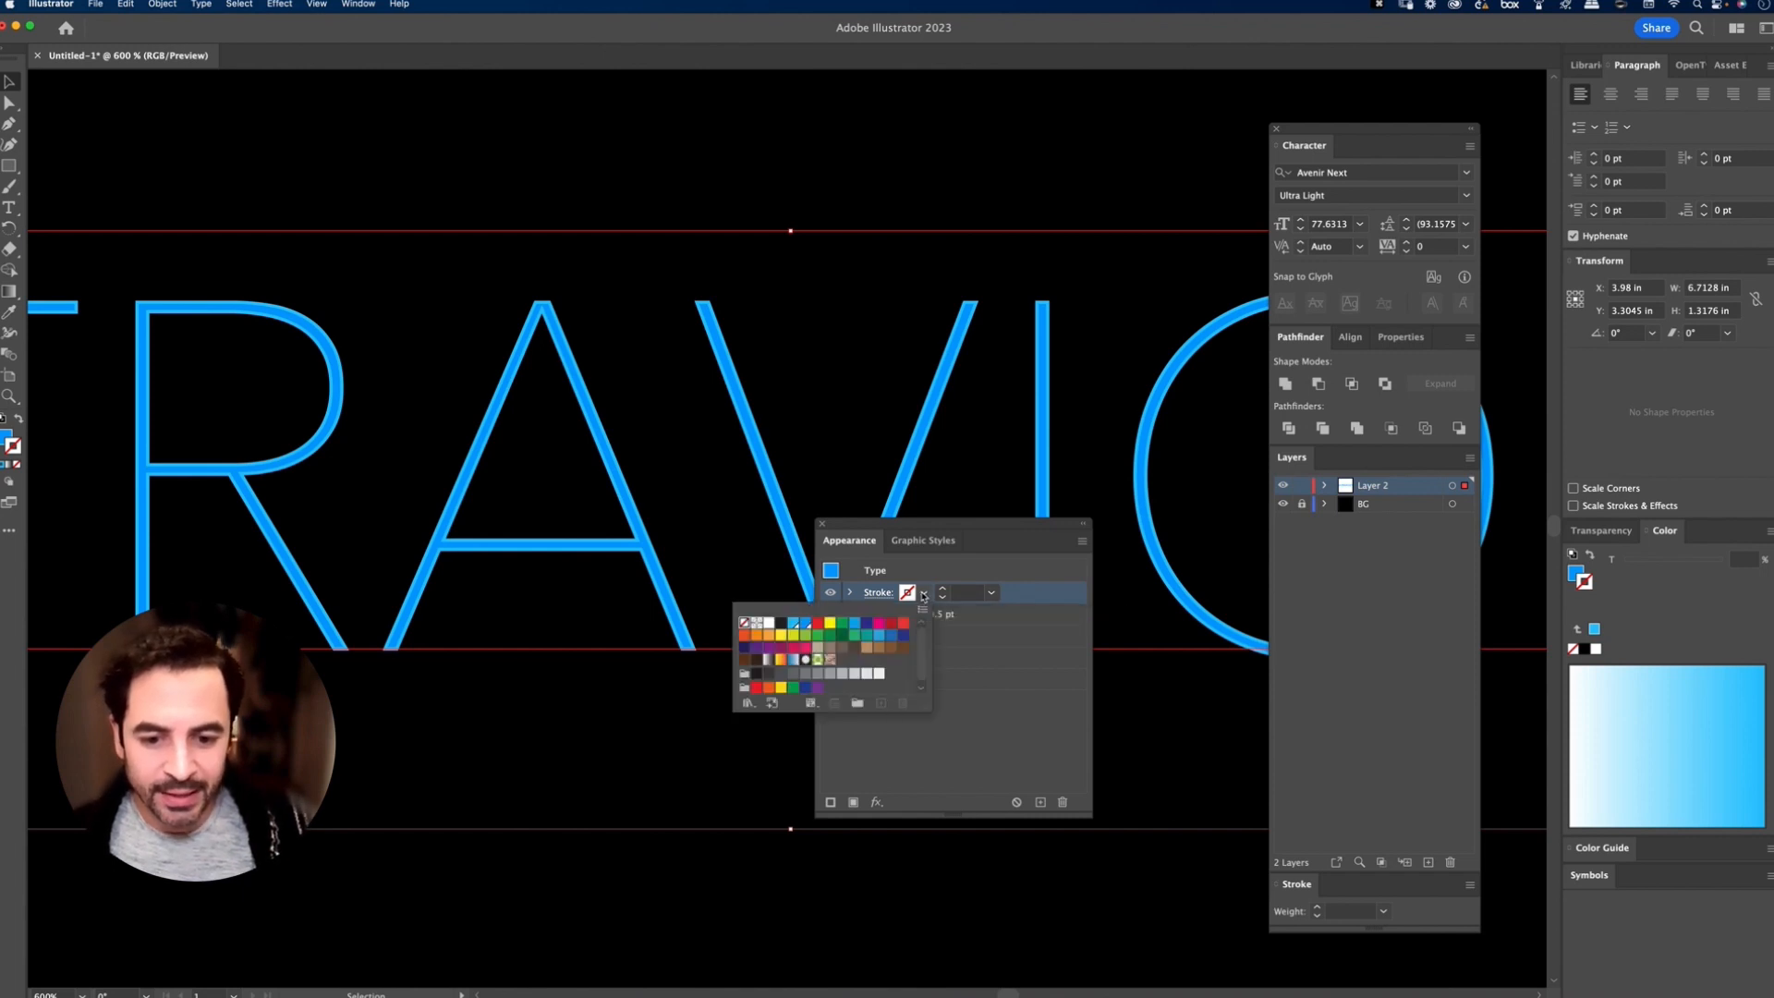
pyautogui.click(910, 595)
pyautogui.click(910, 594)
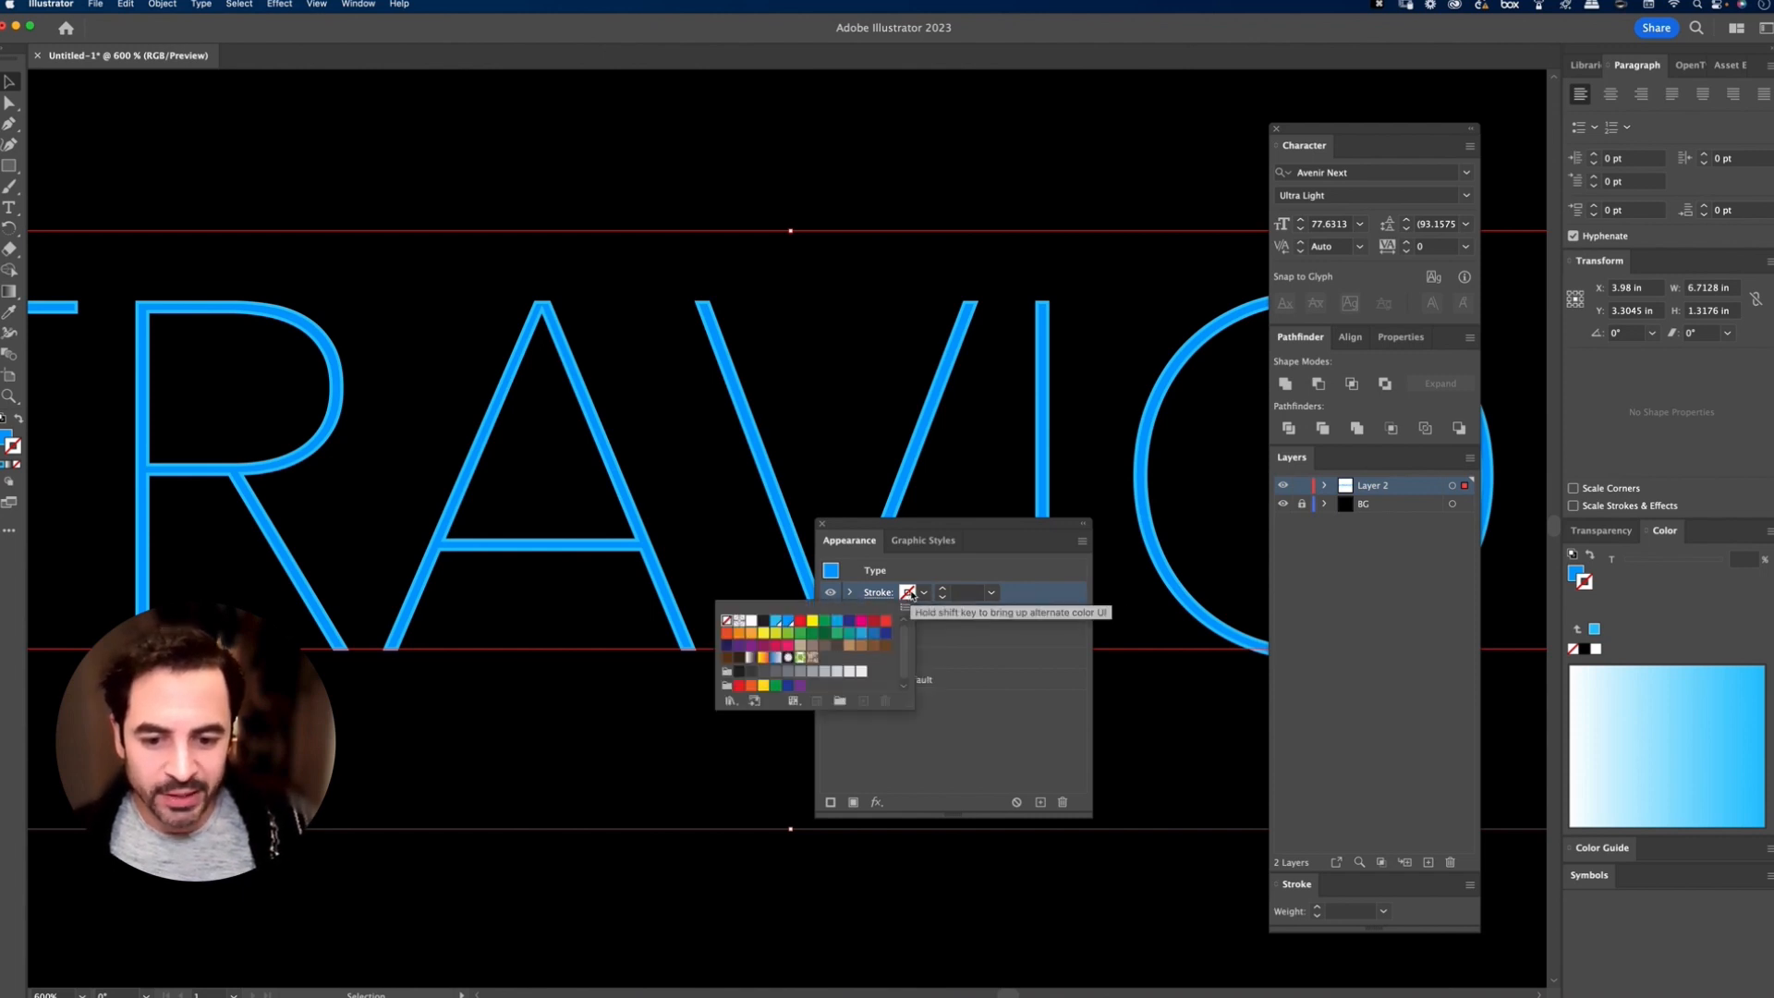
pyautogui.click(781, 627)
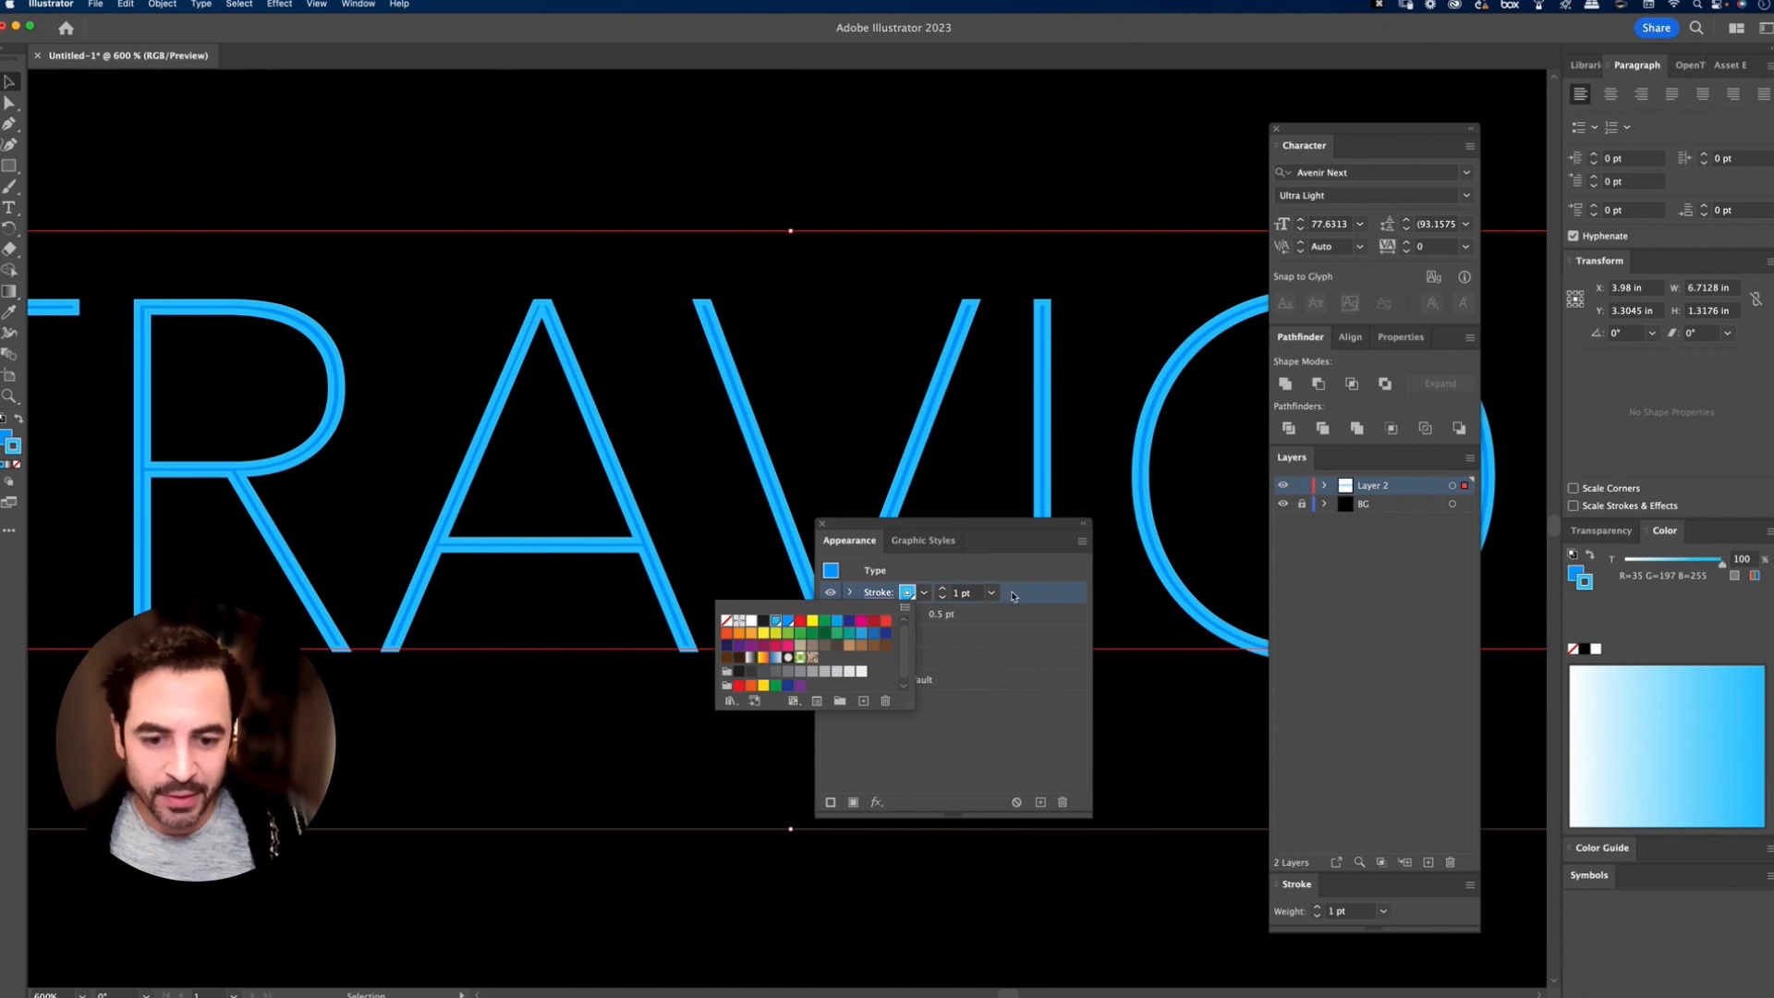
pyautogui.click(986, 597)
pyautogui.click(992, 595)
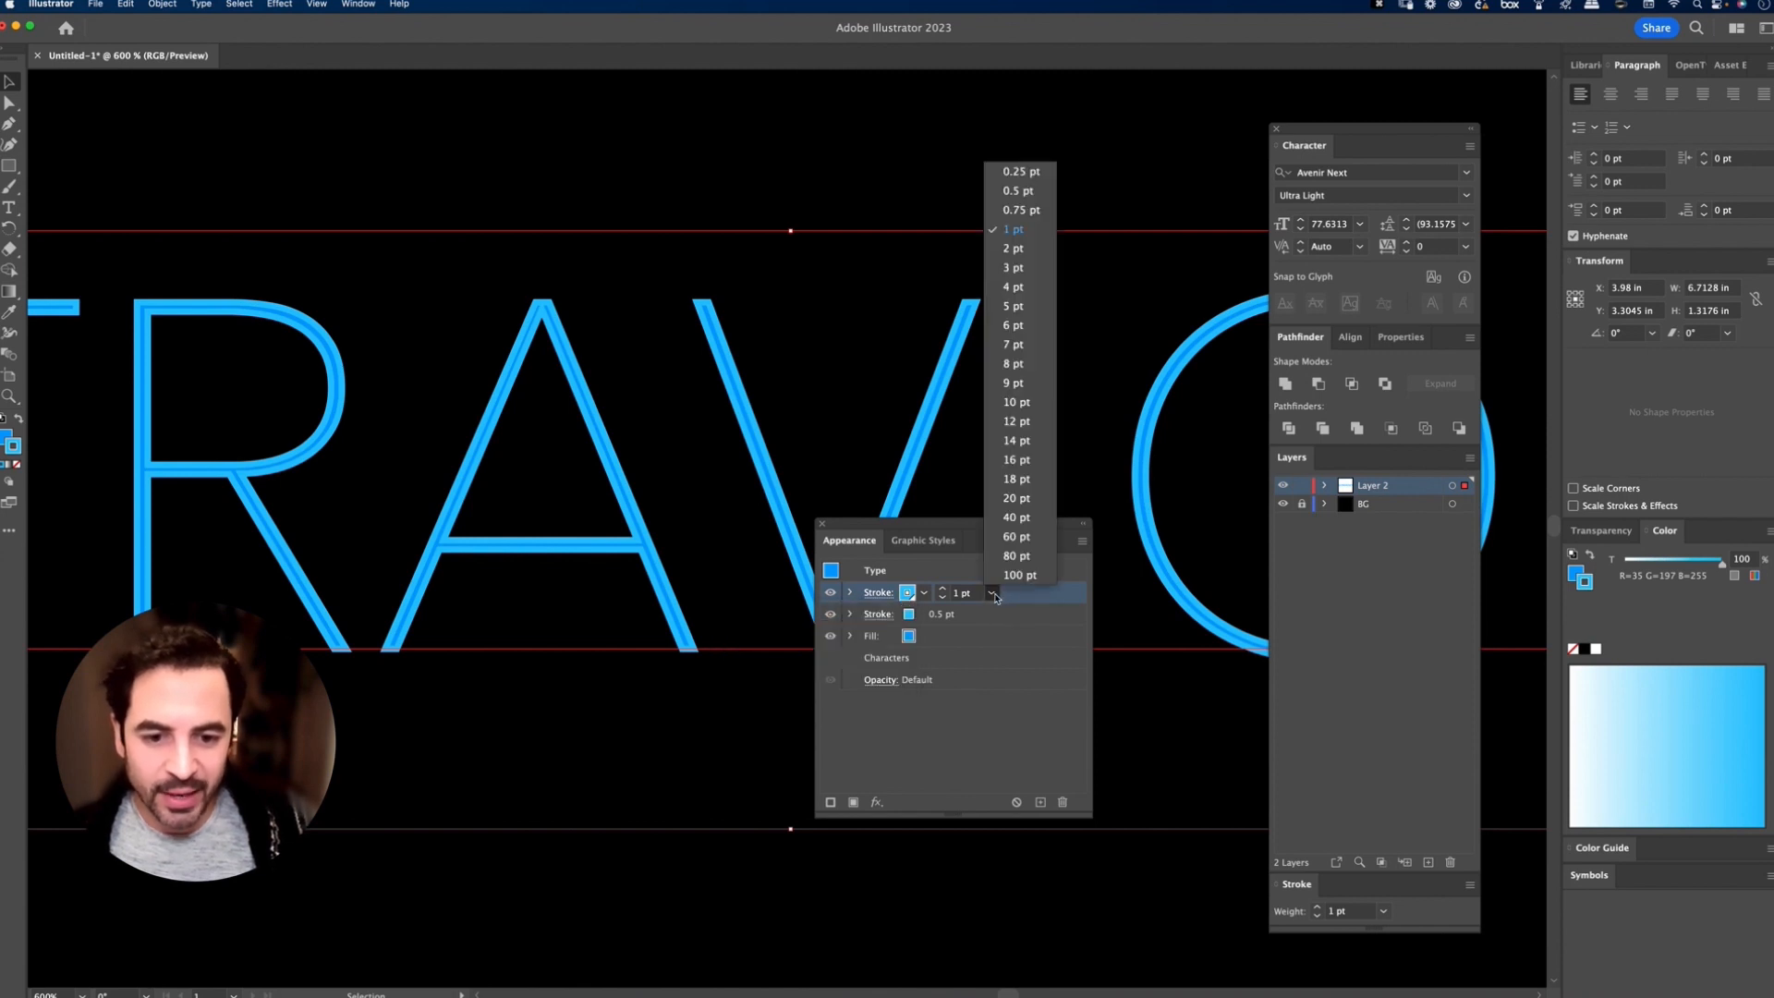
pyautogui.click(1020, 173)
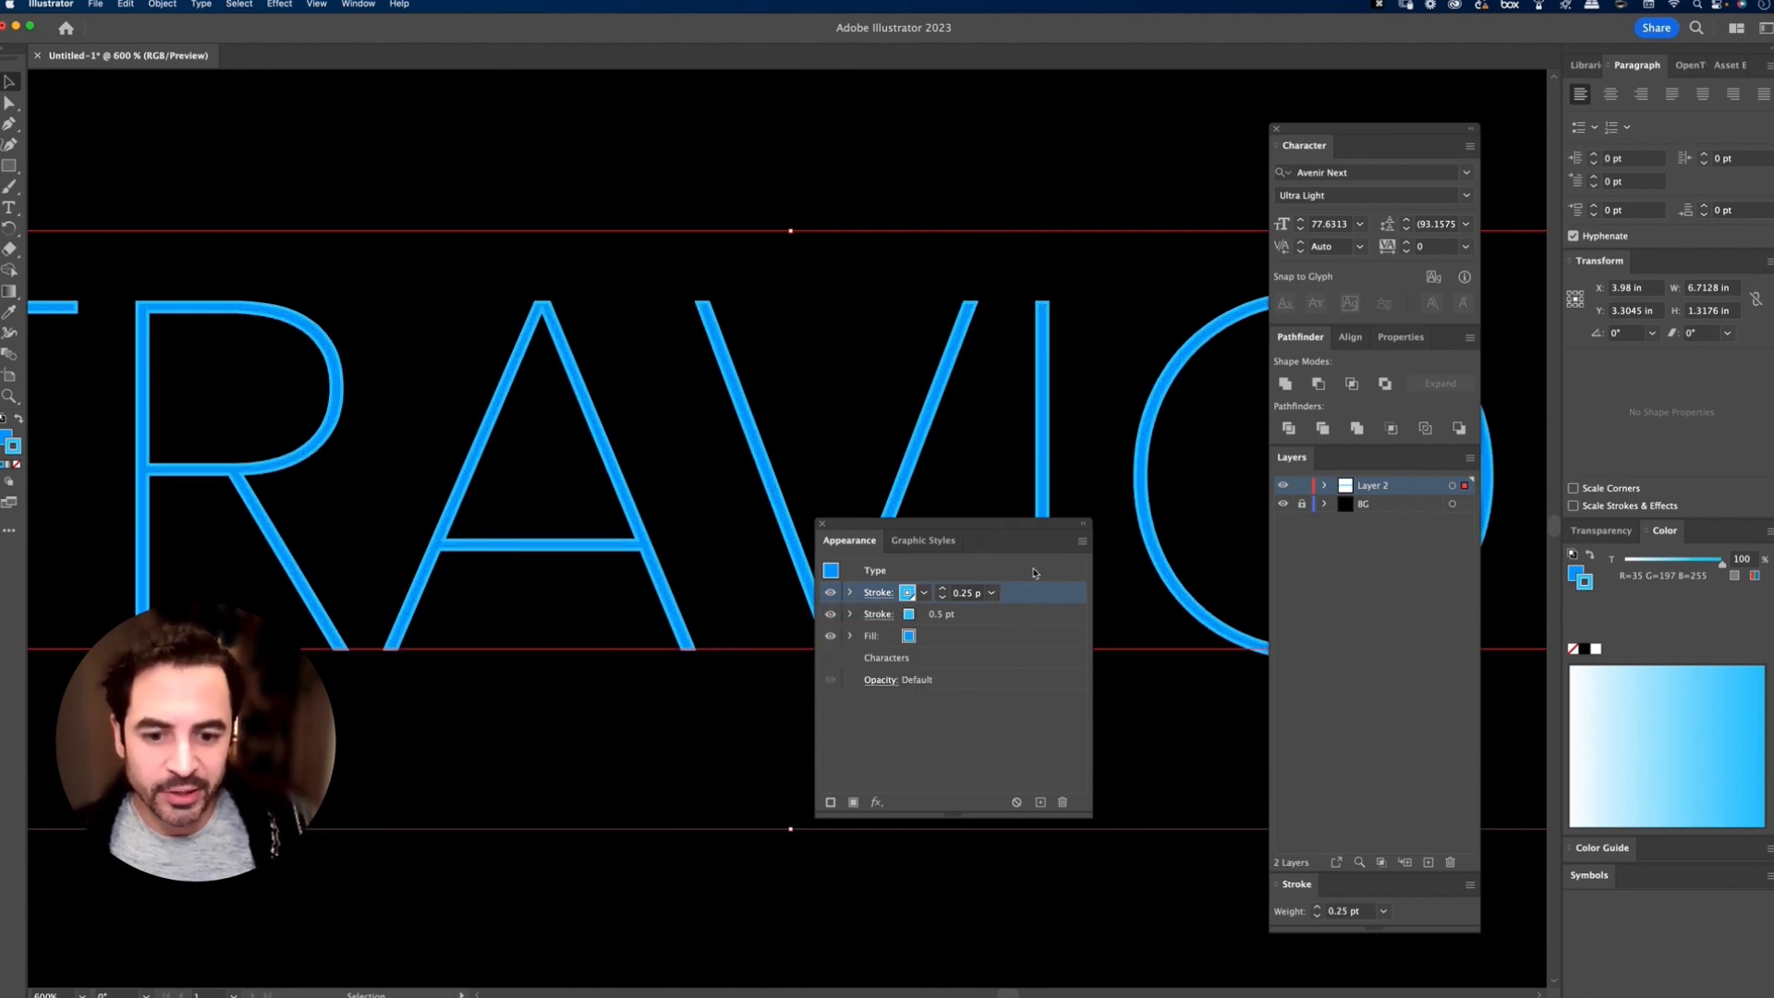
# Step: Recolour the 0.25 pt top stroke with a new paler blue global swatch of R=148, G=233, B=255
pyautogui.click(923, 593)
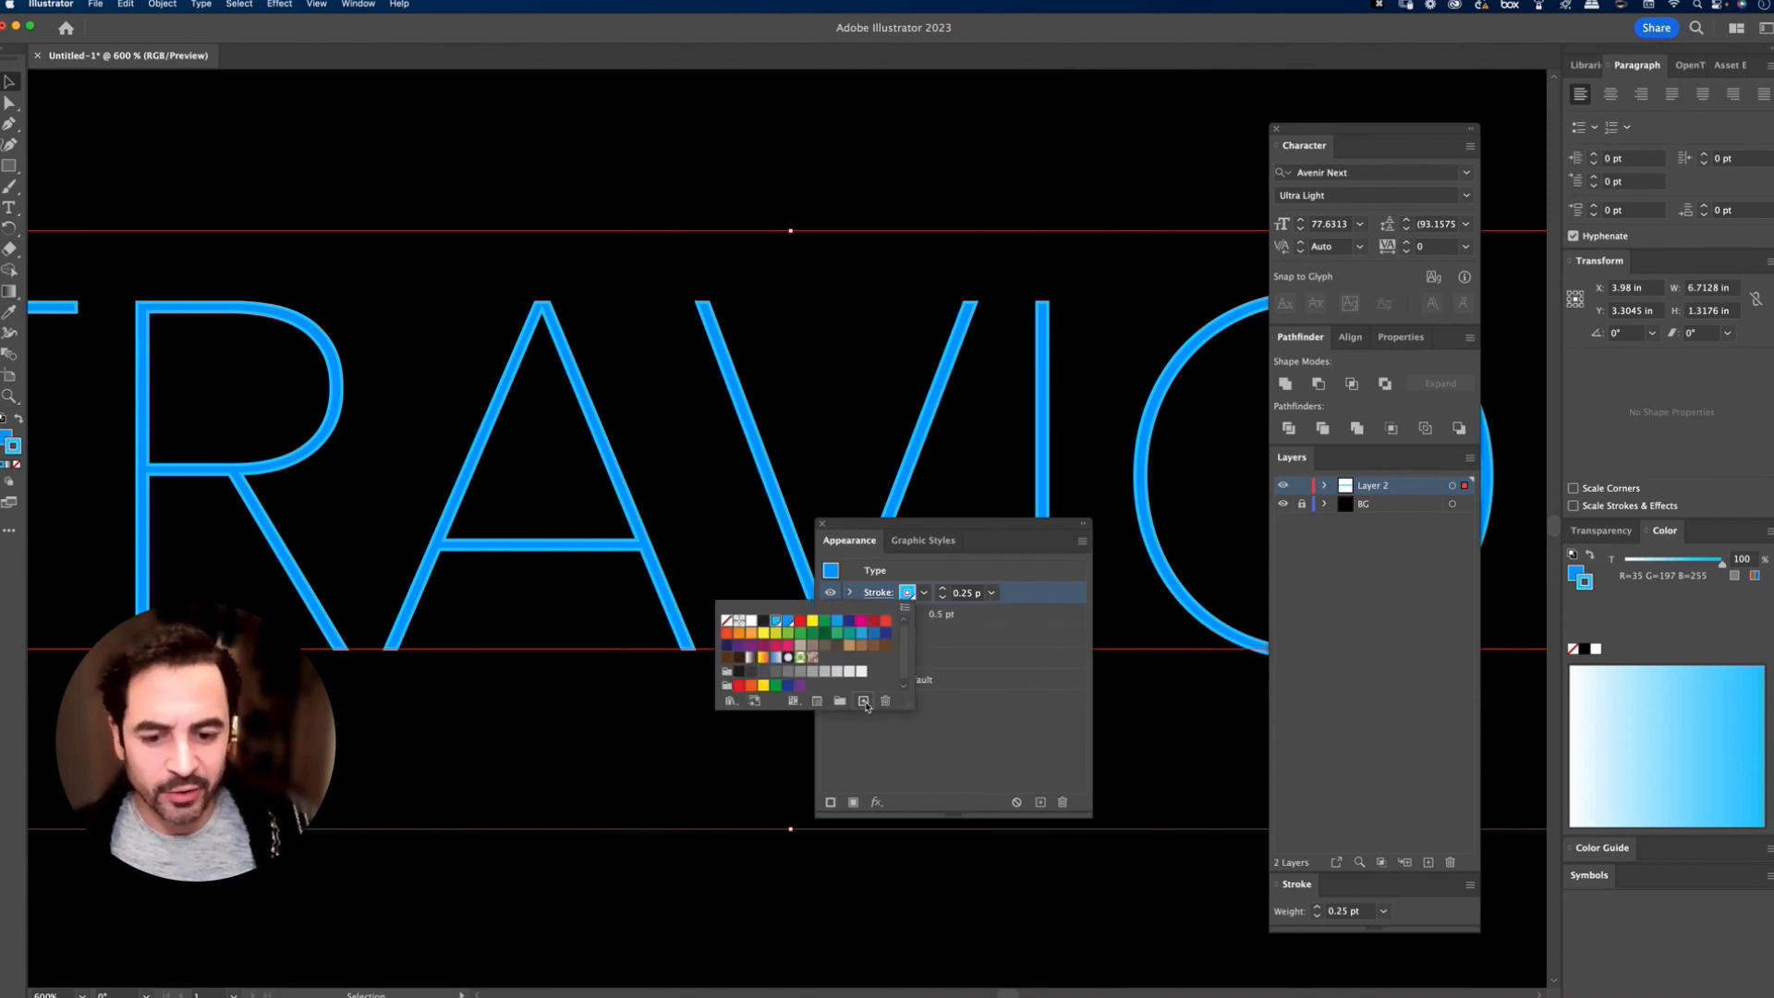
pyautogui.click(865, 704)
pyautogui.moveTo(631, 660)
pyautogui.mouseDown()
pyautogui.moveTo(577, 630)
pyautogui.moveTo(609, 633)
pyautogui.mouseUp()
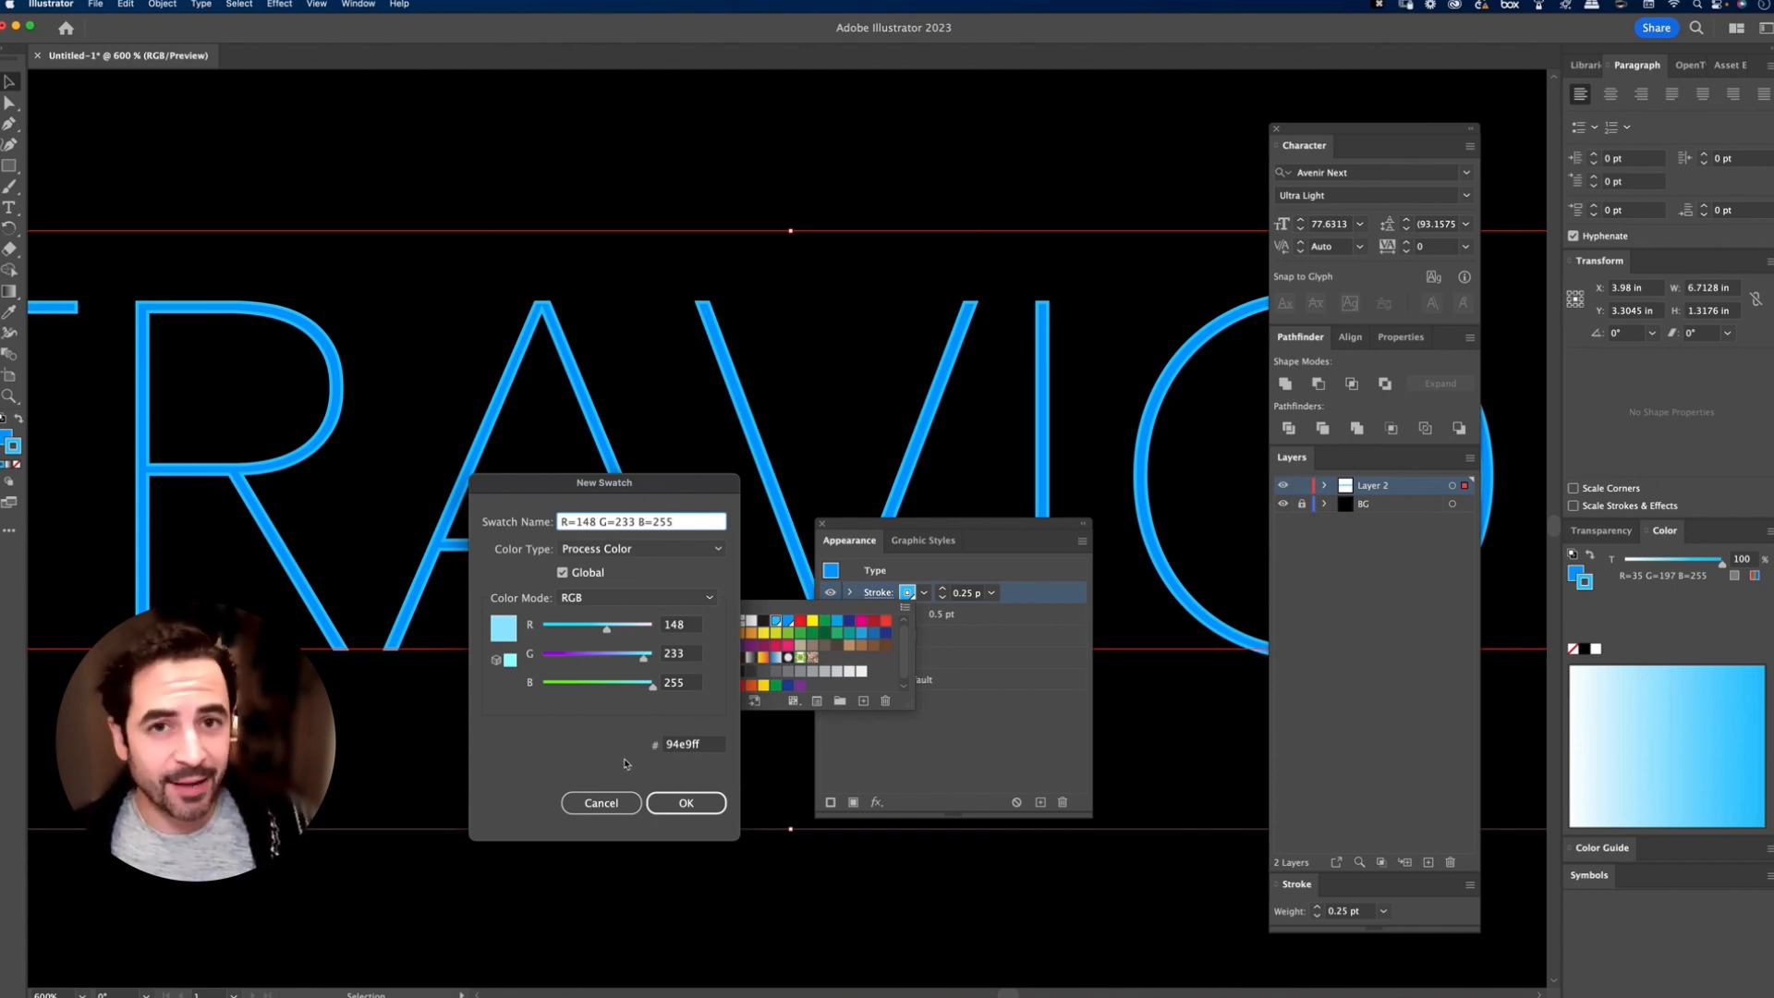
pyautogui.click(686, 803)
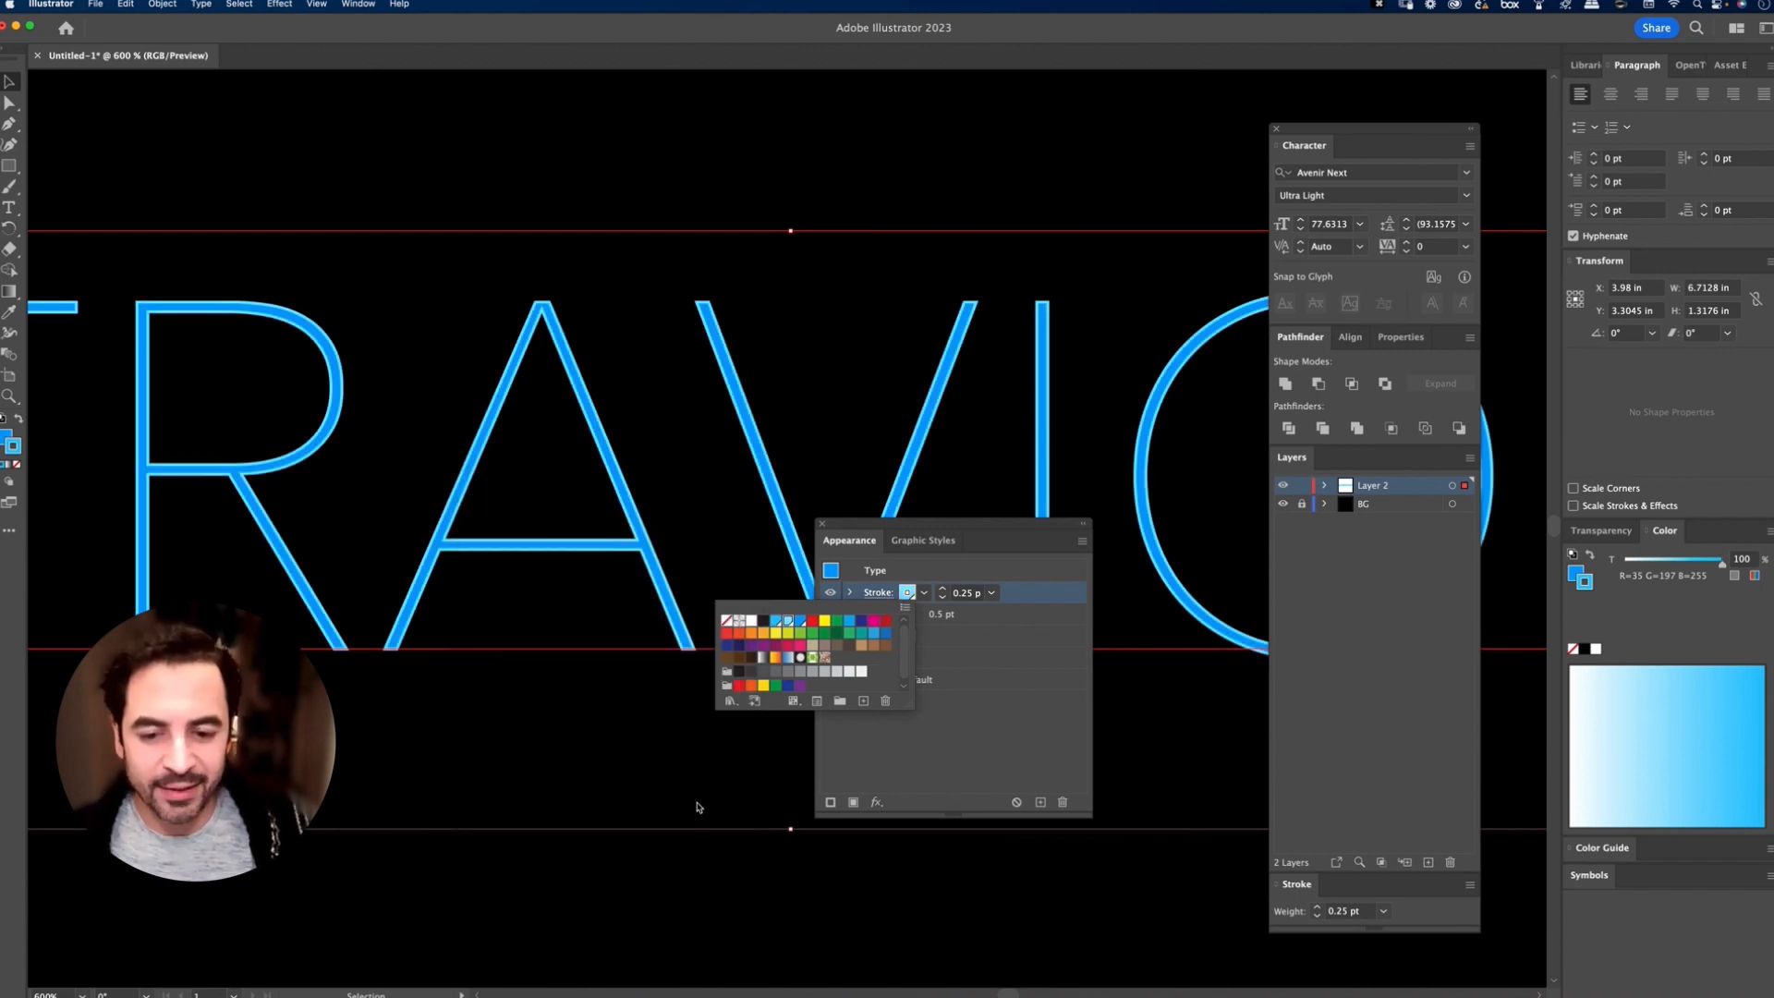
# Step: Toggle the visibility of the R=35 G=197 B=255 stroke to check its effect and set its weight to 1 pt
pyautogui.click(1003, 752)
pyautogui.click(832, 618)
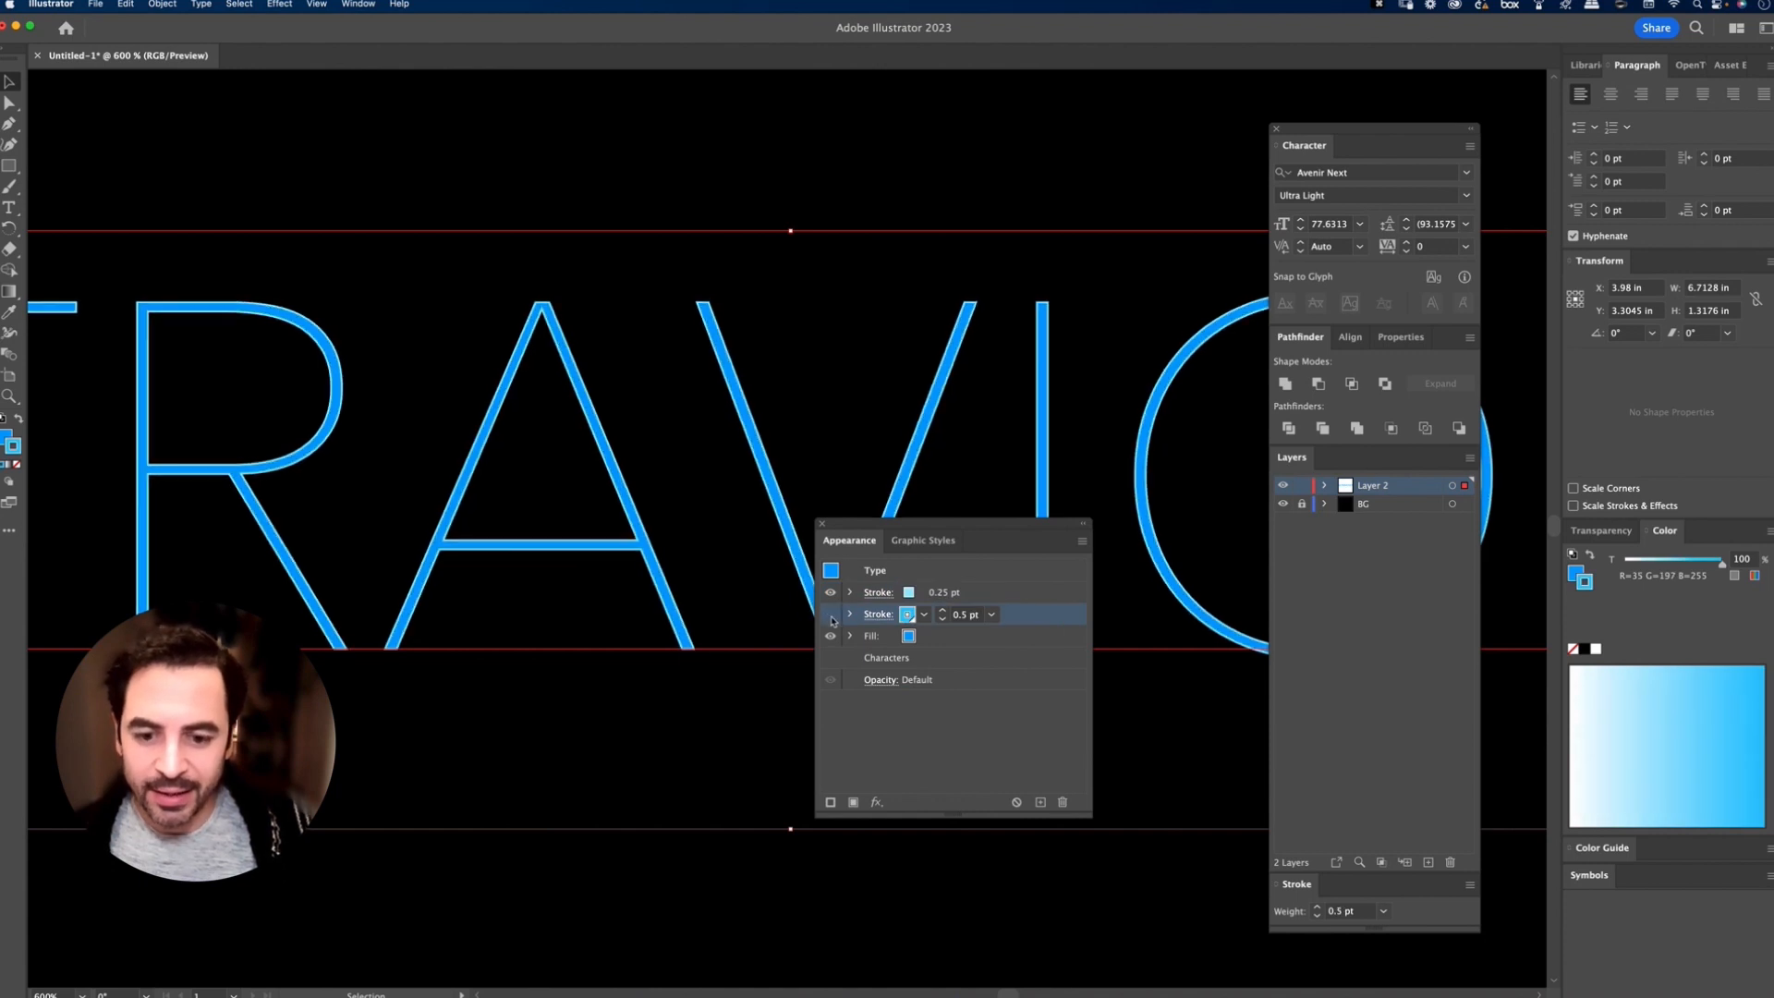
pyautogui.click(833, 619)
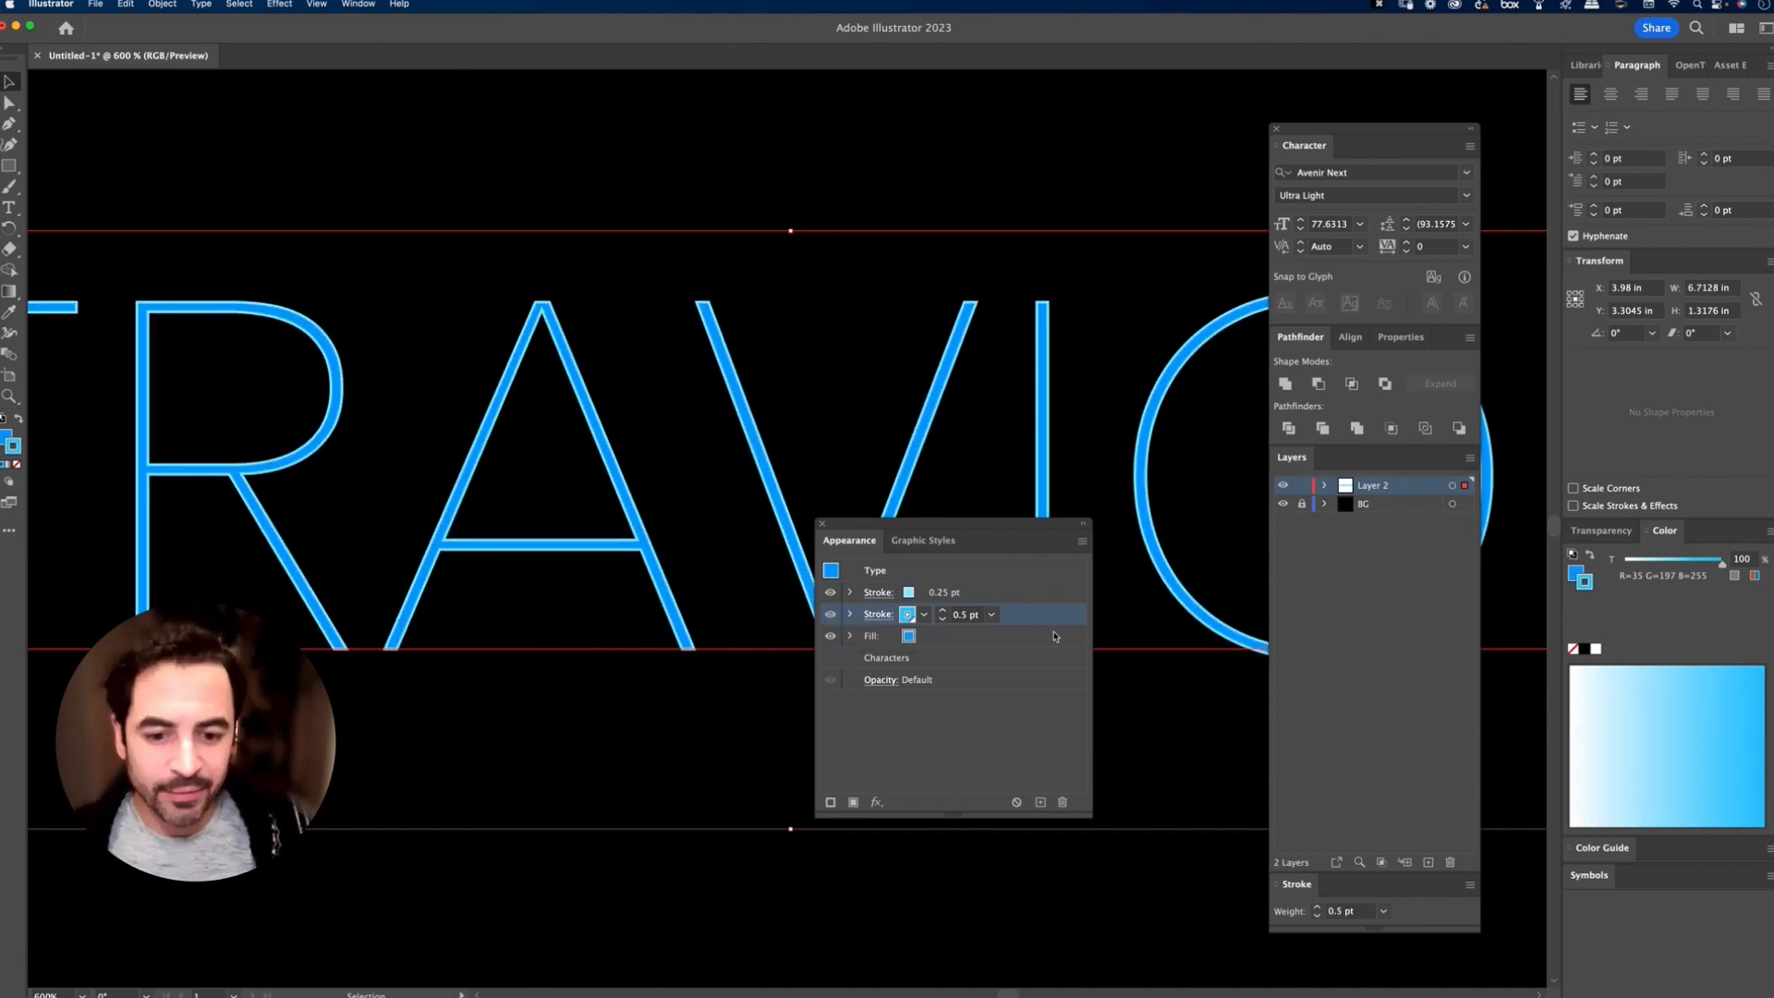
pyautogui.click(992, 615)
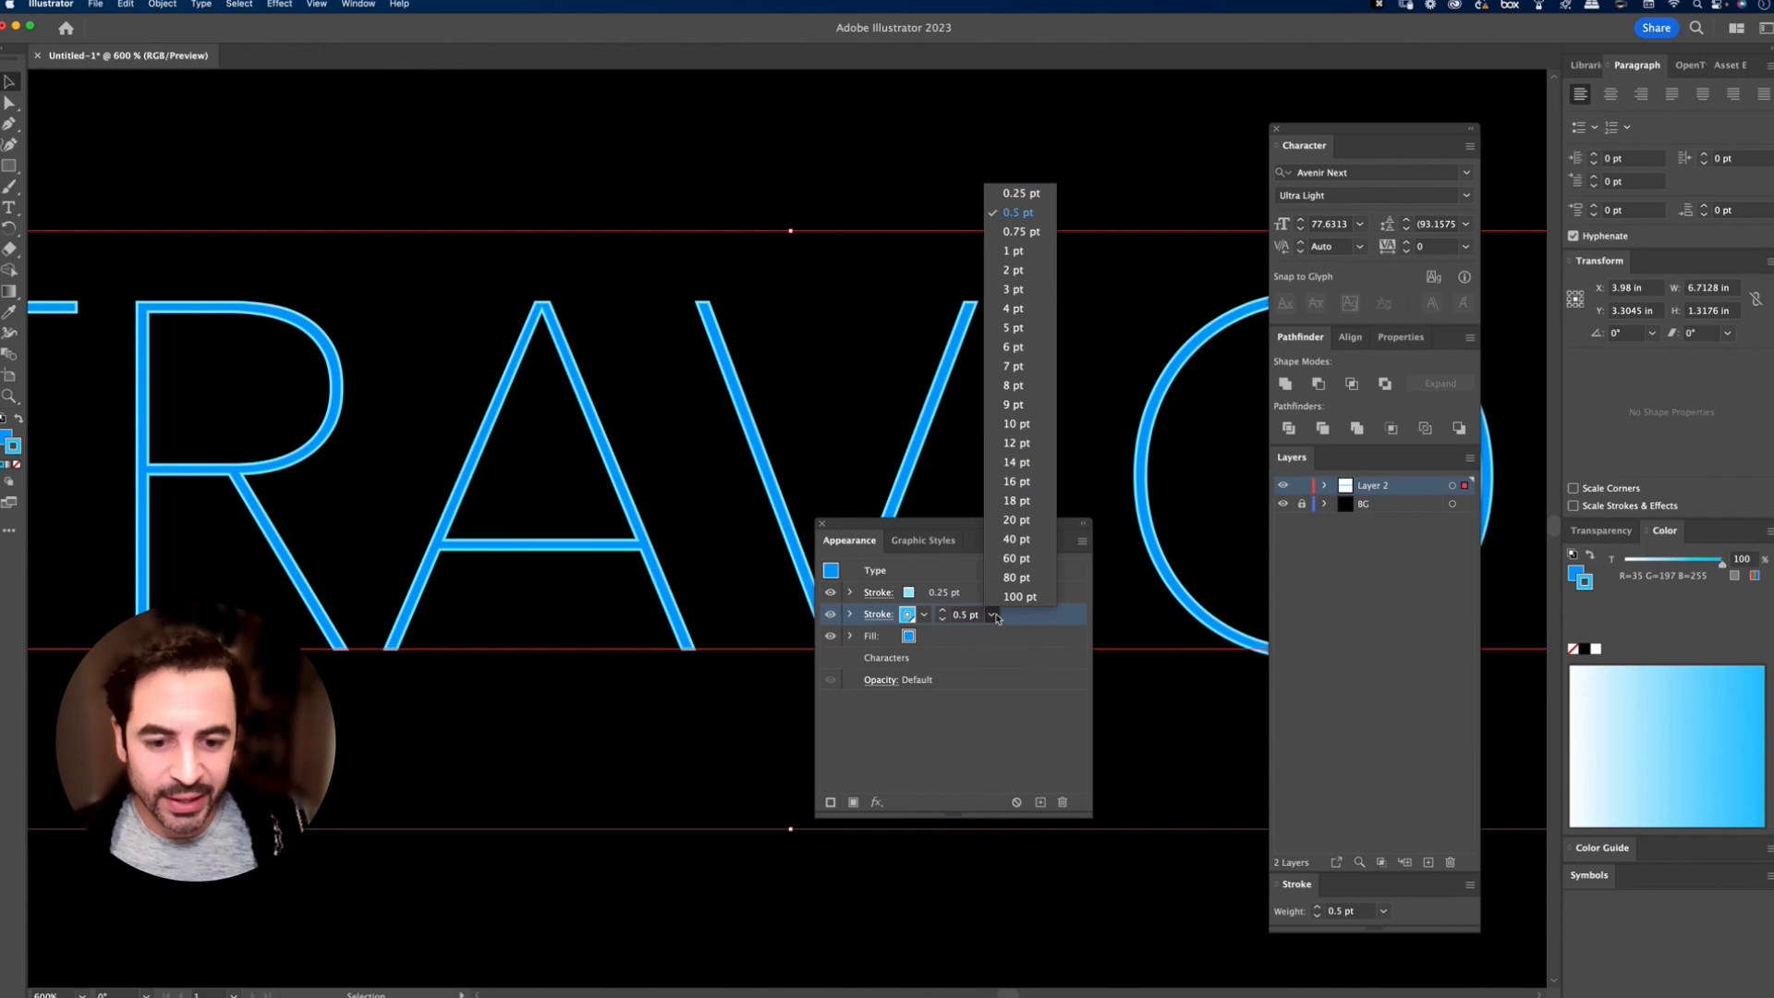
pyautogui.click(1019, 263)
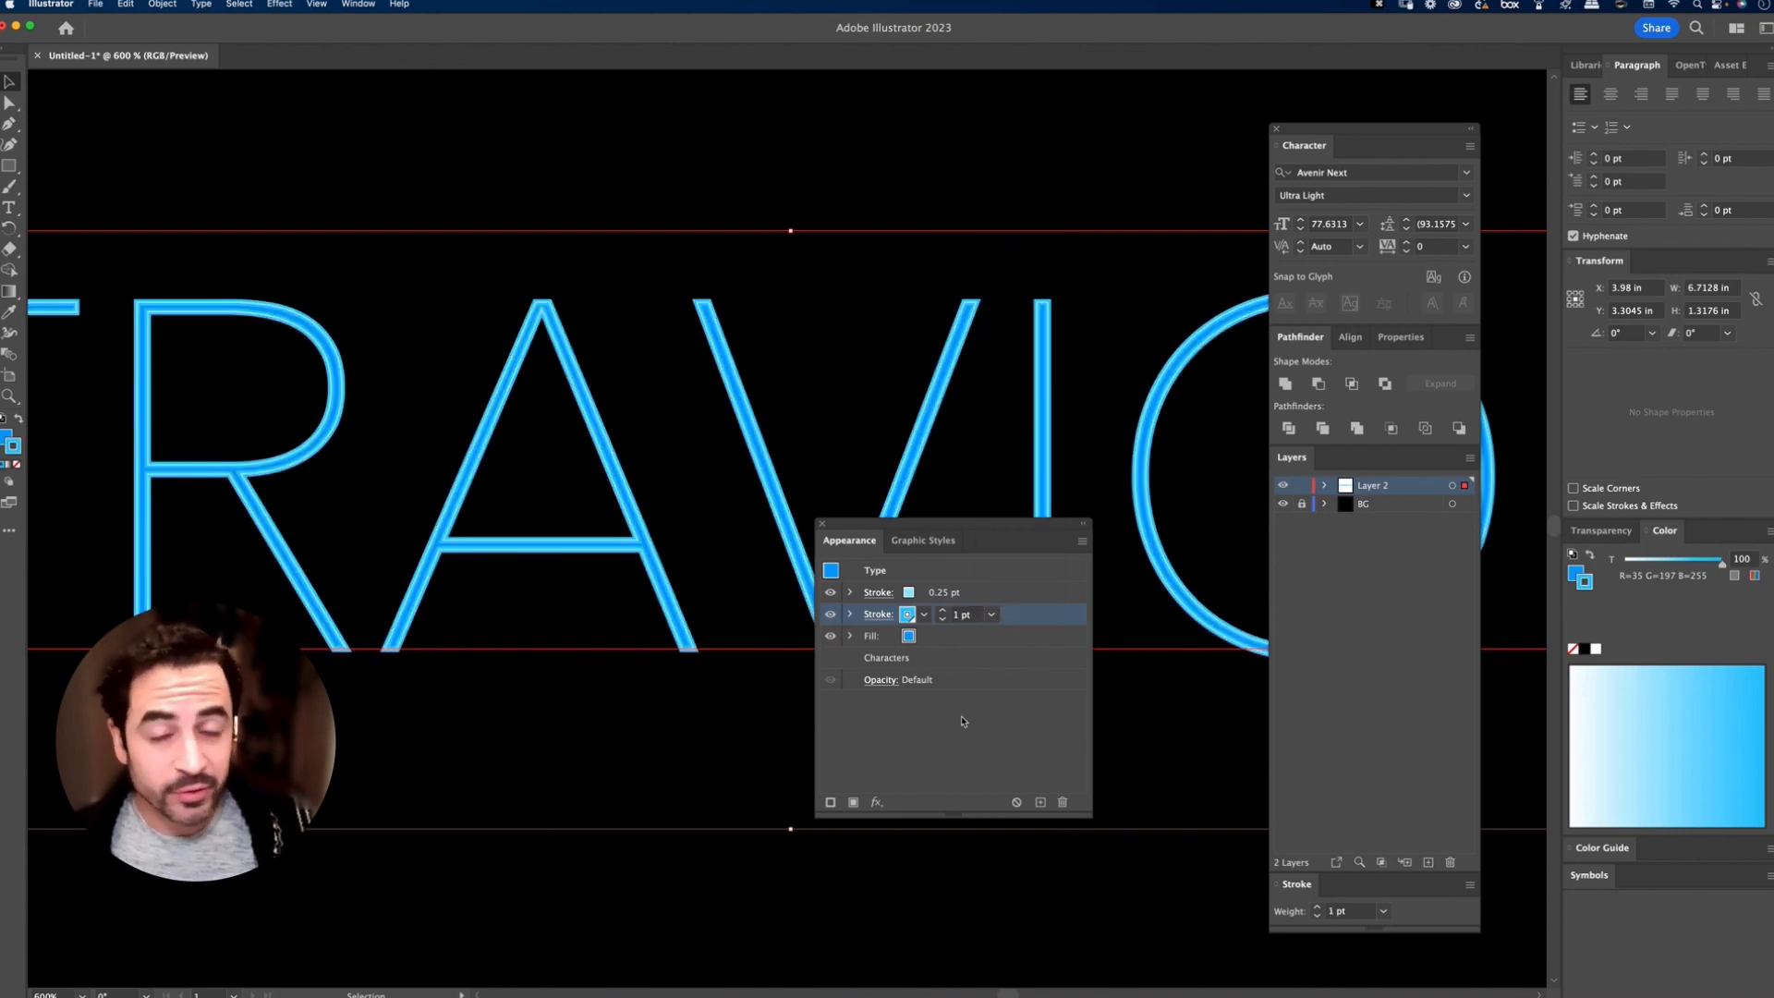
# Step: Apply an Offset Path effect of 0.25 px with miter joins to the pale blue 0.25 pt top stroke
pyautogui.click(1017, 594)
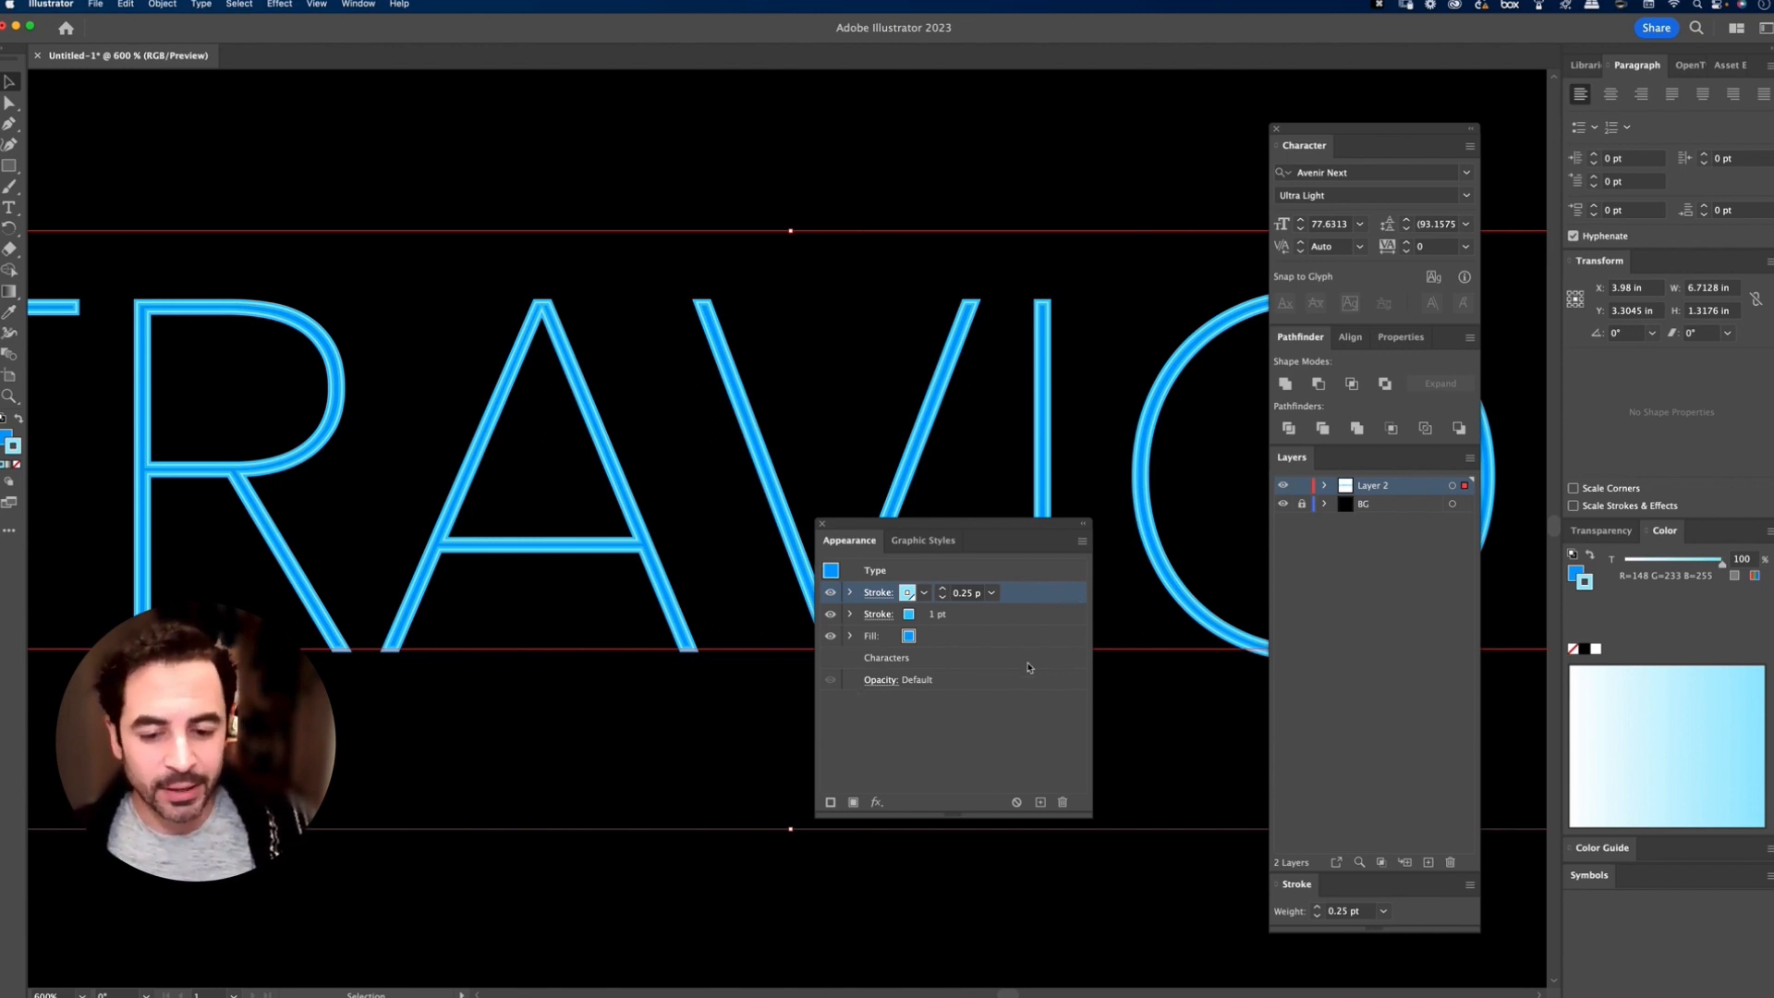
pyautogui.click(877, 804)
pyautogui.moveTo(952, 733)
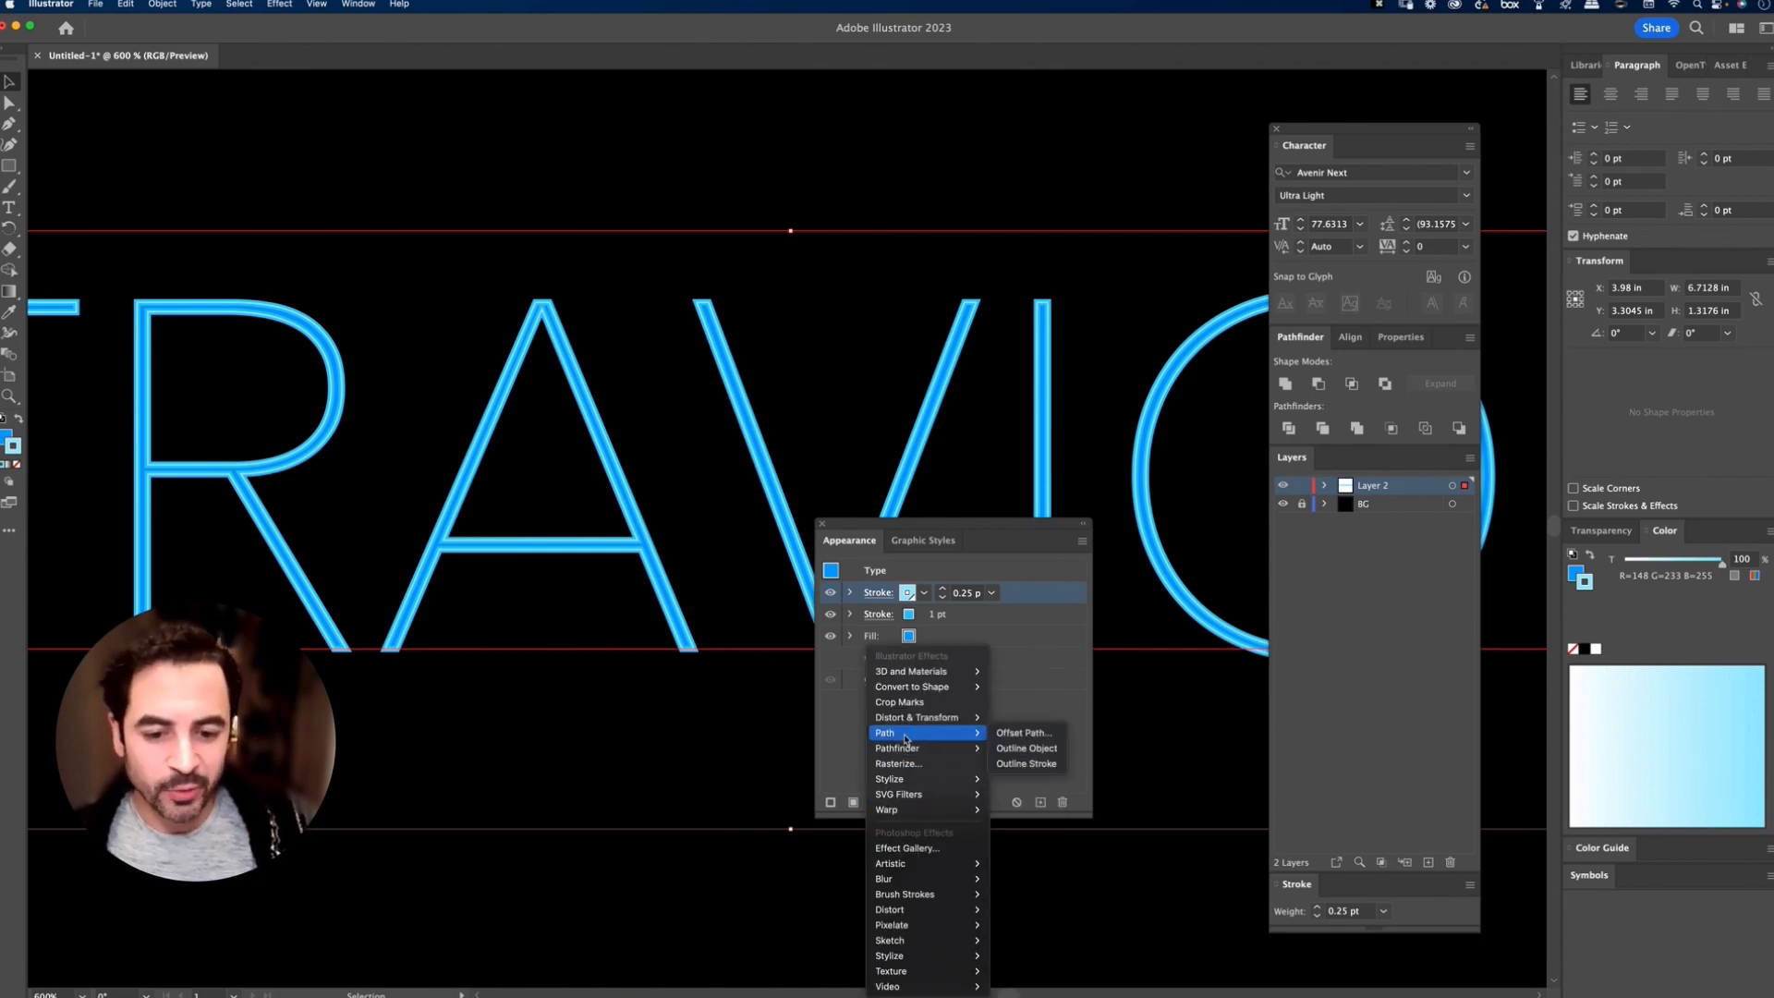
pyautogui.click(1025, 733)
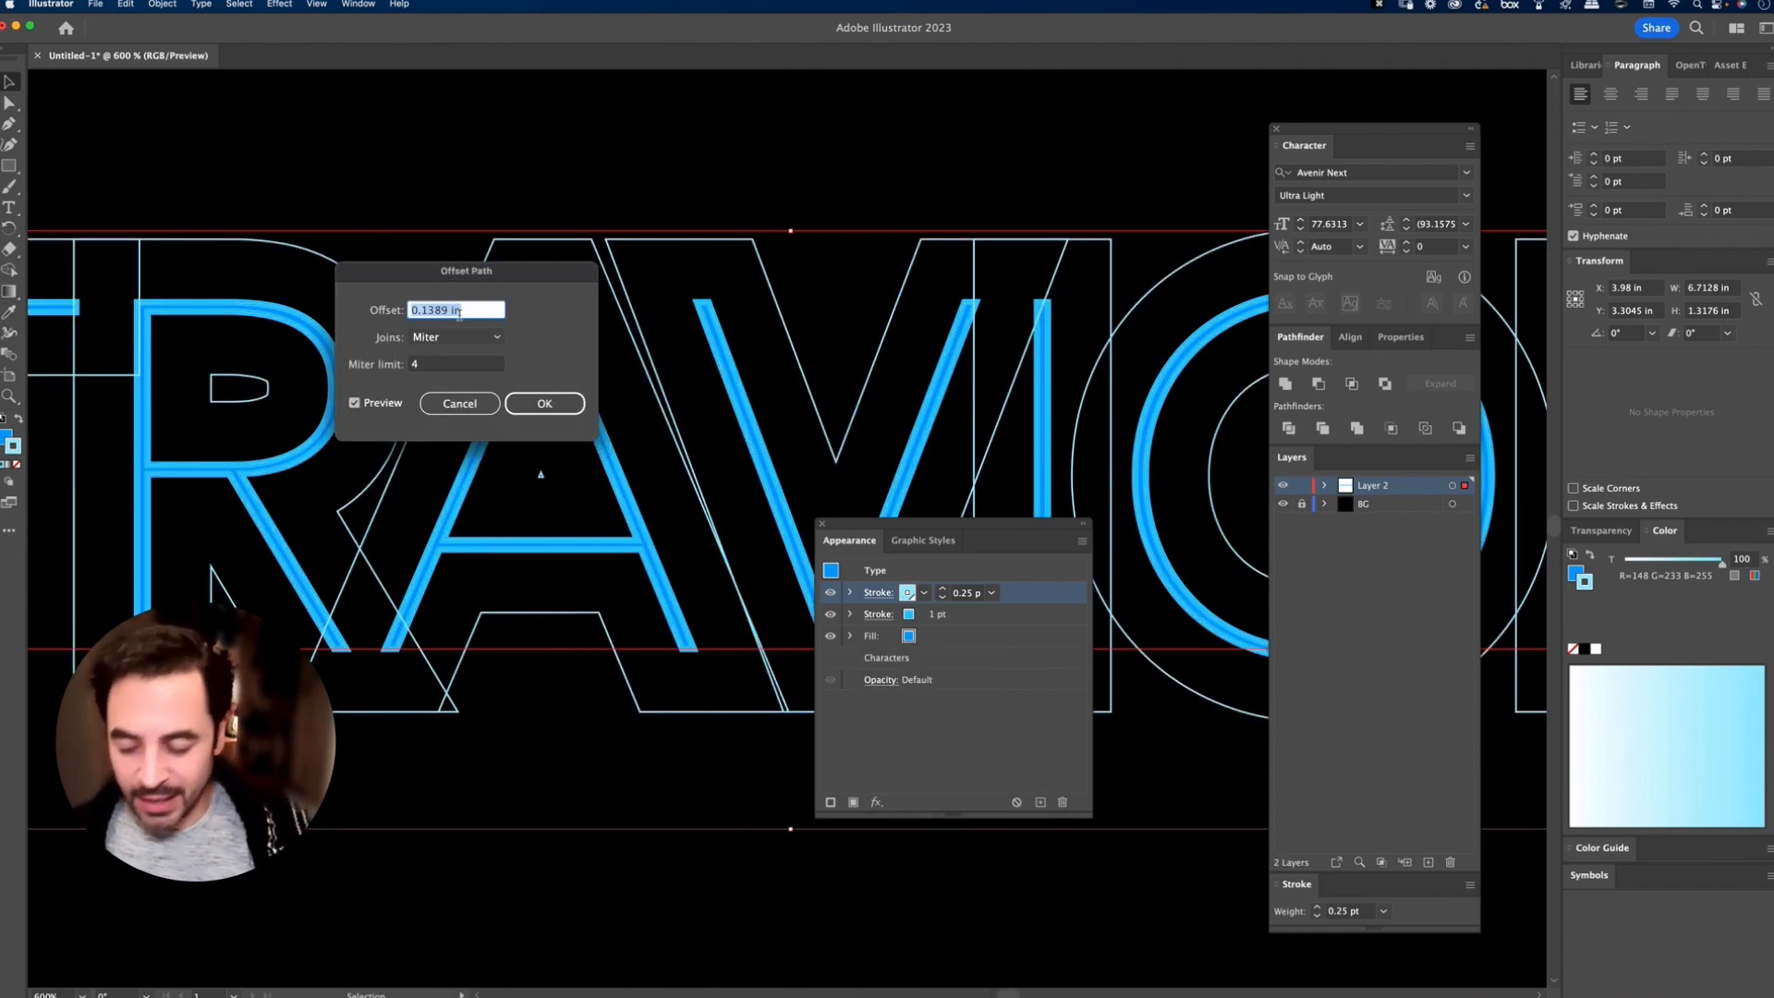
pyautogui.write('.2')
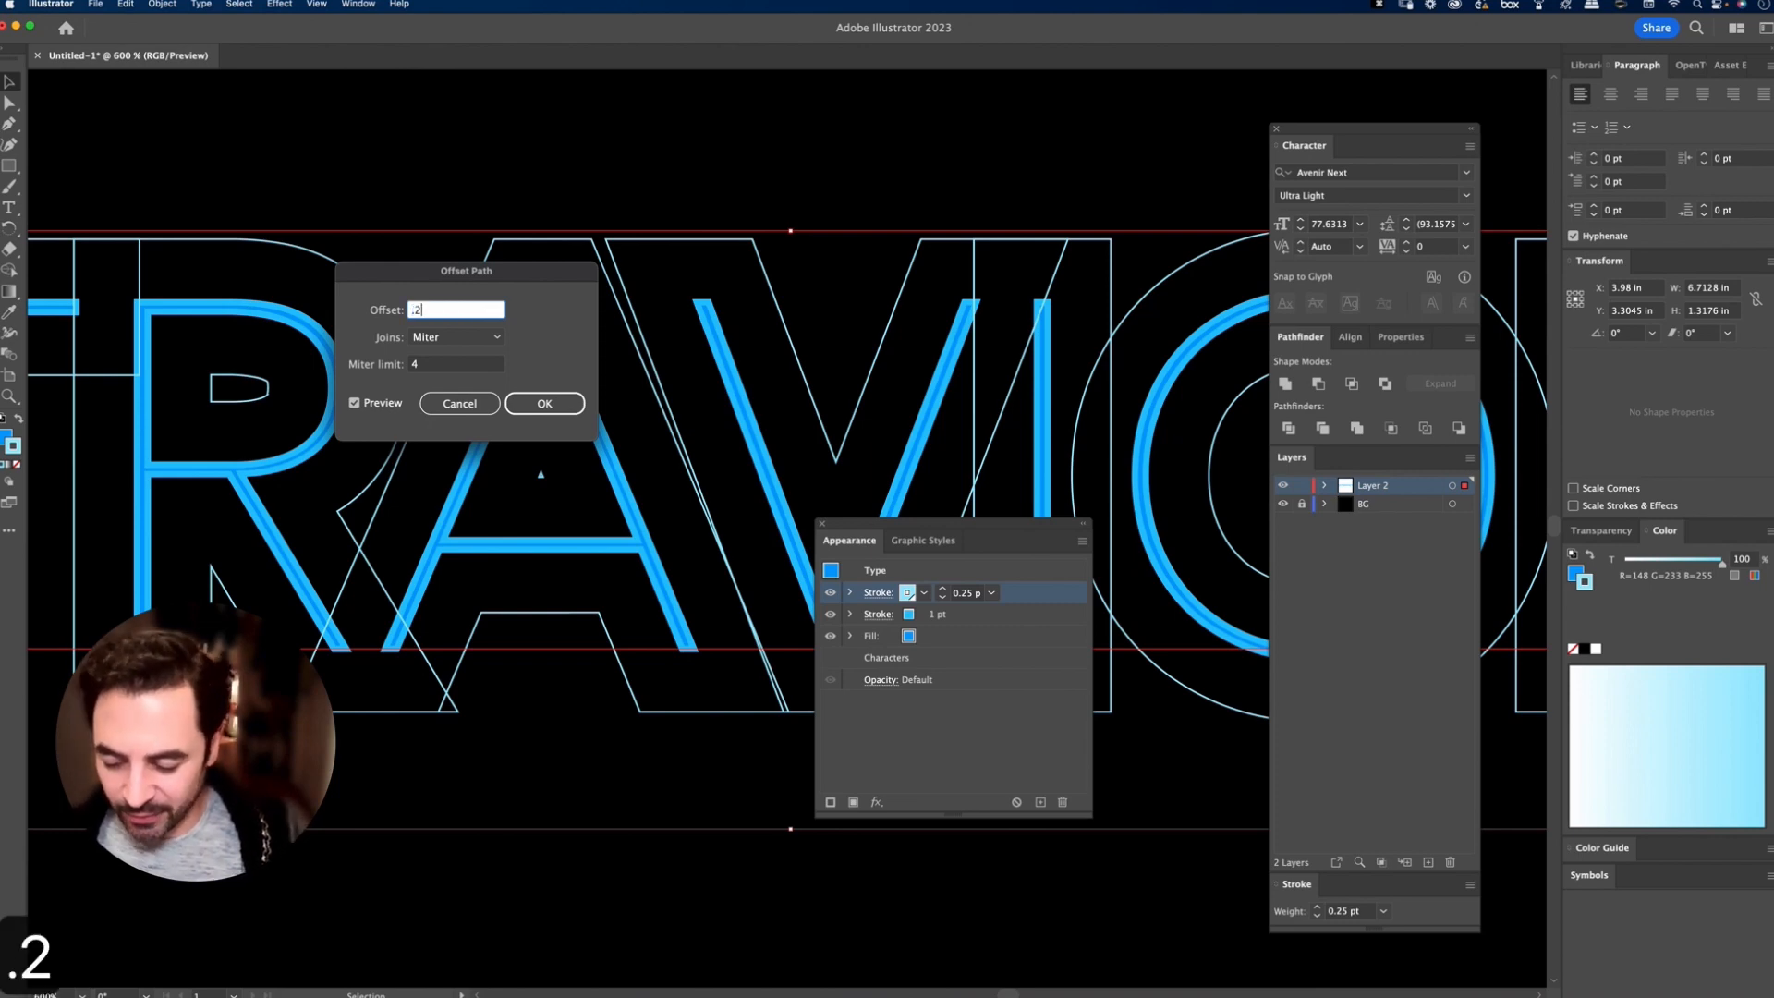
pyautogui.write('5px')
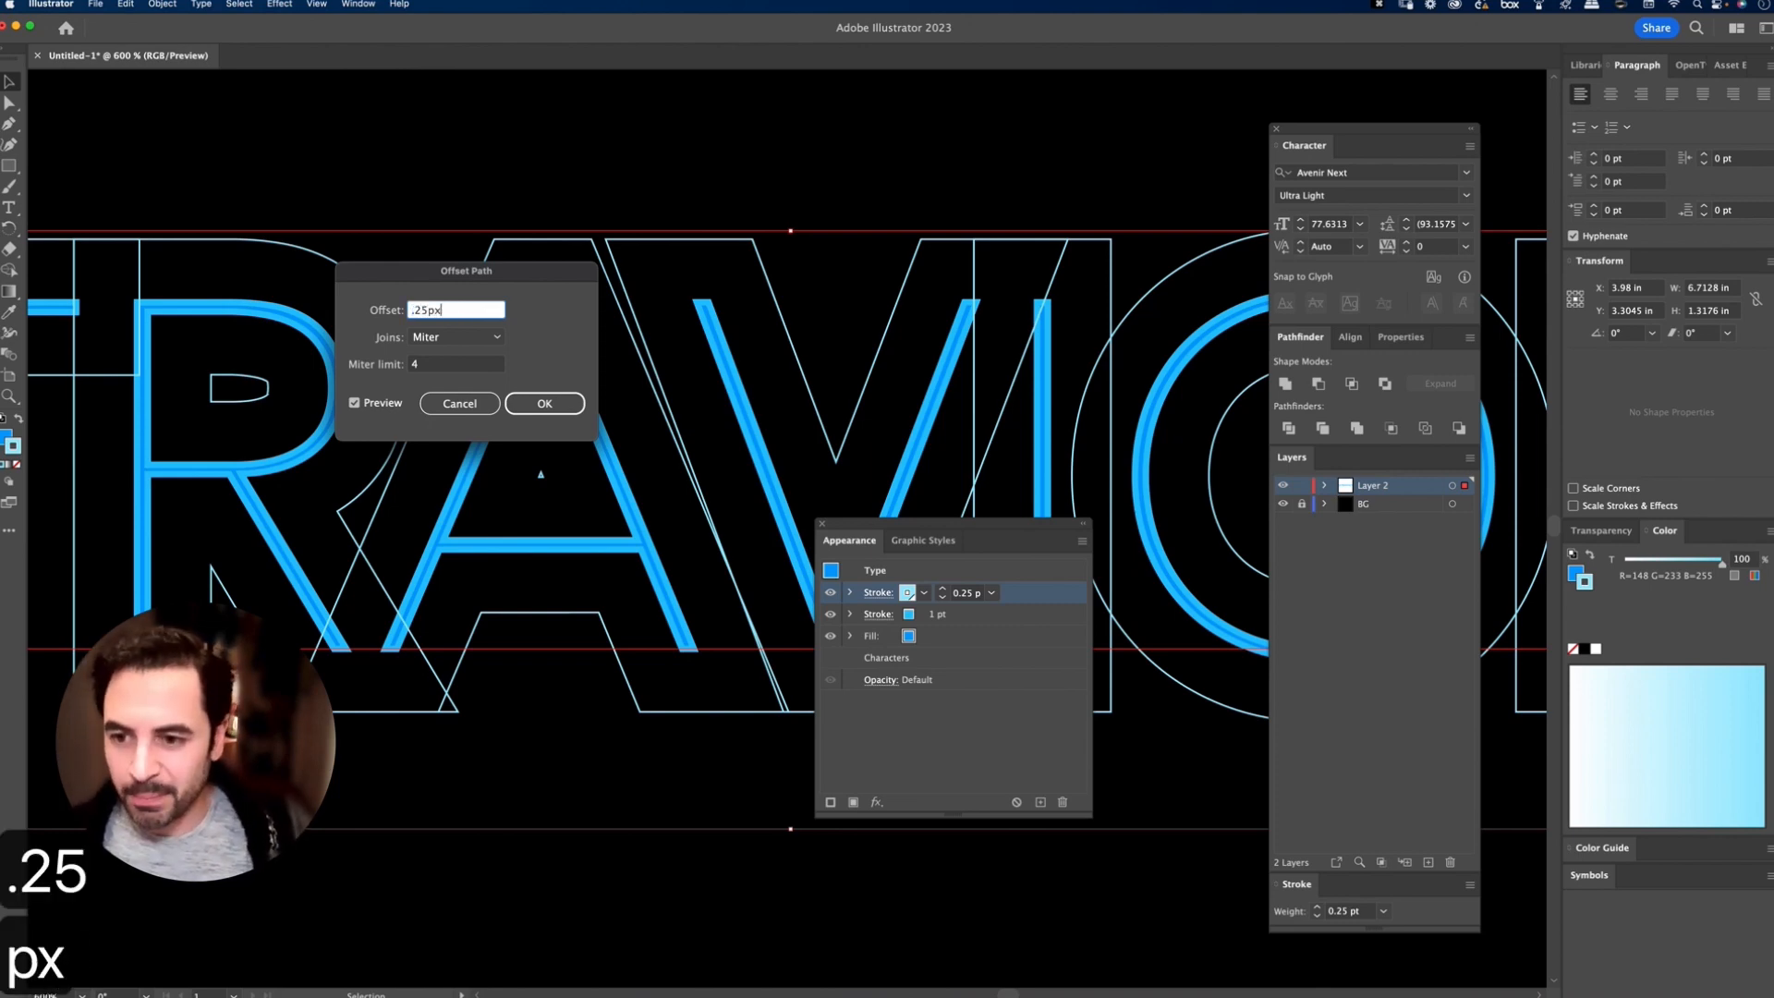
pyautogui.press('Tab')
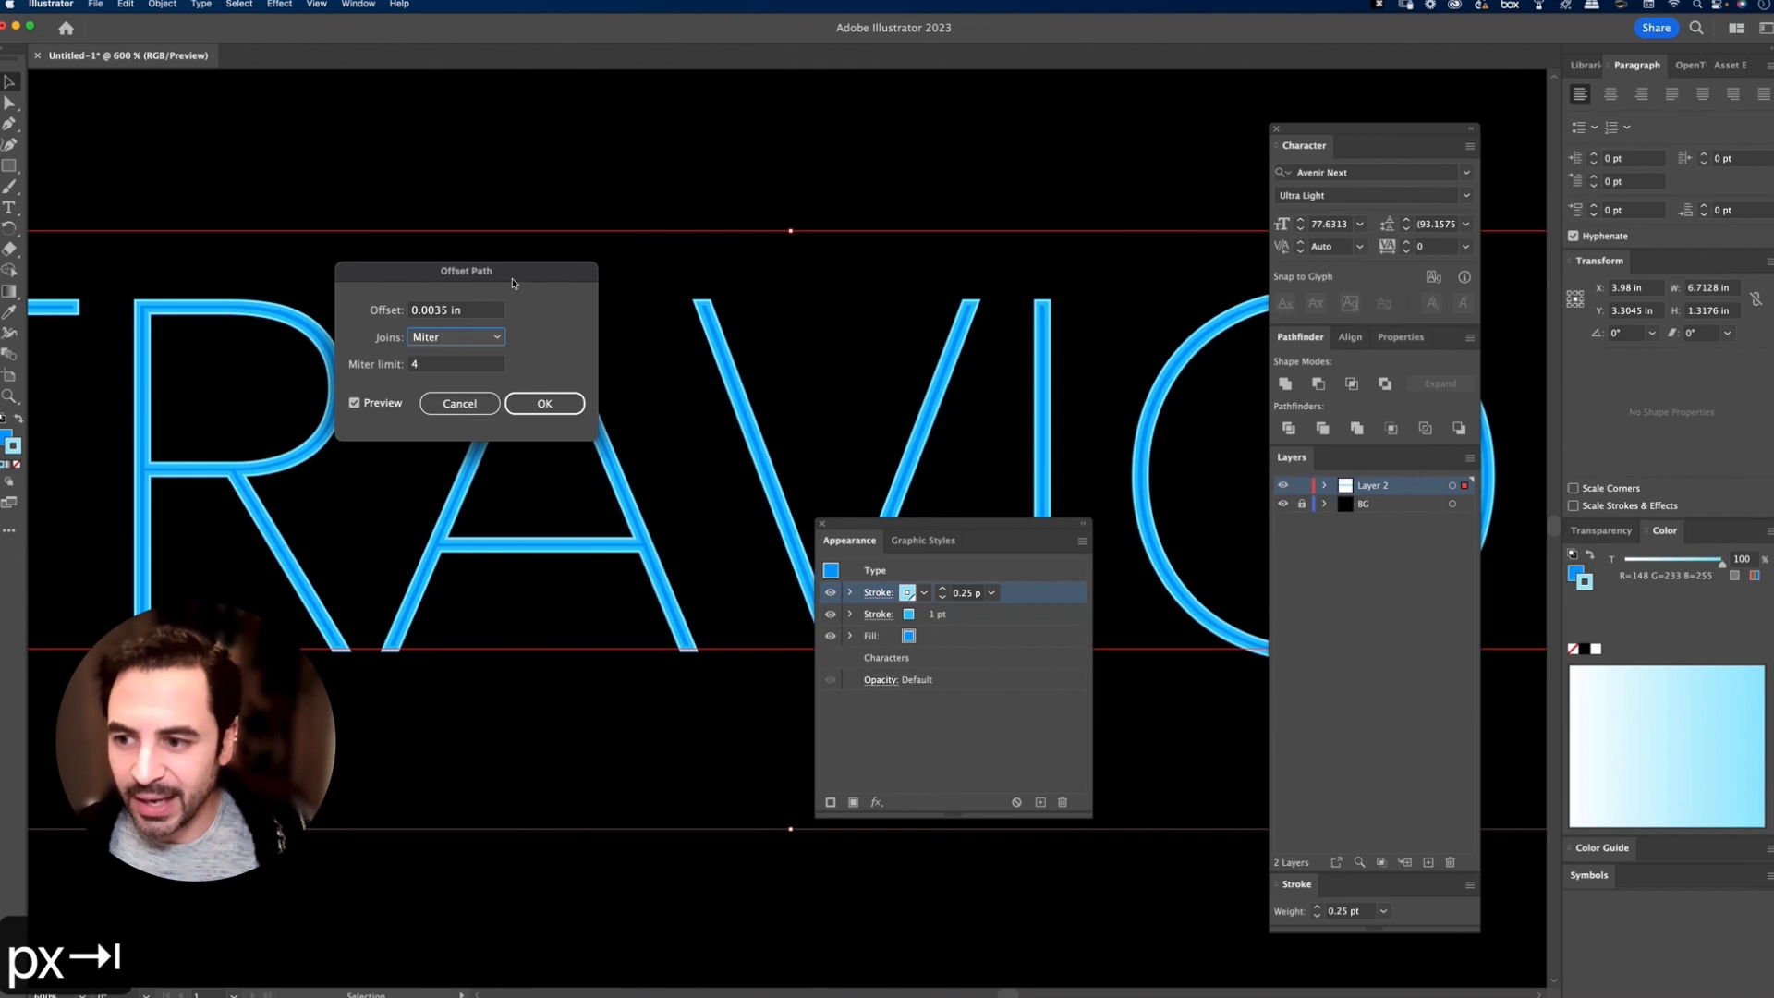
pyautogui.moveTo(513, 283); pyautogui.dragTo(575, 280)
pyautogui.click(605, 403)
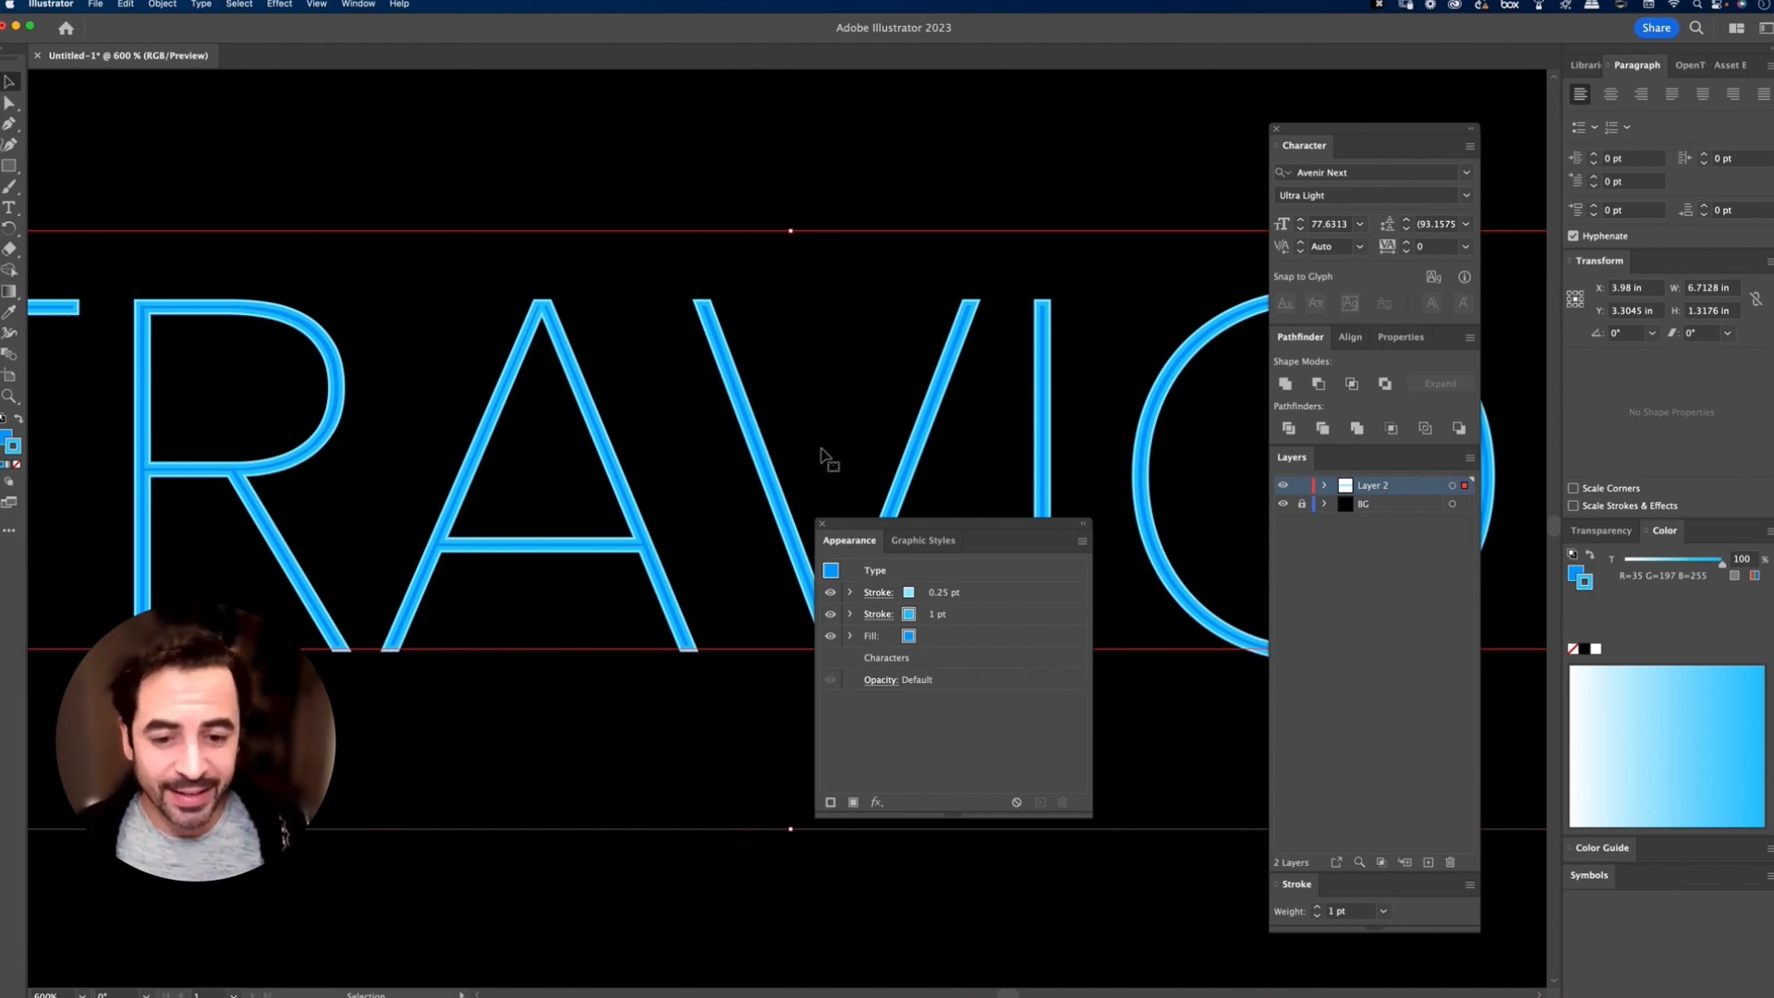
pyautogui.moveTo(924, 528); pyautogui.dragTo(962, 439)
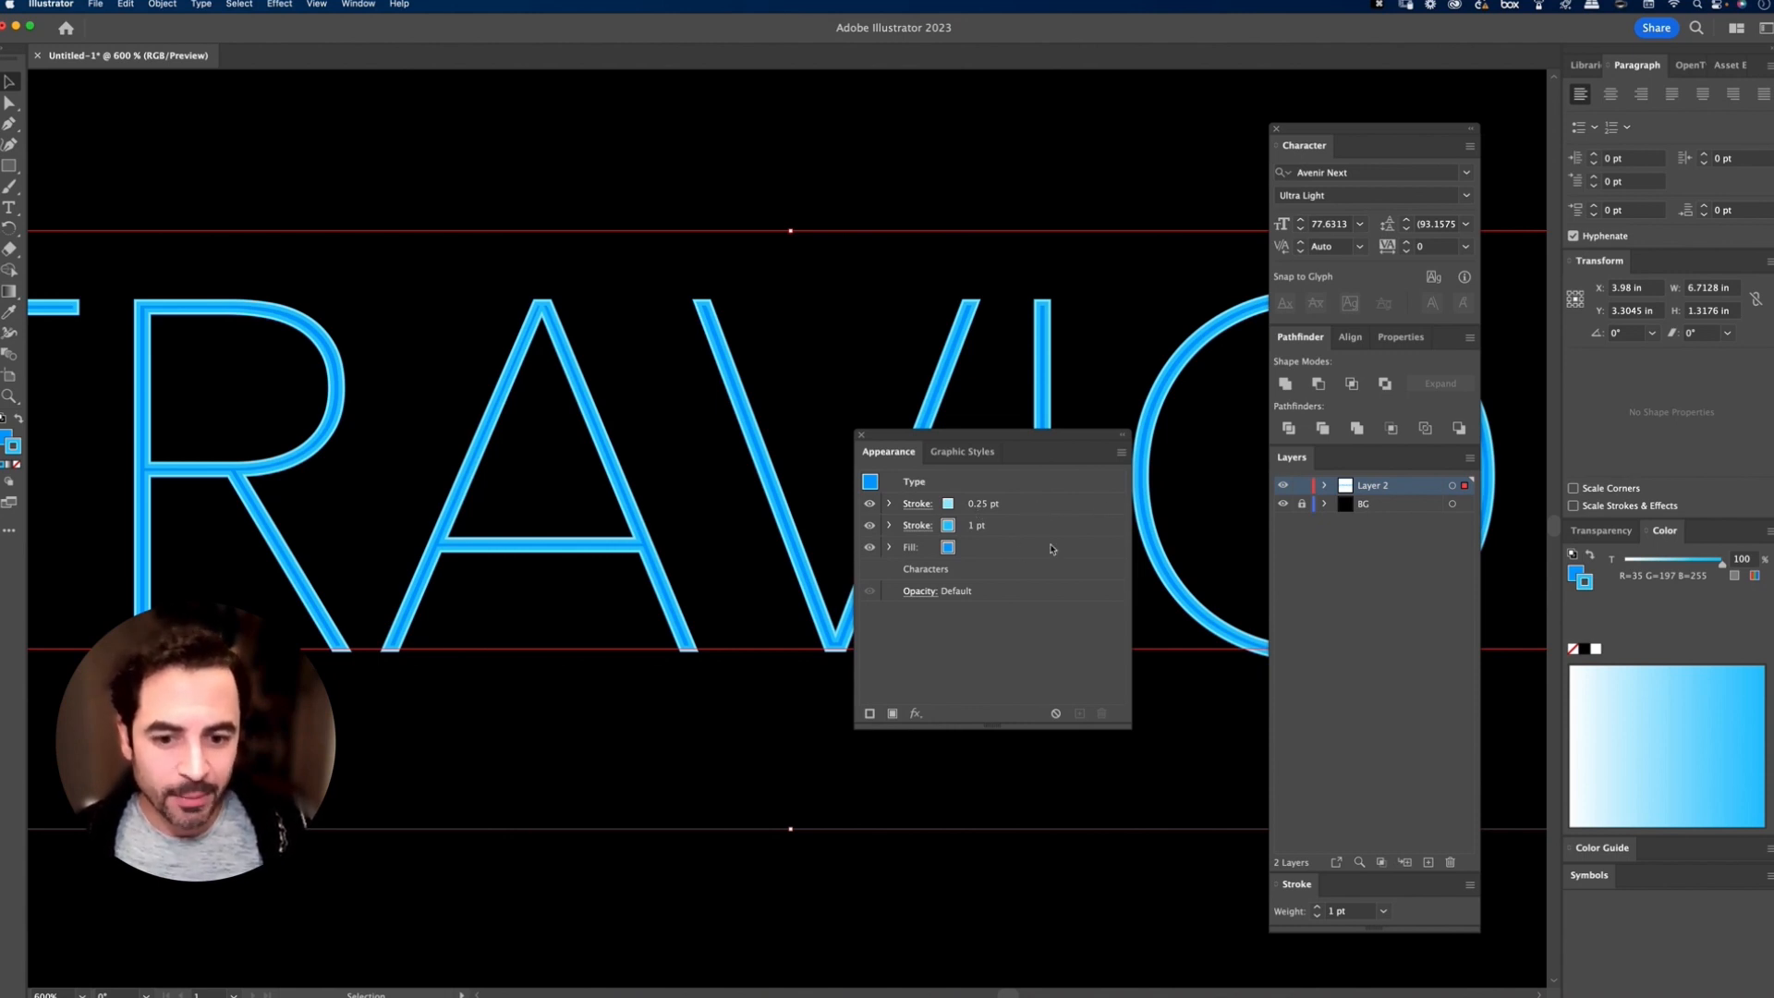
pyautogui.click(923, 550)
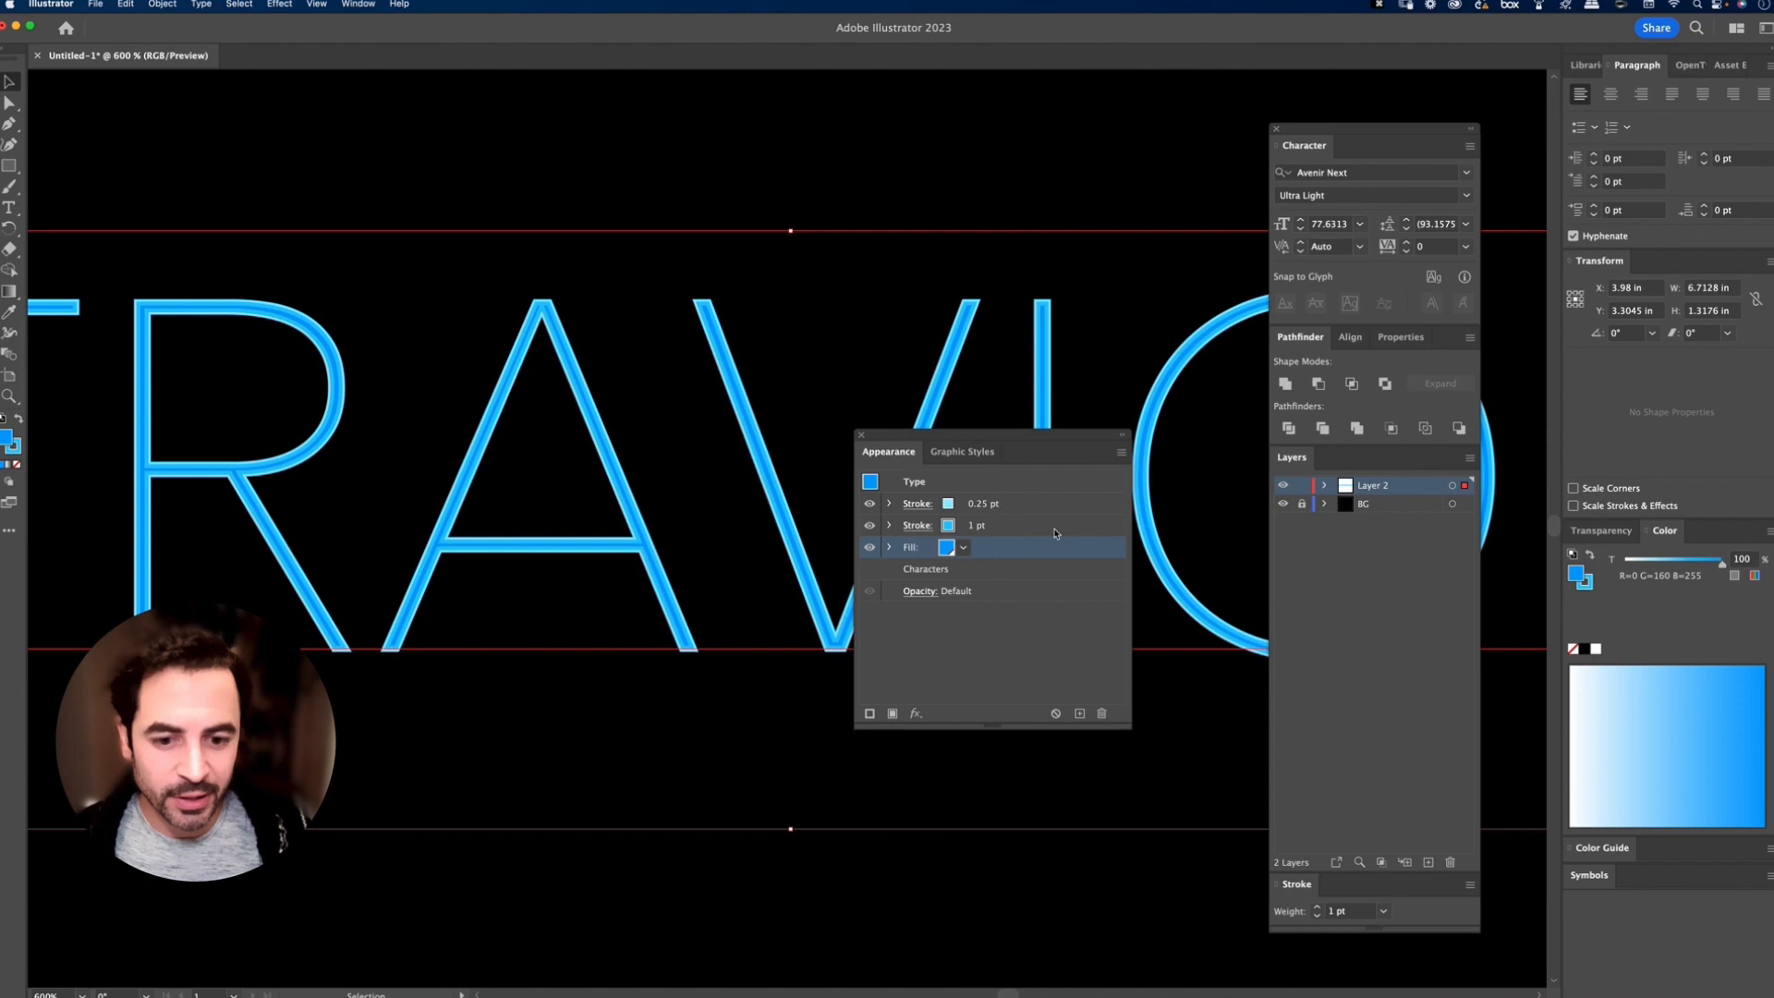
pyautogui.click(952, 551)
pyautogui.doubleClick(839, 577)
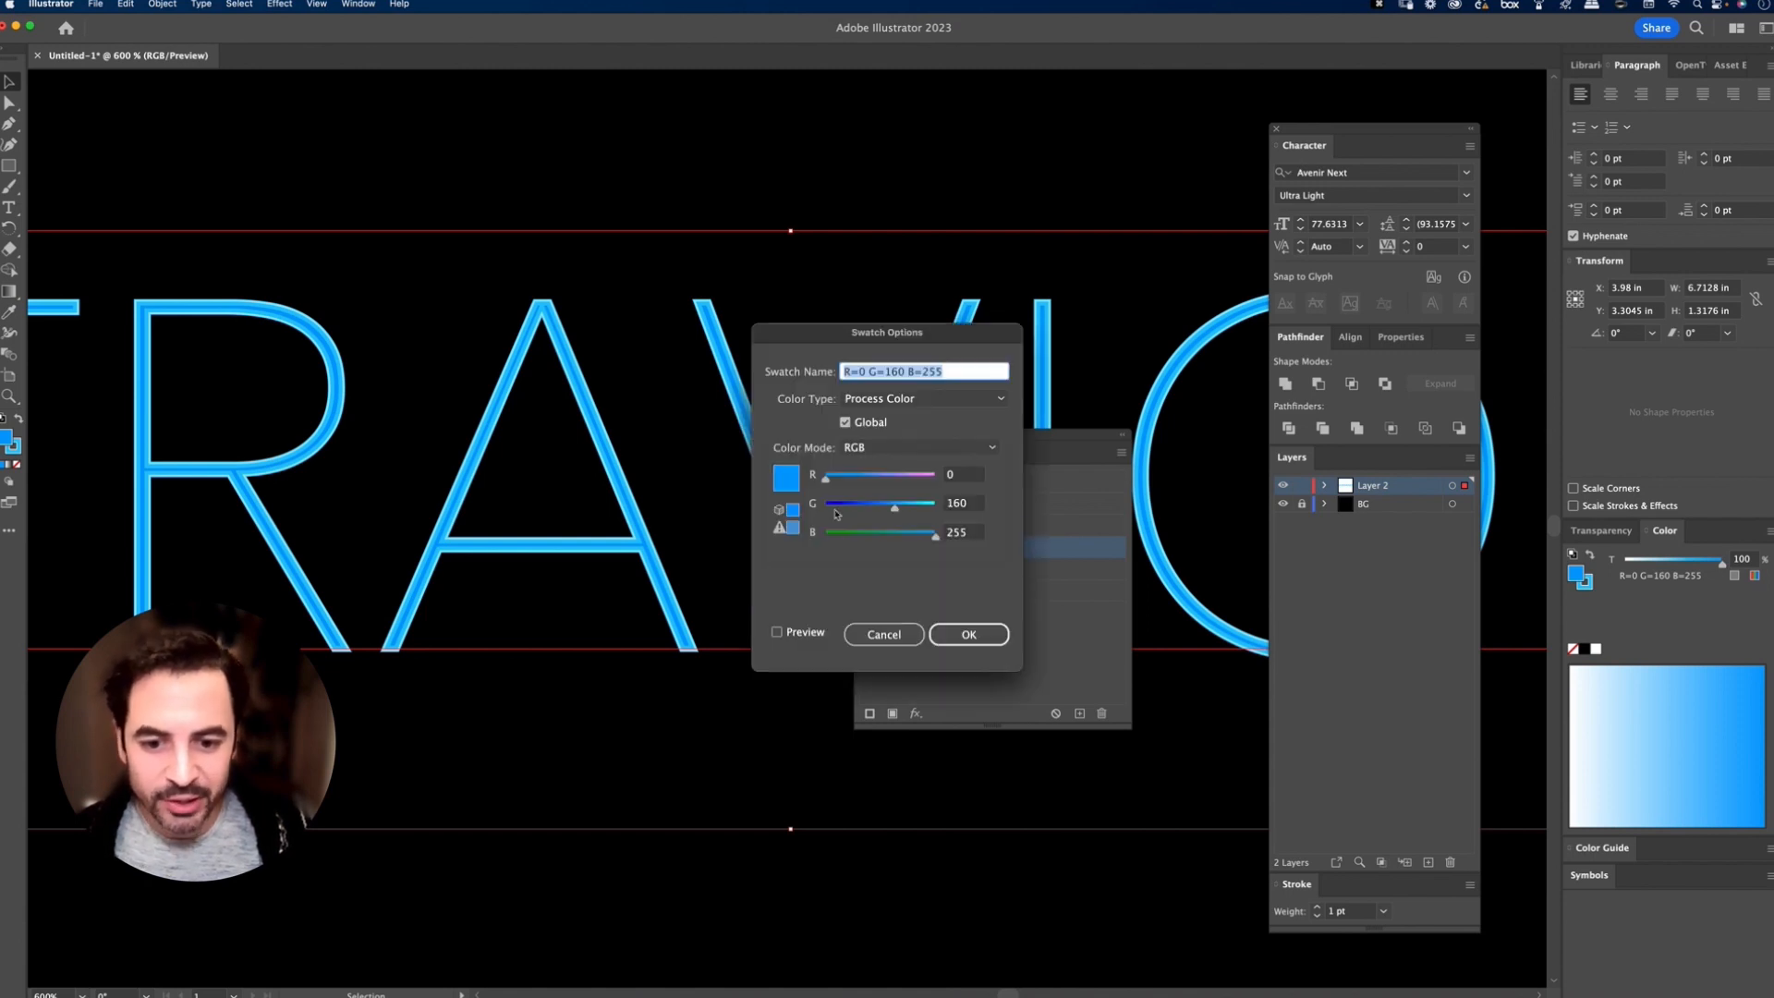
pyautogui.moveTo(895, 509); pyautogui.dragTo(867, 508)
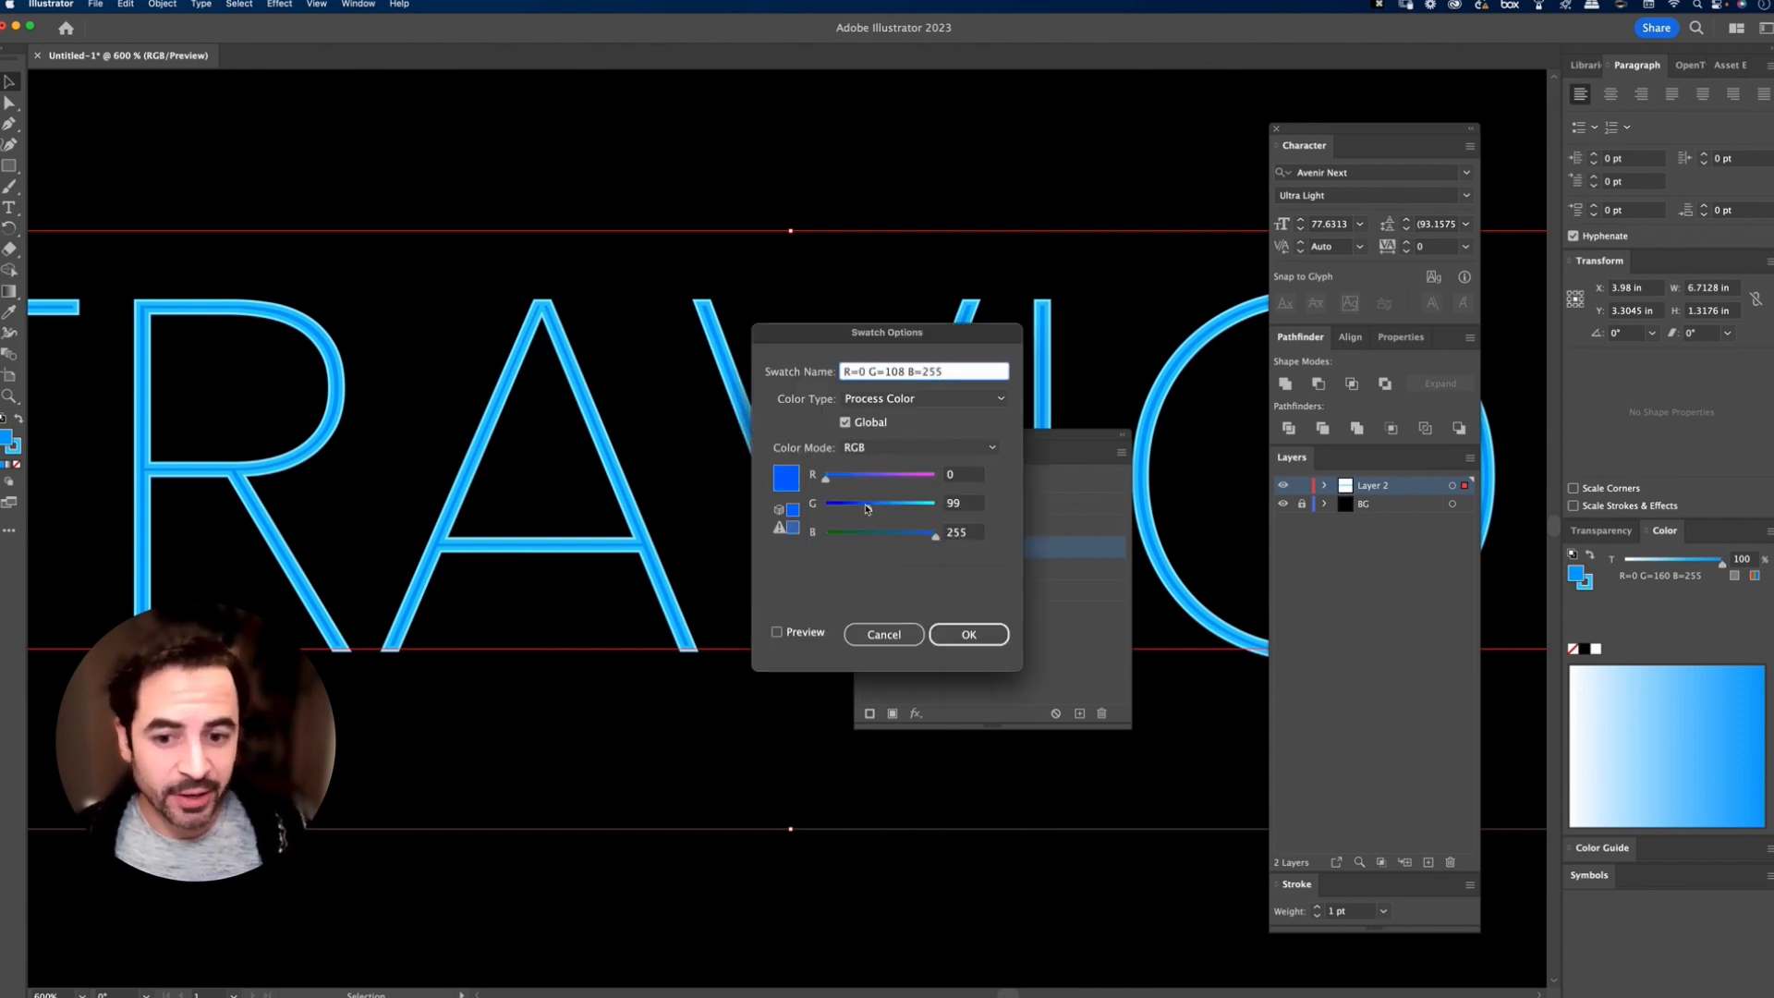
pyautogui.click(778, 633)
pyautogui.click(778, 633)
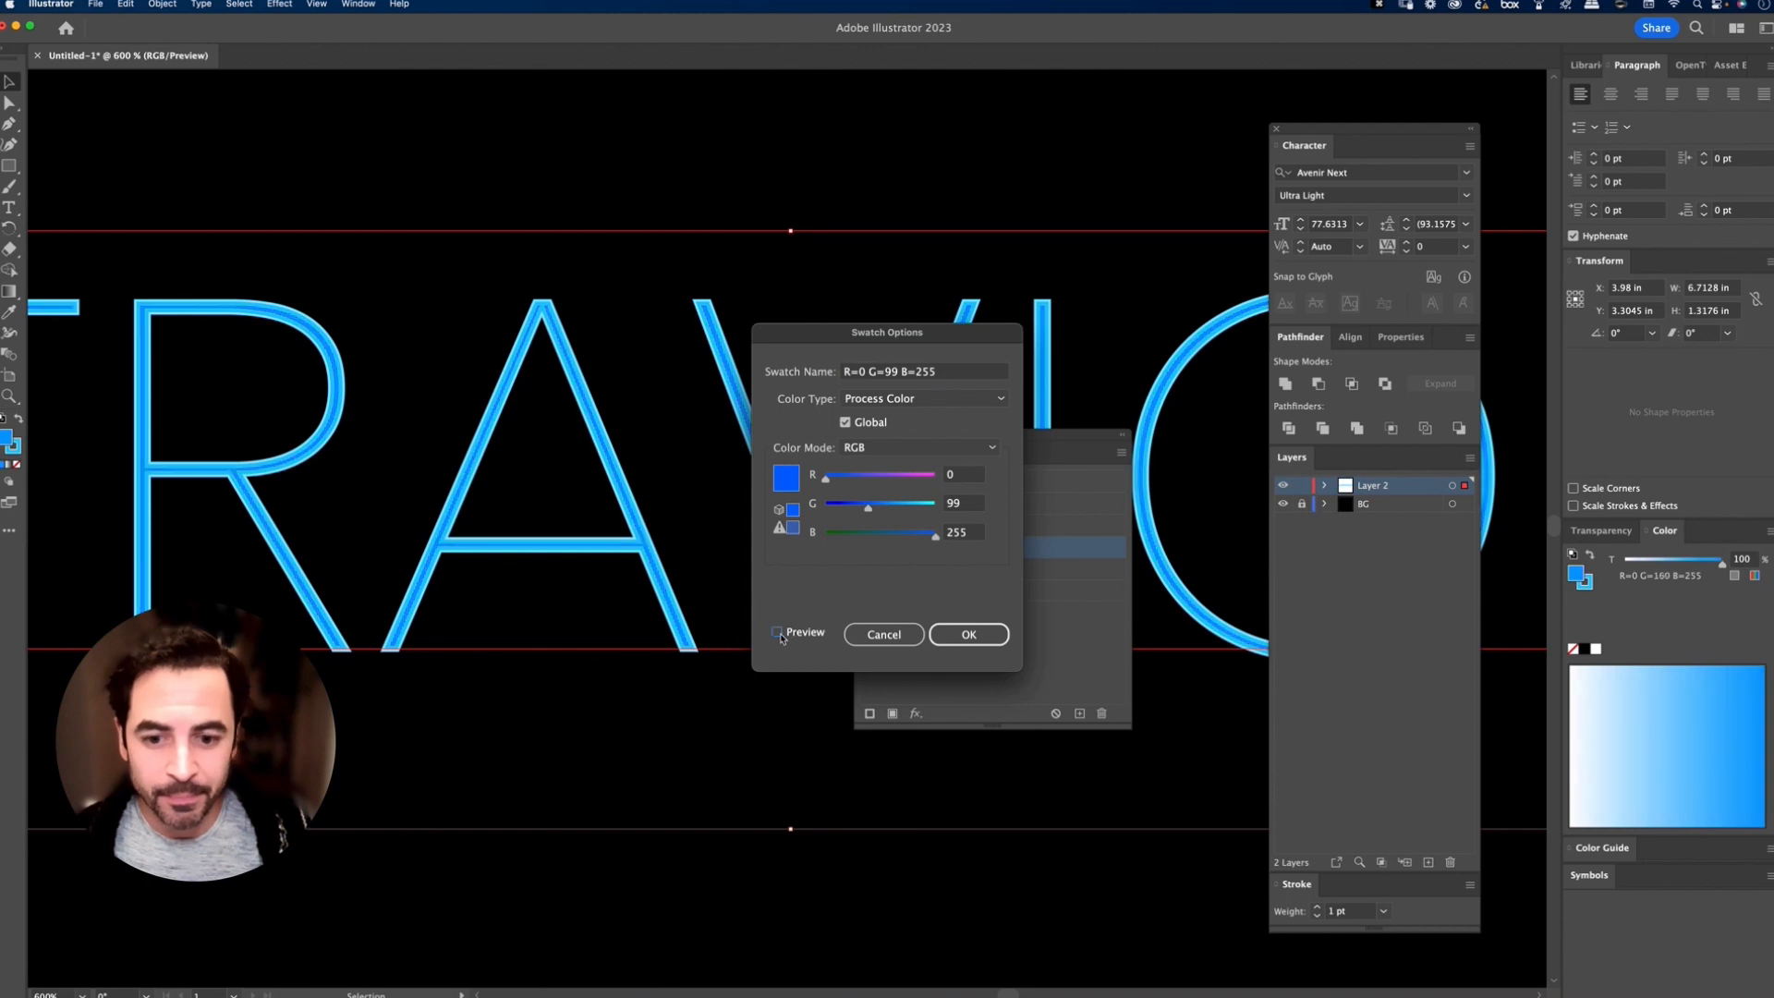
pyautogui.click(883, 634)
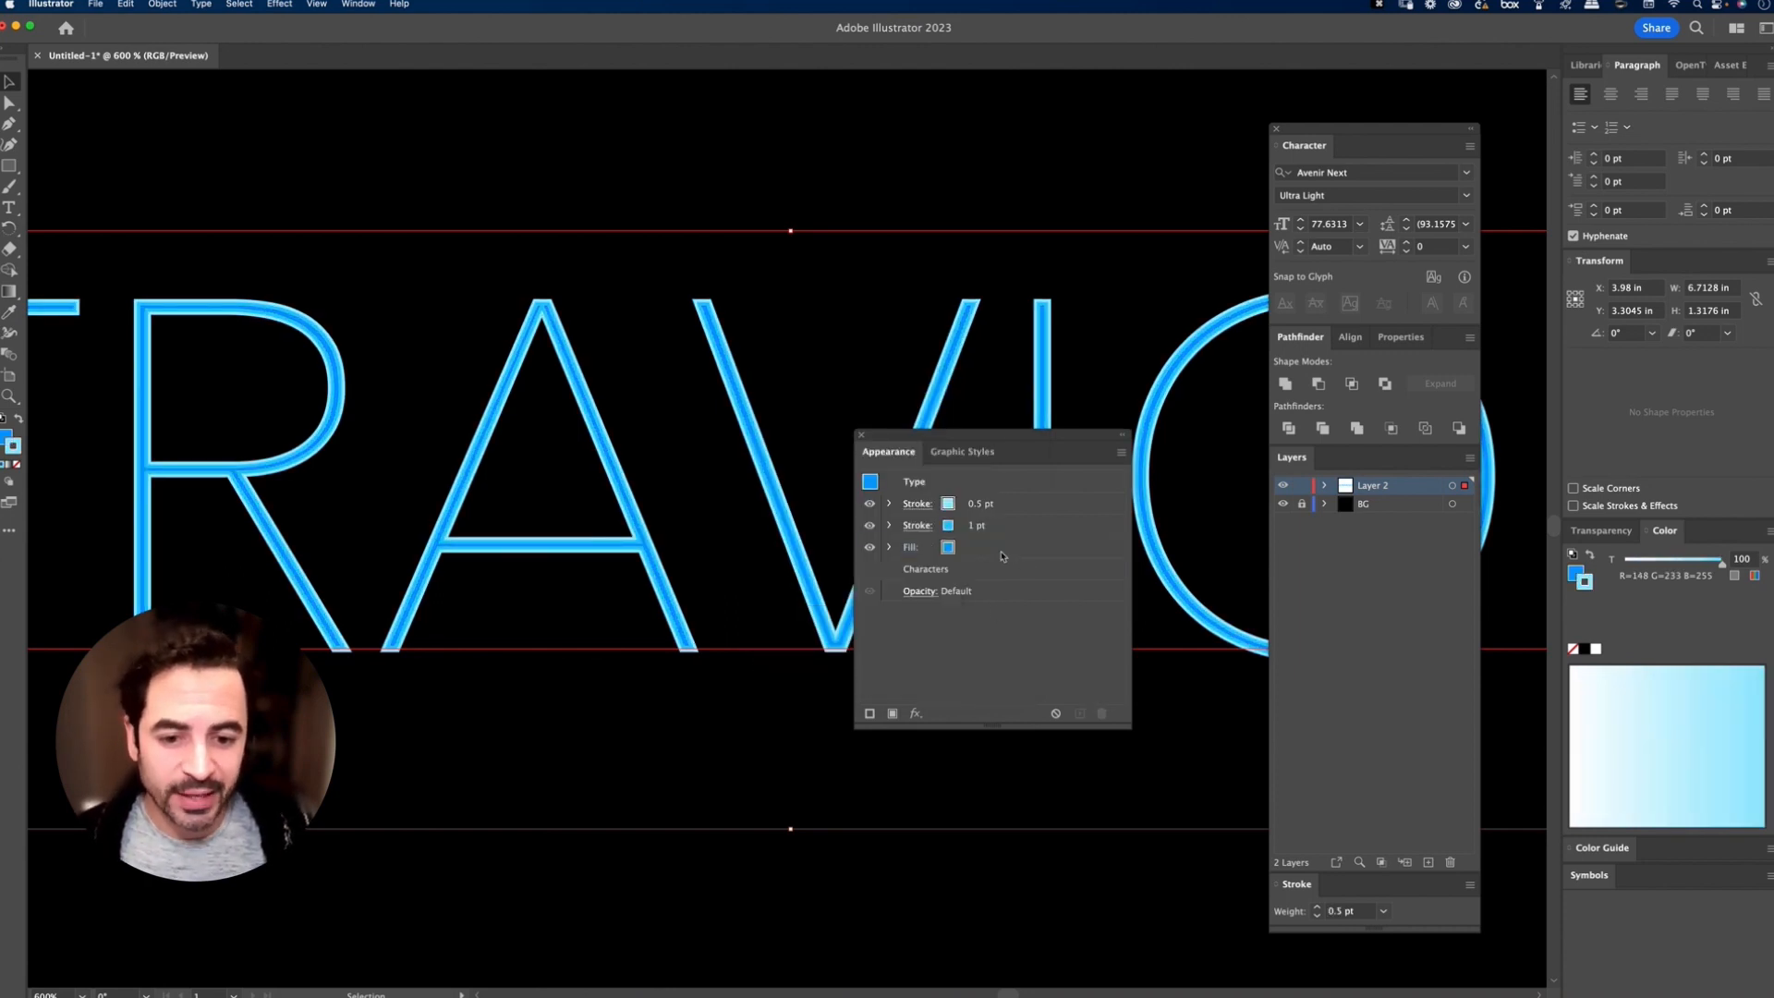
# Step: Add an Outer Glow effect to the blue fill in Screen mode with 100% opacity and a 0.025 in blur
pyautogui.click(967, 554)
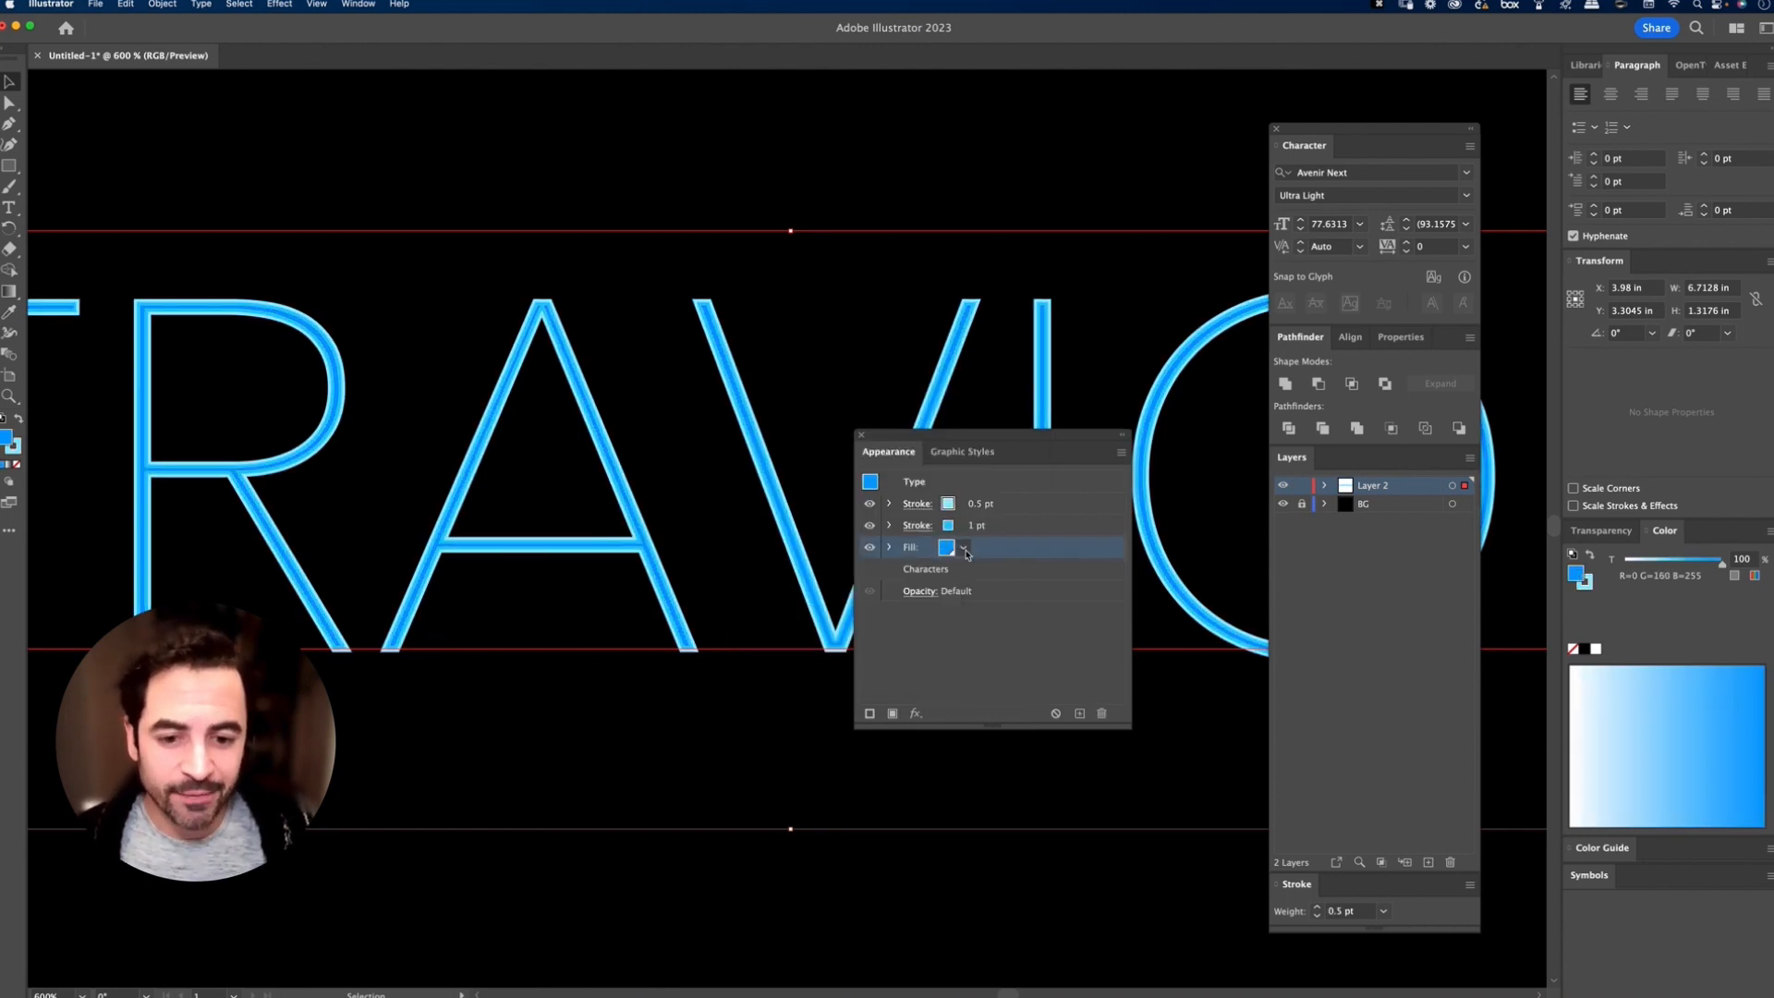
pyautogui.click(916, 714)
pyautogui.moveTo(920, 720)
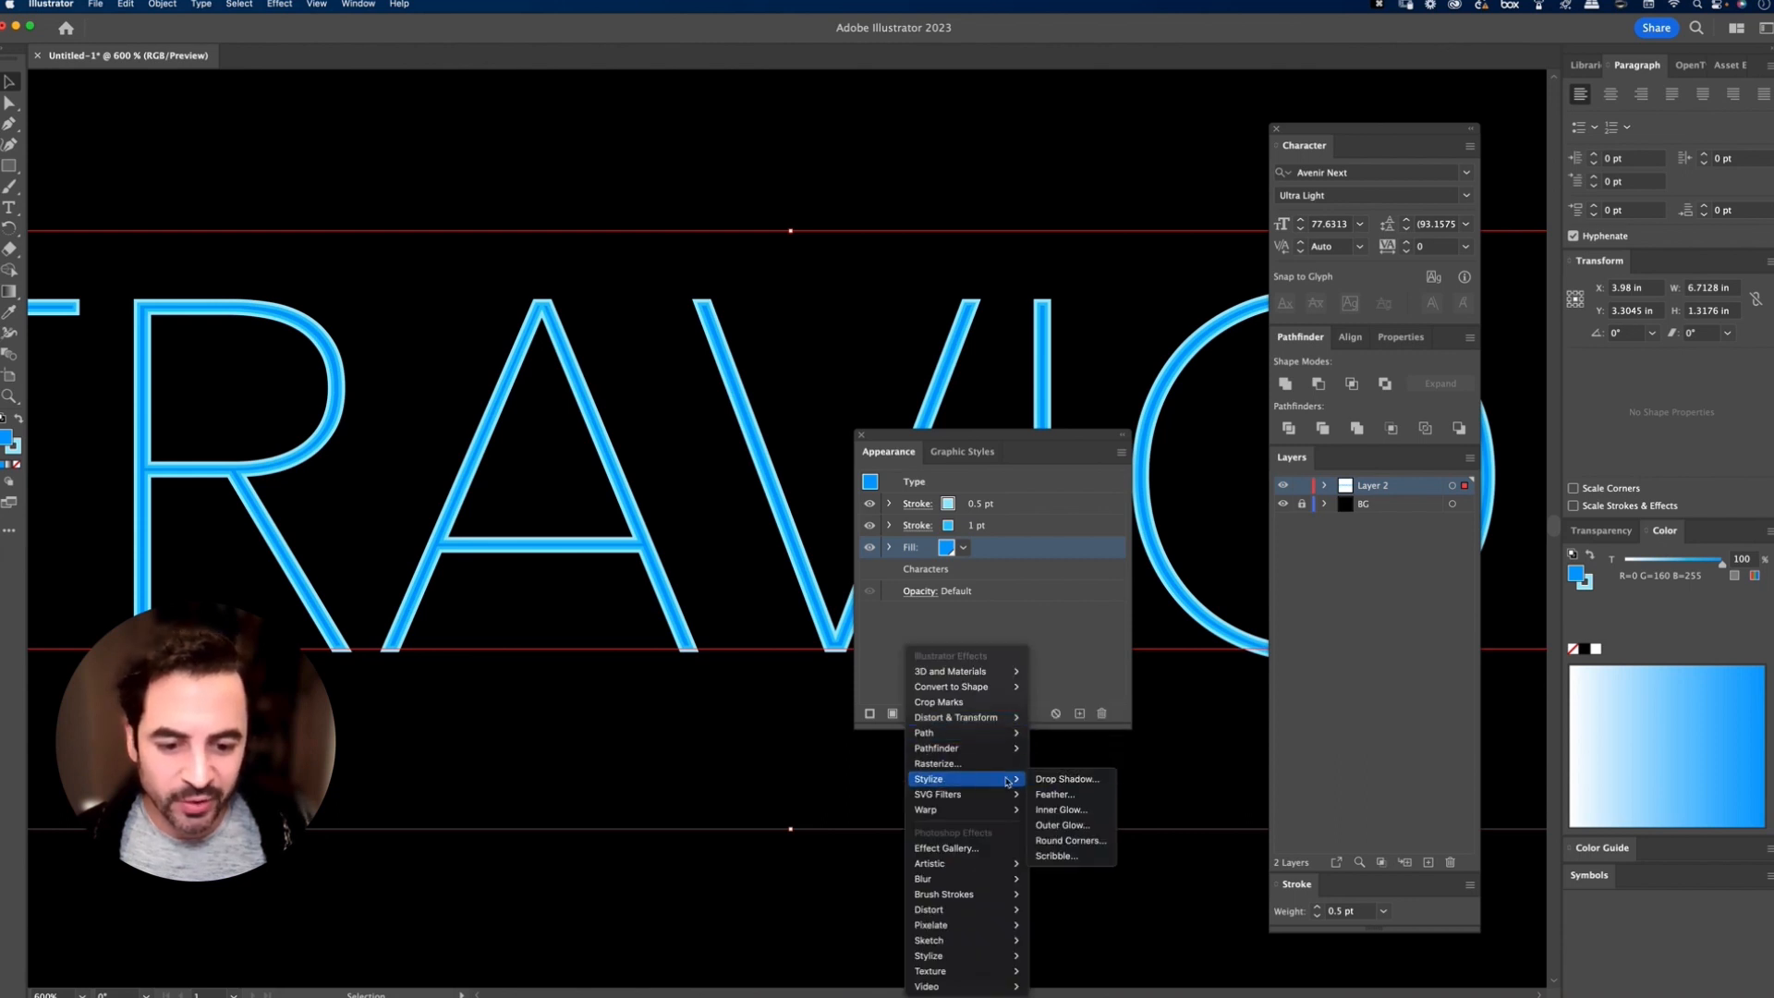
pyautogui.click(1064, 801)
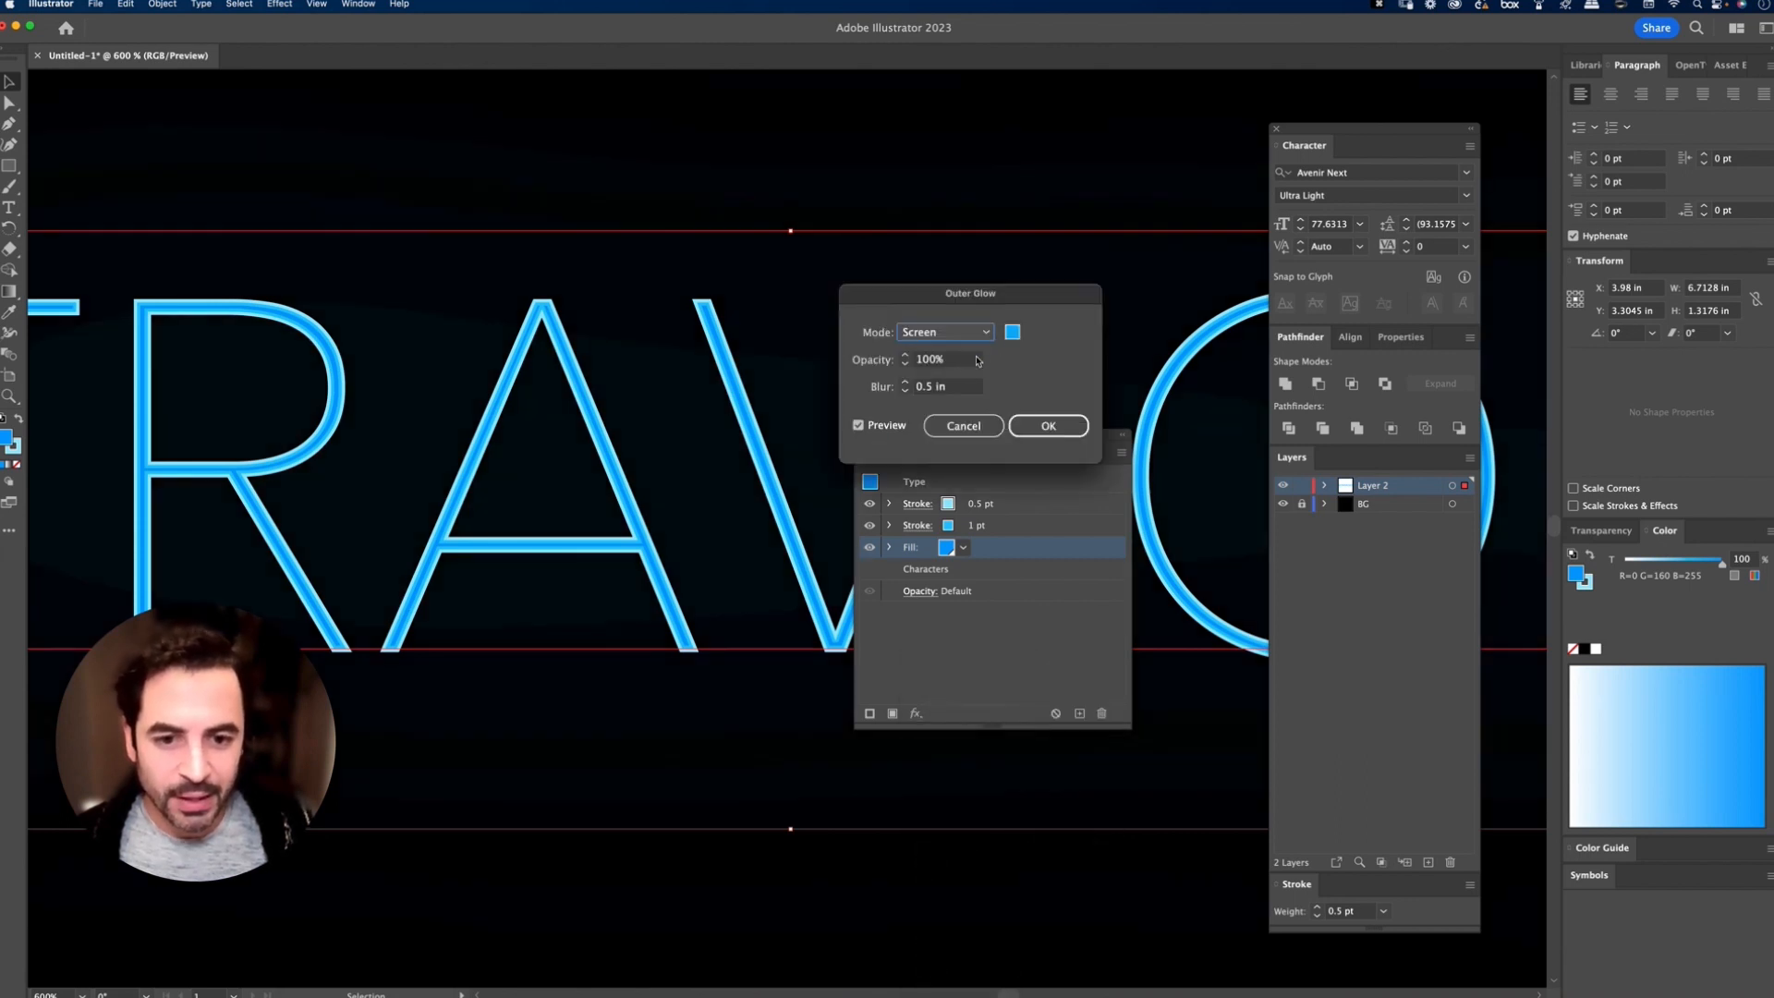
pyautogui.click(929, 389)
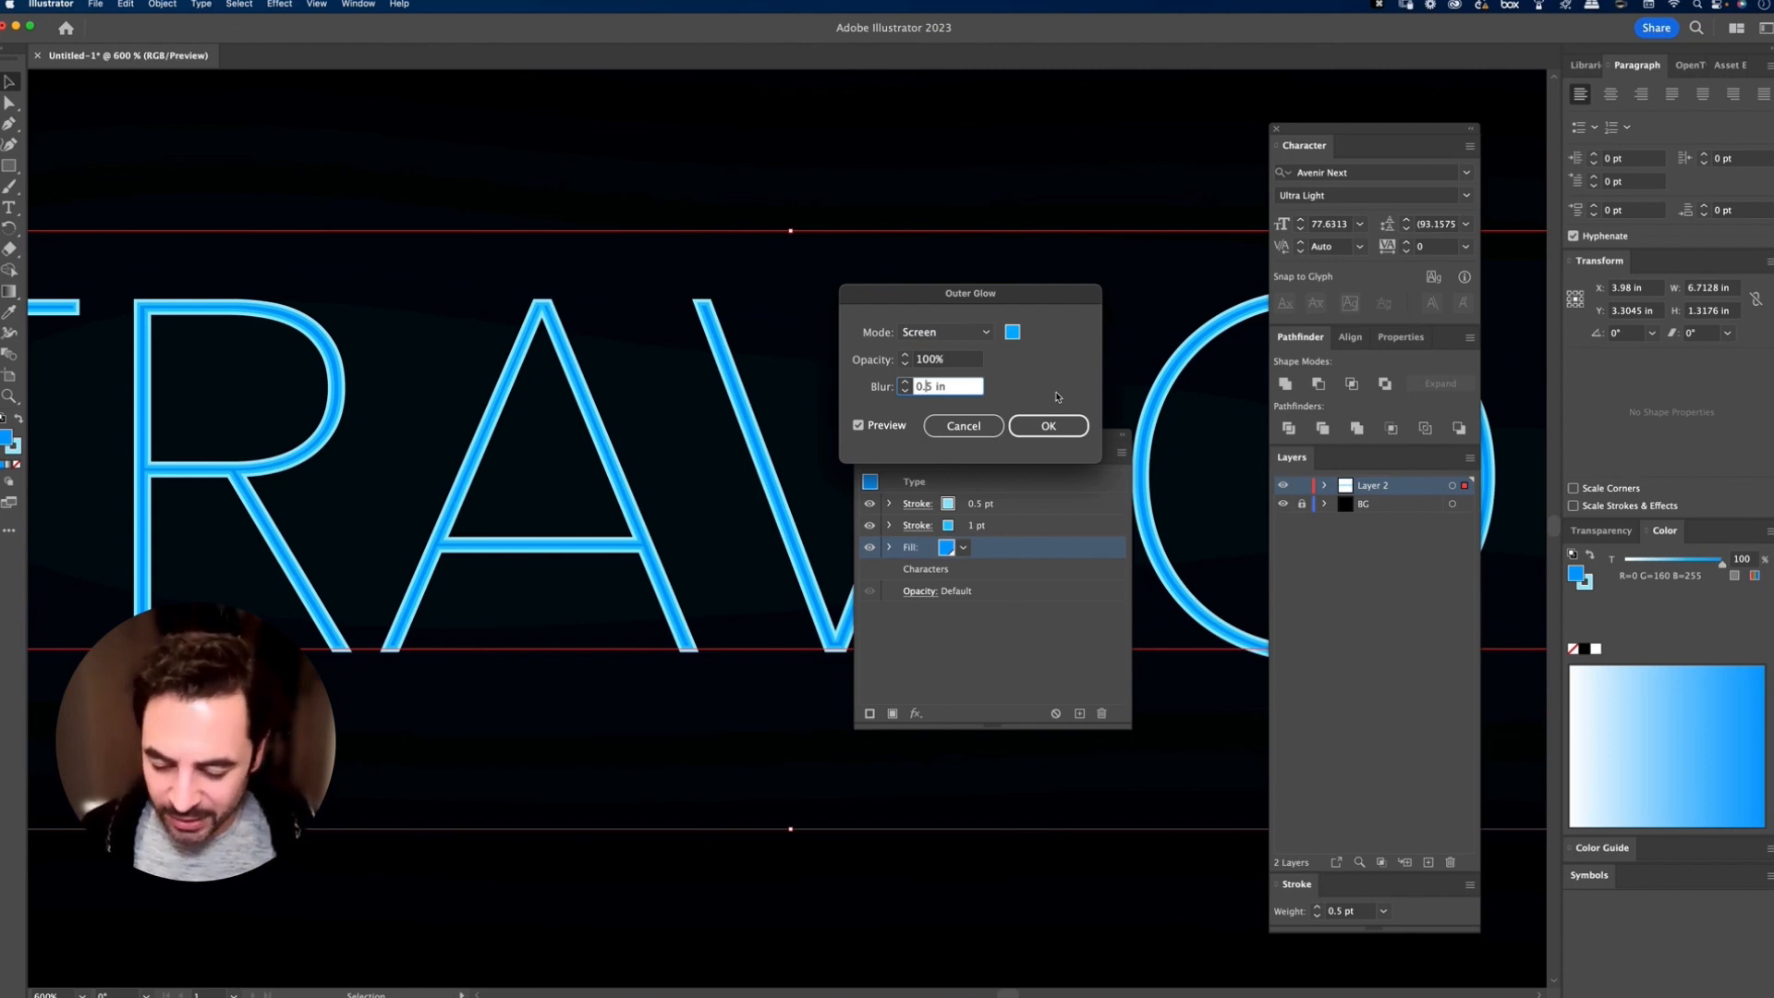
pyautogui.write('02')
pyautogui.press('Tab')
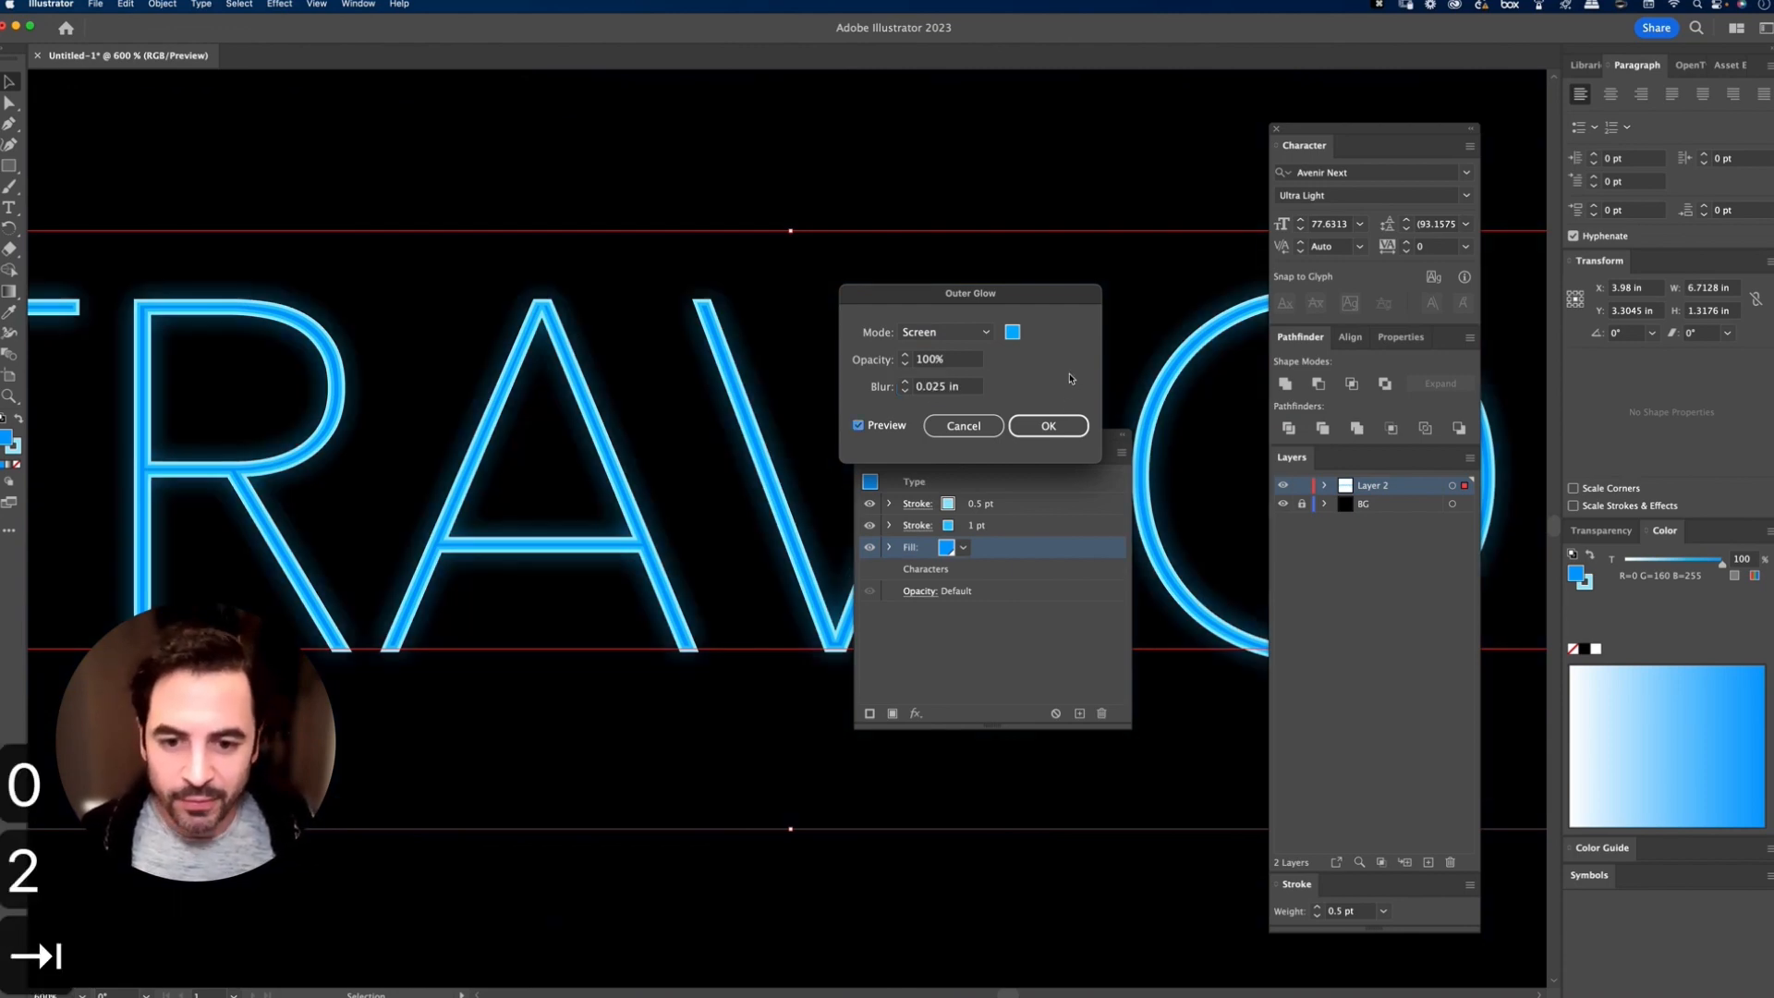
# Step: Shift the outer glow's colour to a more cyan blue and apply the glow to the fill
pyautogui.click(1013, 332)
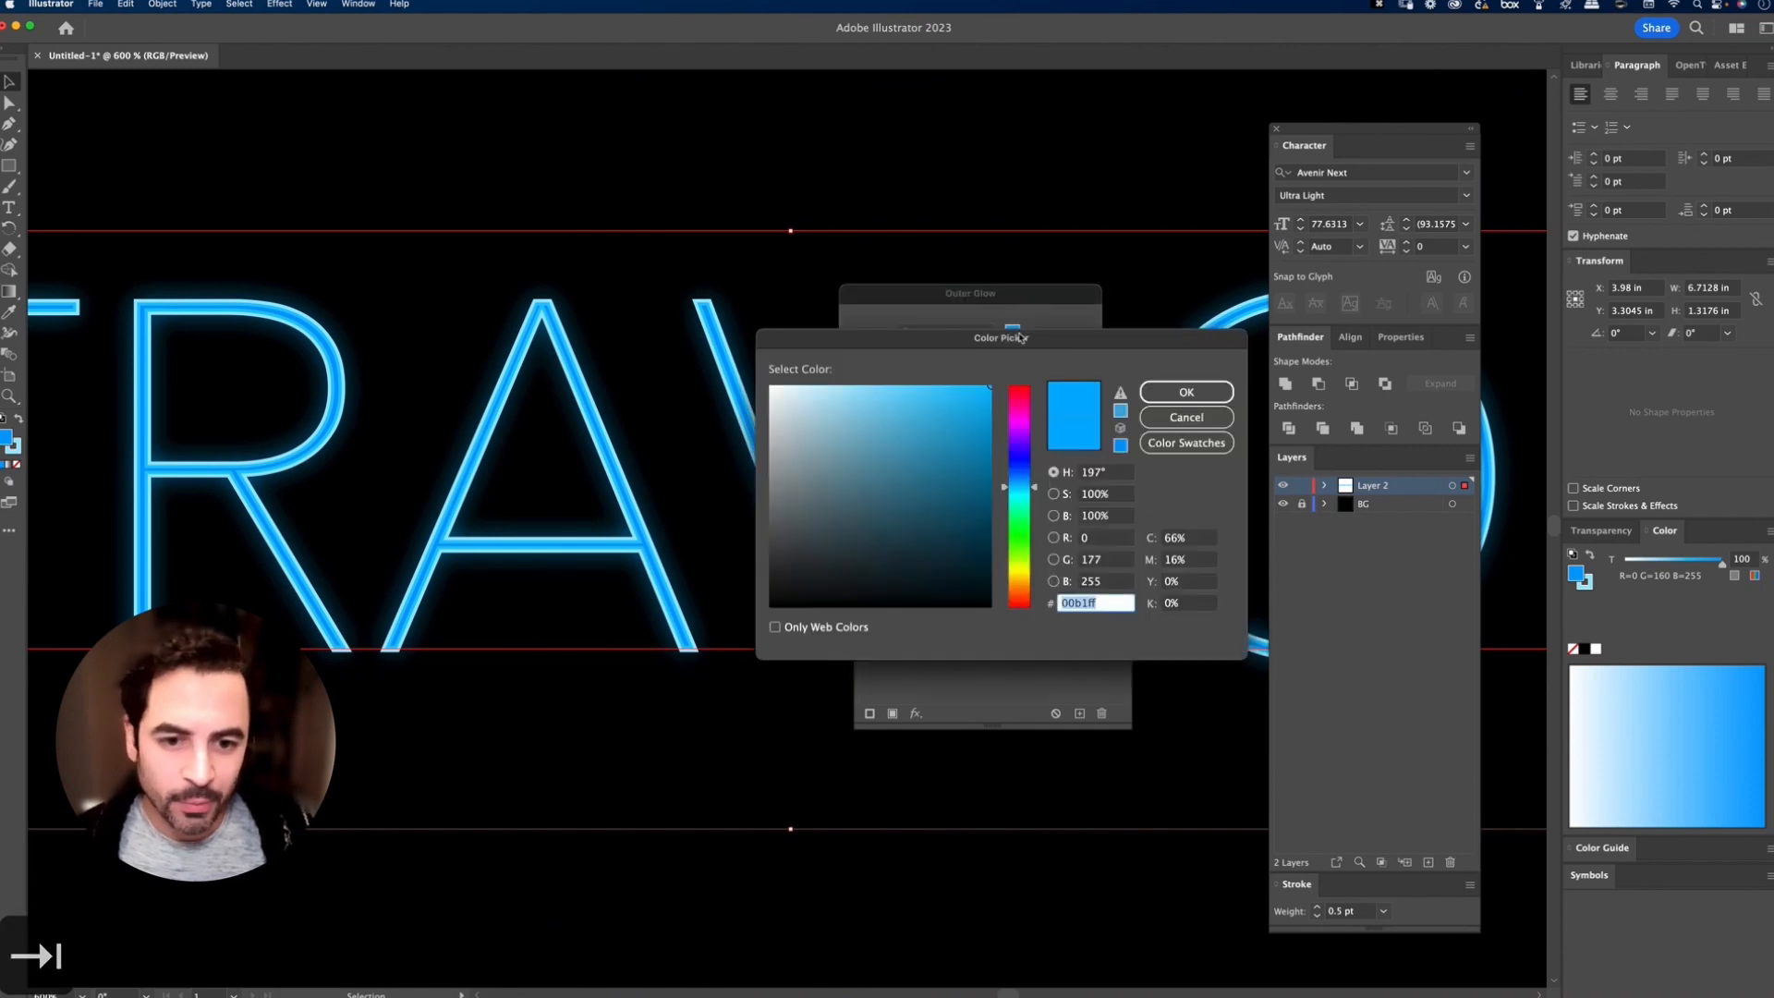
pyautogui.click(1023, 490)
pyautogui.click(1183, 394)
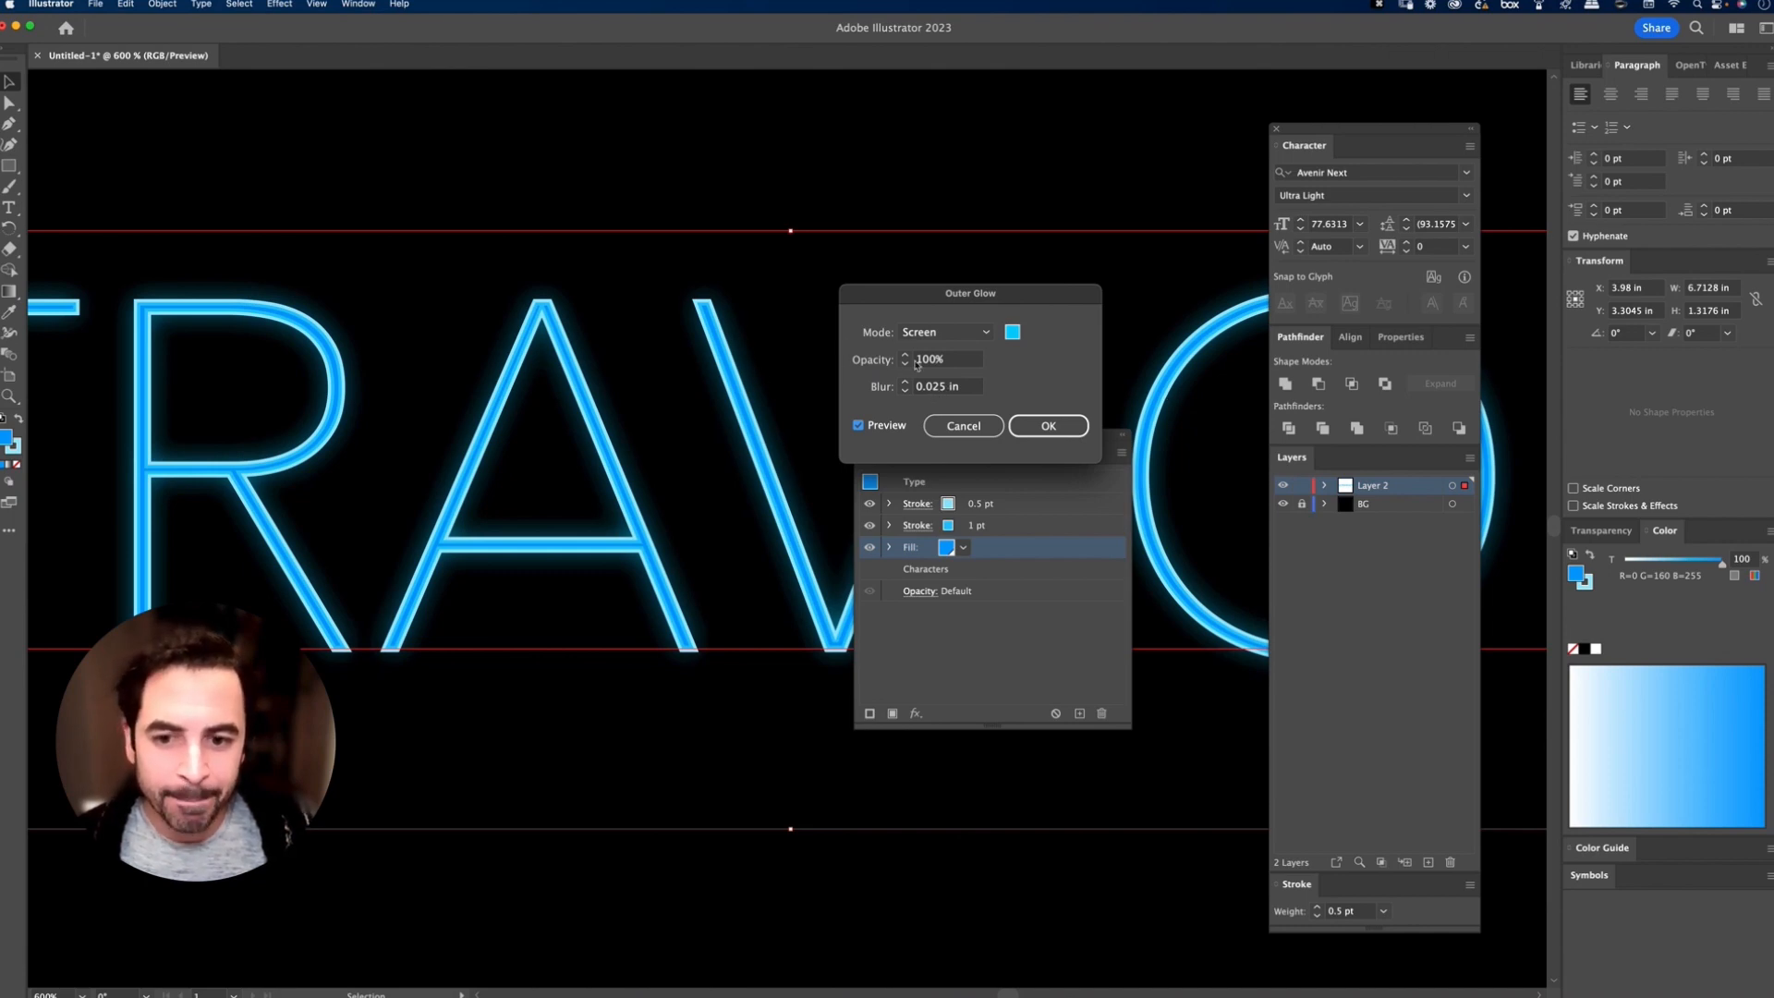
pyautogui.click(1044, 425)
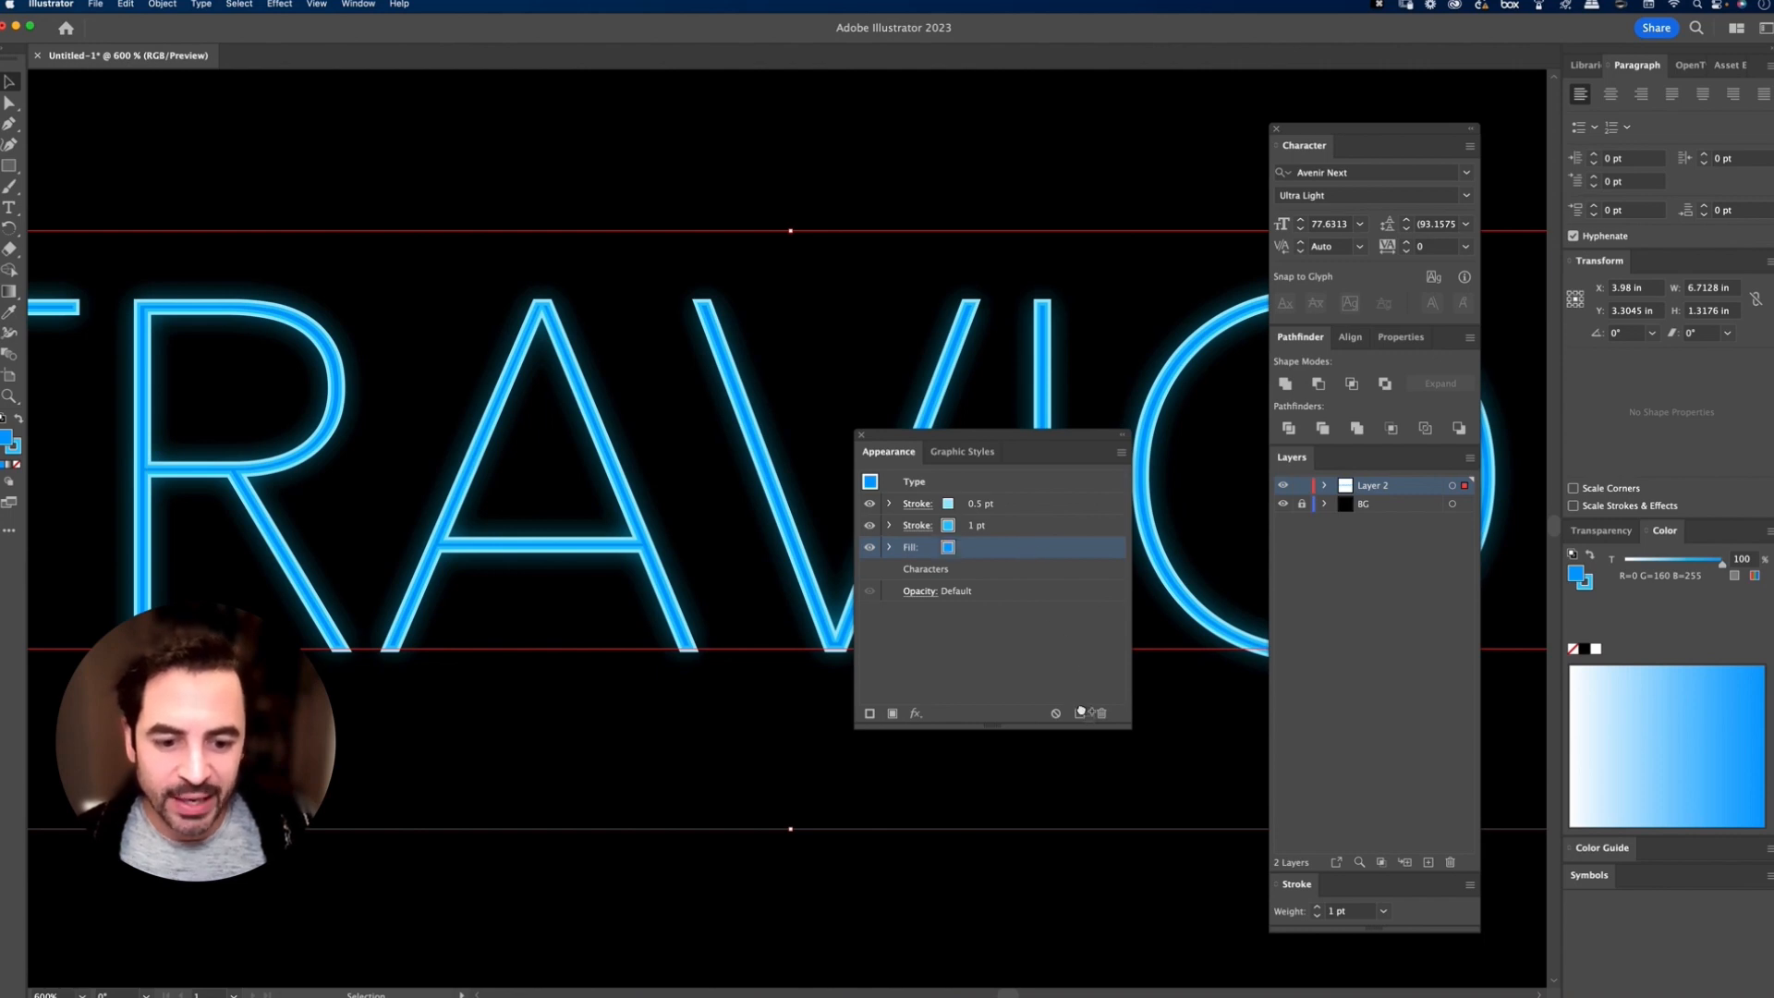
# Step: Duplicate the glowing fill and set the blur of the upper copy's Outer Glow to 0.05 in
pyautogui.click(1080, 711)
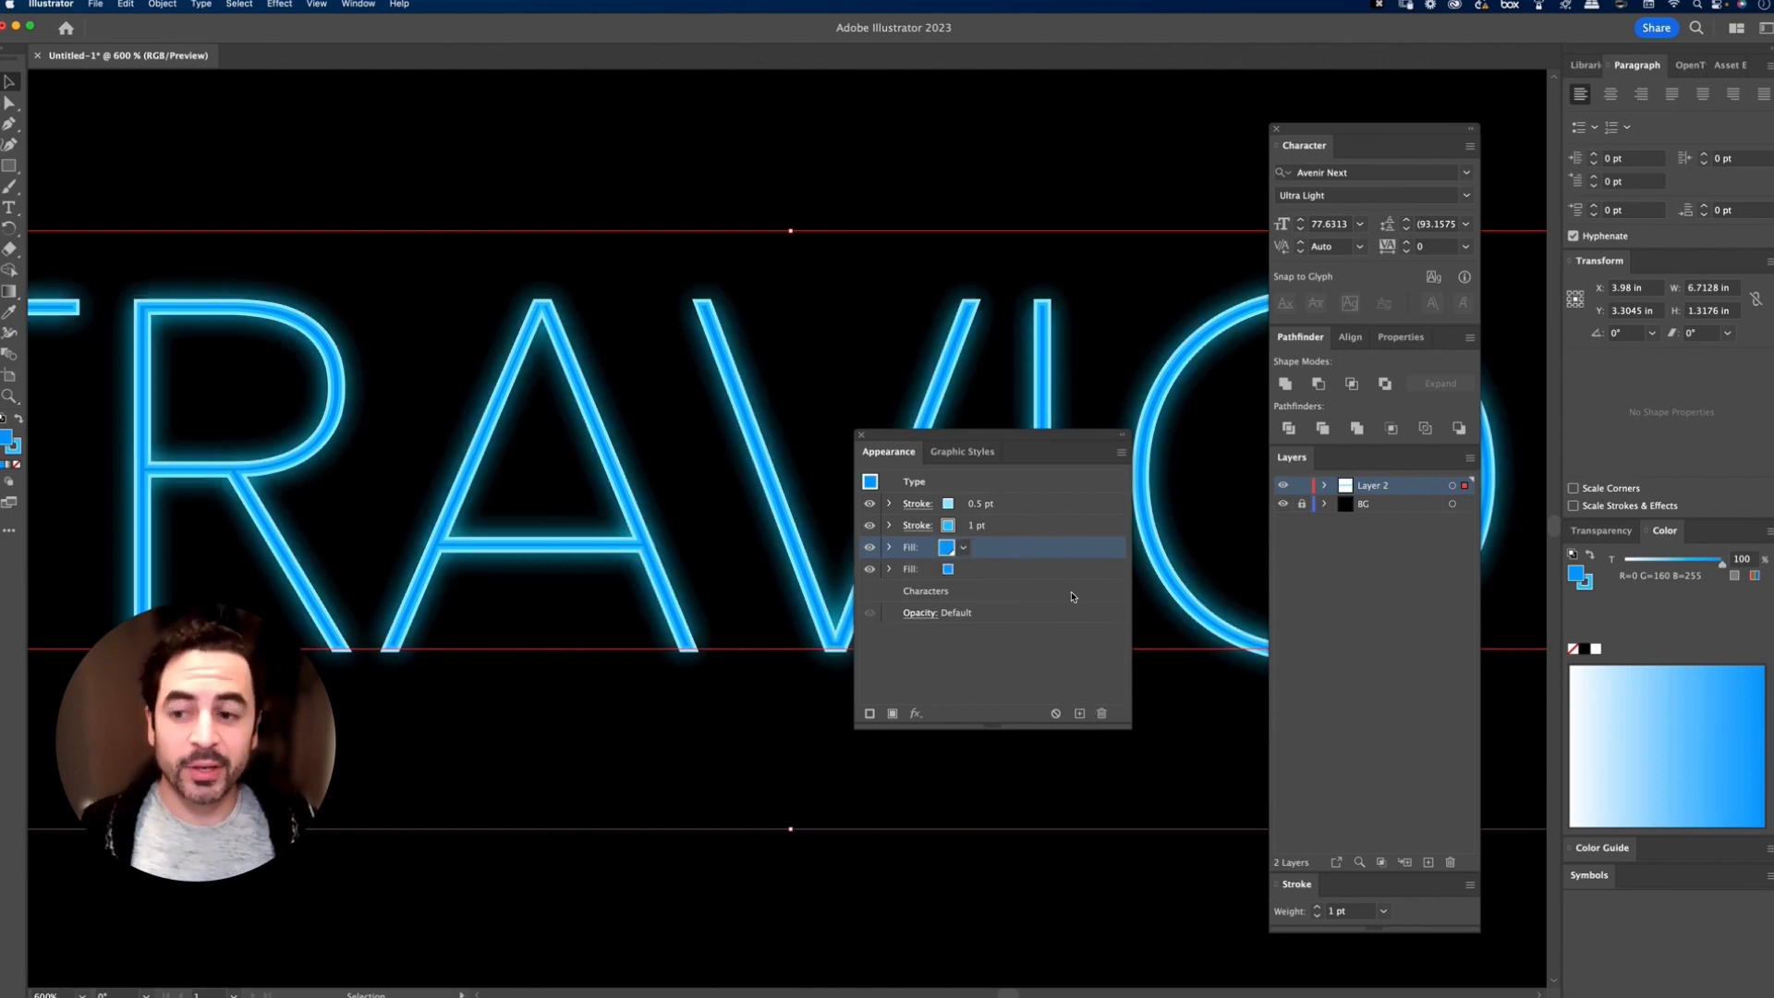
pyautogui.click(890, 549)
pyautogui.click(945, 571)
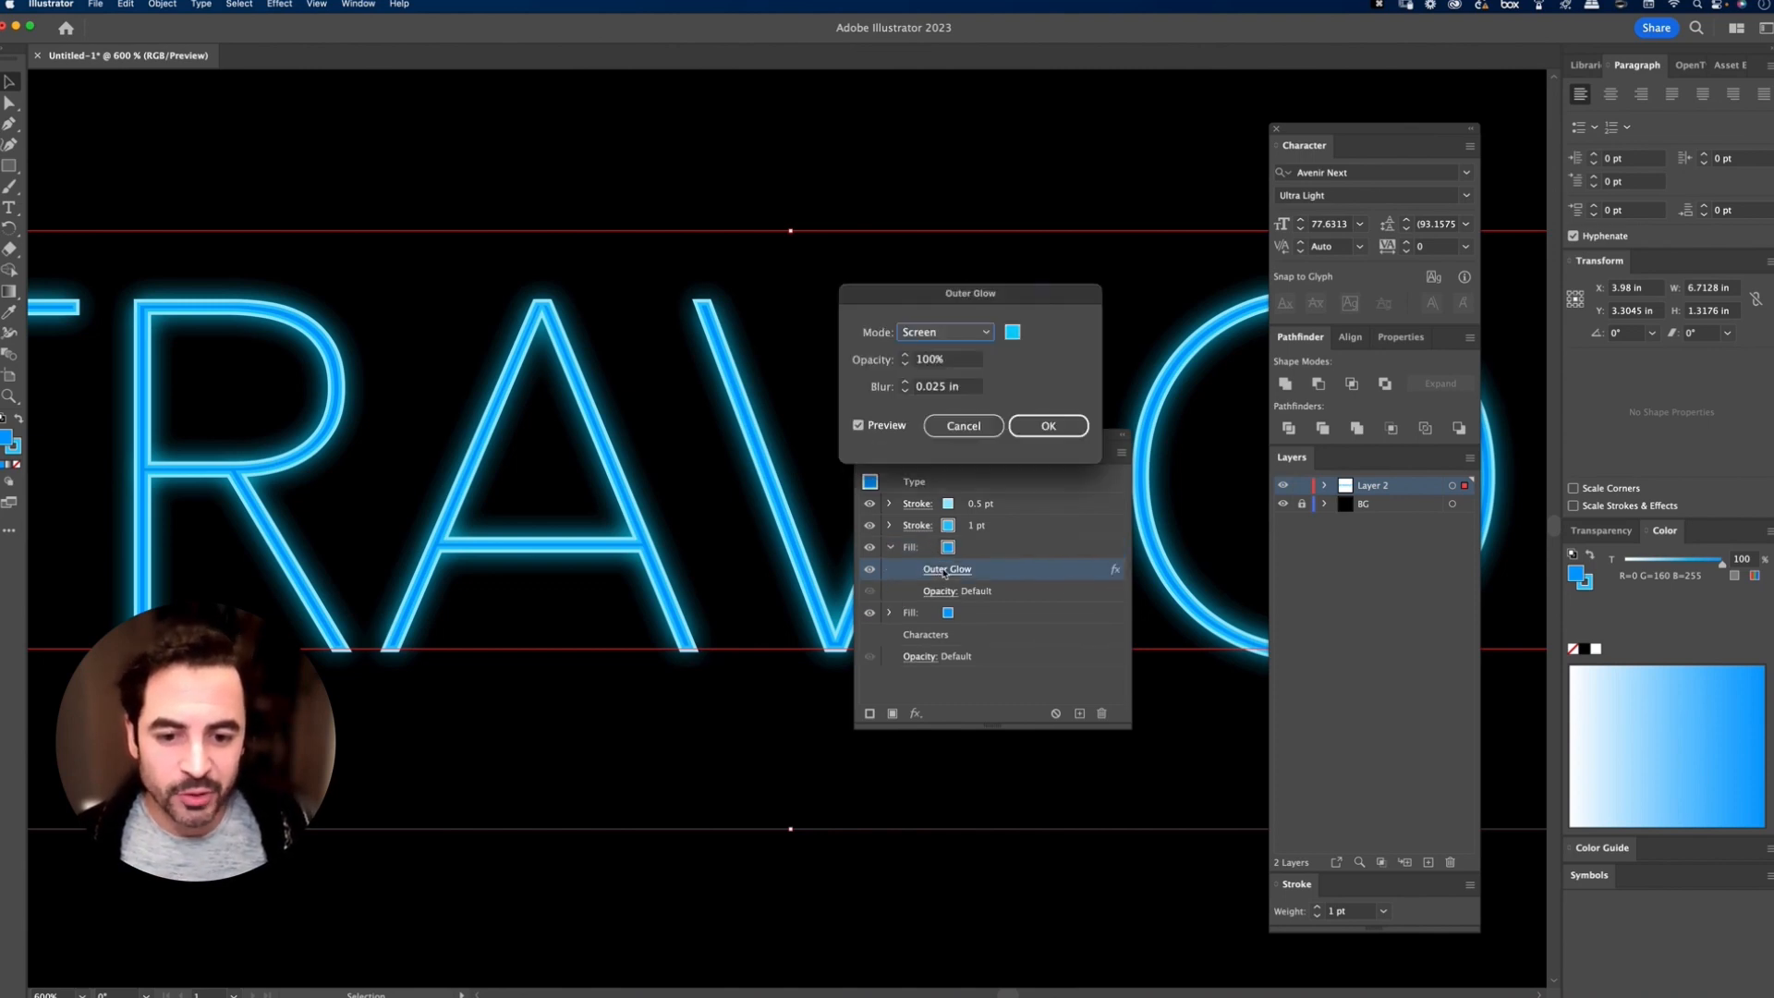
pyautogui.click(950, 387)
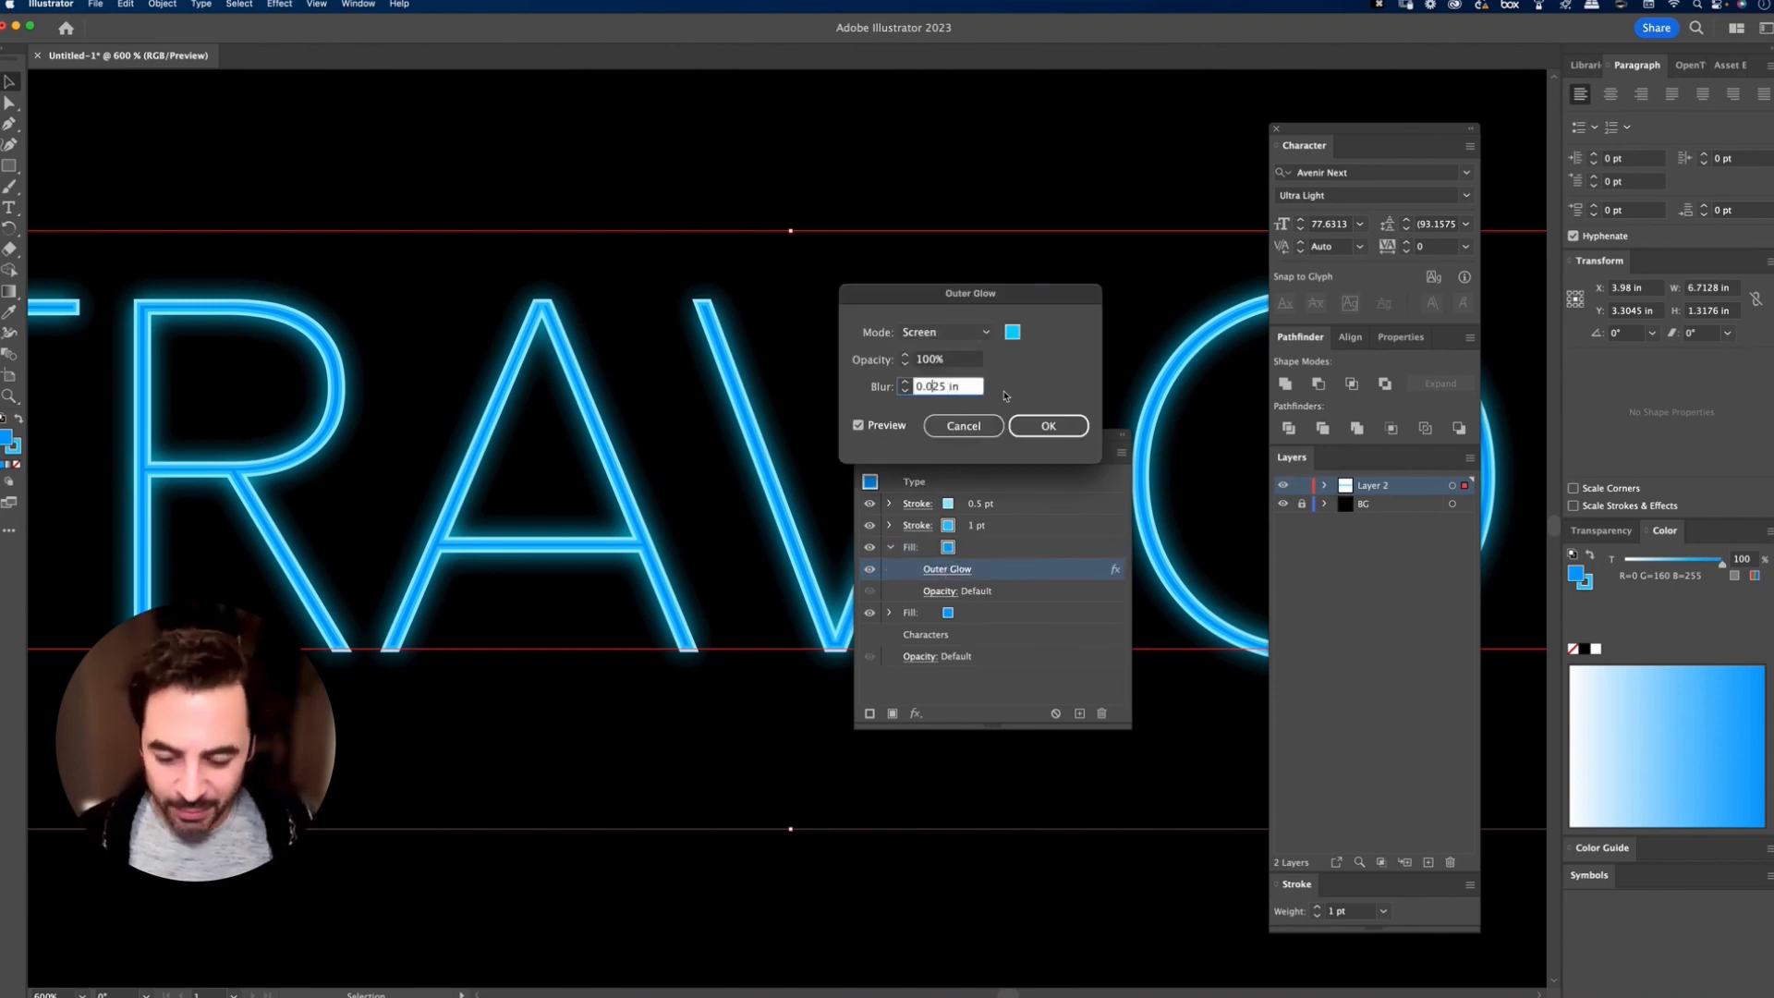
pyautogui.write('0')
pyautogui.press('Tab')
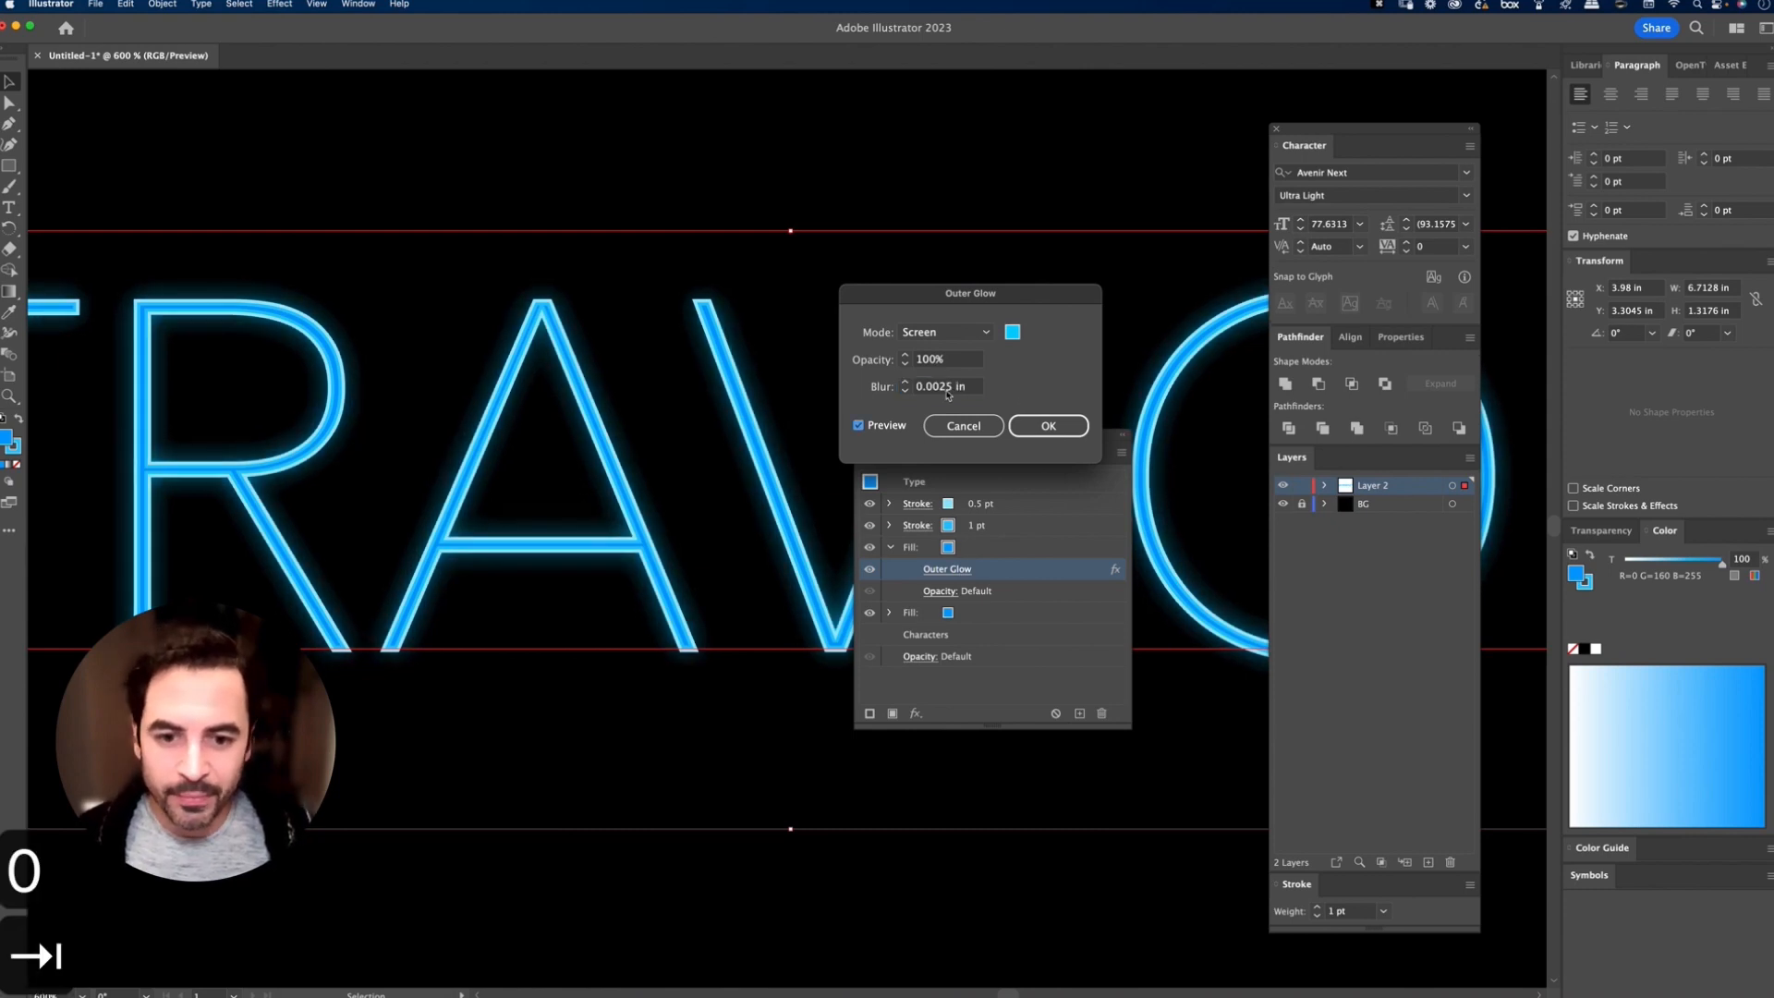
pyautogui.click(950, 388)
pyautogui.press('BackSpace')
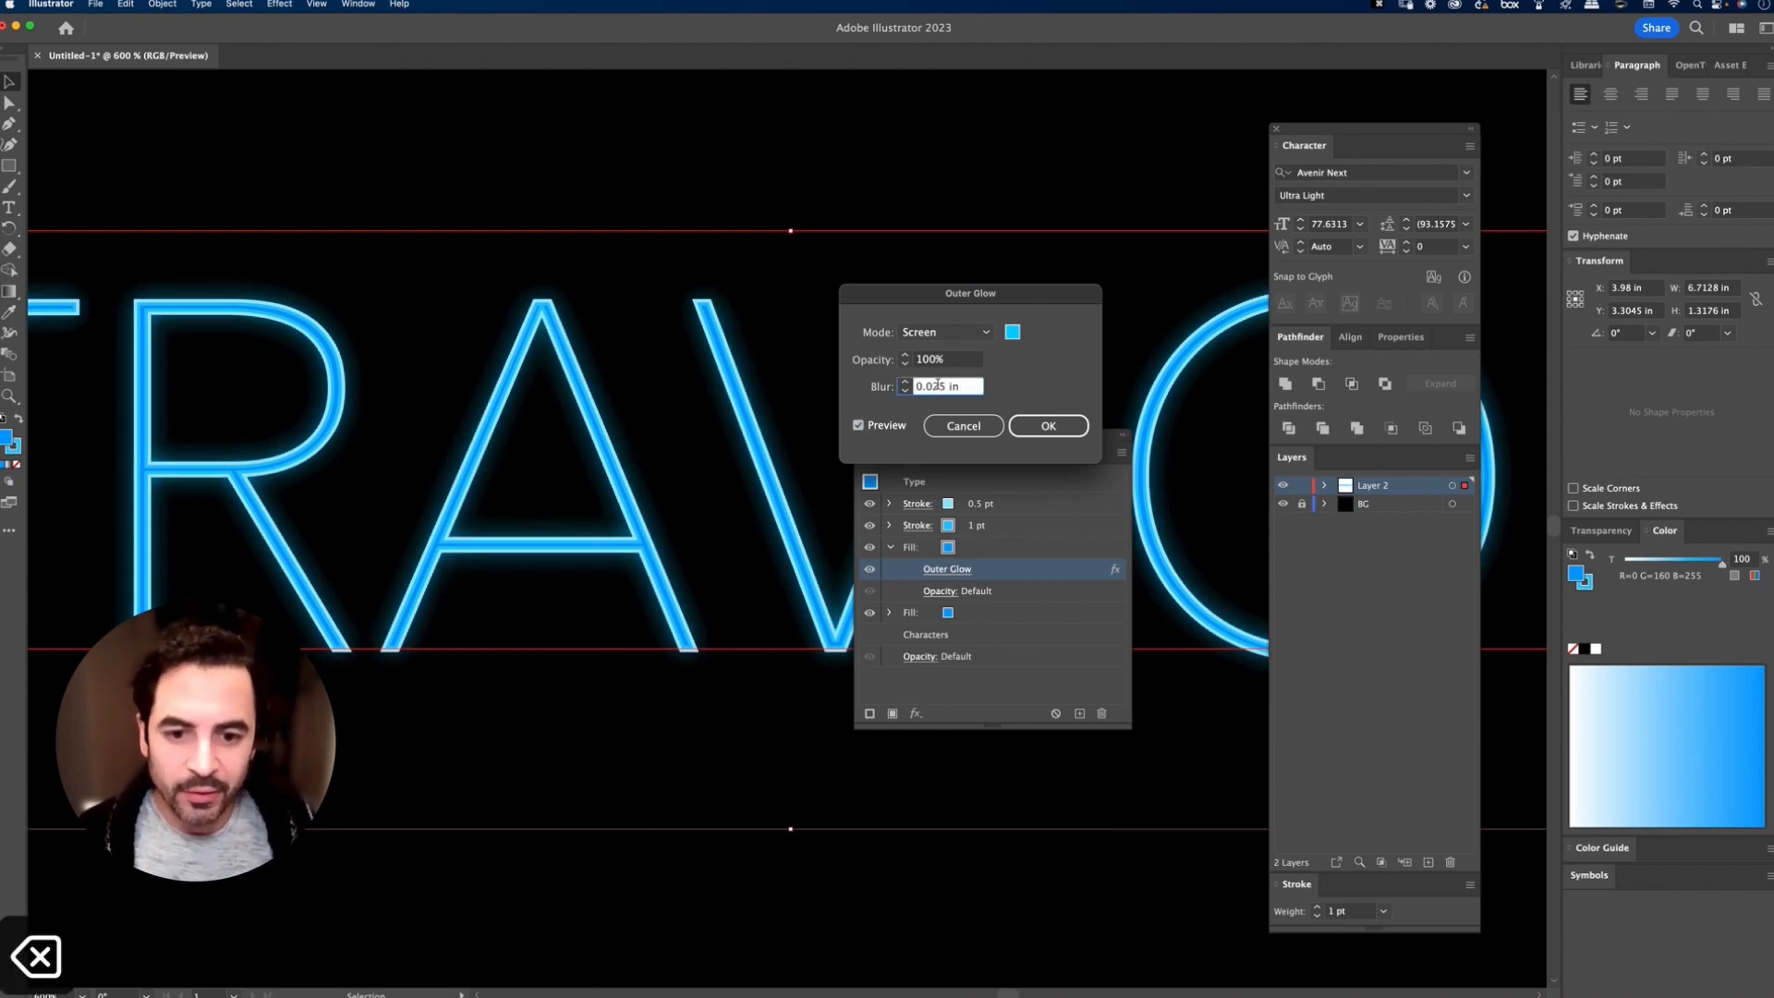
pyautogui.press('BackSpace')
pyautogui.press('Tab')
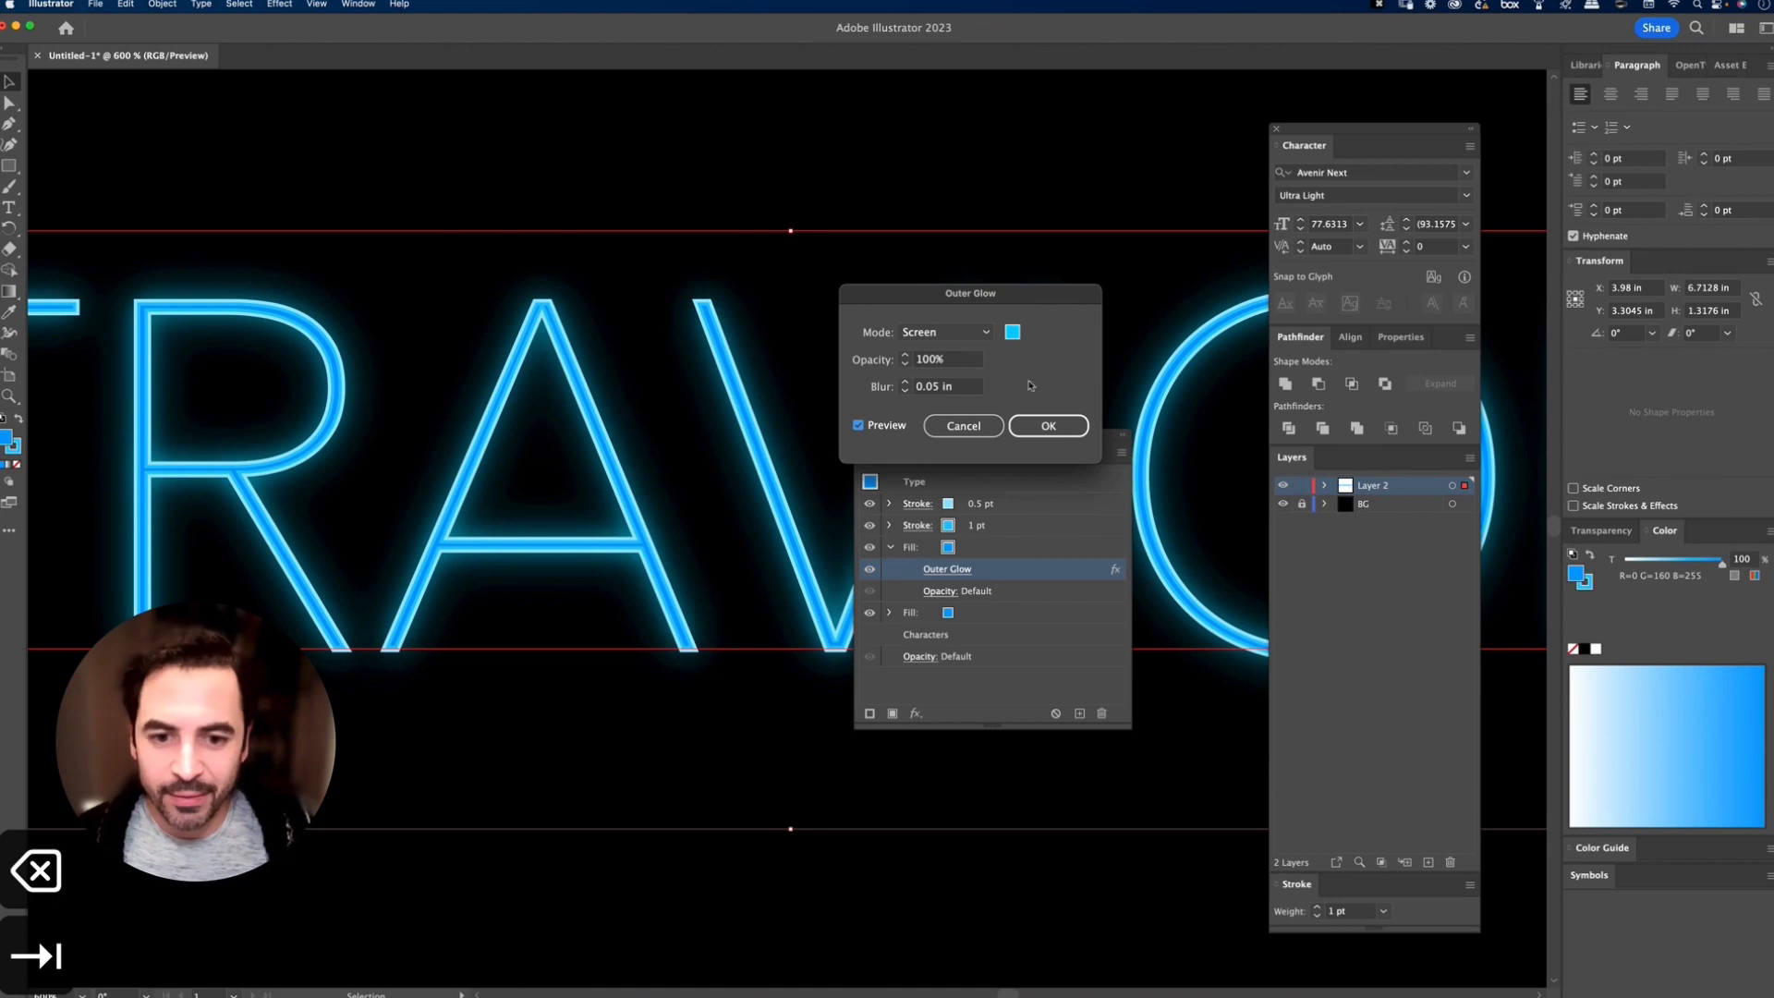
pyautogui.click(1049, 426)
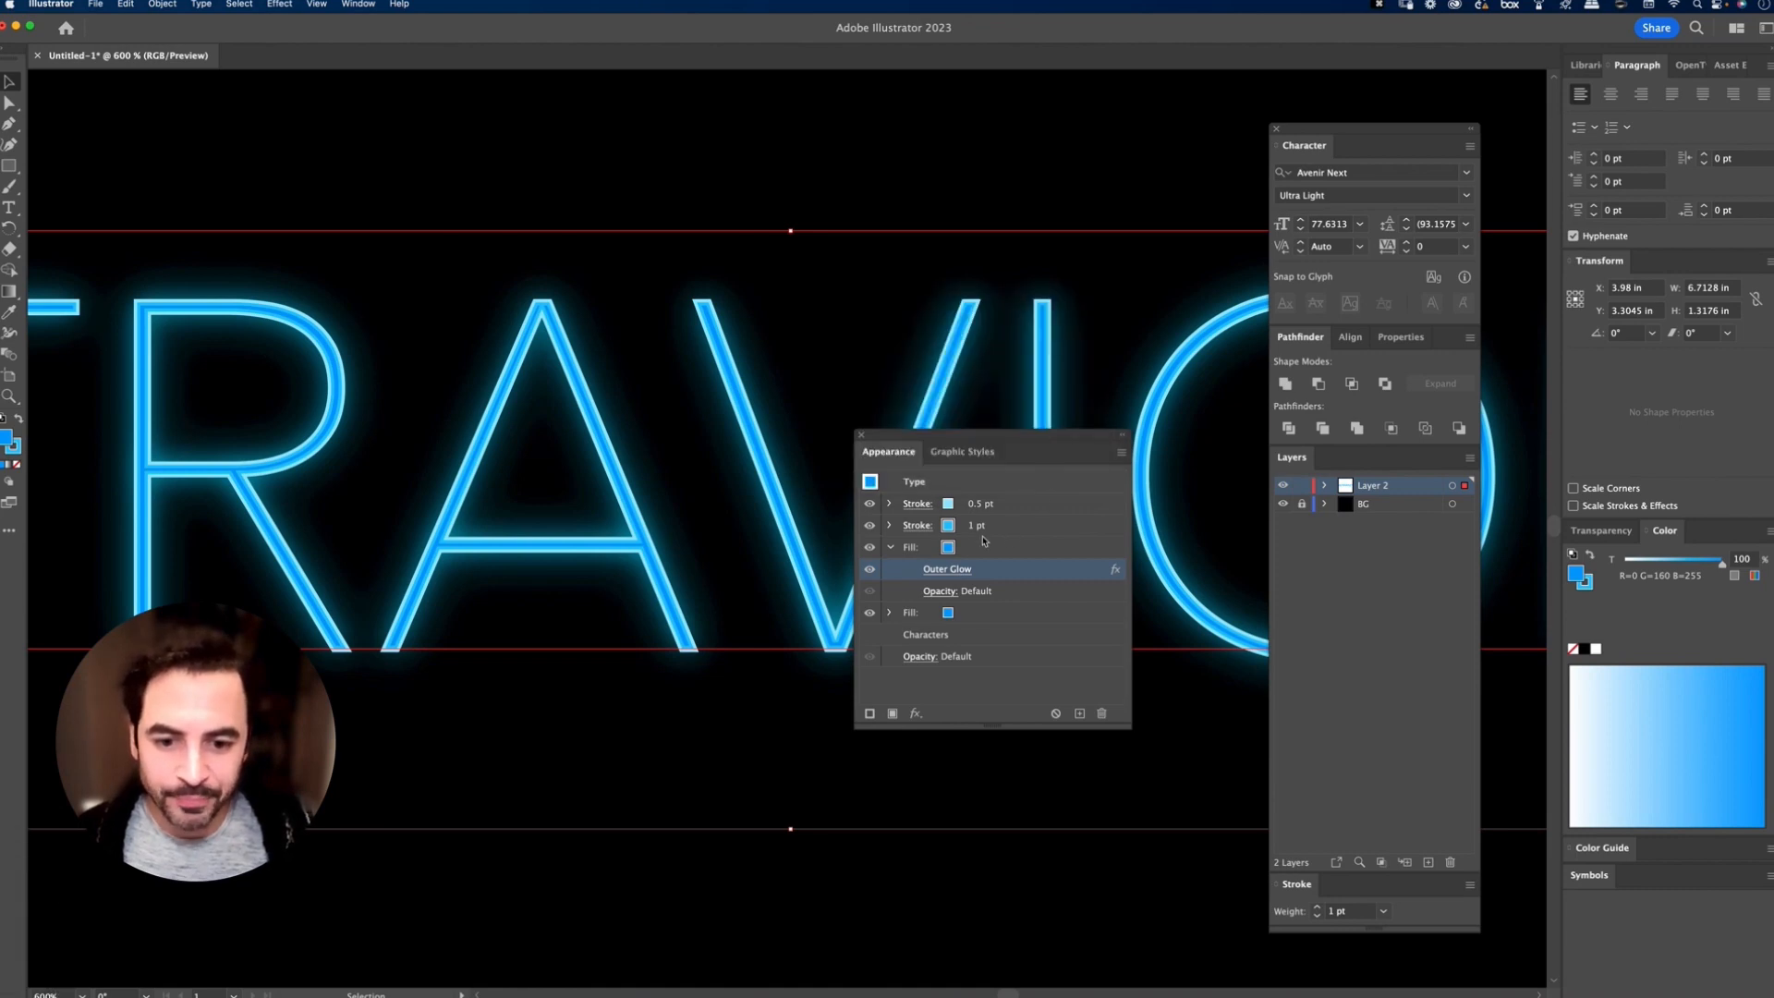
pyautogui.click(890, 548)
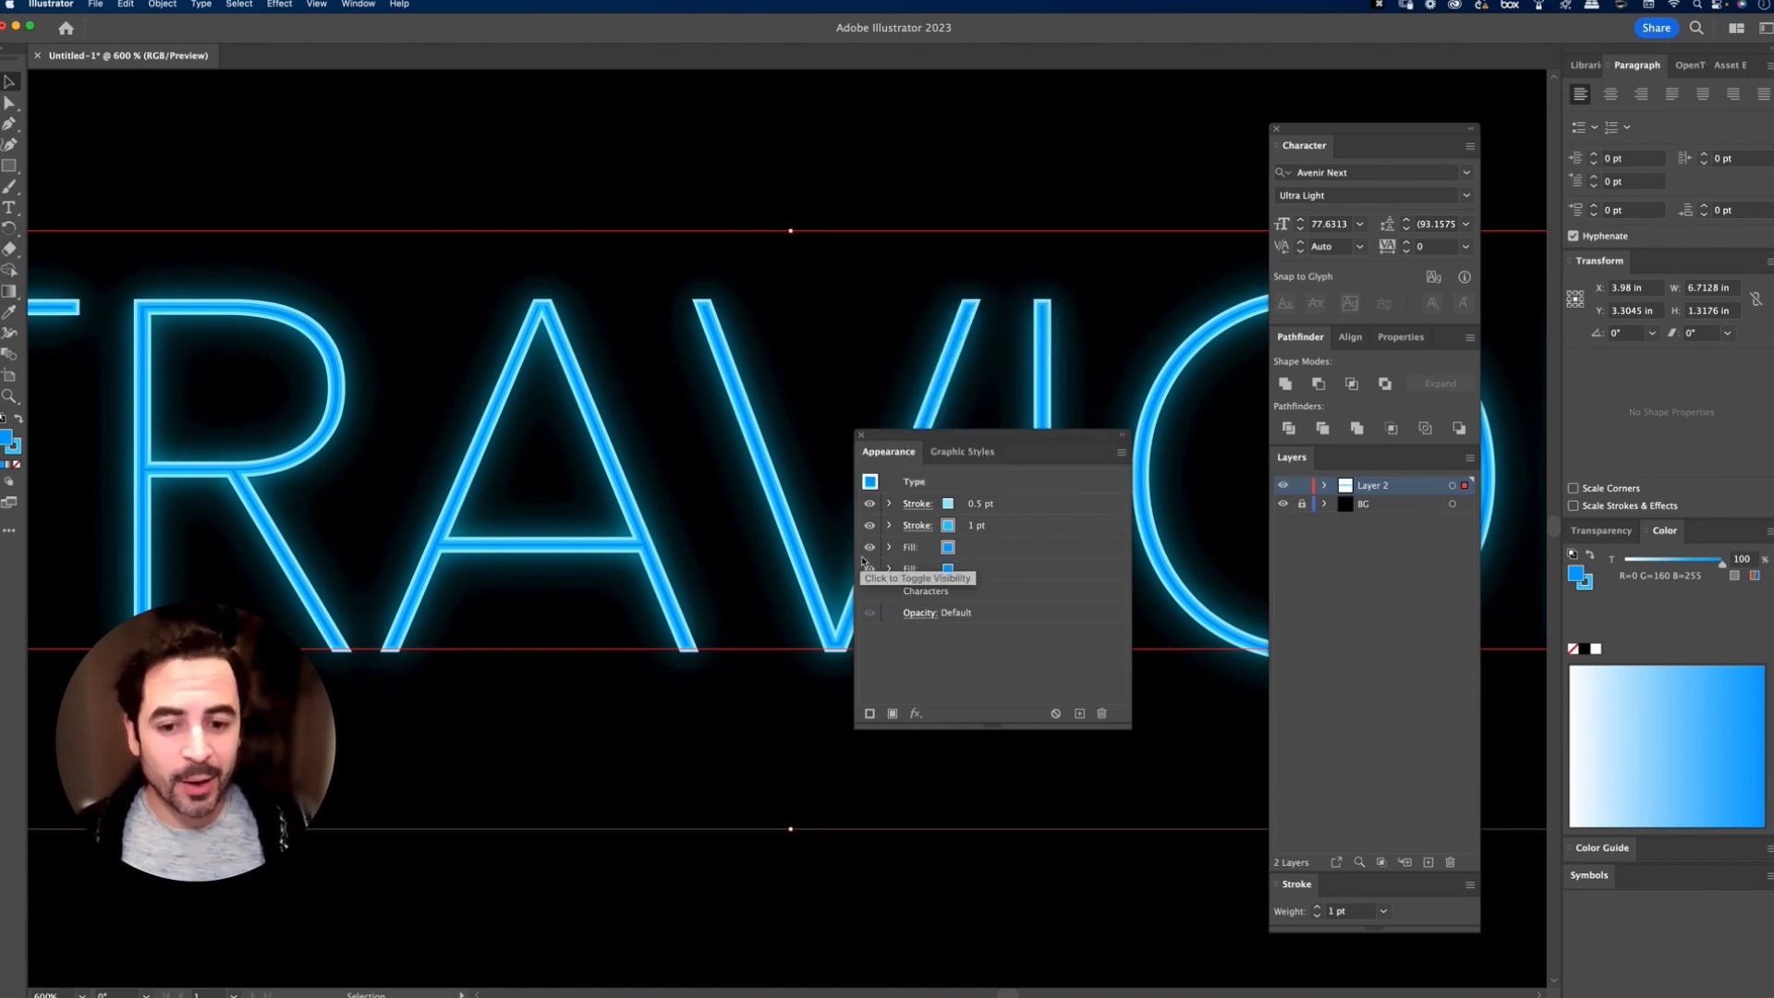
# Step: Compare the text with and without the upper fill by toggling that fill's visibility
pyautogui.click(870, 548)
pyautogui.click(870, 548)
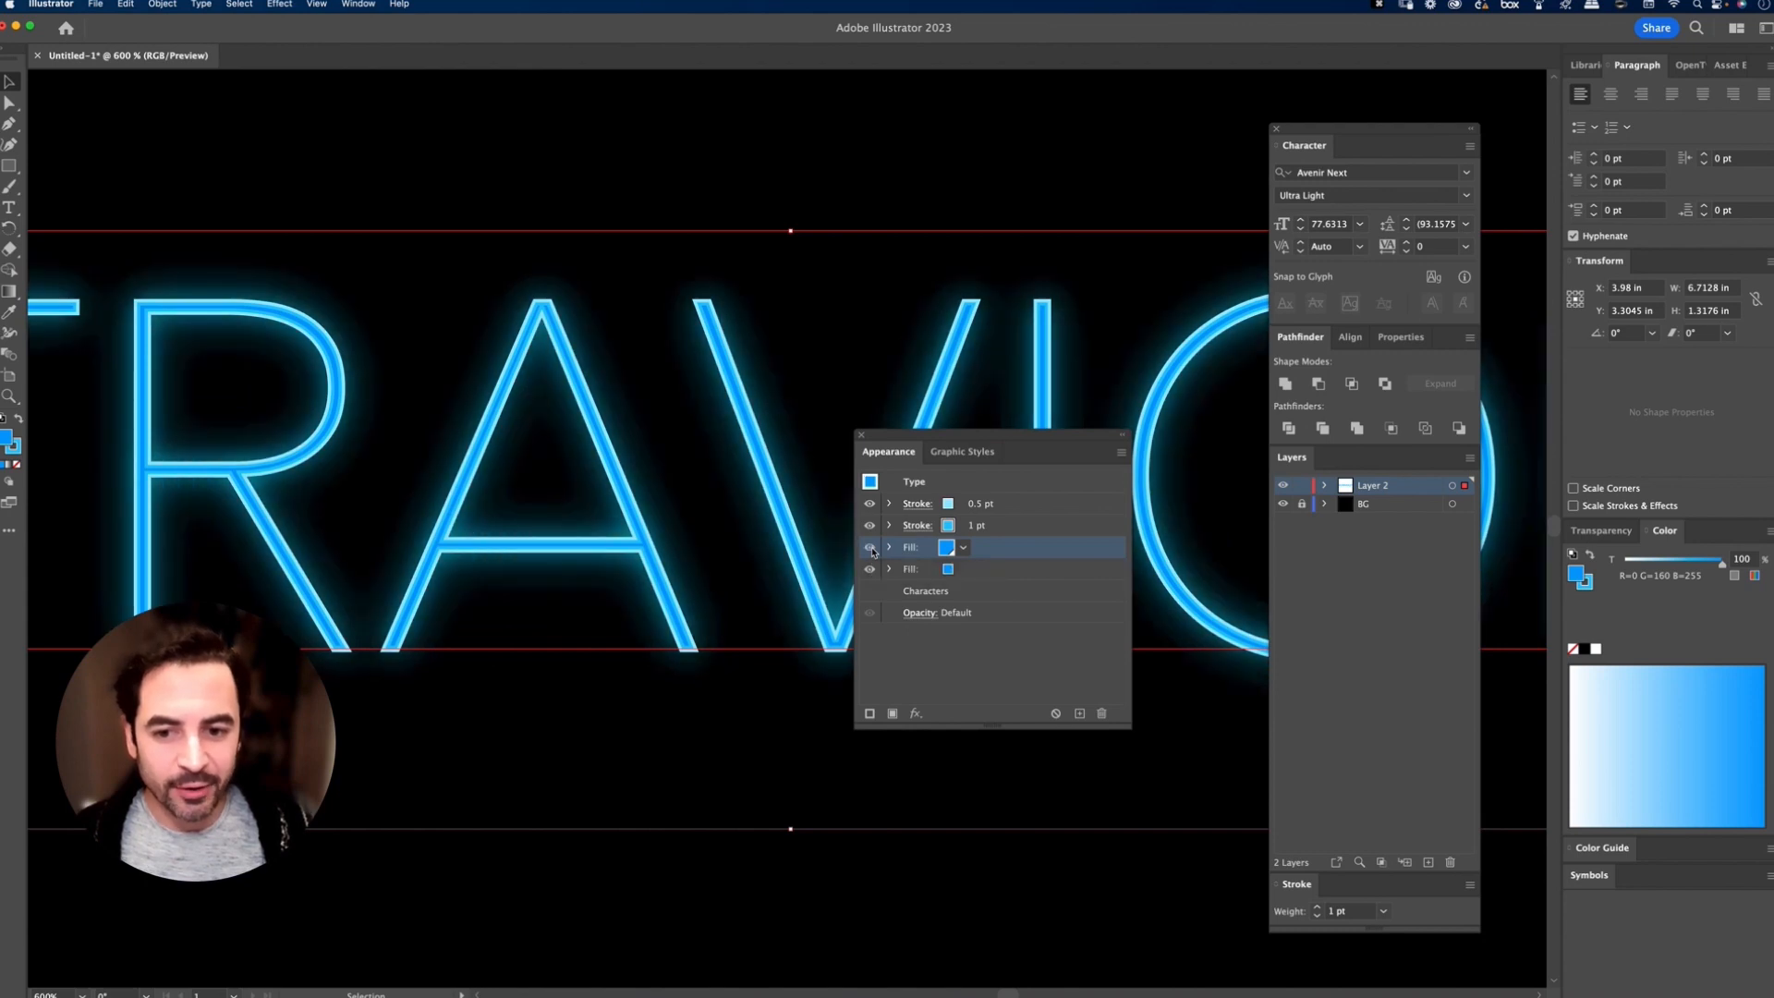
pyautogui.click(869, 548)
pyautogui.click(869, 548)
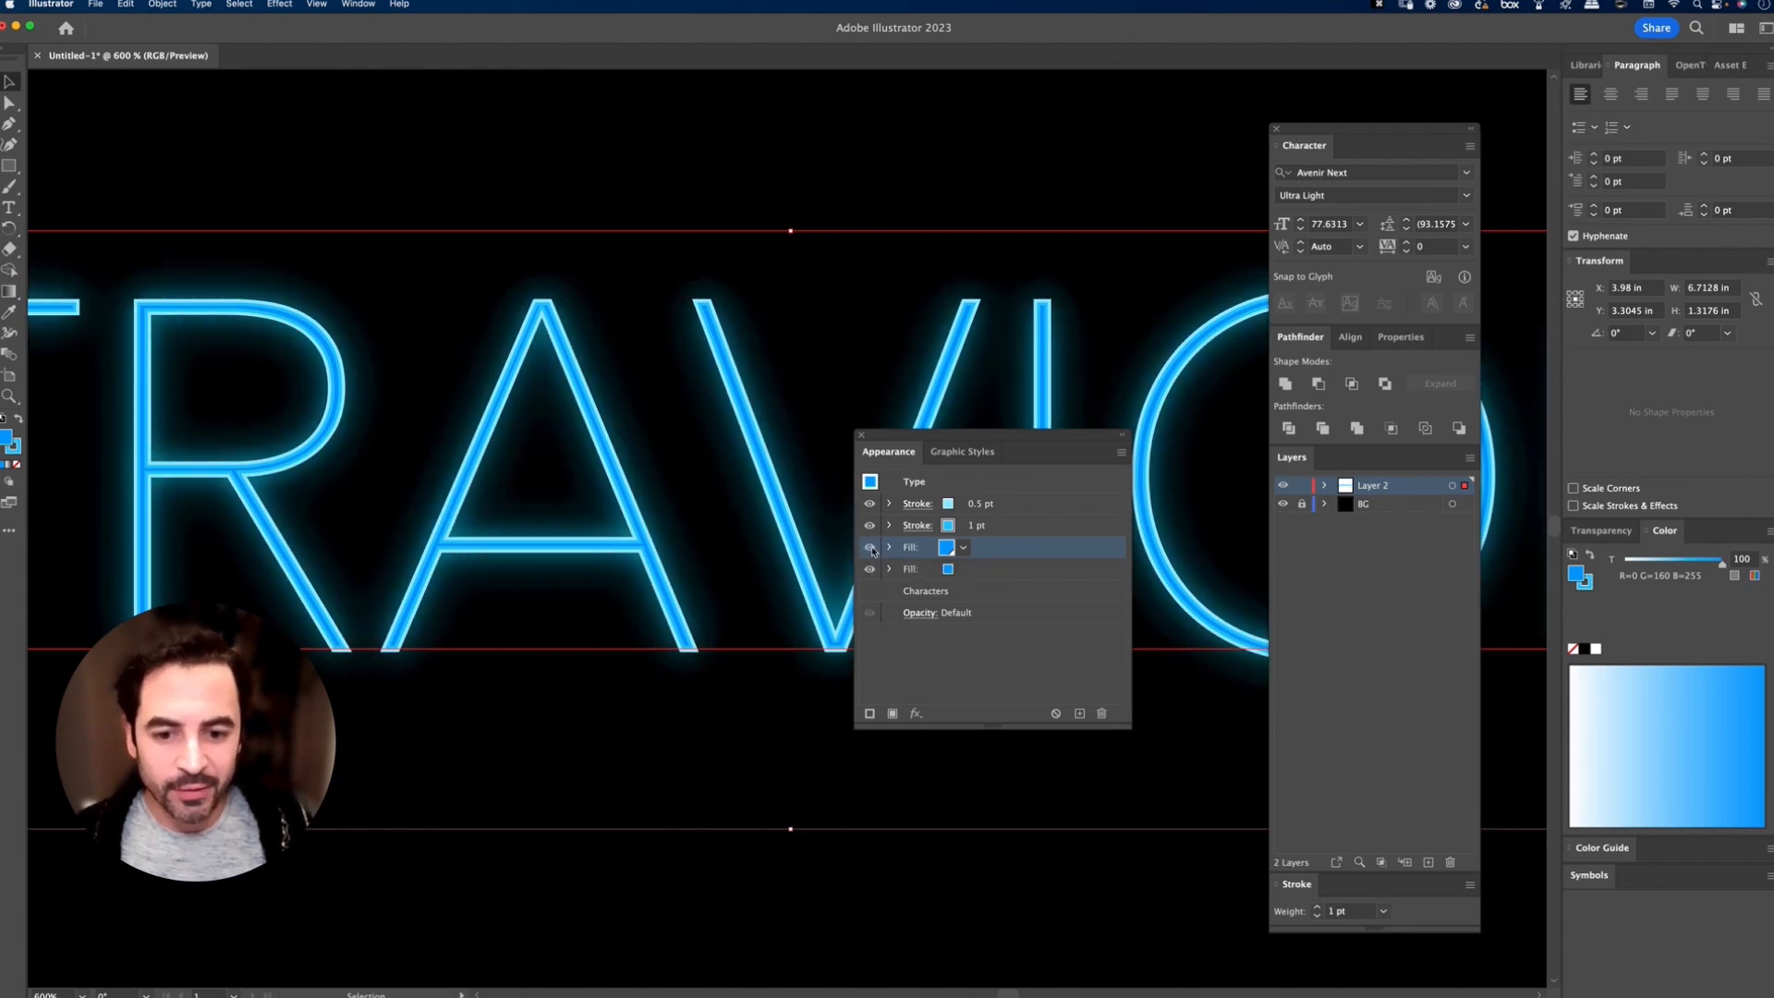
# Step: Compare the text with and without the 1 pt and 0.5 pt strokes by toggling each stroke's visibility
pyautogui.click(870, 525)
pyautogui.click(870, 526)
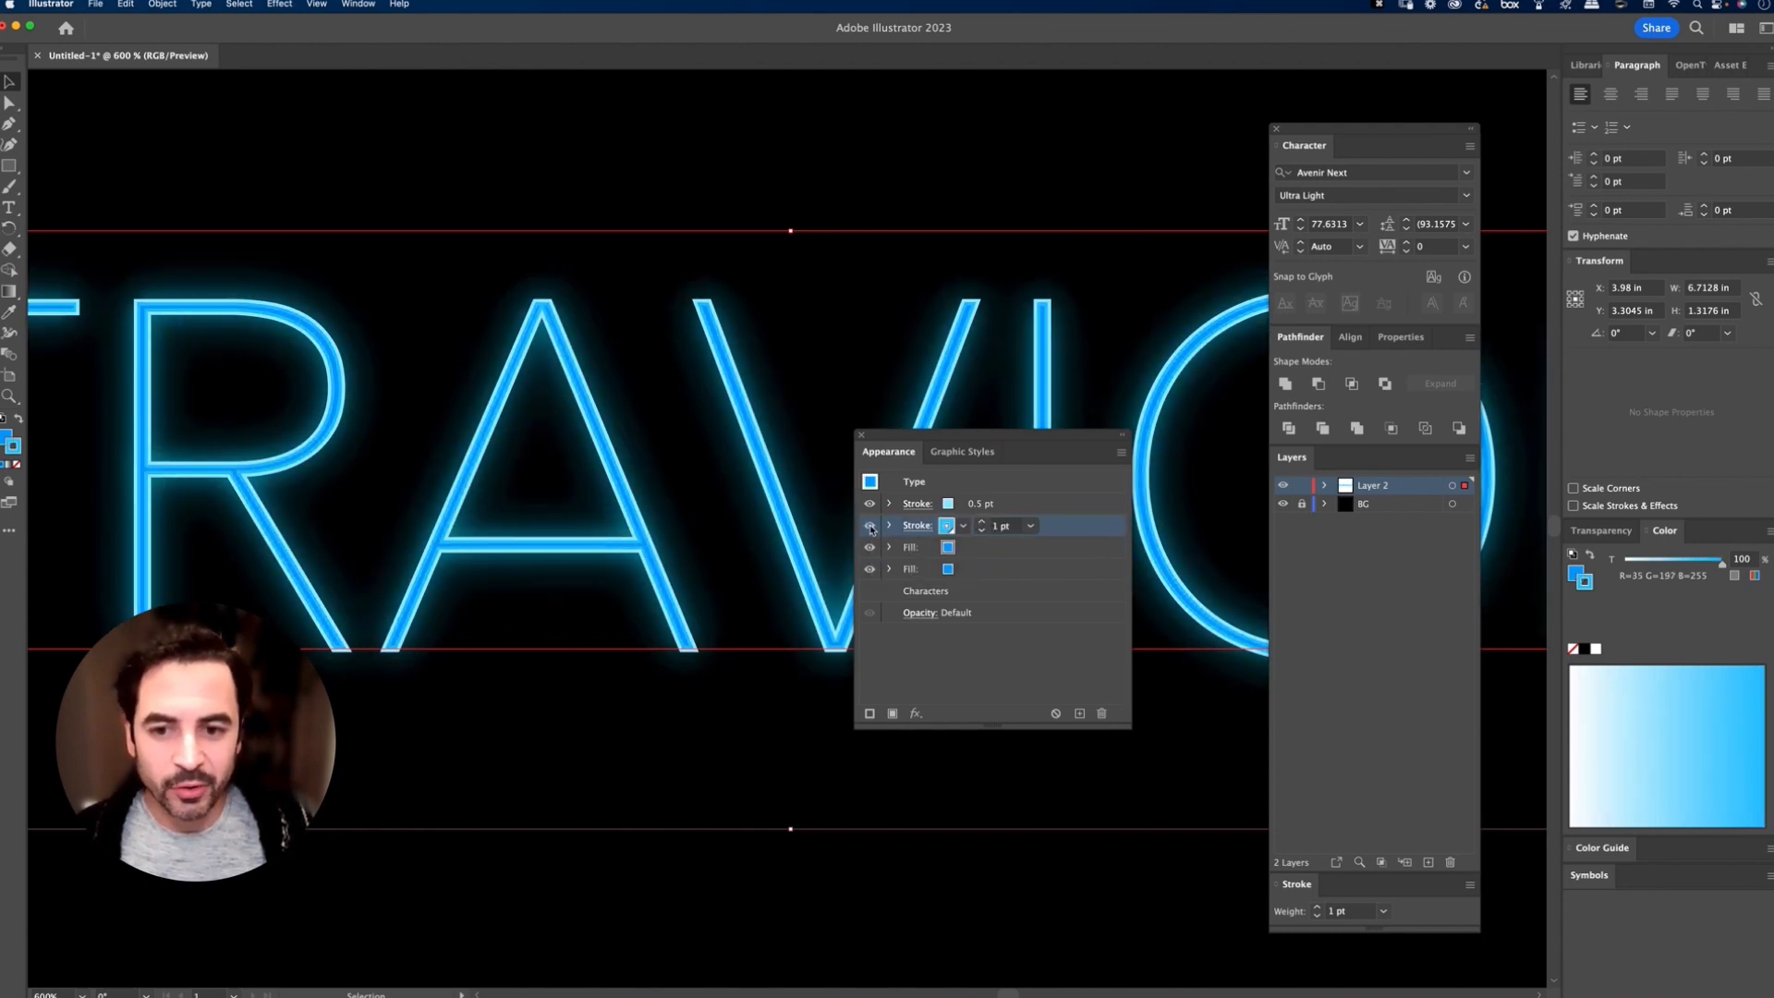
pyautogui.click(870, 503)
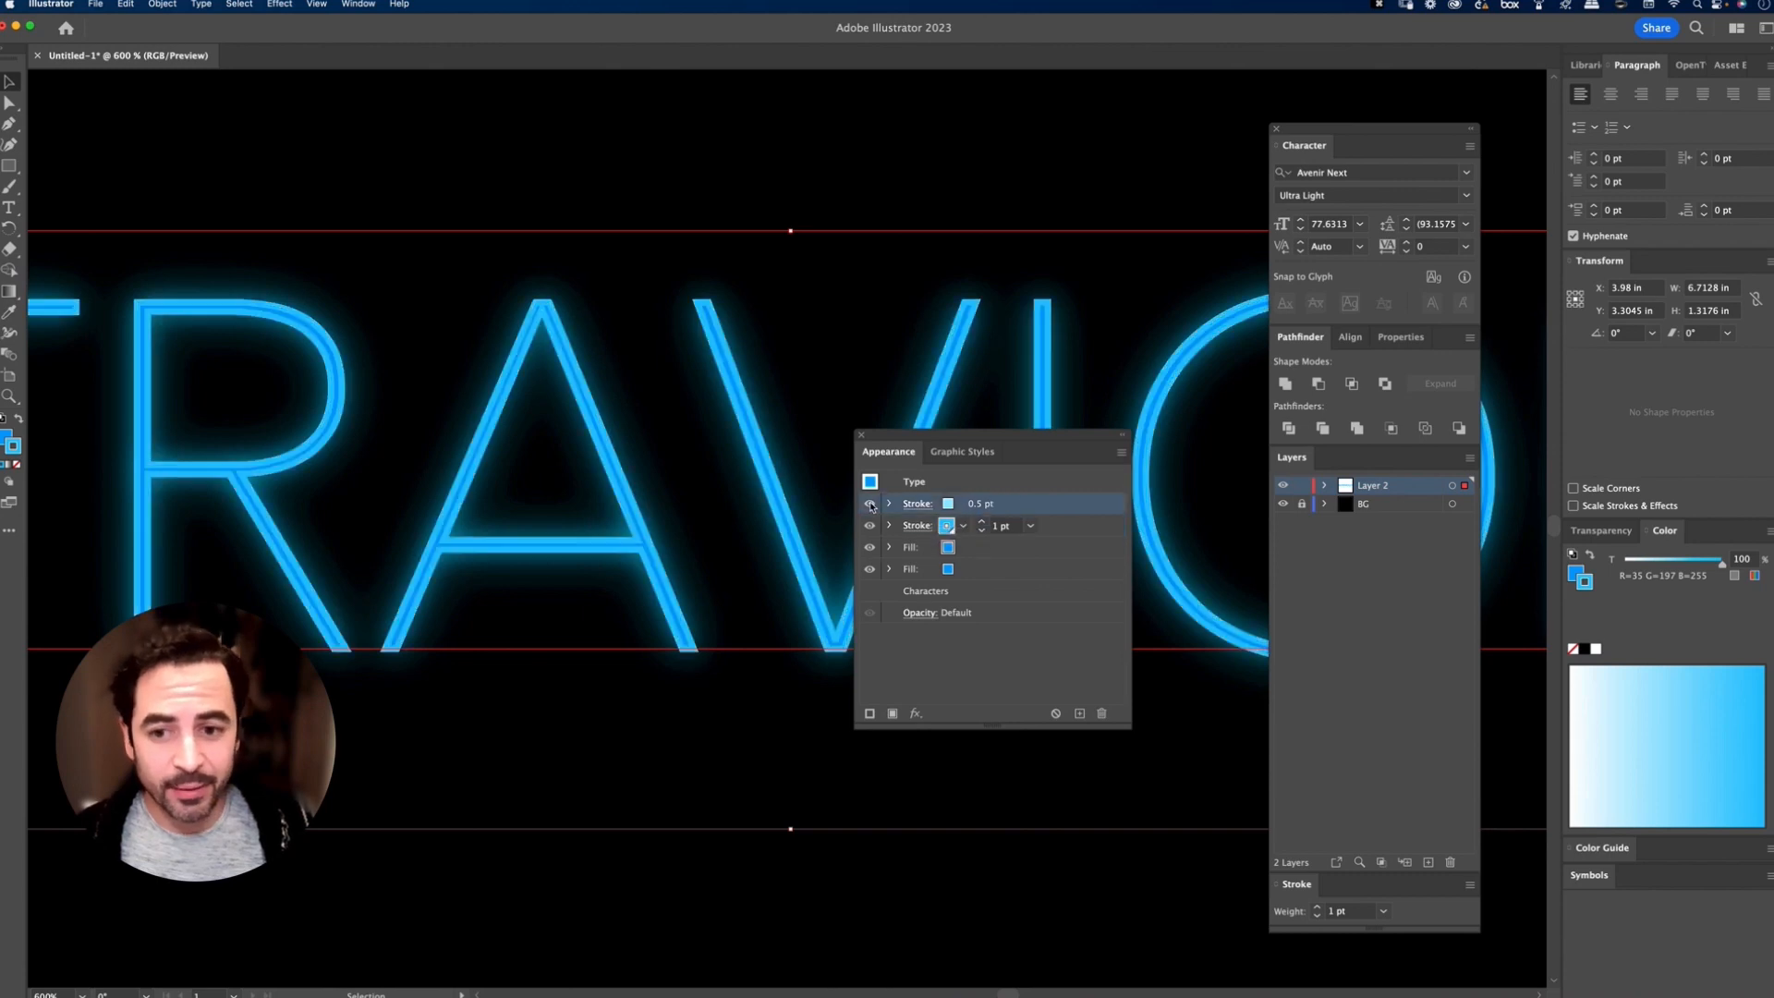
pyautogui.click(870, 504)
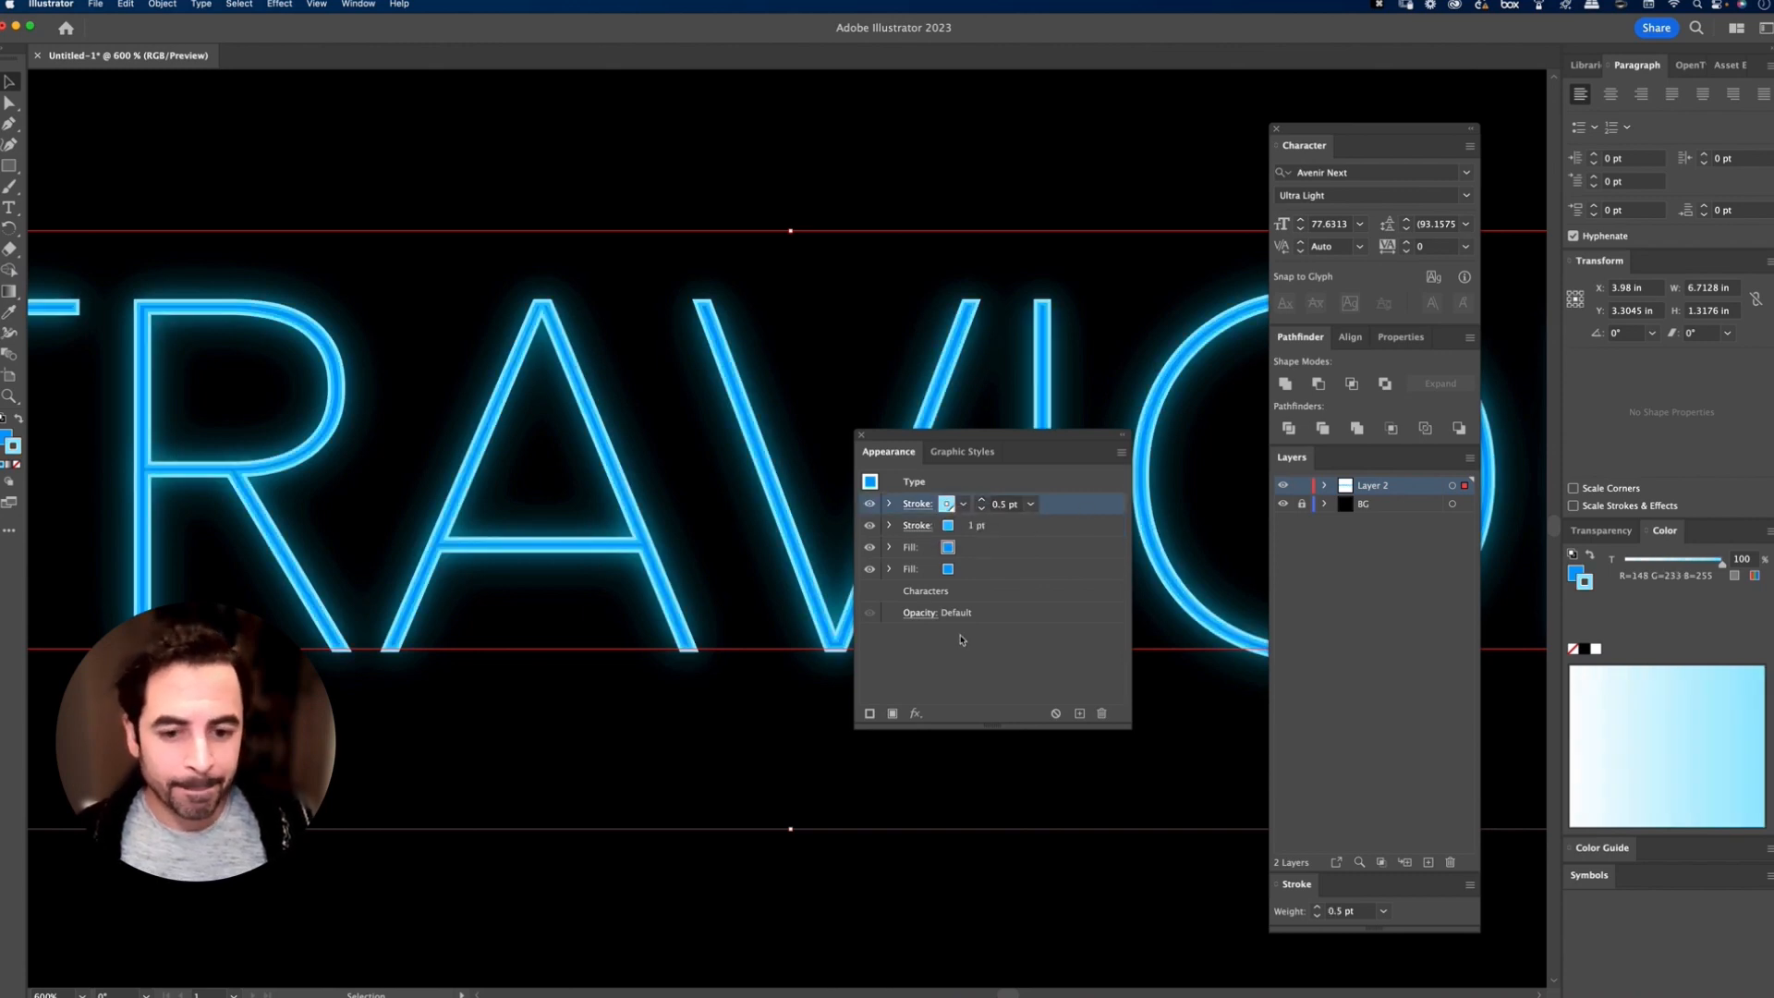
pyautogui.click(846, 222)
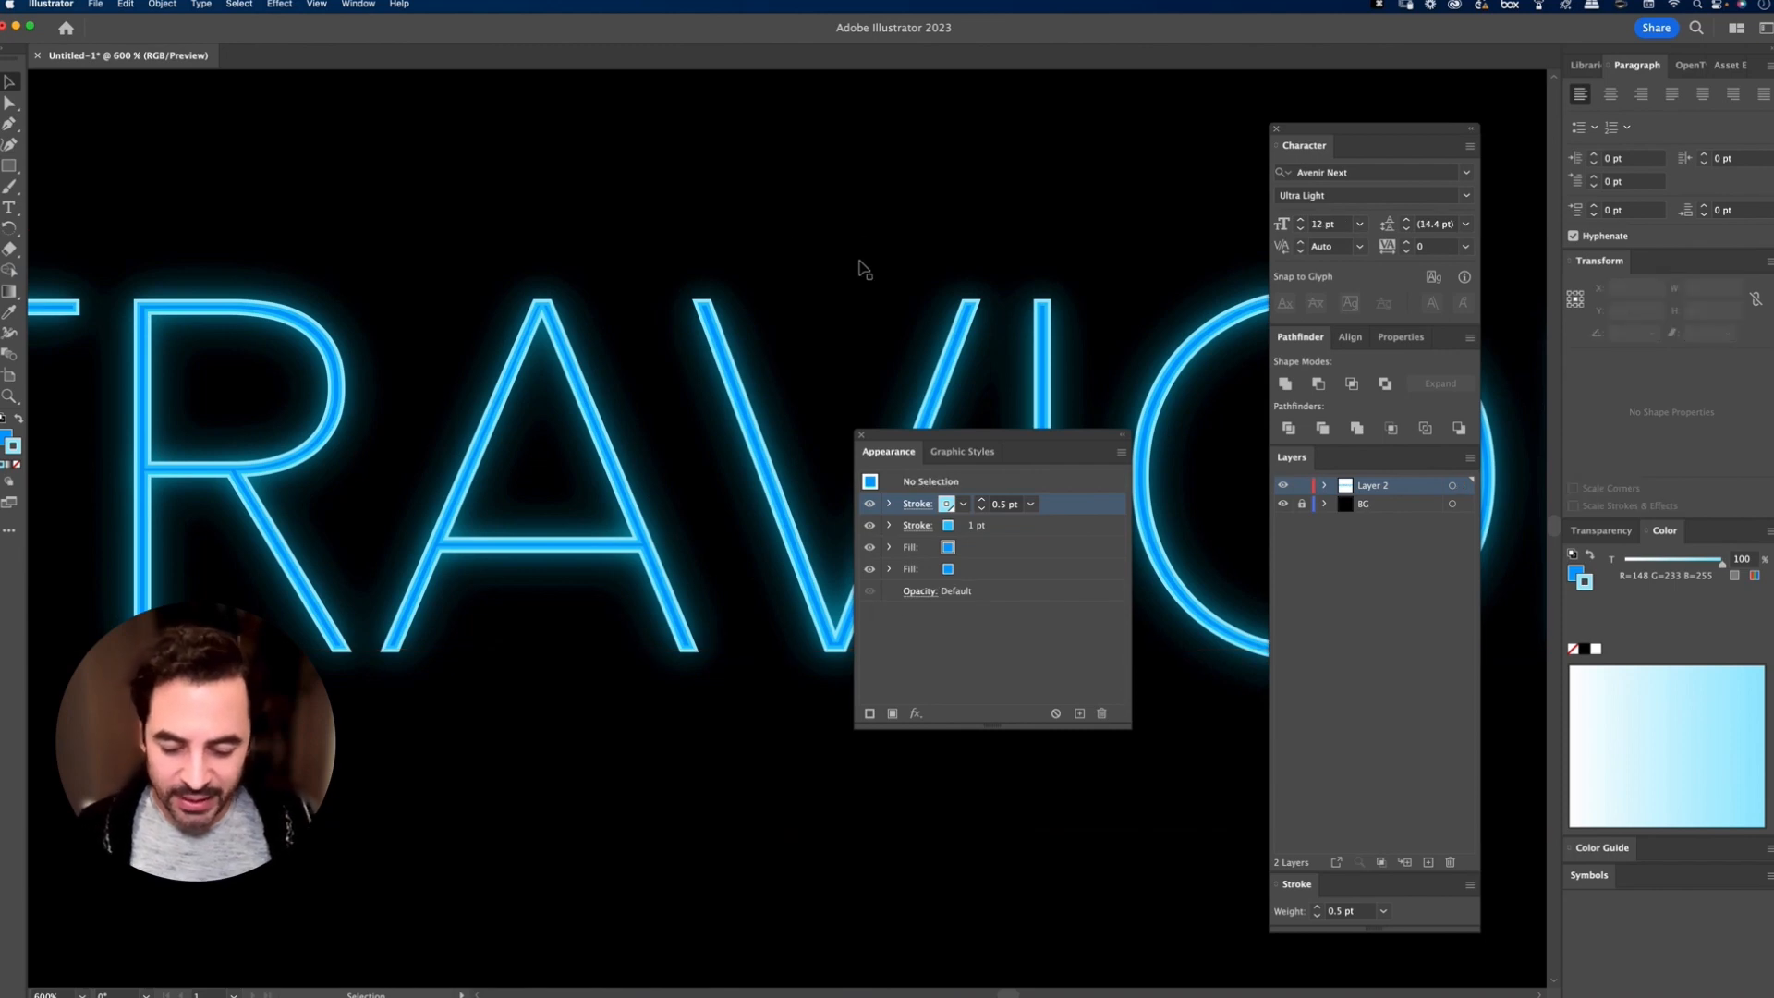
# Step: Replace the ULTRAVIOLET text with NEON and move it to the middle of the artboard
pyautogui.press('super+minus')
pyautogui.press('super+minus')
pyautogui.press('super+minus')
pyautogui.moveTo(904, 442); pyautogui.dragTo(725, 111)
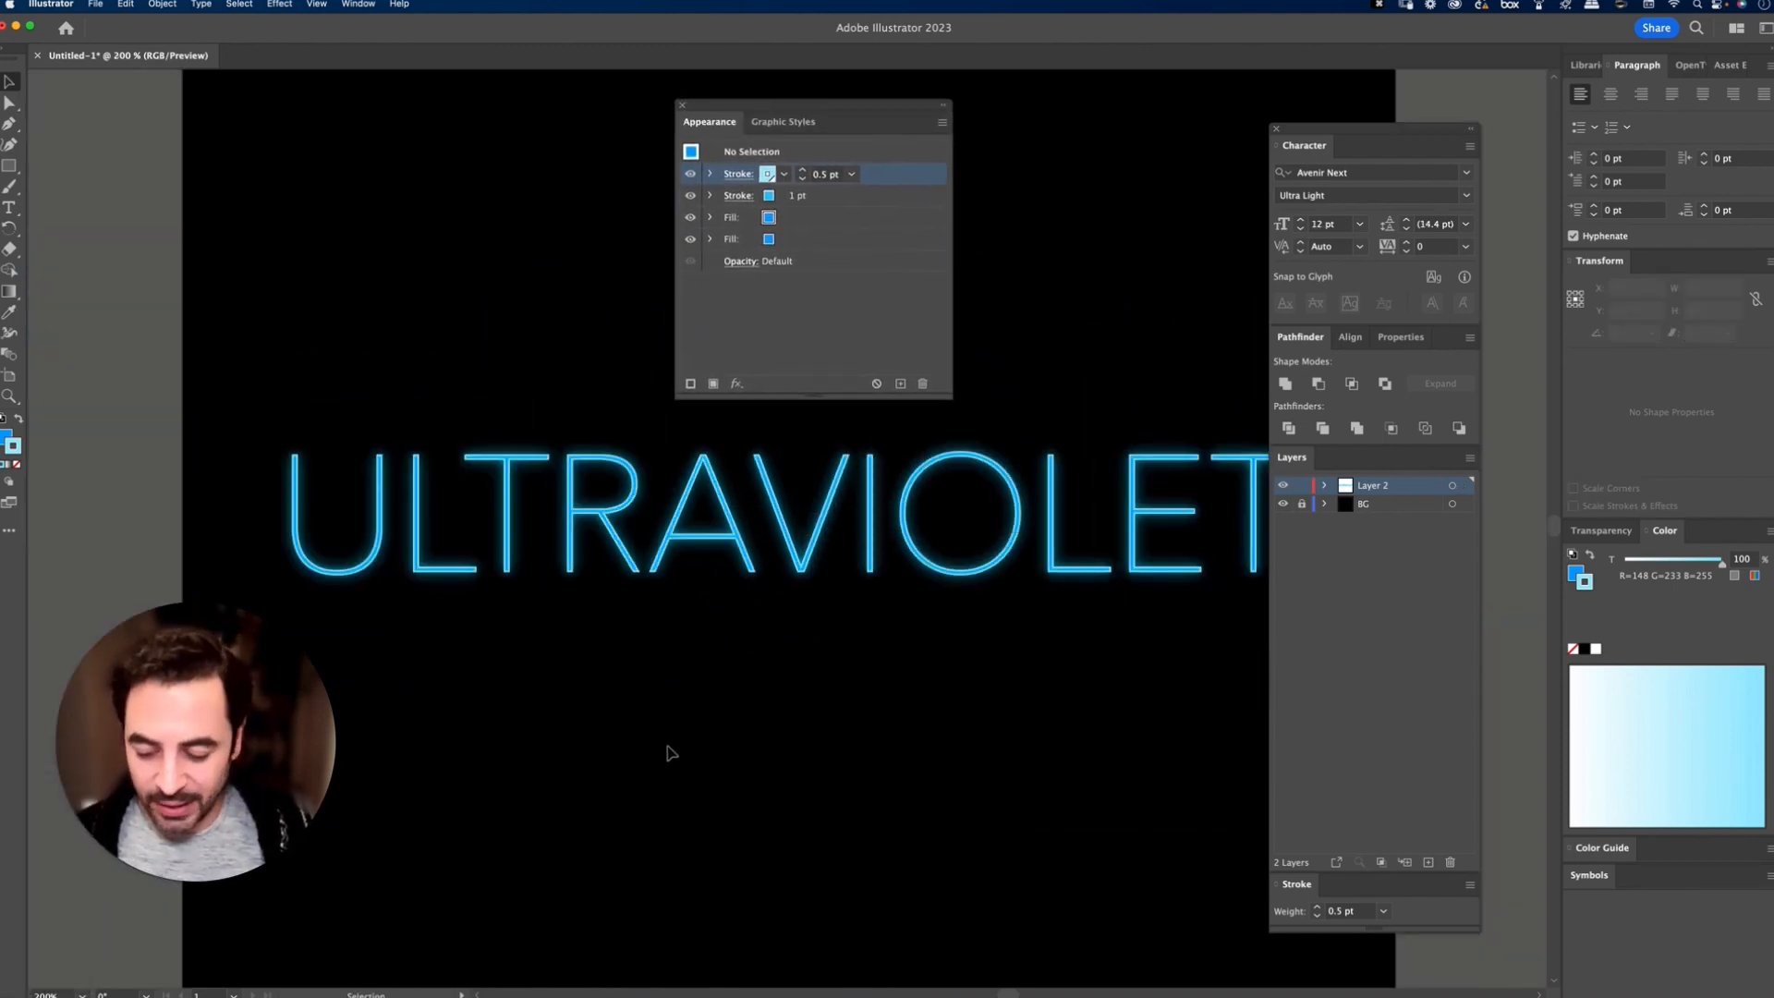
pyautogui.click(727, 558)
pyautogui.press('t')
pyautogui.click(696, 537)
pyautogui.press('super+a')
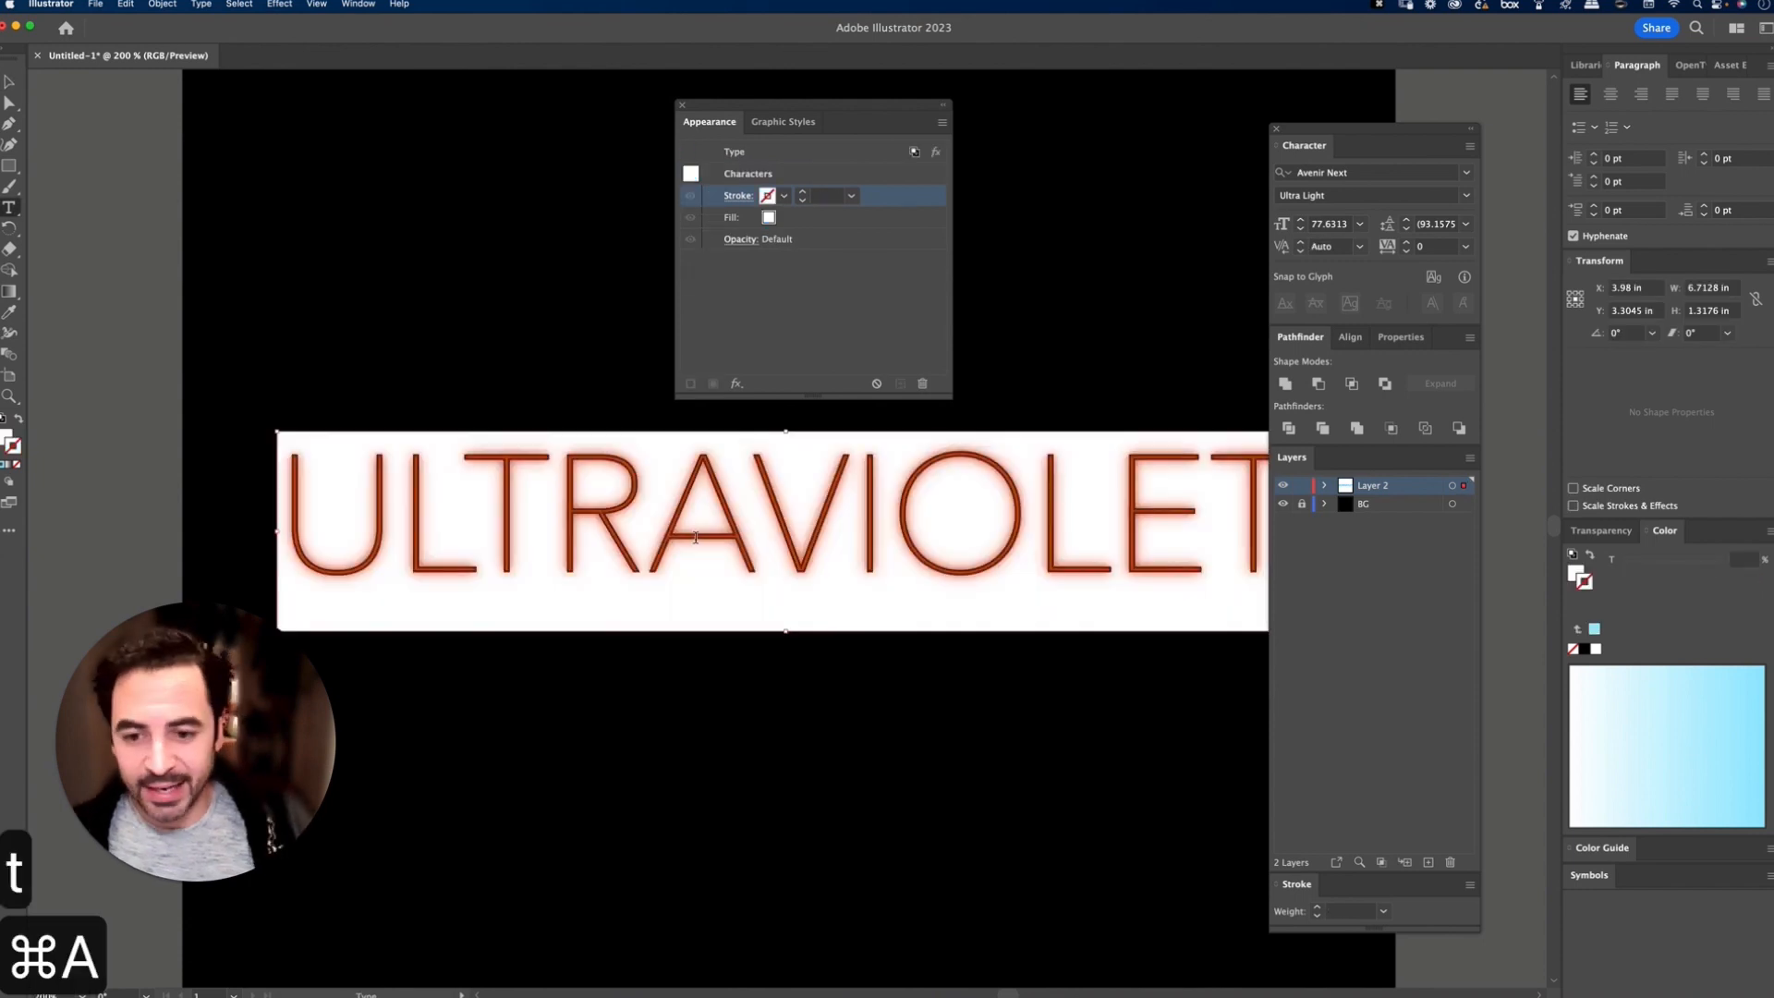
pyautogui.write('NEON')
pyautogui.press('shift+super+a')
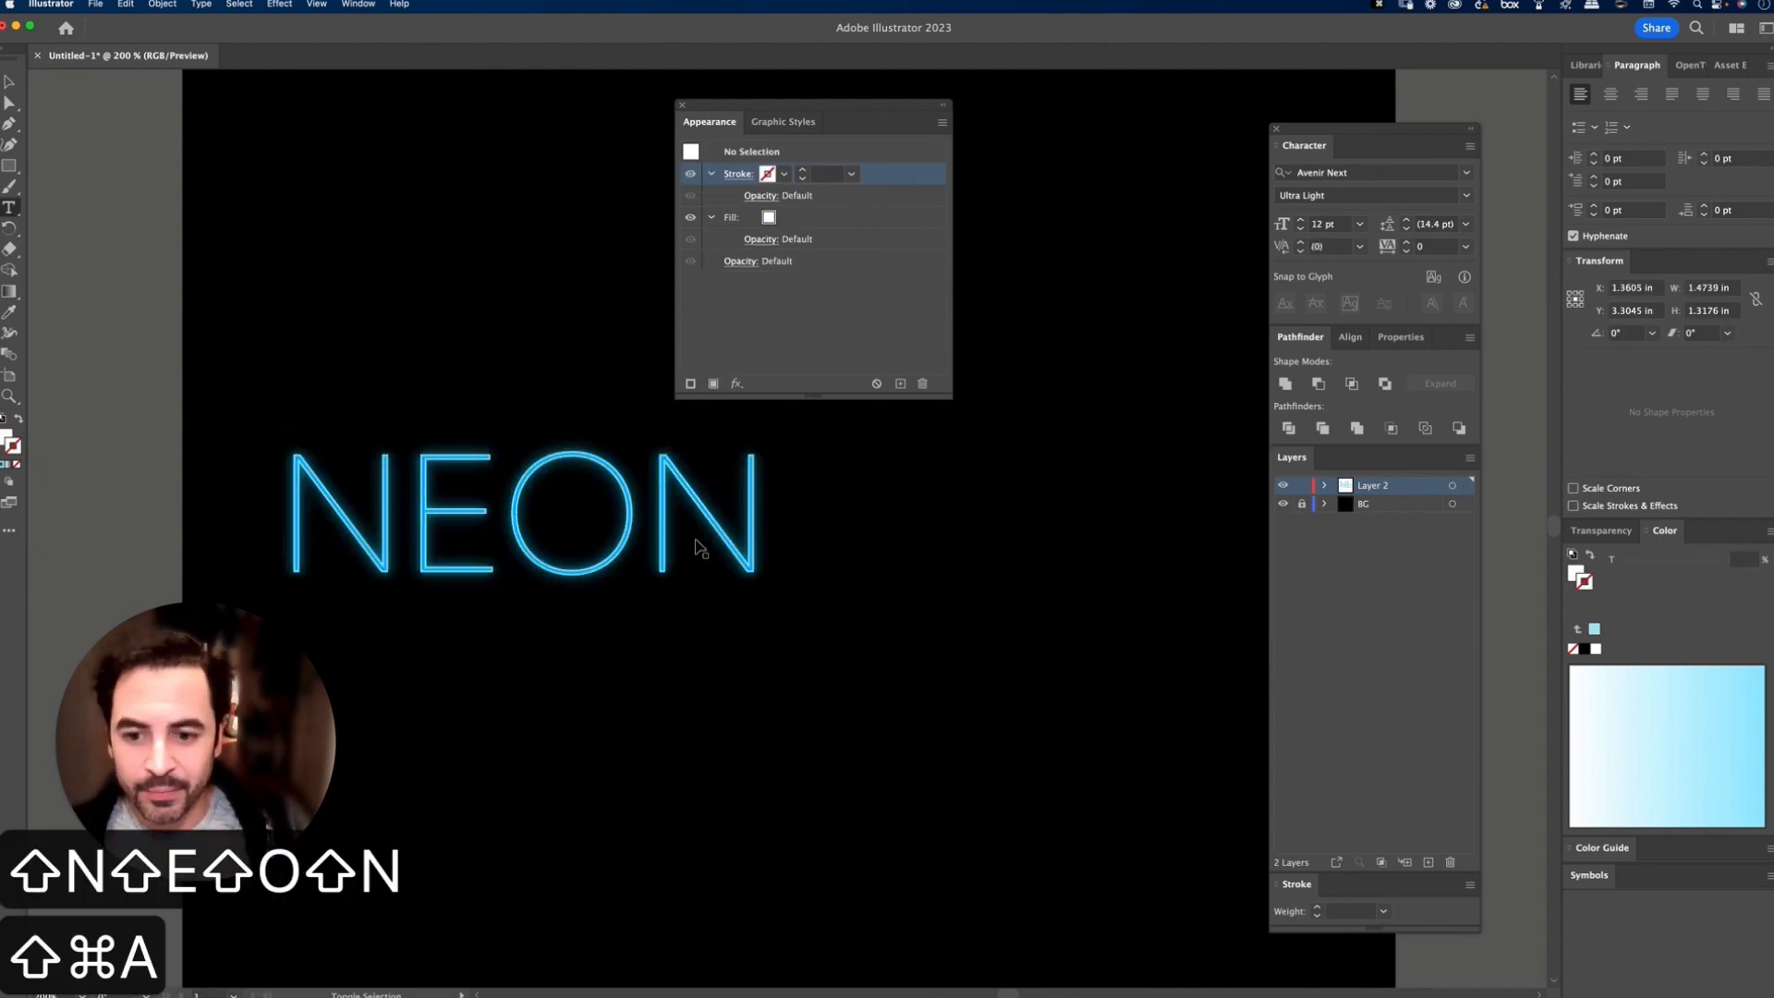
pyautogui.press('v')
pyautogui.moveTo(698, 554); pyautogui.dragTo(989, 609)
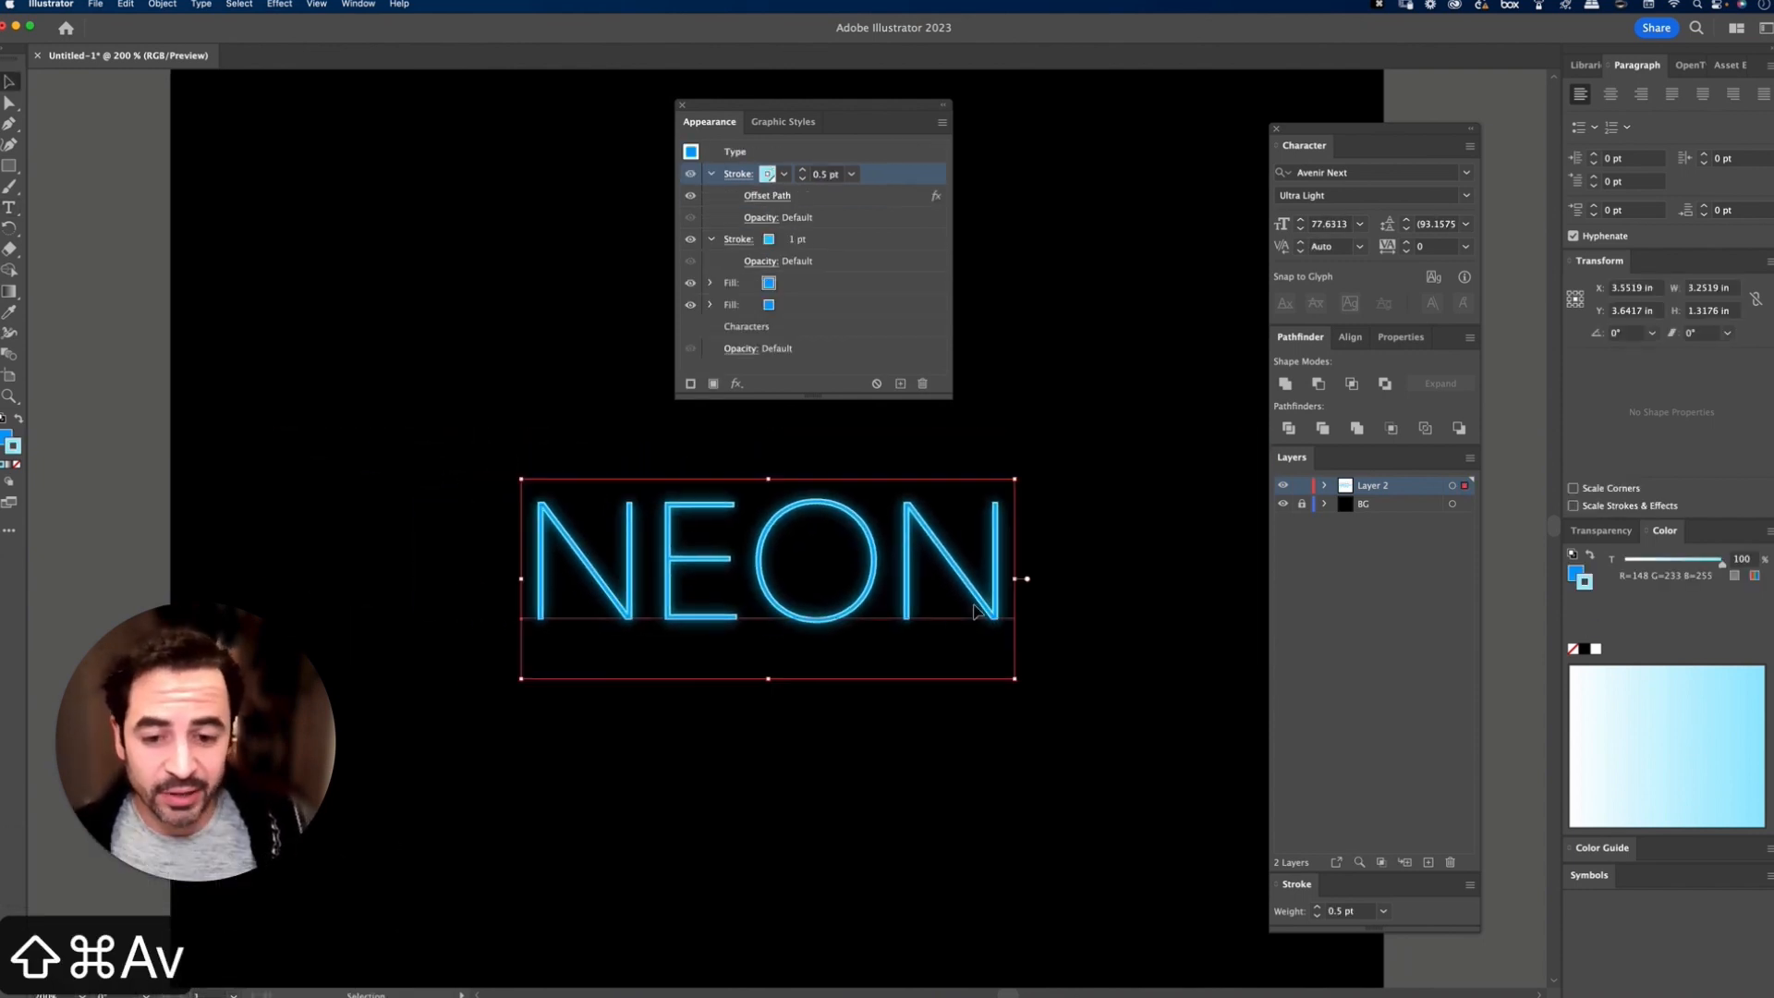
pyautogui.press('t')
pyautogui.doubleClick(855, 548)
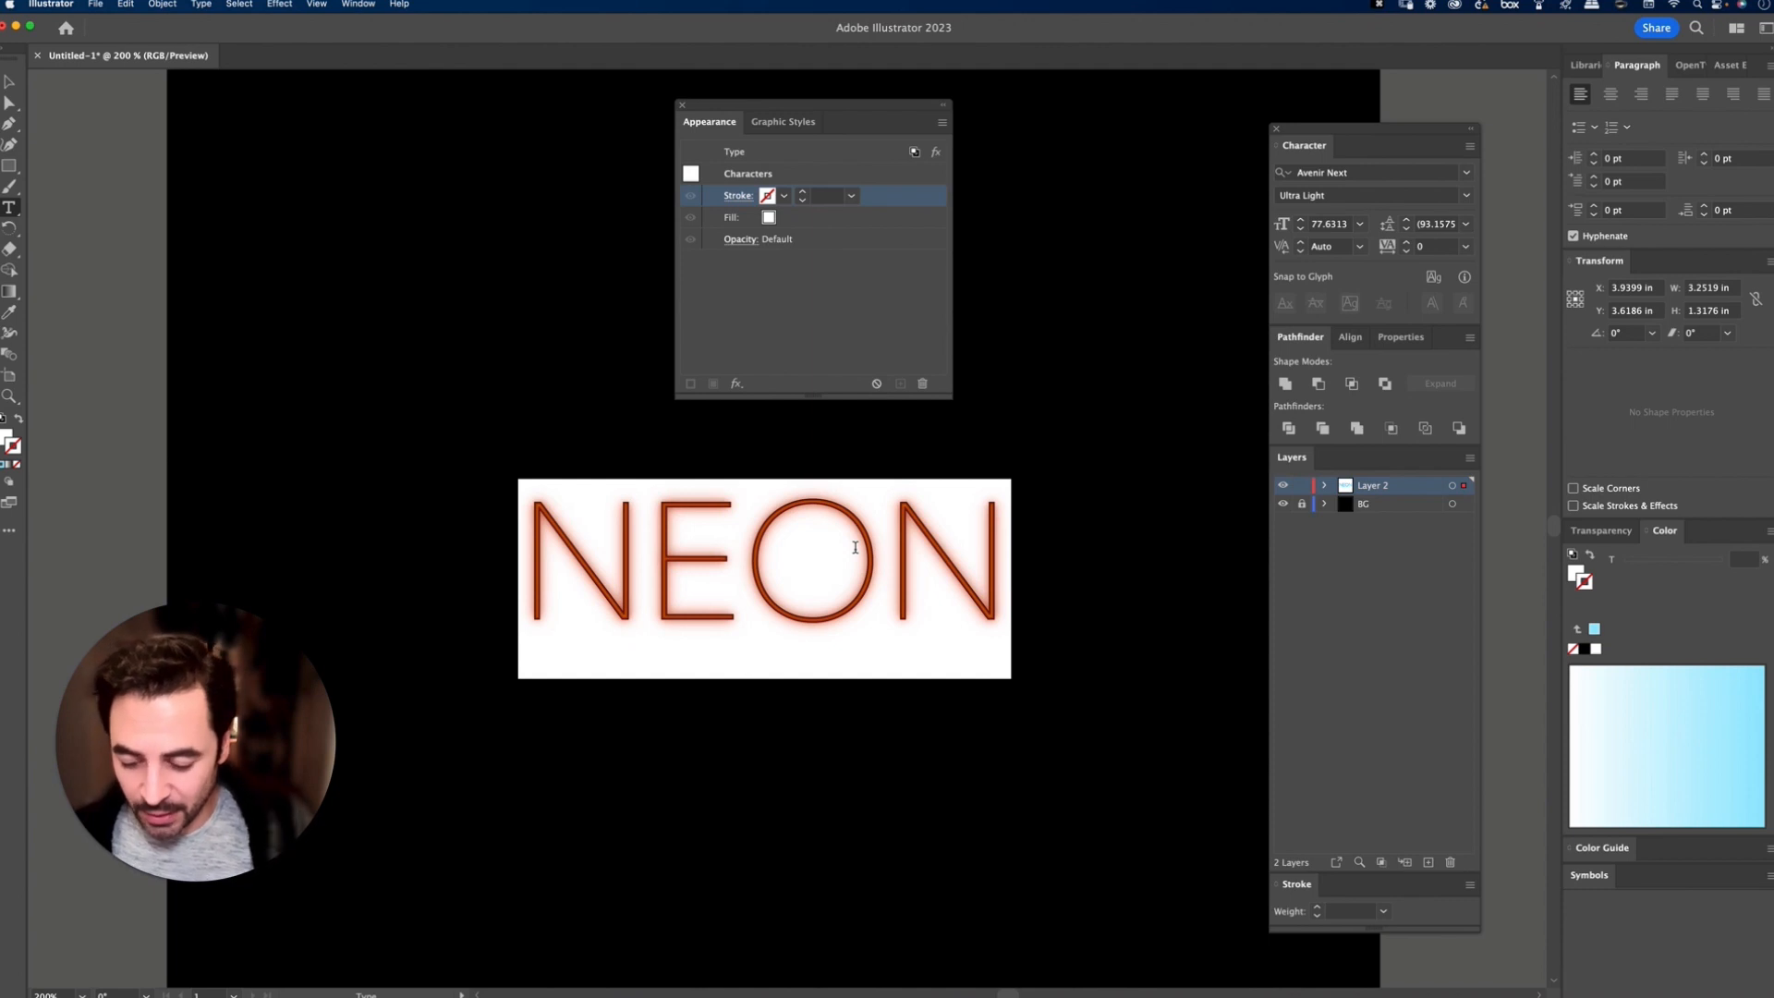
pyautogui.press('shift+super+a')
pyautogui.press('v')
# Step: Duplicate the upper glowing blue fill of the NEON text
pyautogui.click(854, 553)
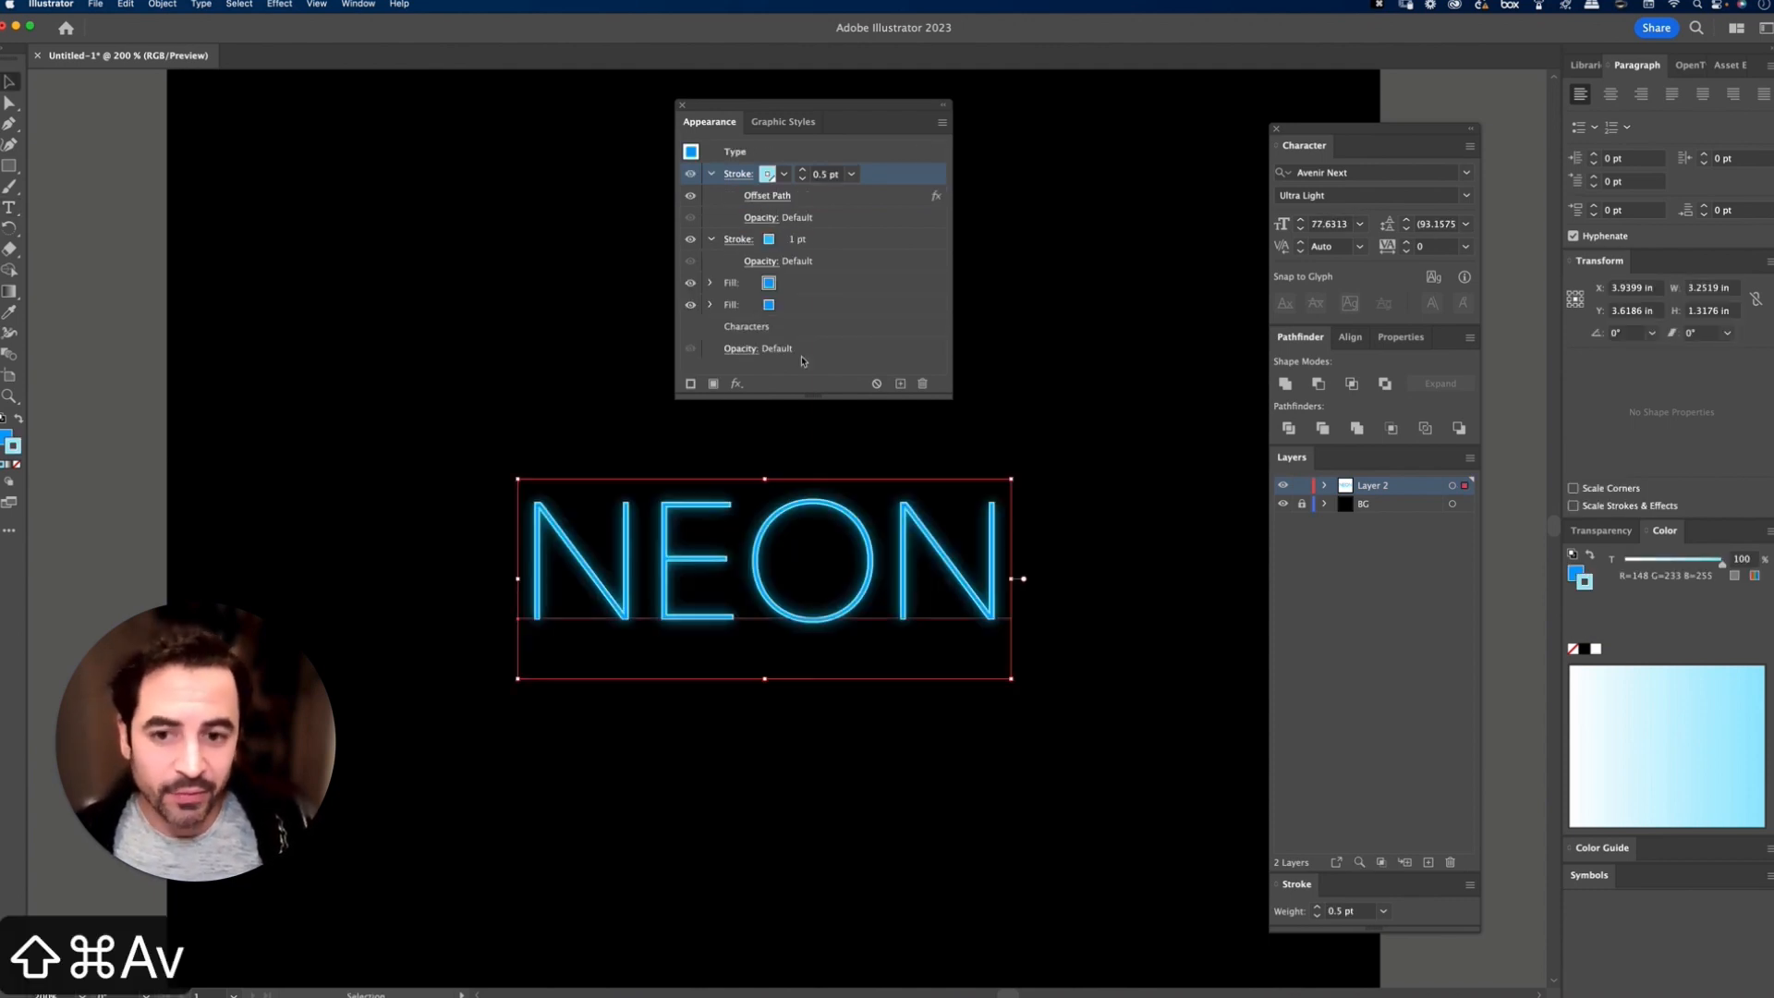
pyautogui.click(711, 173)
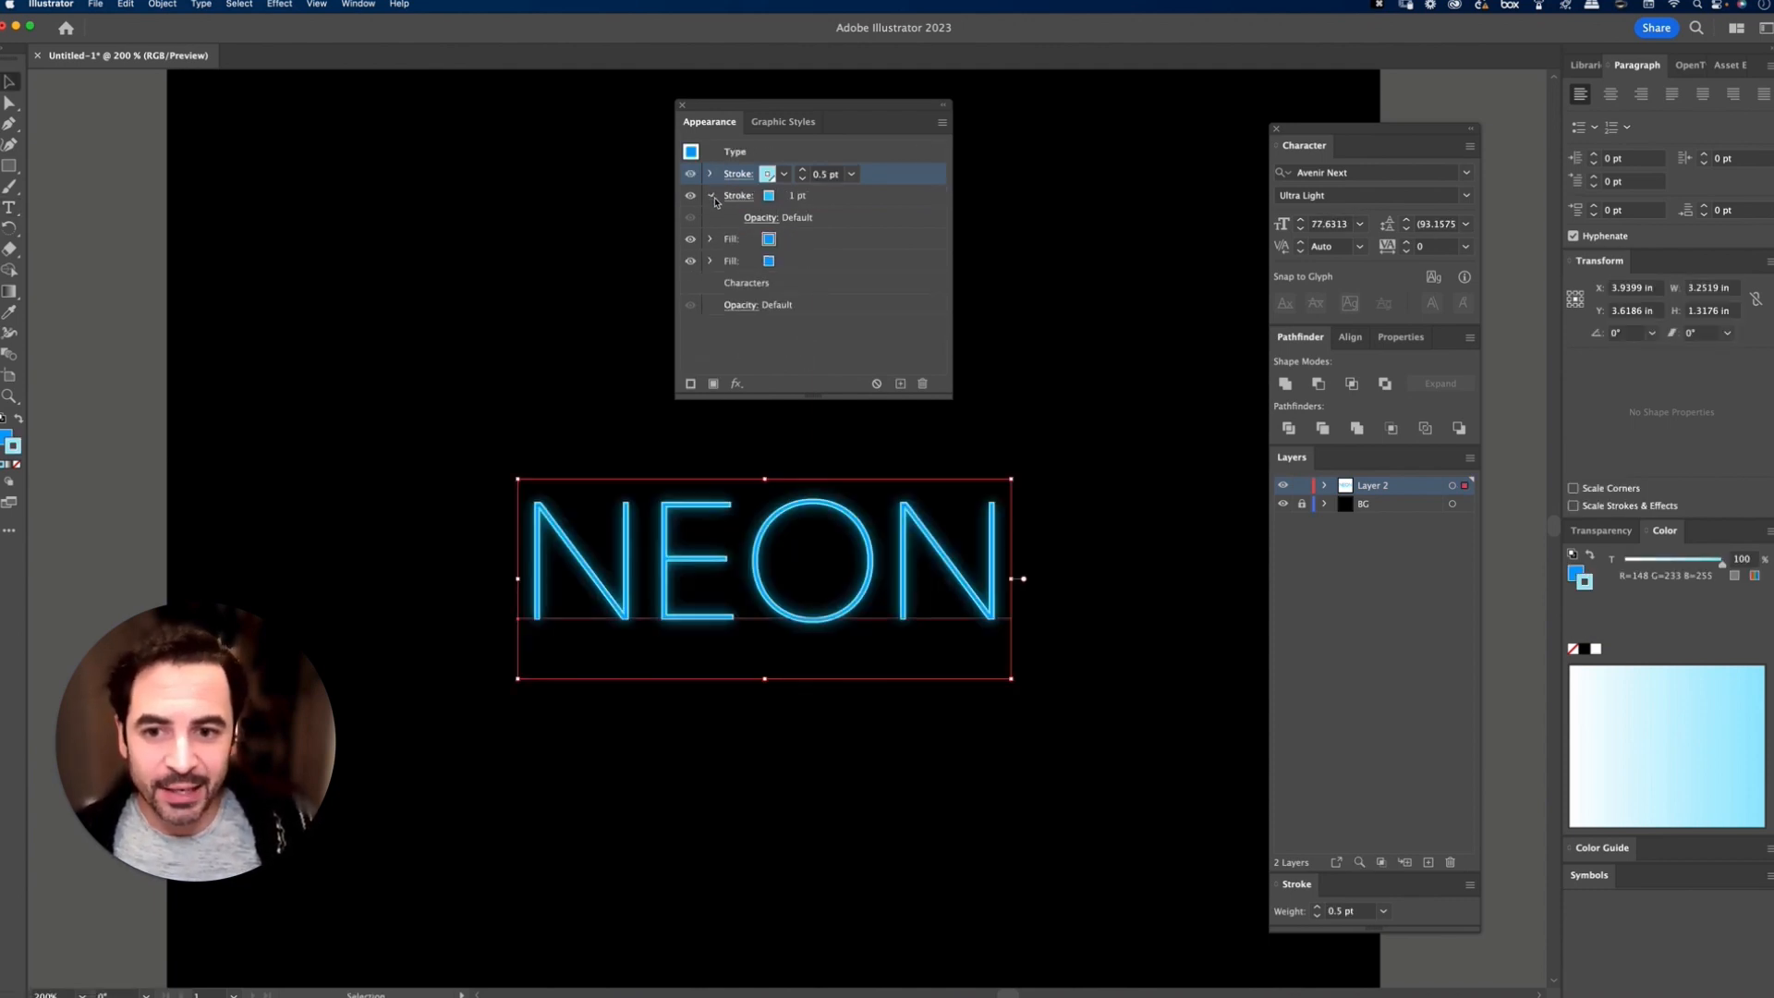
pyautogui.click(712, 196)
pyautogui.click(709, 218)
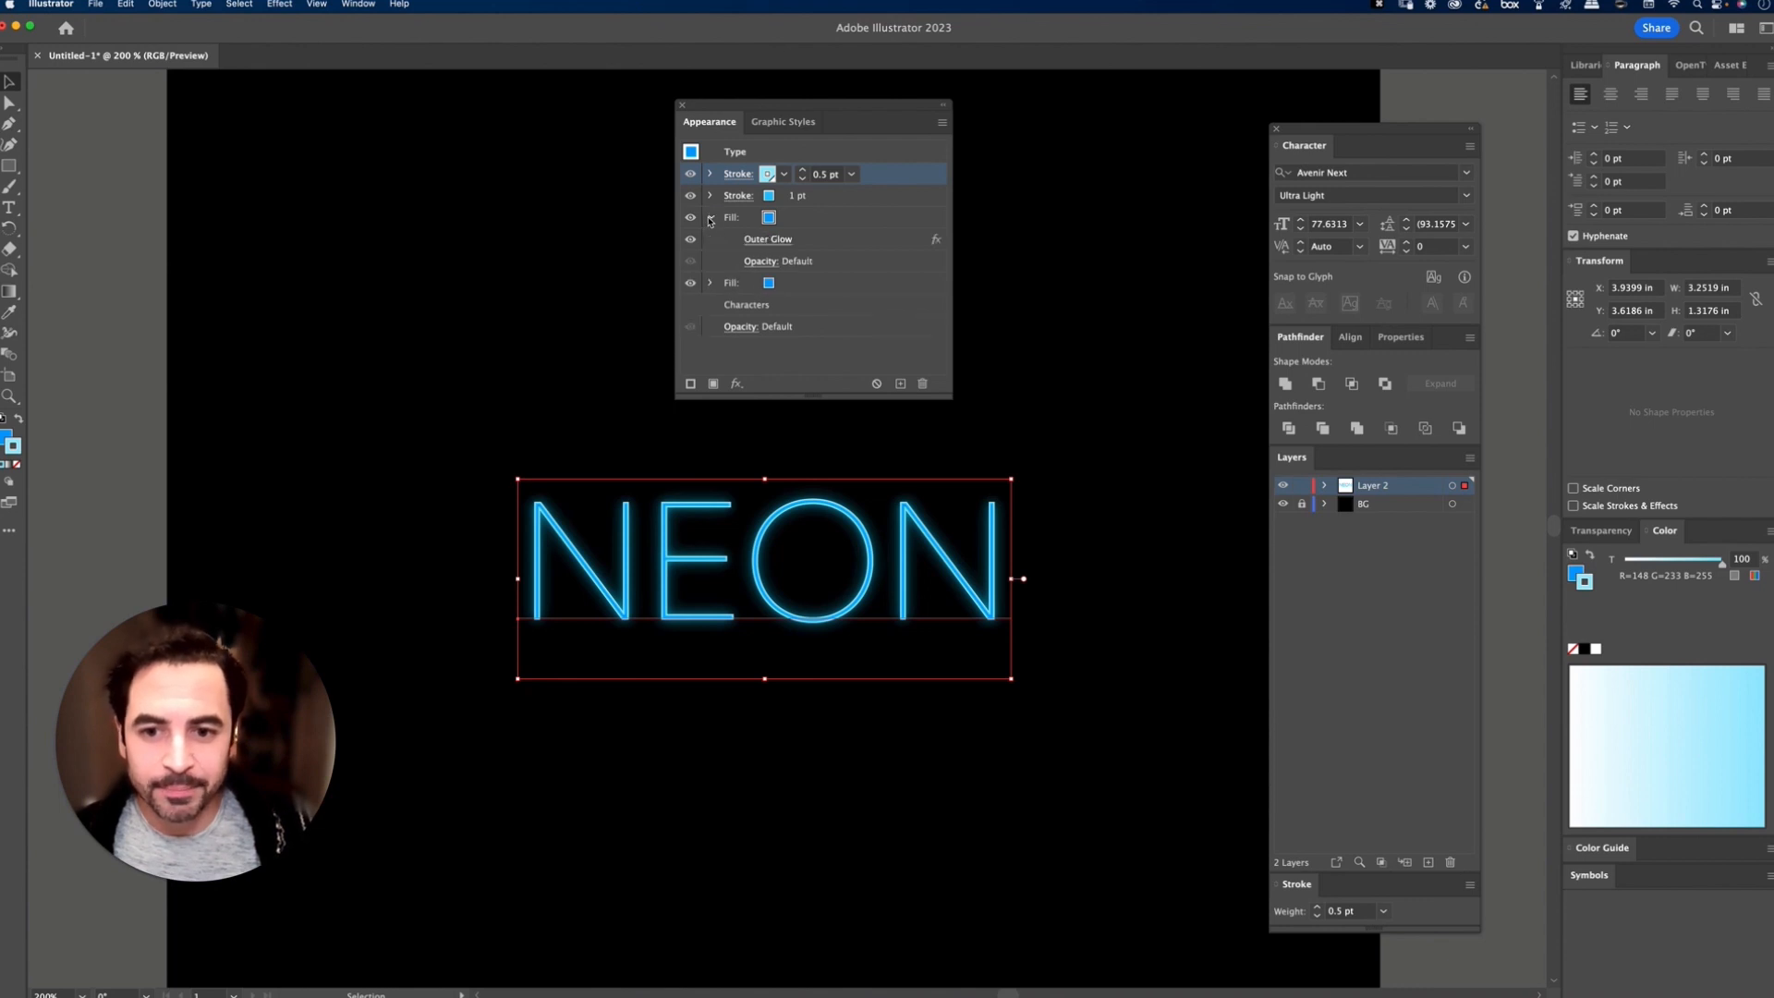
pyautogui.click(778, 241)
pyautogui.click(963, 426)
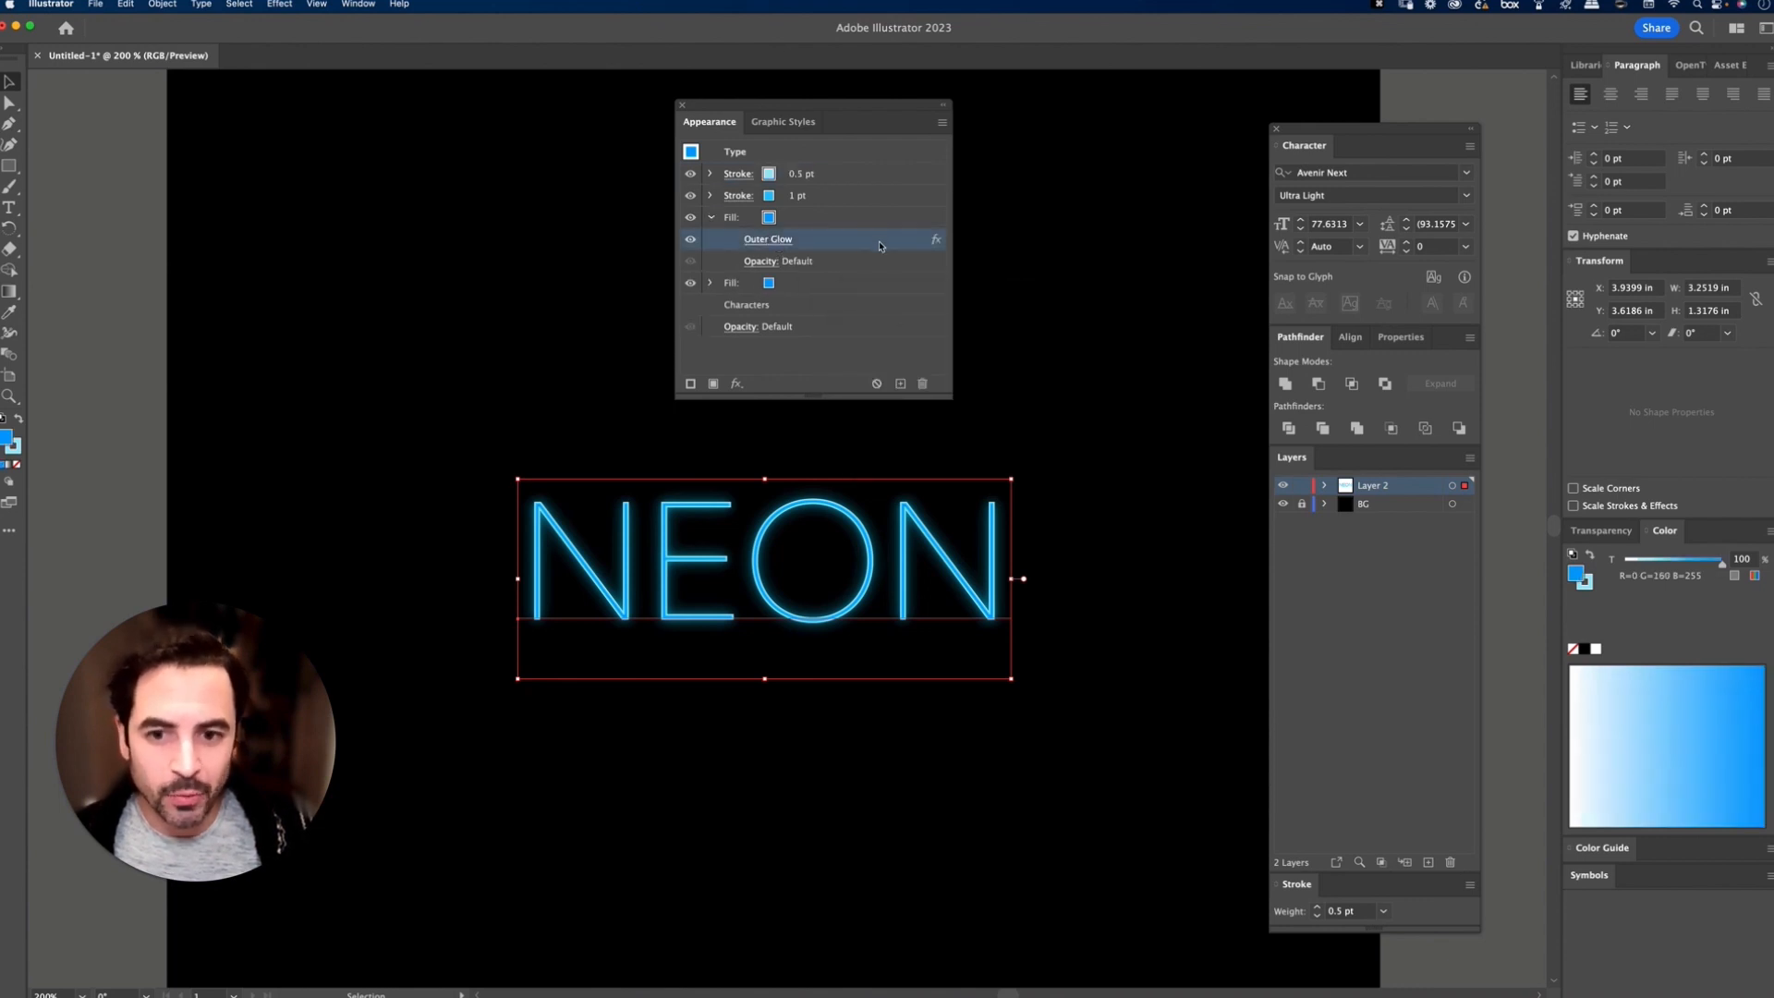
pyautogui.click(712, 218)
pyautogui.click(889, 220)
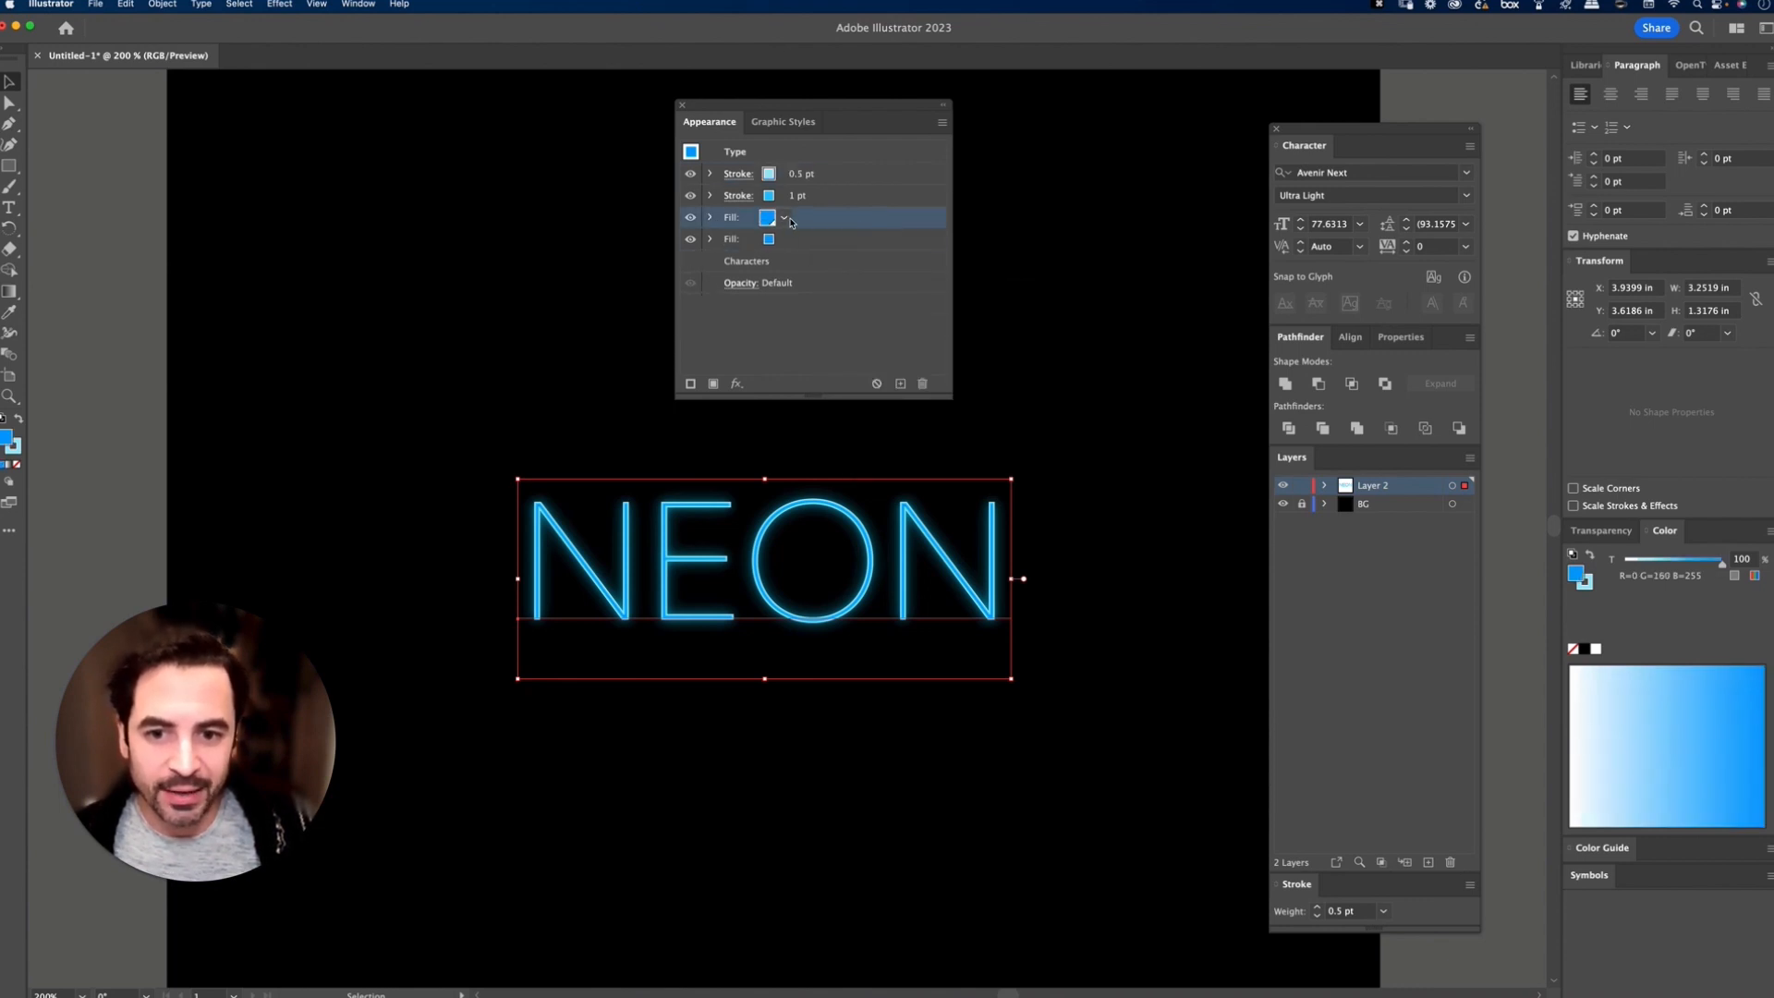
pyautogui.click(900, 383)
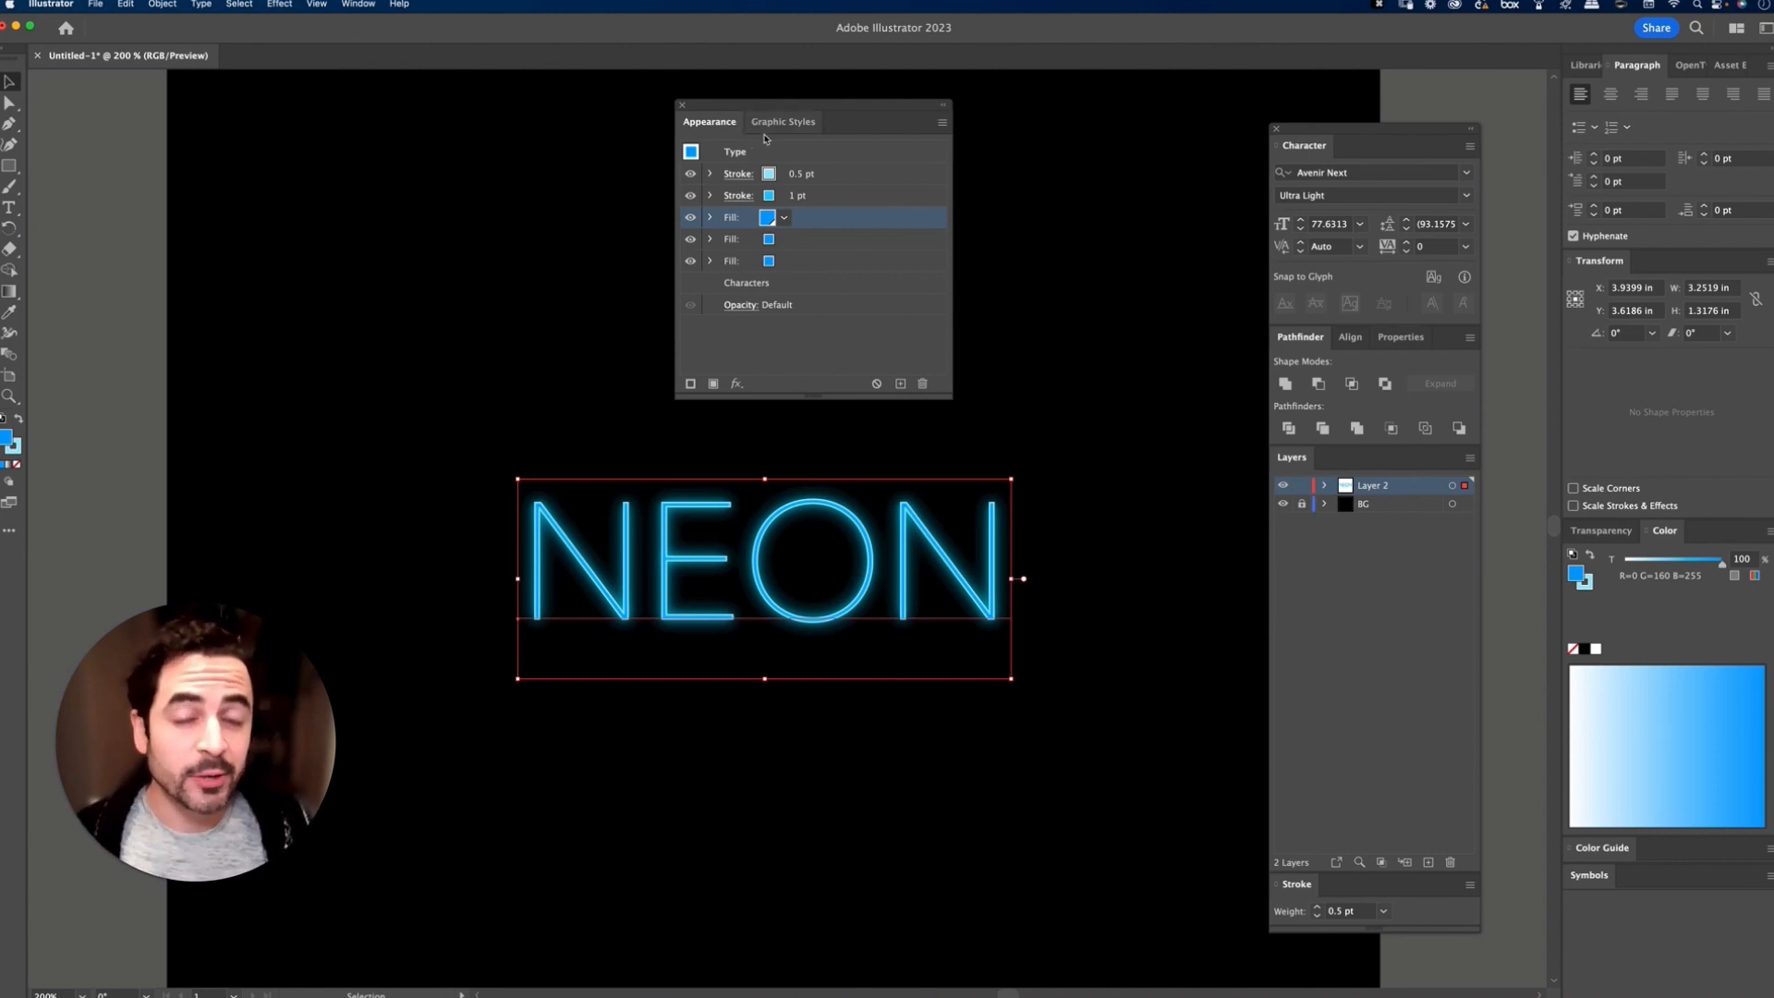
# Step: Save the NEON text's neon appearance as a new graphic style
pyautogui.moveTo(788, 127); pyautogui.dragTo(403, 119)
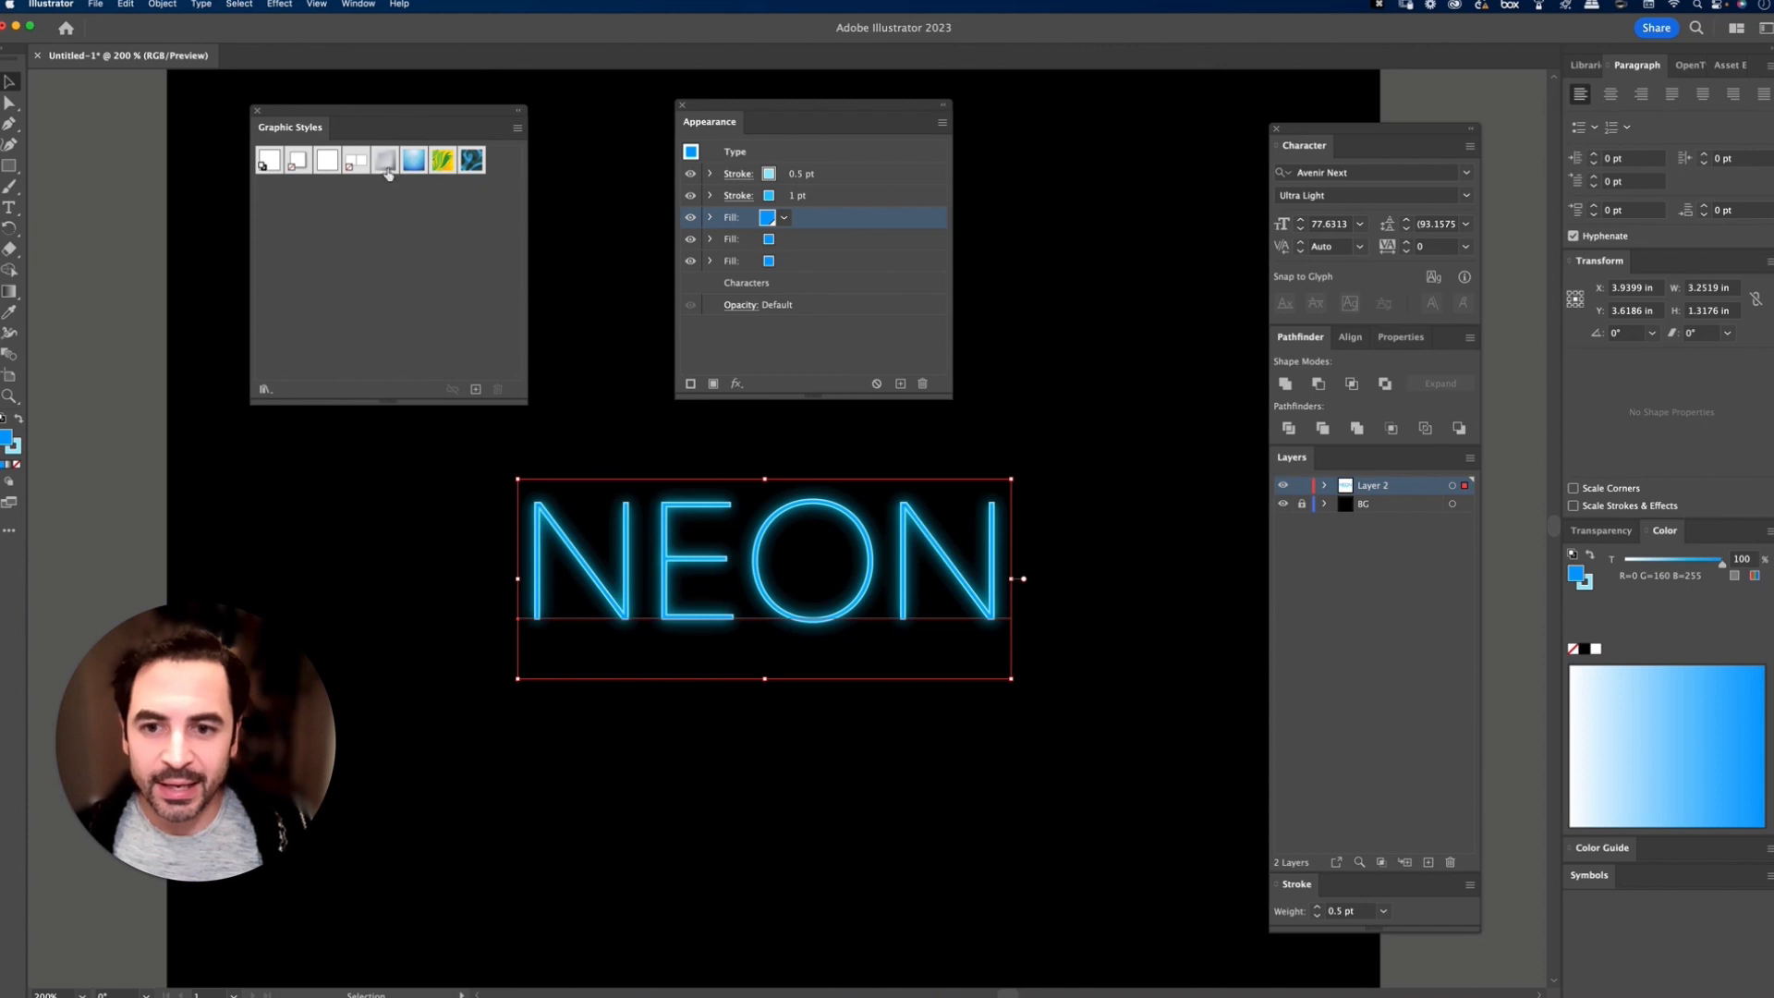
pyautogui.click(359, 4)
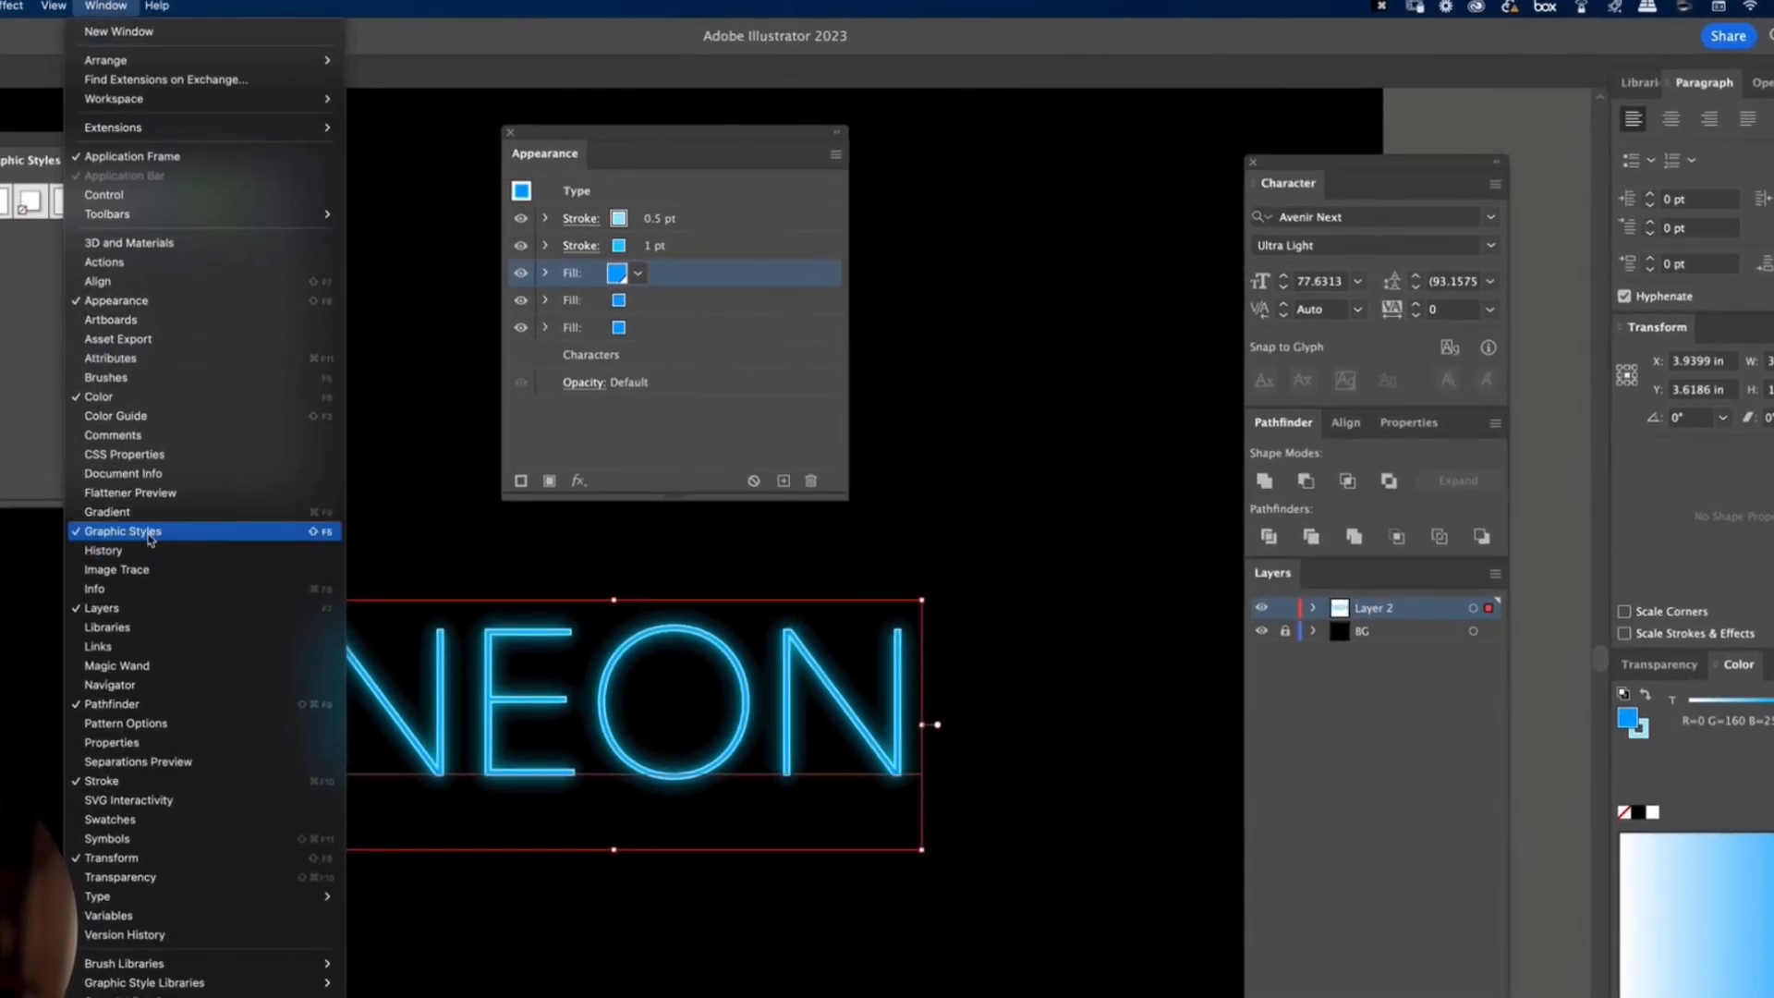
pyautogui.click(105, 5)
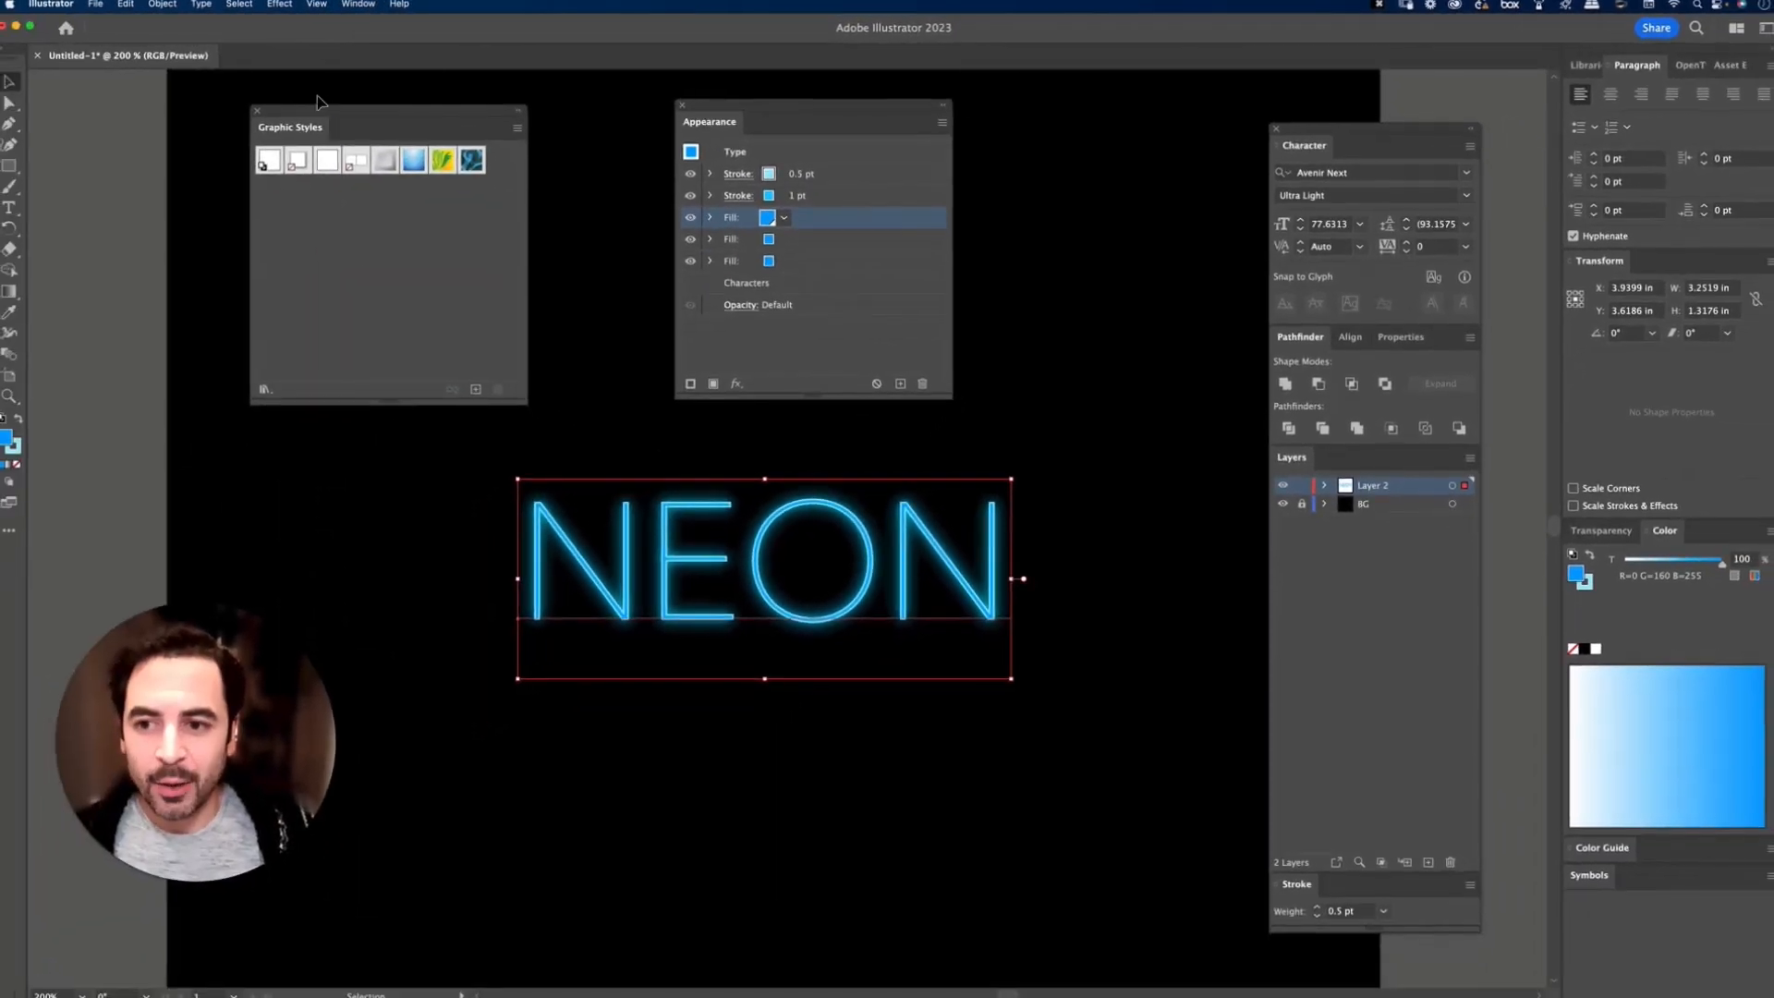
pyautogui.click(1065, 475)
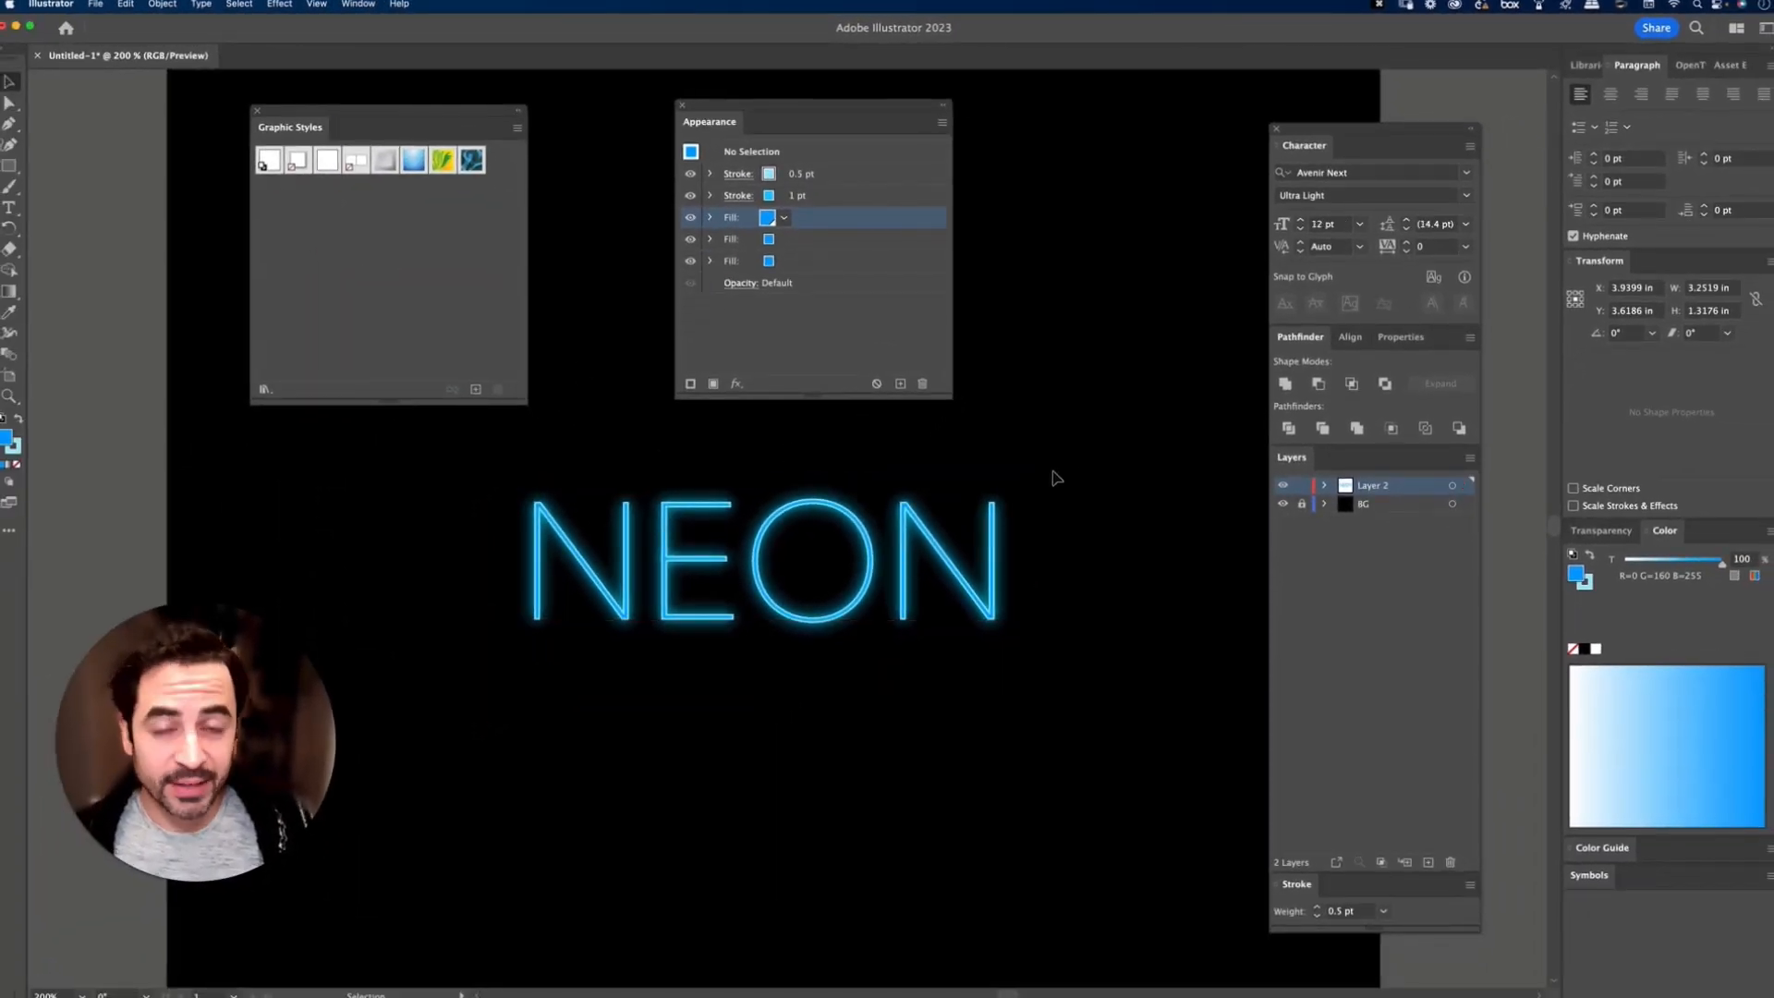
pyautogui.moveTo(978, 577); pyautogui.dragTo(1059, 612)
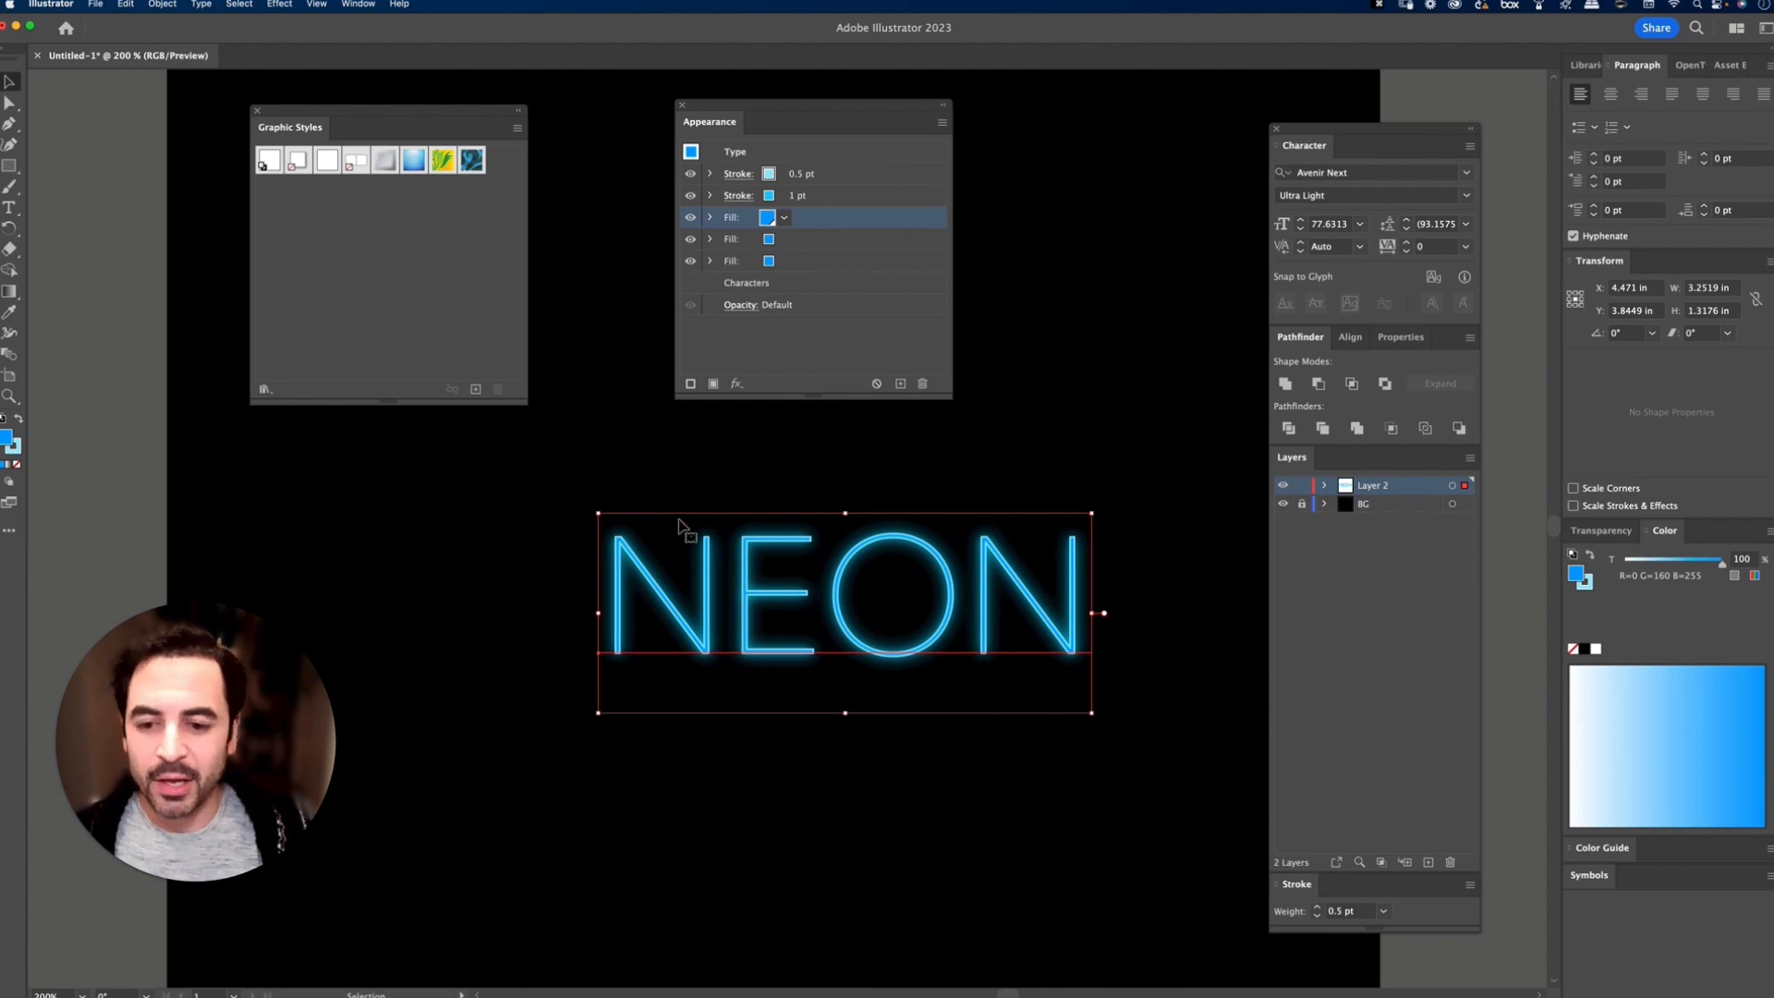
pyautogui.moveTo(698, 584); pyautogui.dragTo(459, 269)
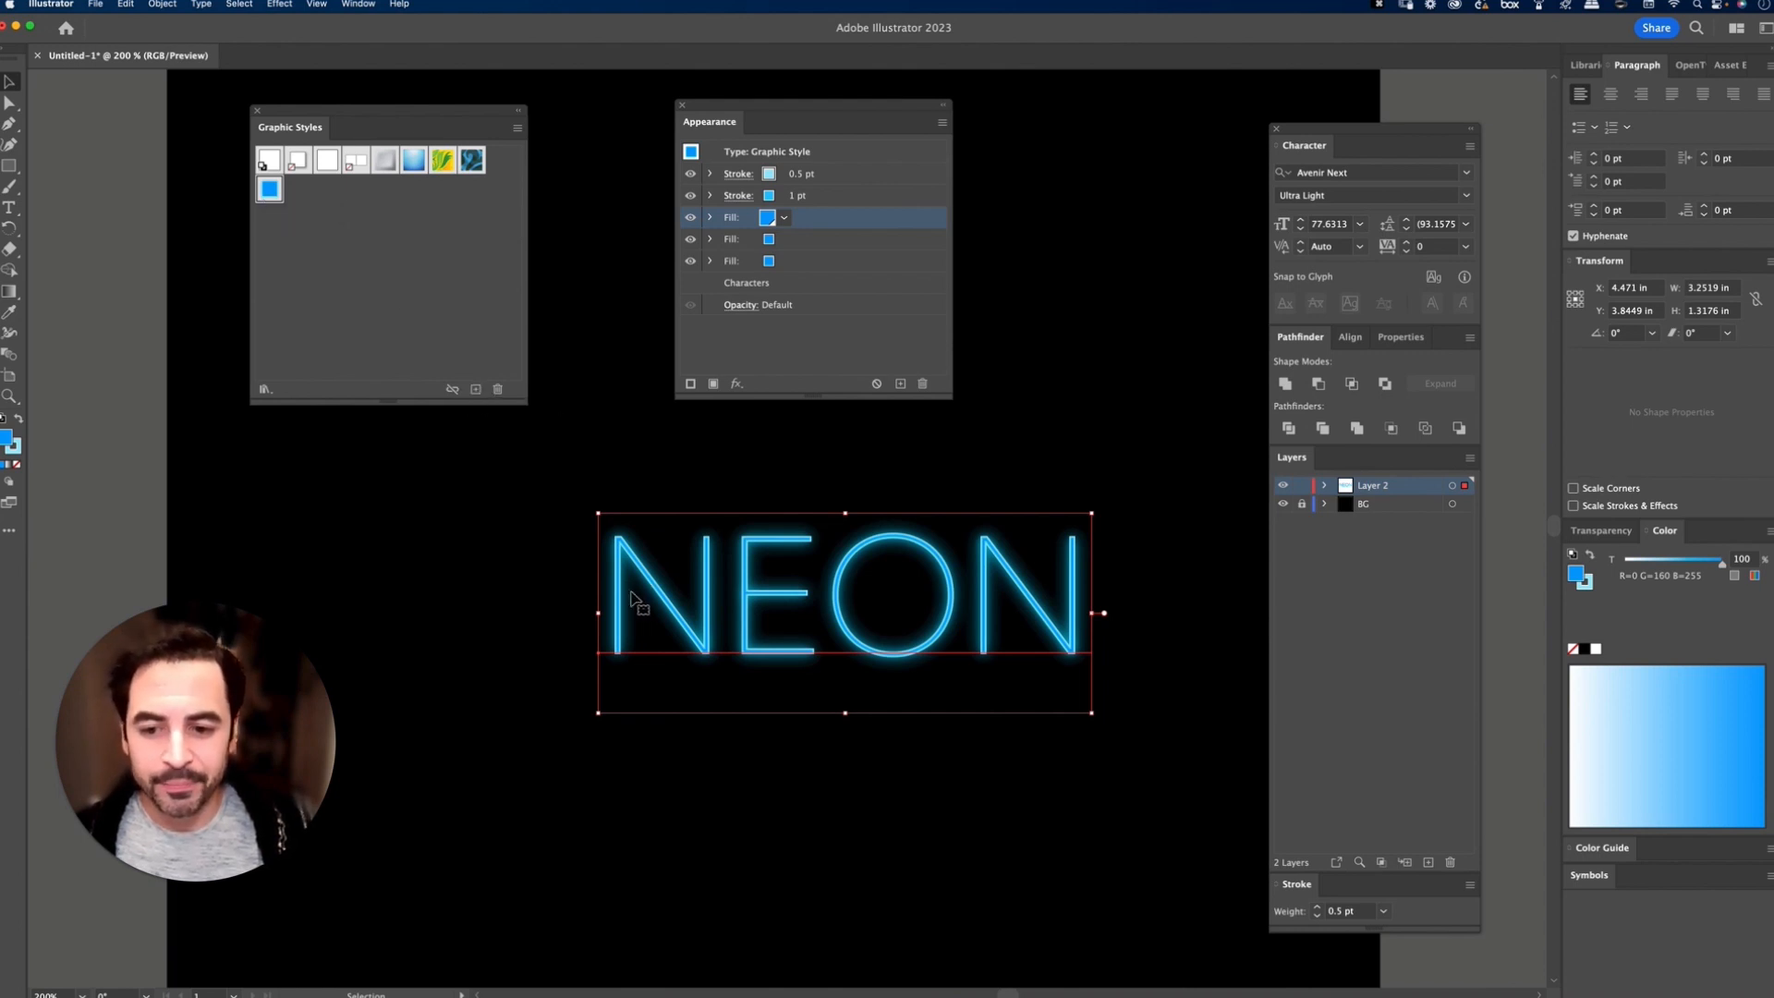
# Step: Move the NEON text aside to the right and add a separate text object reading "hot" in the free space
pyautogui.moveTo(635, 597); pyautogui.dragTo(987, 558)
pyautogui.click(589, 584)
pyautogui.press('t')
pyautogui.click(463, 549)
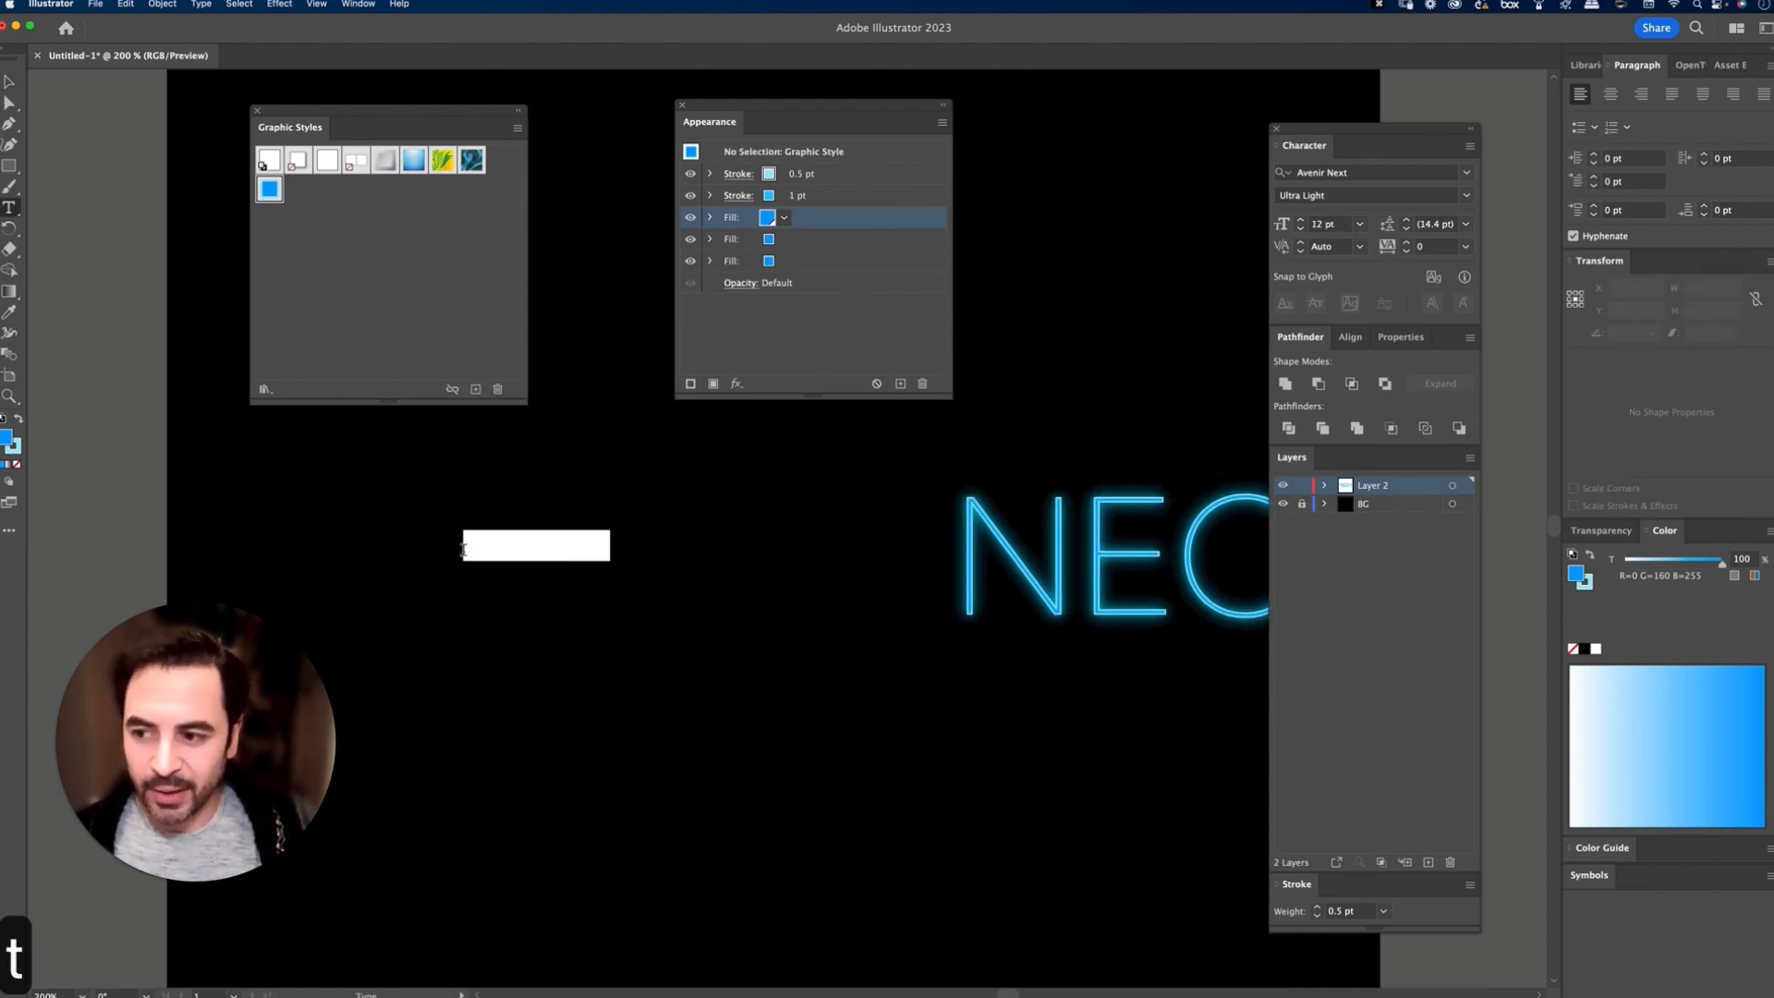
pyautogui.write('hell')
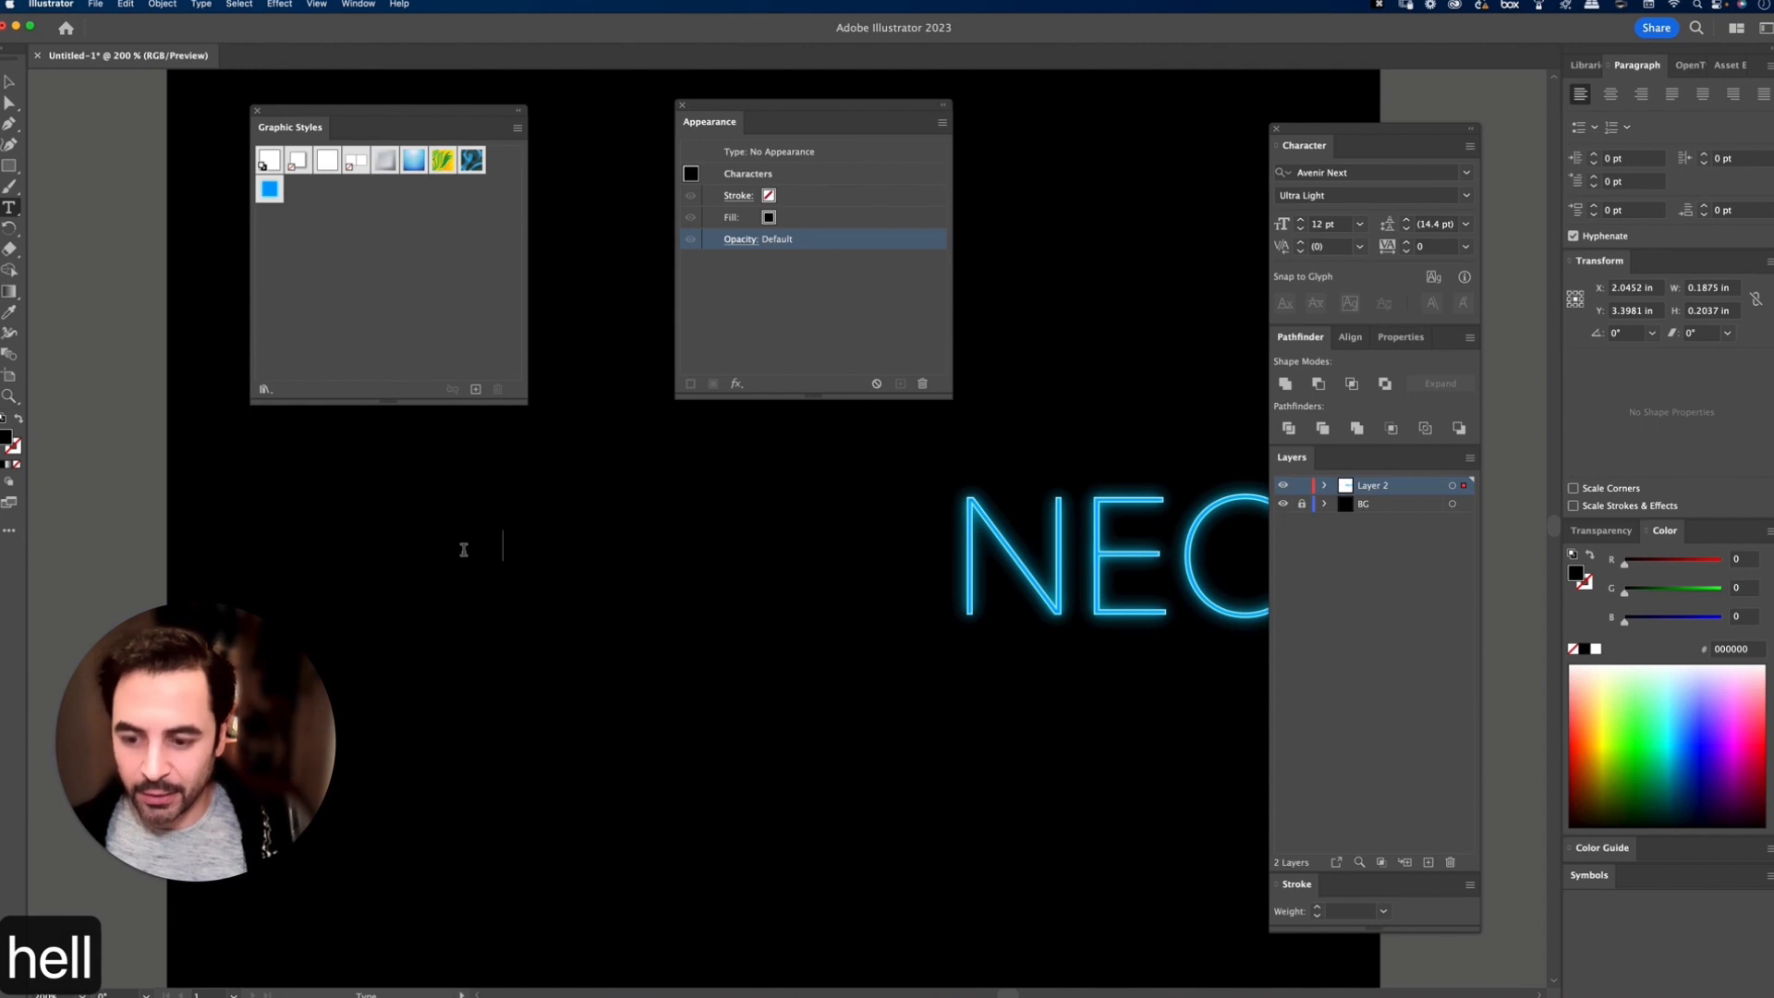
pyautogui.press('BackSpace')
pyautogui.press('BackSpace')
pyautogui.press('BackSpace')
pyautogui.press('BackSpace')
pyautogui.write('hot')
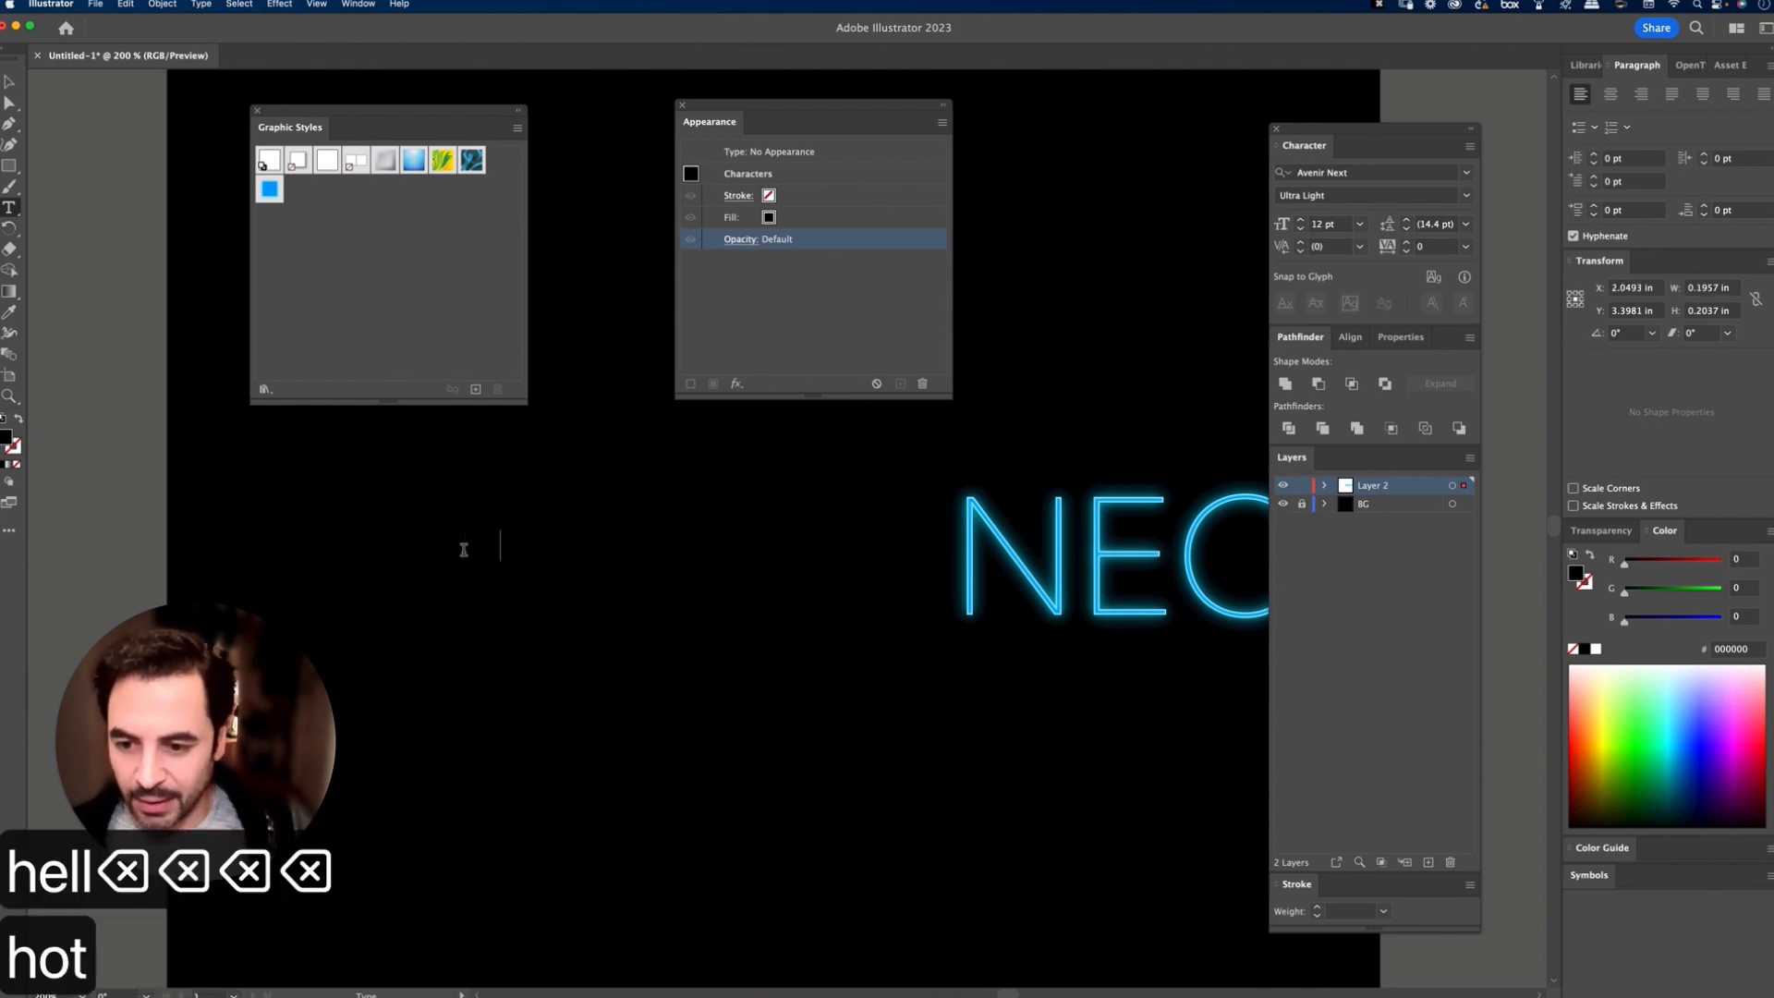
# Step: Give the "hot" text a white fill and scale it up to about 86 pt
pyautogui.press('super+a')
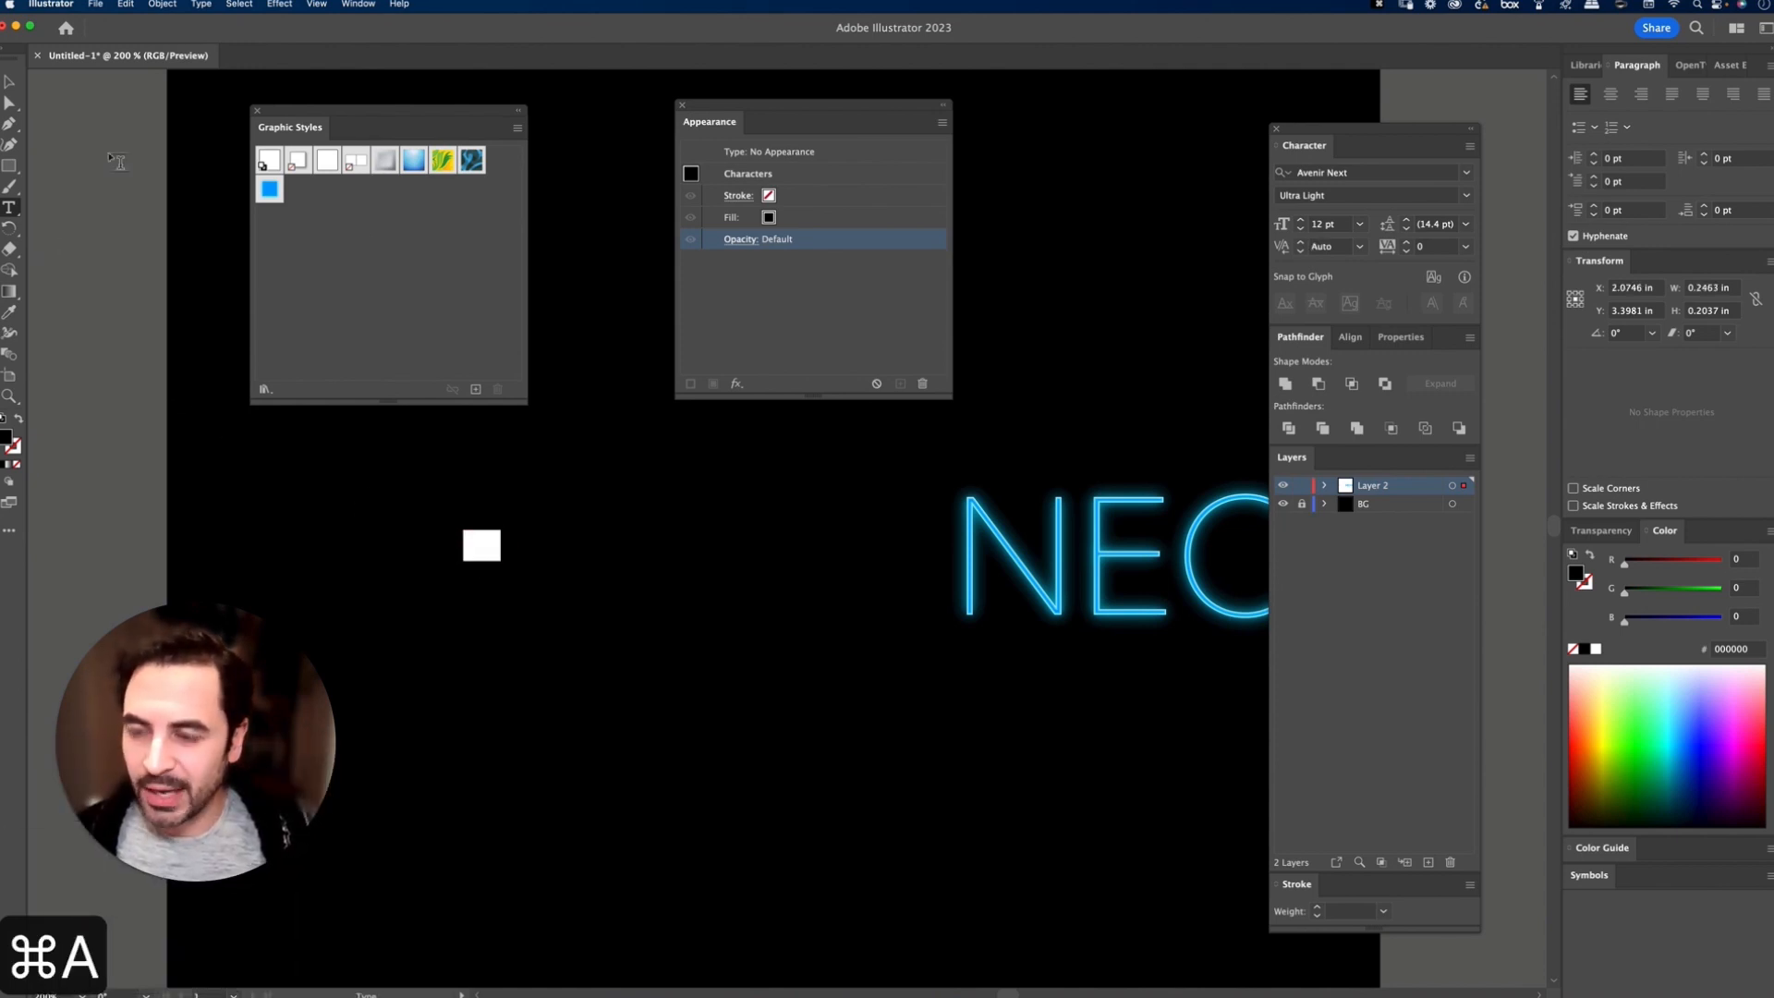
pyautogui.click(1596, 650)
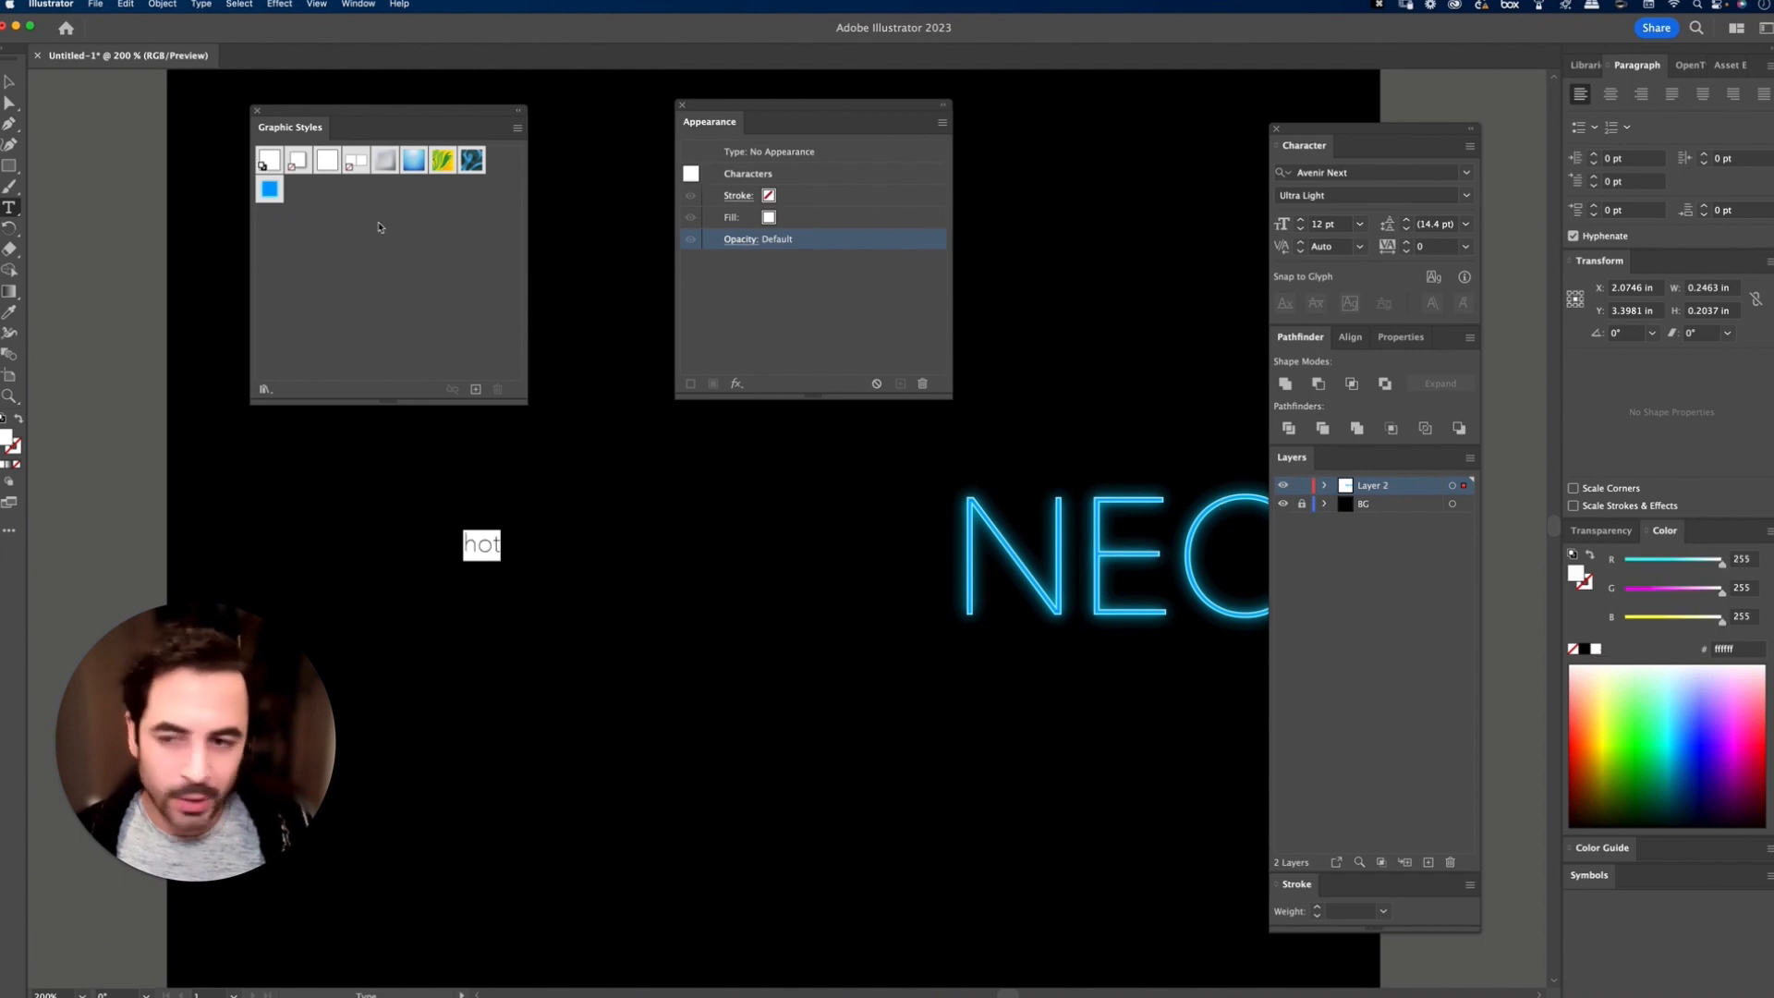
pyautogui.press('Escape')
pyautogui.moveTo(500, 560); pyautogui.dragTo(794, 754)
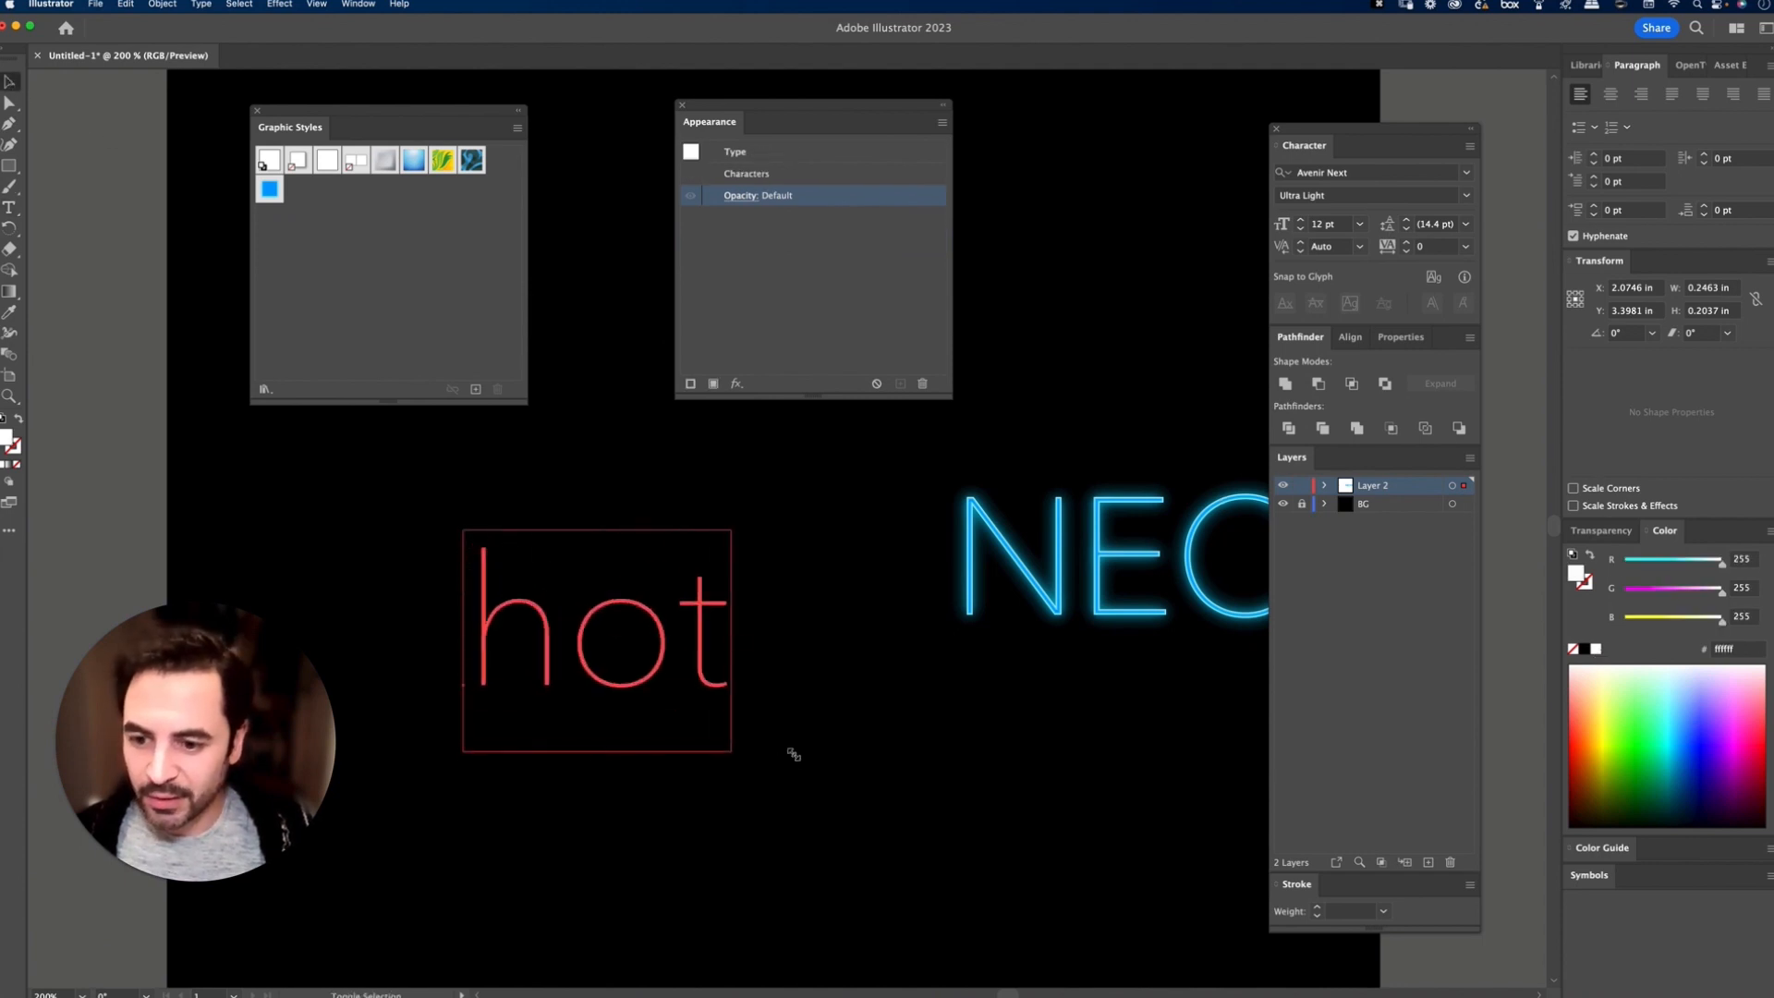
# Step: Apply the saved neon graphic style to the "hot" text, trying the Regular weight before setting Ultra Light
pyautogui.click(1466, 197)
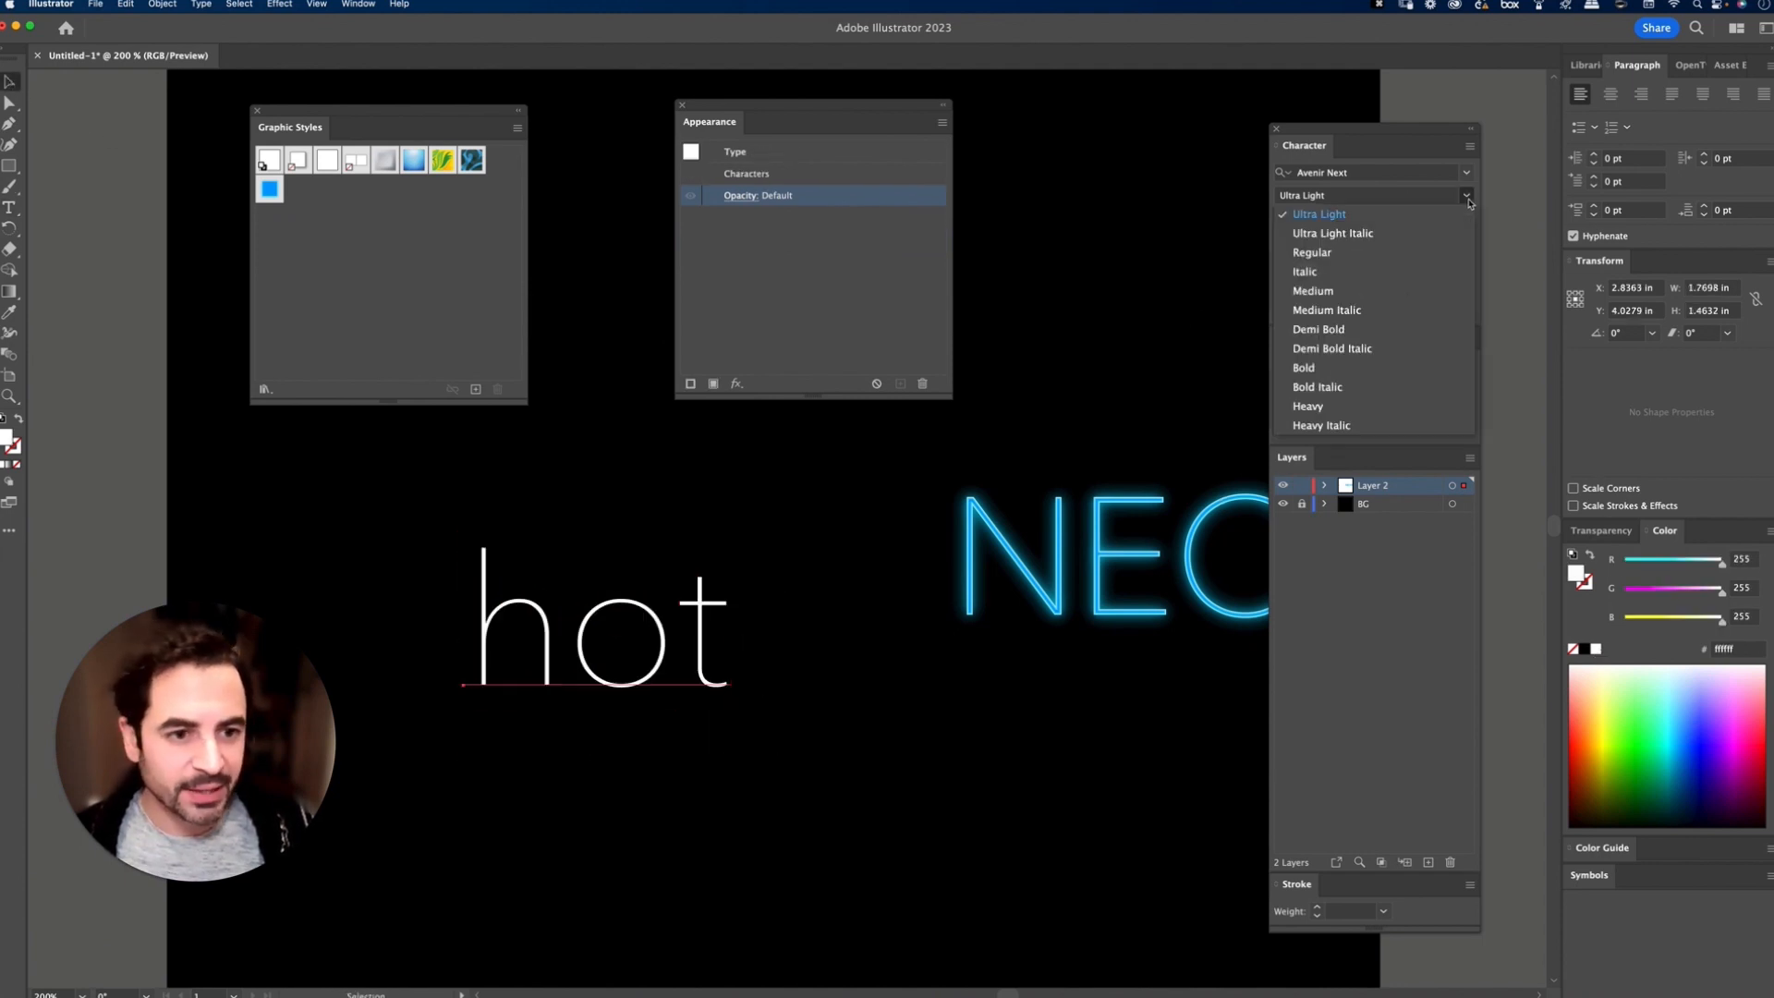
pyautogui.click(1313, 252)
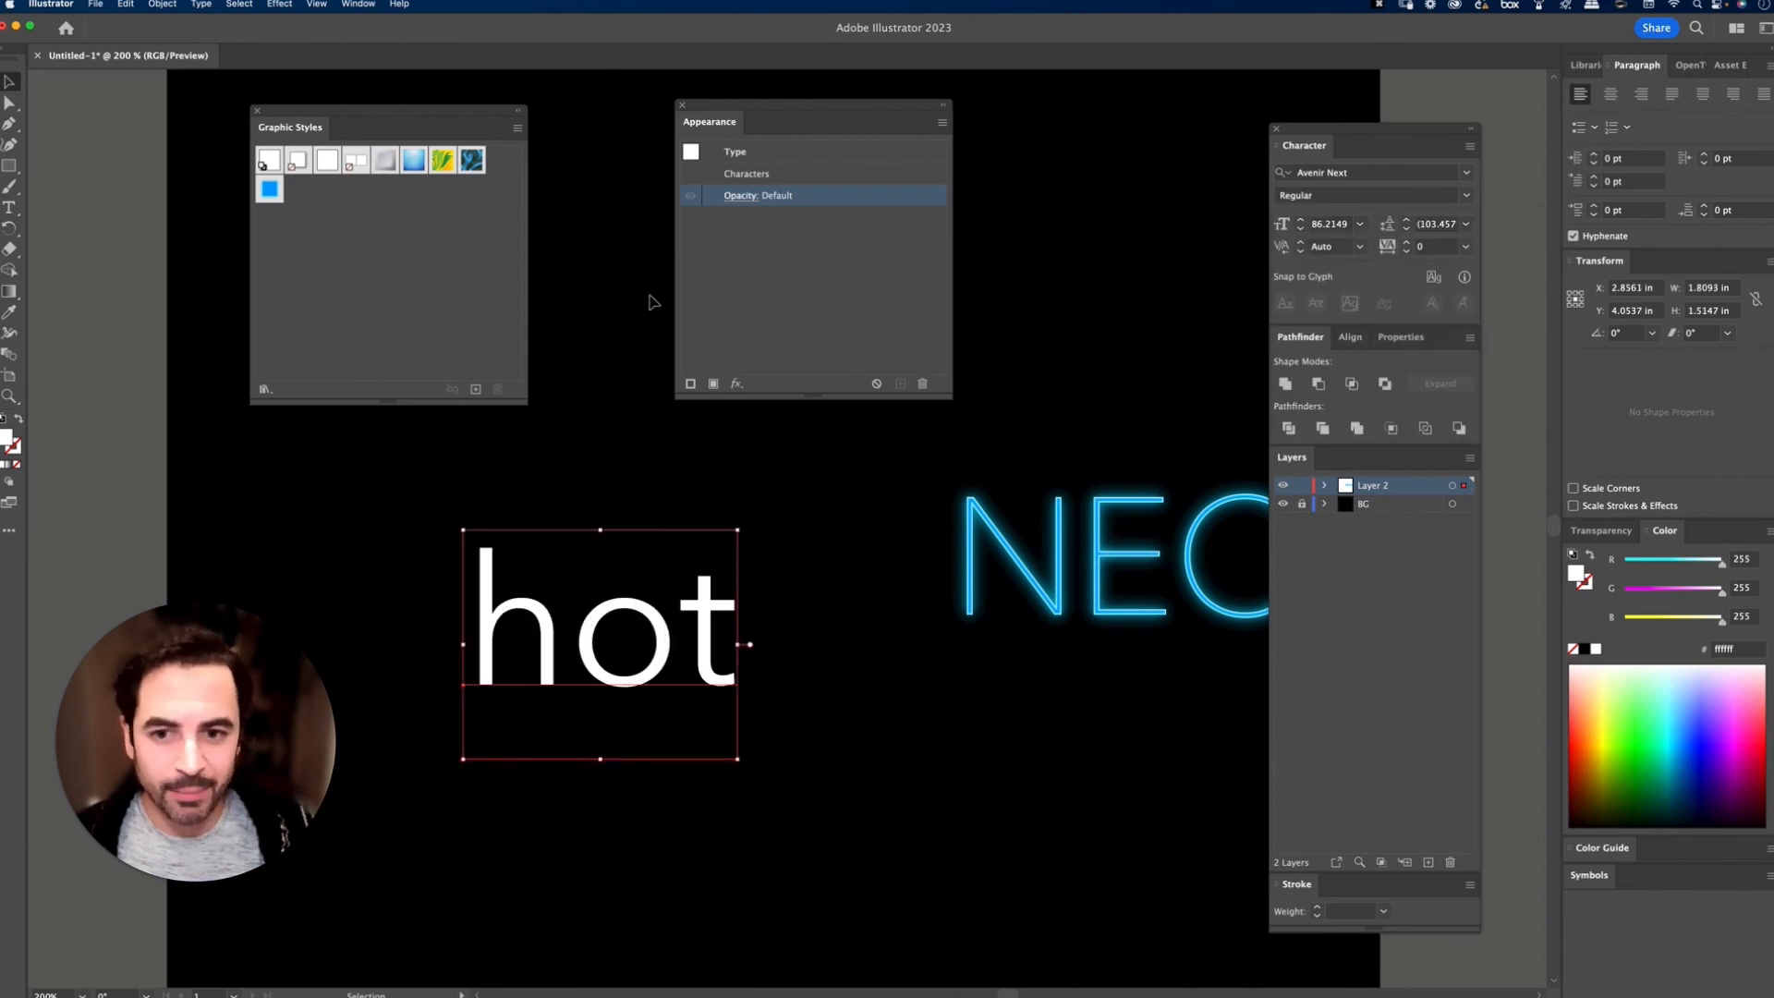
pyautogui.click(269, 191)
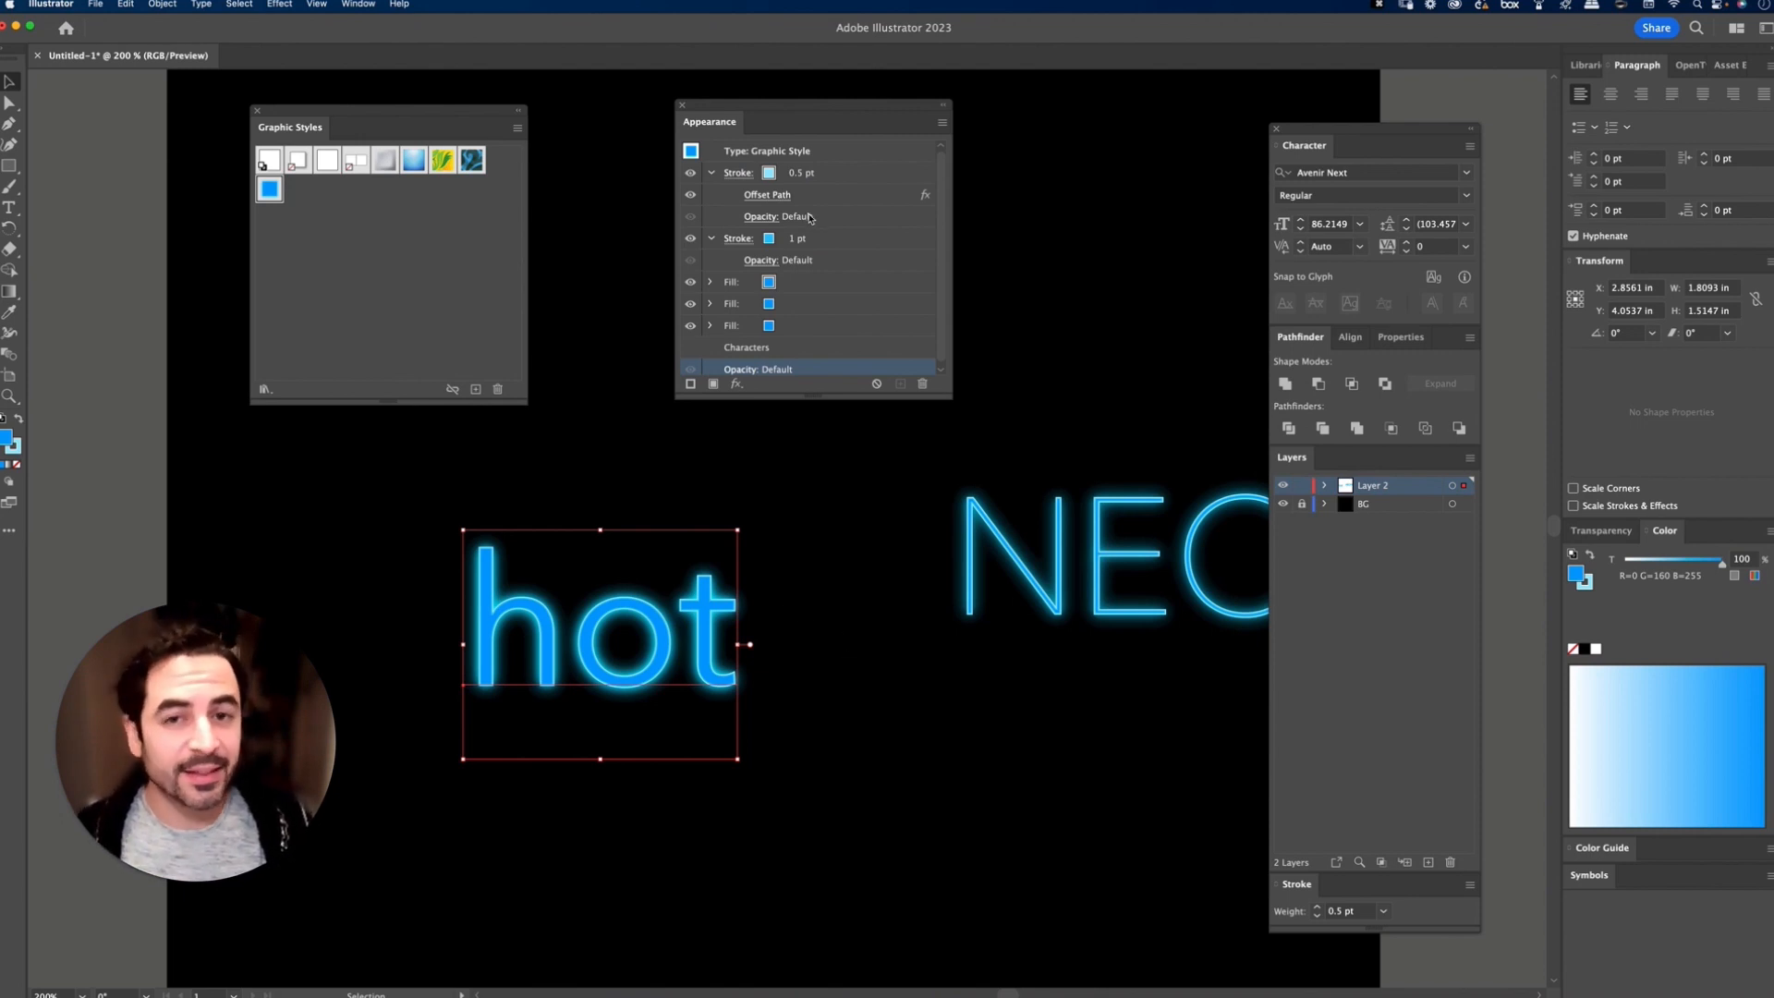
pyautogui.click(1469, 198)
pyautogui.click(1438, 198)
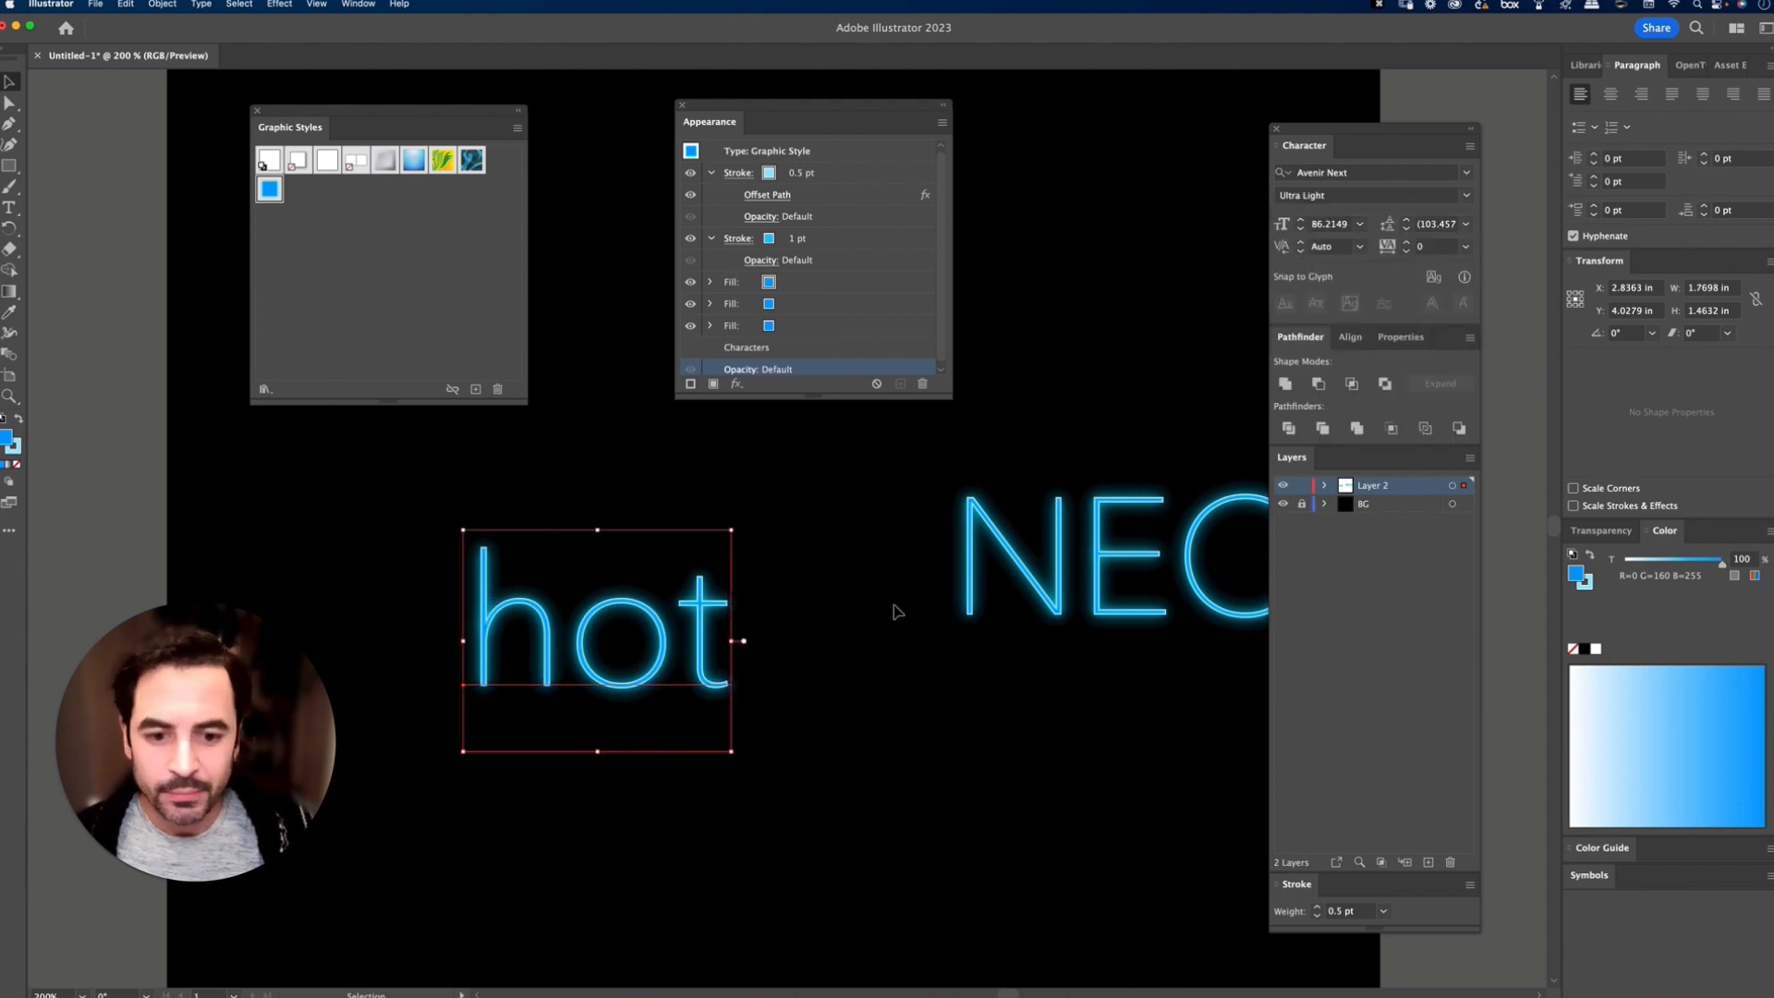
# Step: Retype the "hot" text as HOT and replace that with BEAUTY
pyautogui.press('t')
pyautogui.click(613, 635)
pyautogui.press('super+a')
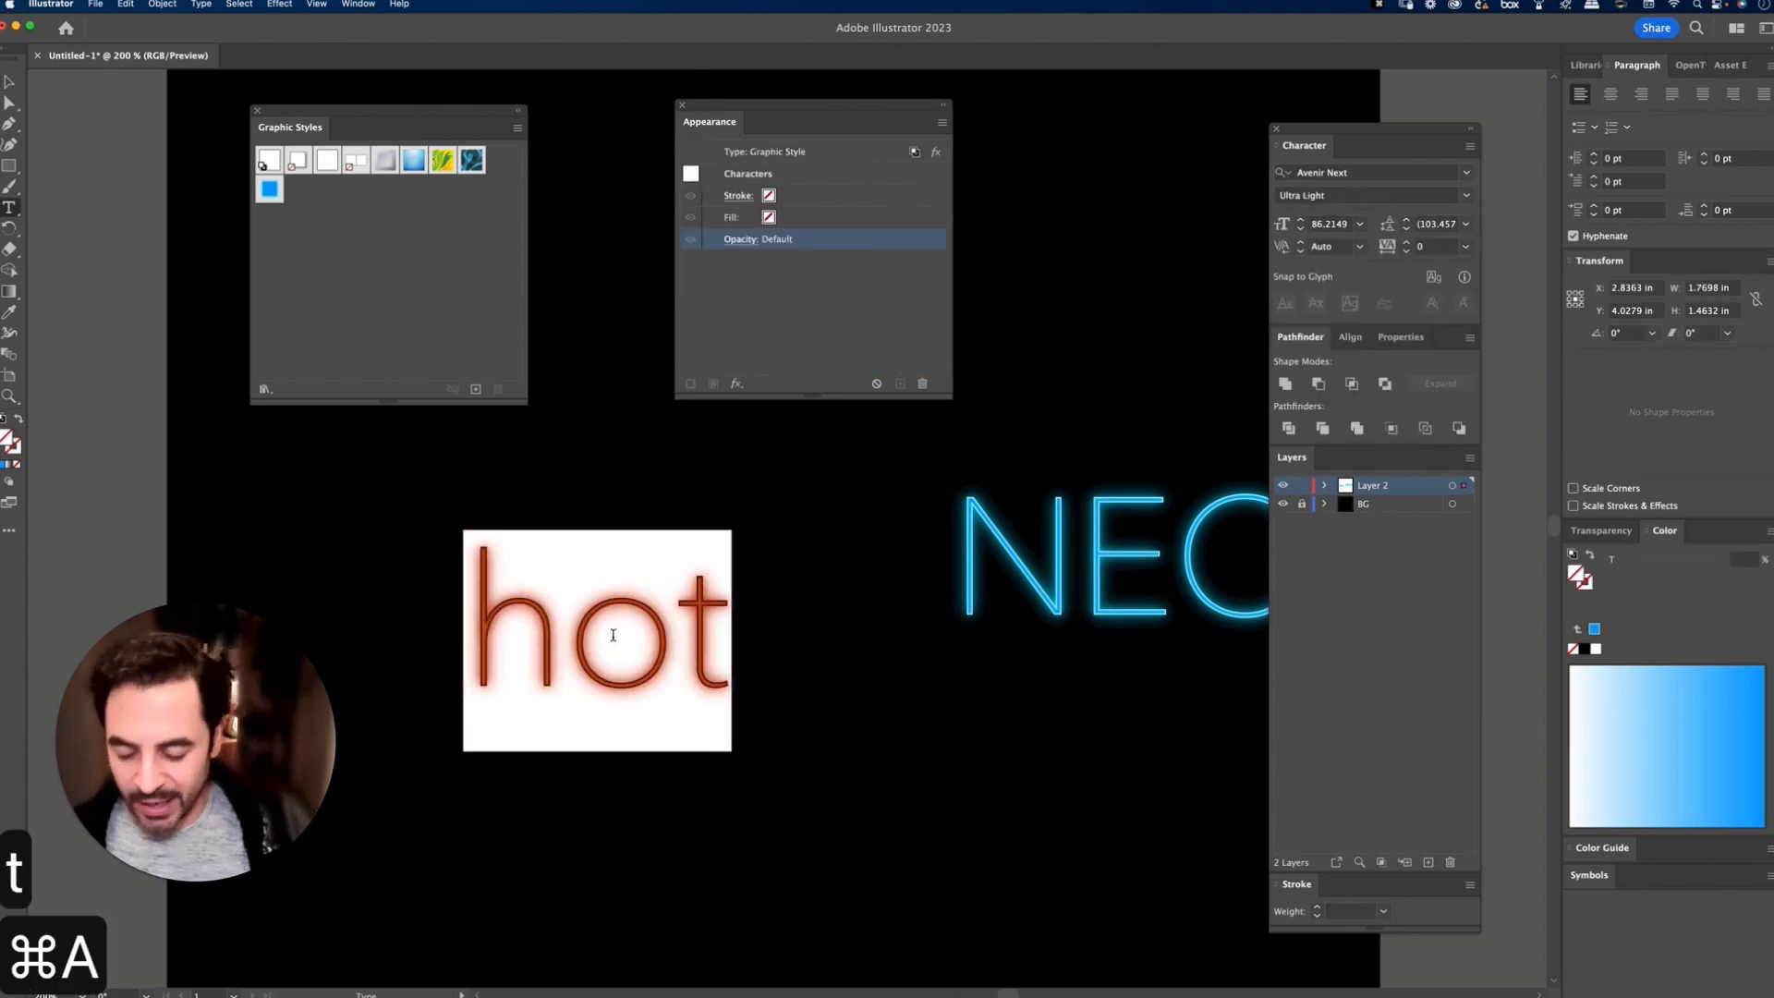
pyautogui.write('HOT')
pyautogui.press('Escape')
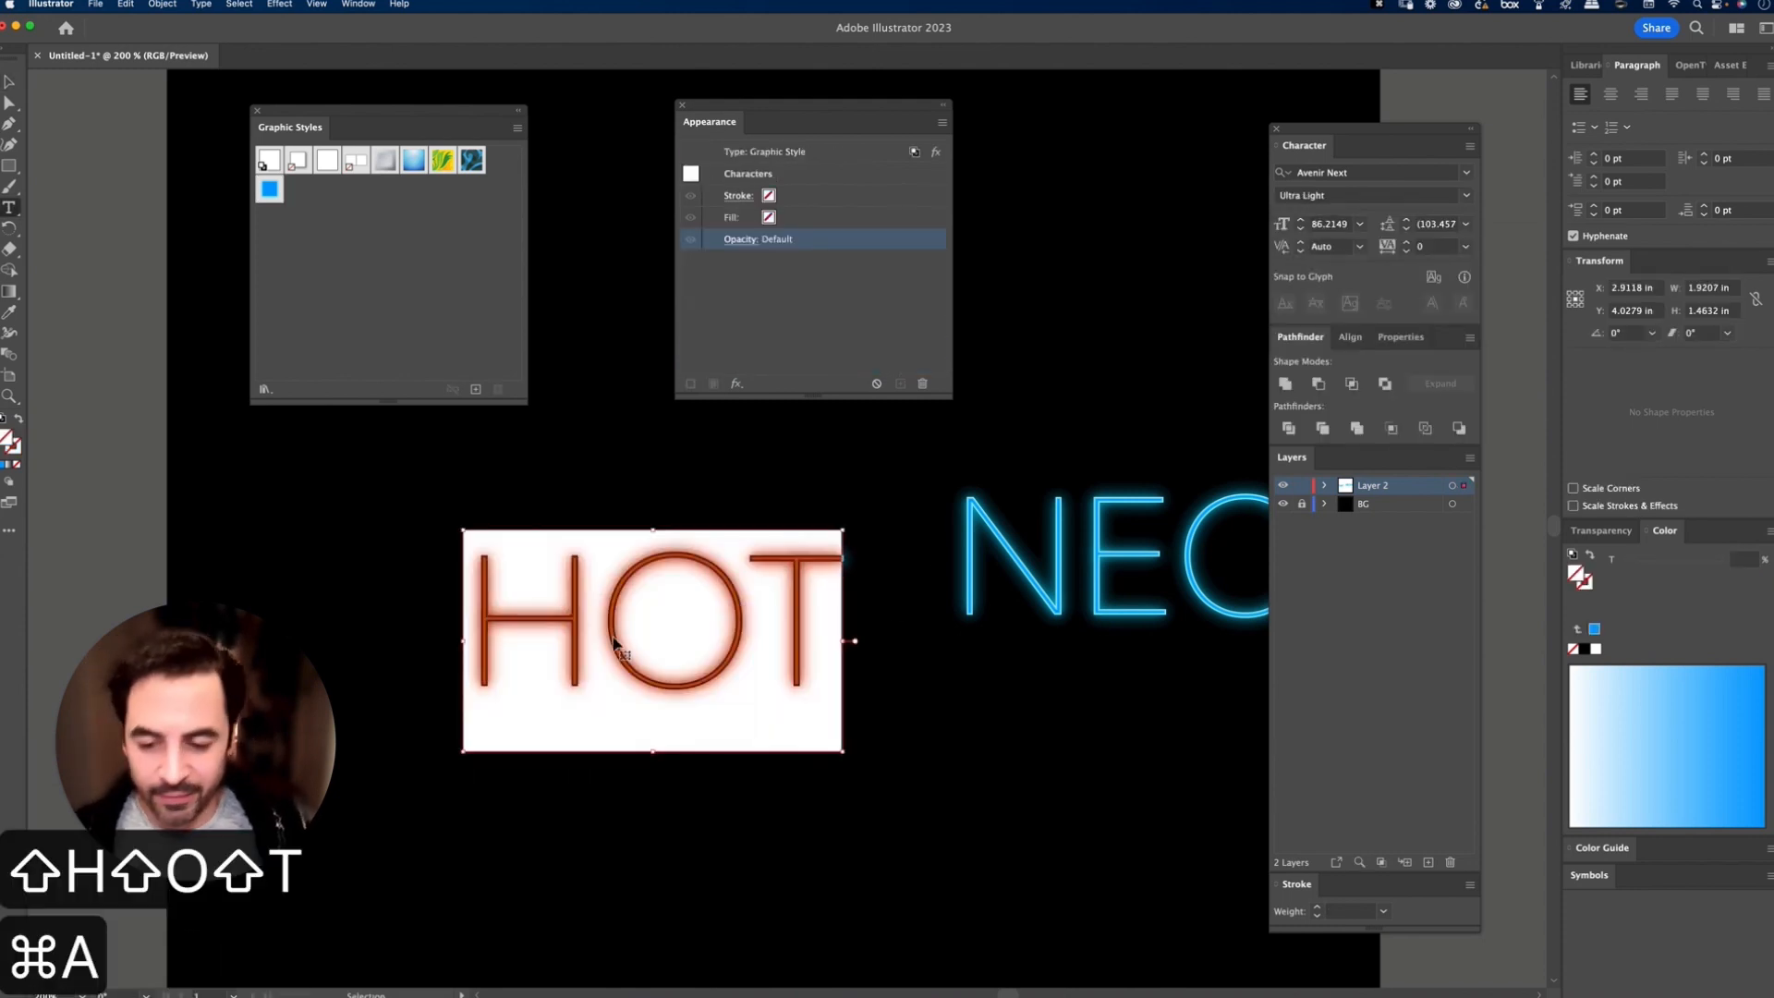
pyautogui.write('BEAUTY')
pyautogui.press('shift+super+a')
pyautogui.press('v')
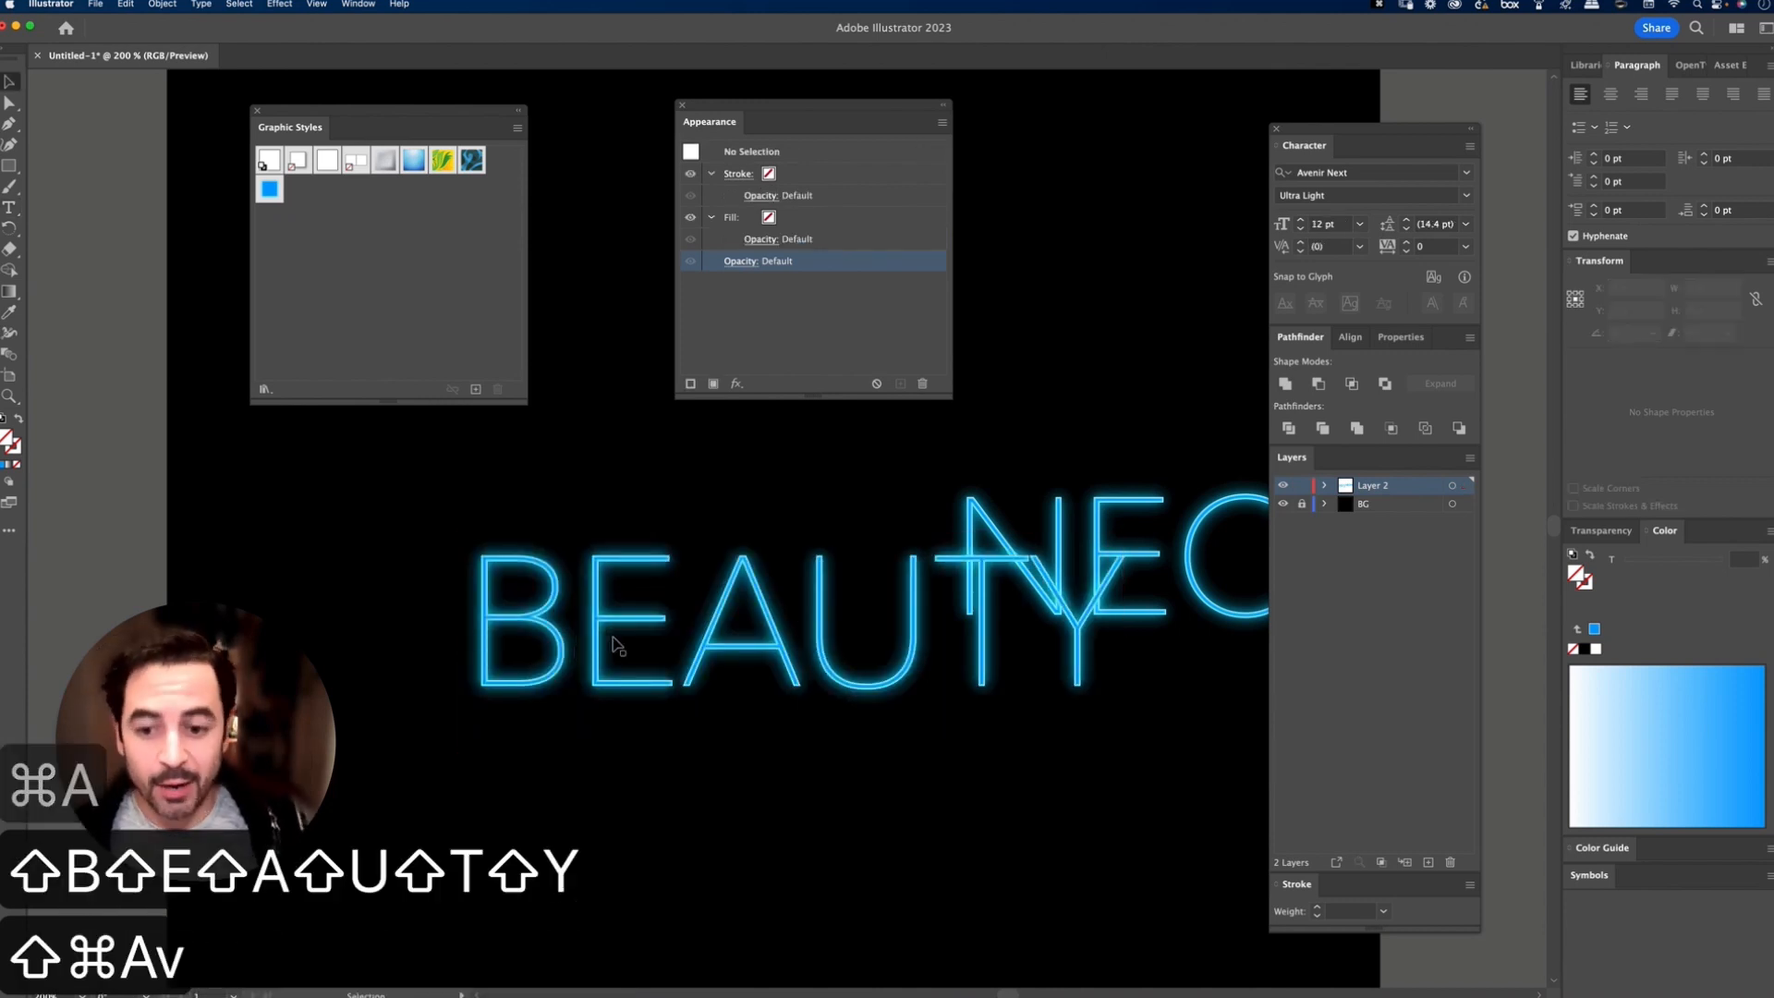
# Step: Scale the BEAUTY text down to about 55 pt and place it below and left of NEON
pyautogui.moveTo(618, 642); pyautogui.dragTo(490, 555)
pyautogui.moveTo(996, 443); pyautogui.dragTo(757, 508)
pyautogui.moveTo(673, 601); pyautogui.dragTo(780, 665)
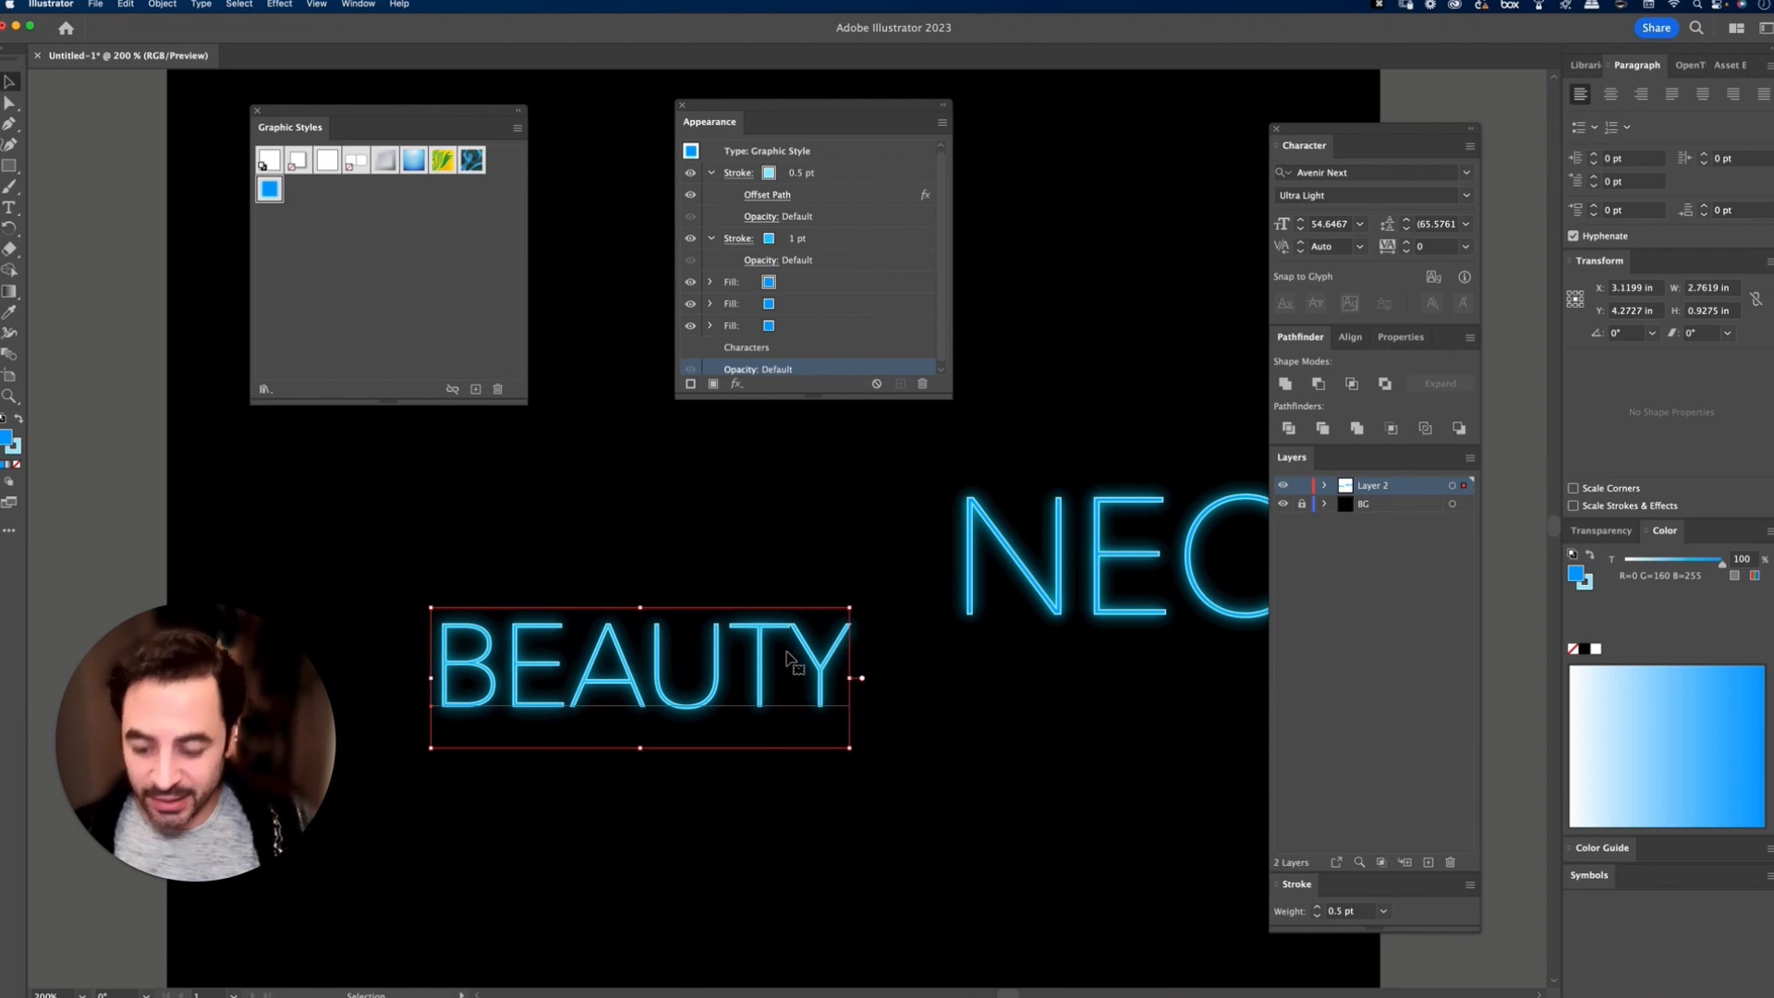
# Step: Widen the kerning between the T and Y of BEAUTY to 68 and move the text up beside NEON
pyautogui.press('t')
pyautogui.click(790, 658)
pyautogui.hotkey('alt', 'Right')
pyautogui.hotkey('alt', 'Right')
pyautogui.hotkey('alt', 'Right')
pyautogui.hotkey('alt', 'Right')
pyautogui.press('shift+super+a')
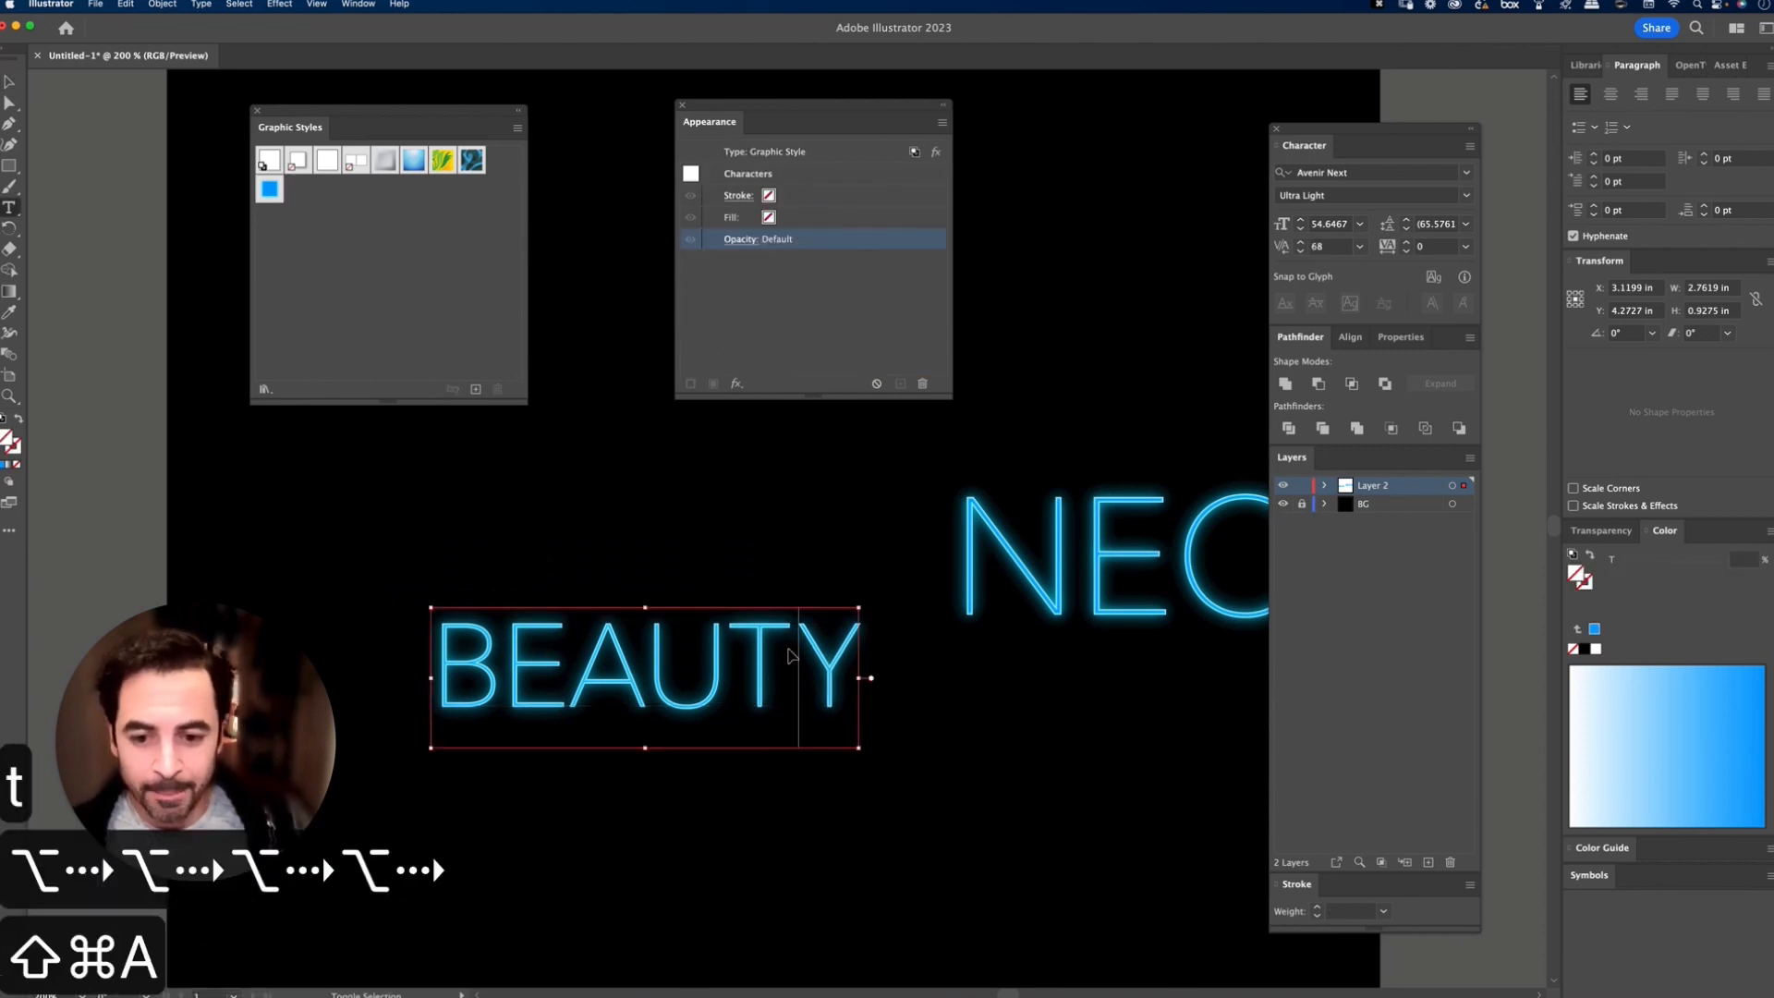
pyautogui.press('v')
pyautogui.moveTo(792, 683); pyautogui.dragTo(764, 606)
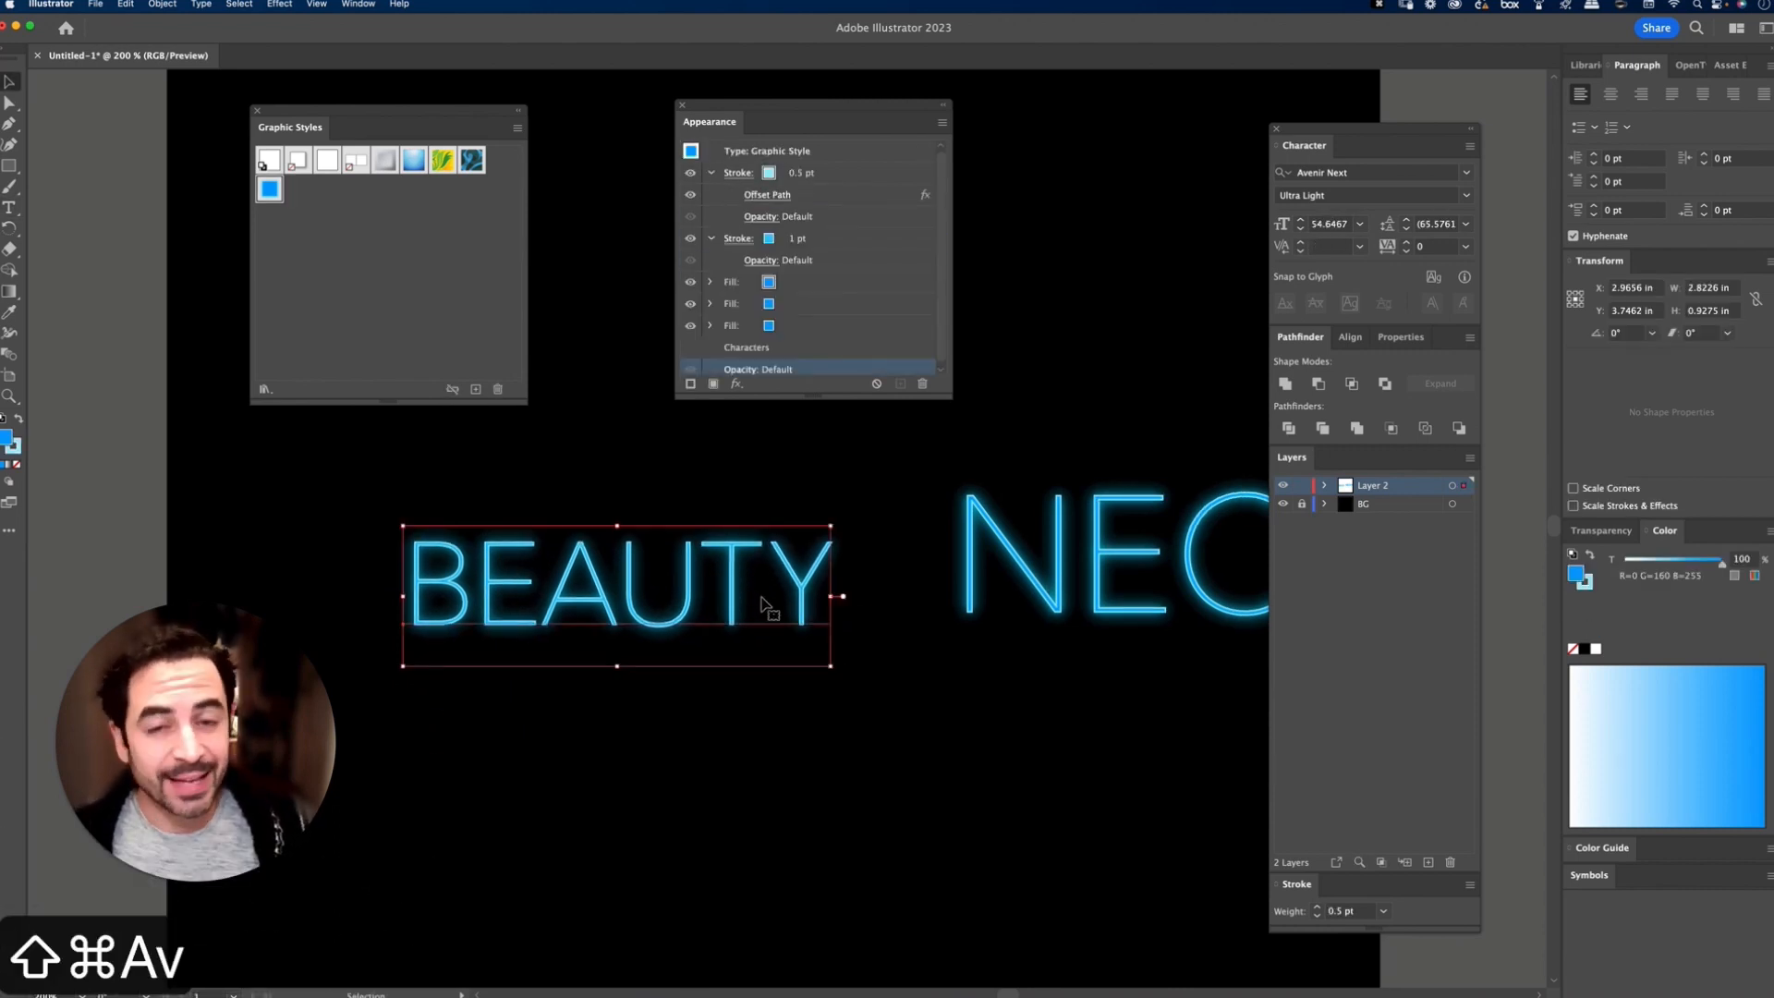
# Step: Close the Appearance panel and move the Graphic Styles panel into its place
pyautogui.click(683, 105)
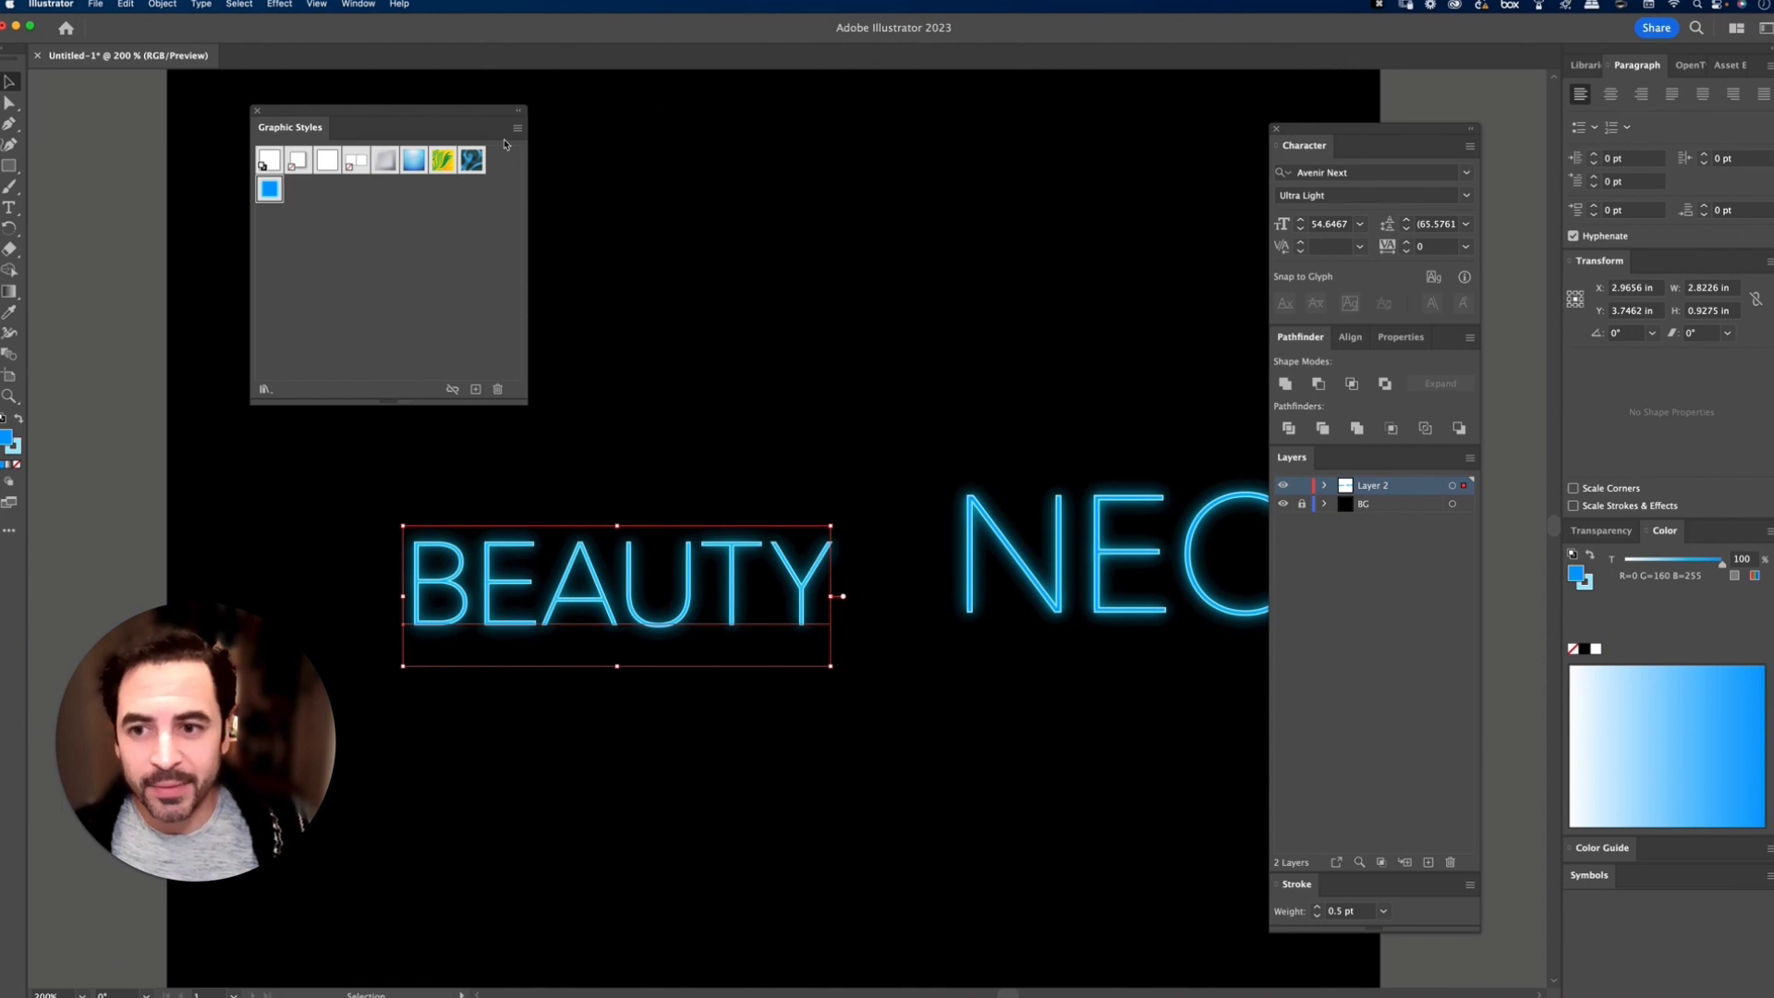
pyautogui.moveTo(507, 125); pyautogui.dragTo(701, 120)
pyautogui.click(713, 127)
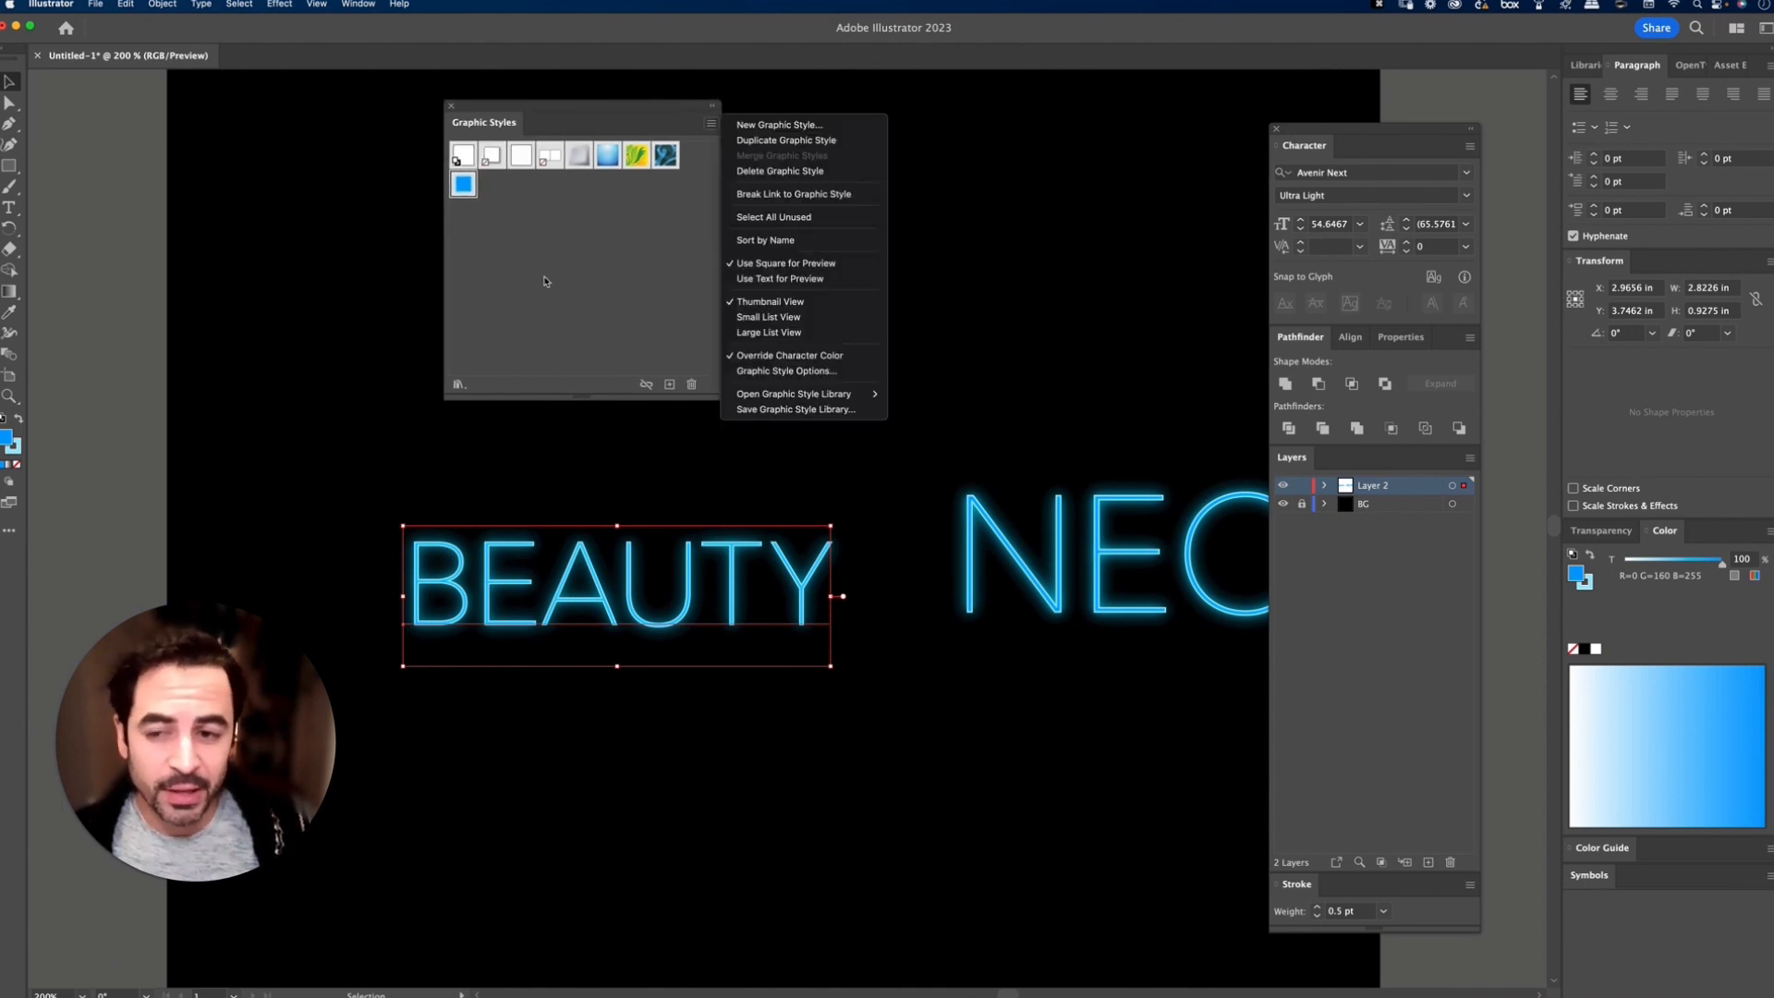
pyautogui.click(545, 281)
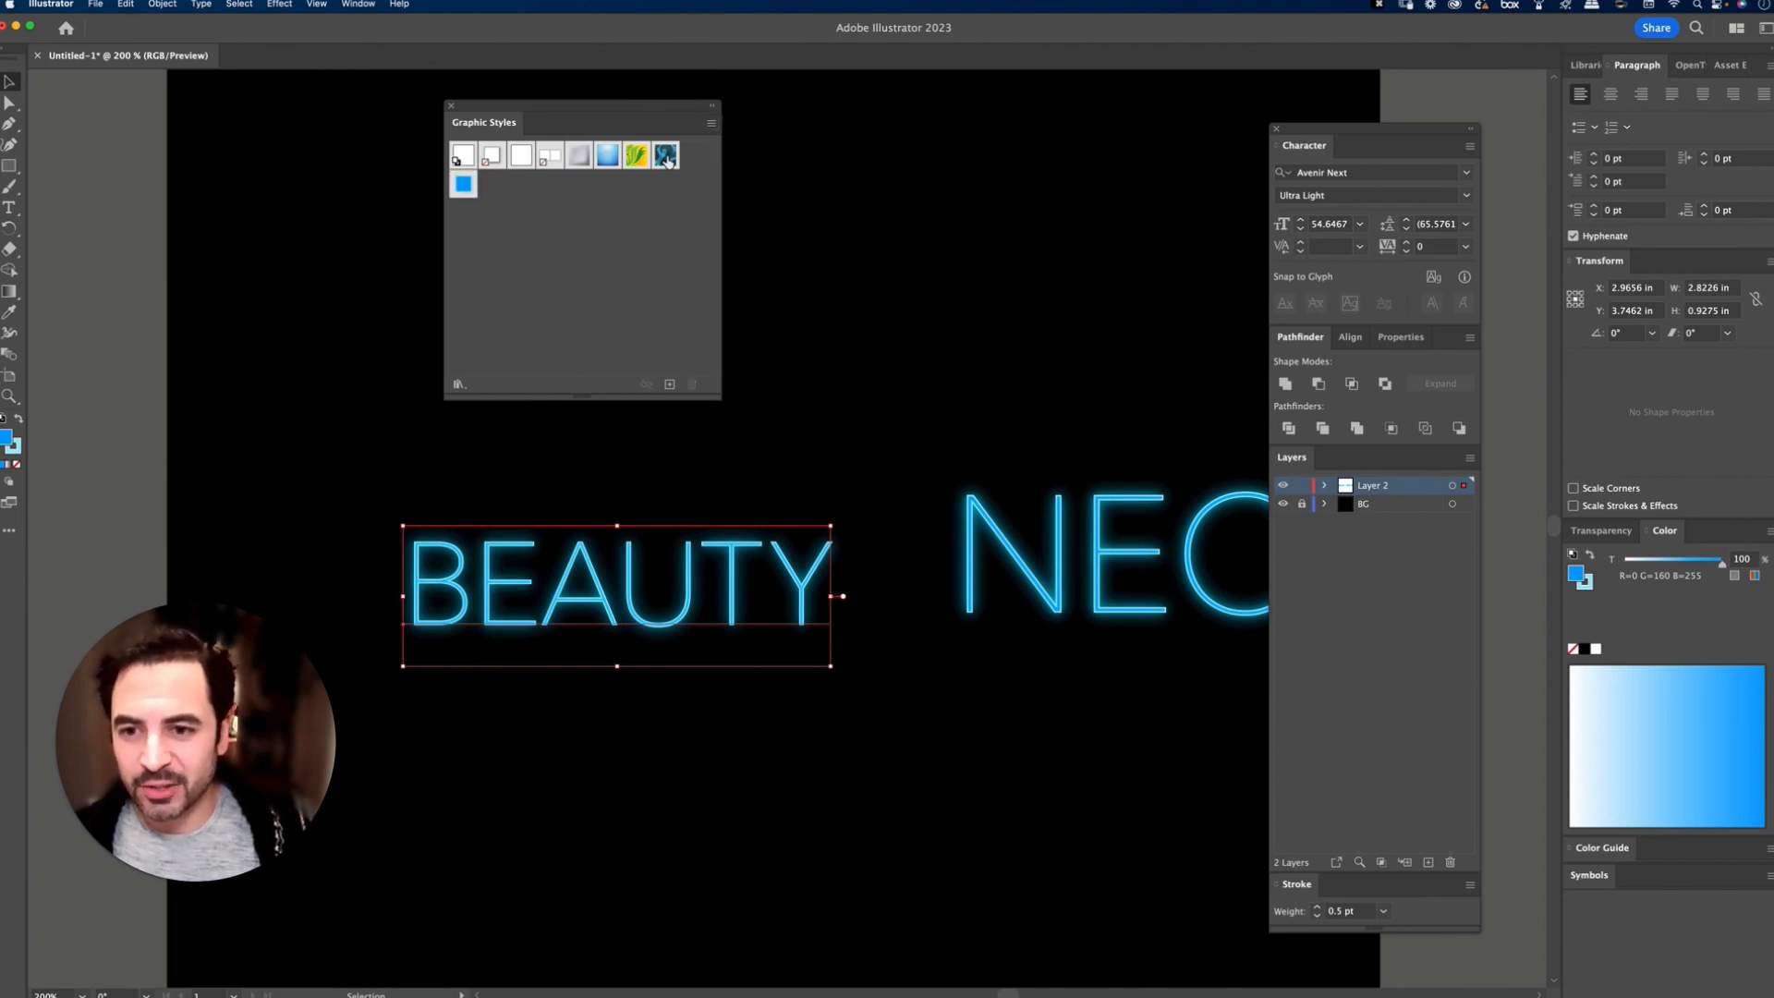
# Step: Delete every graphic style except the default and the blue neon one, and reapply the neon style to BEAUTY
pyautogui.click(463, 156)
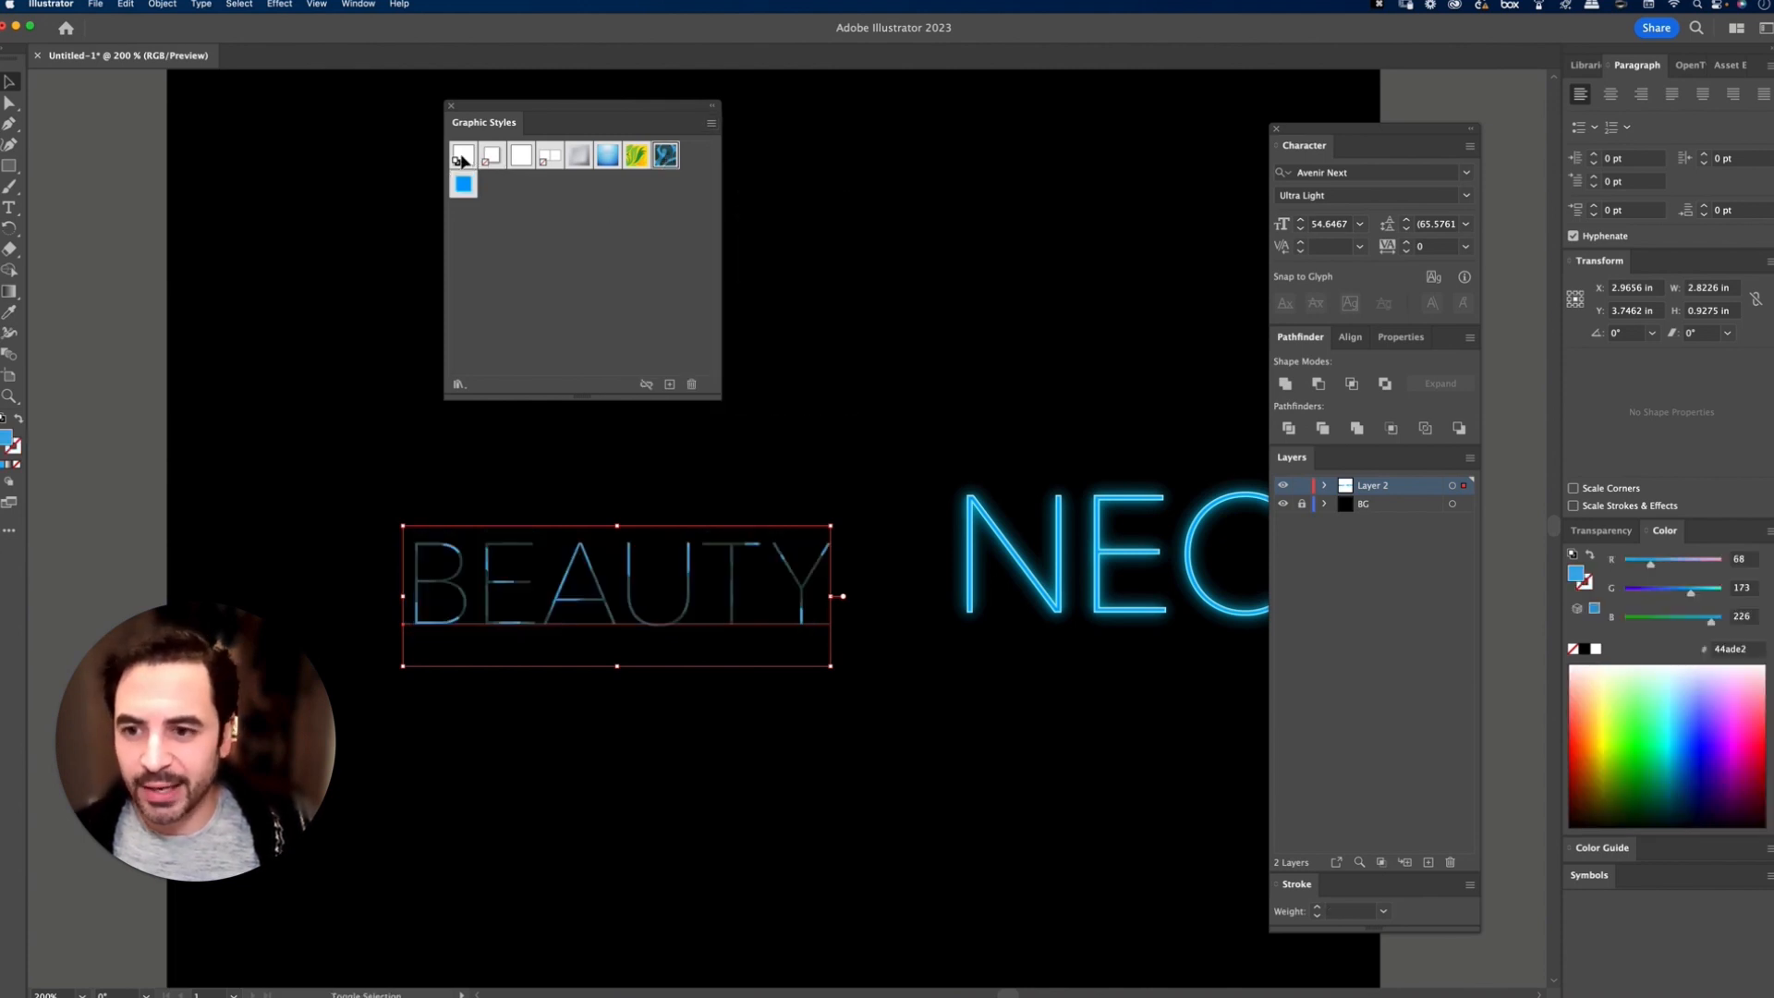
pyautogui.click(691, 383)
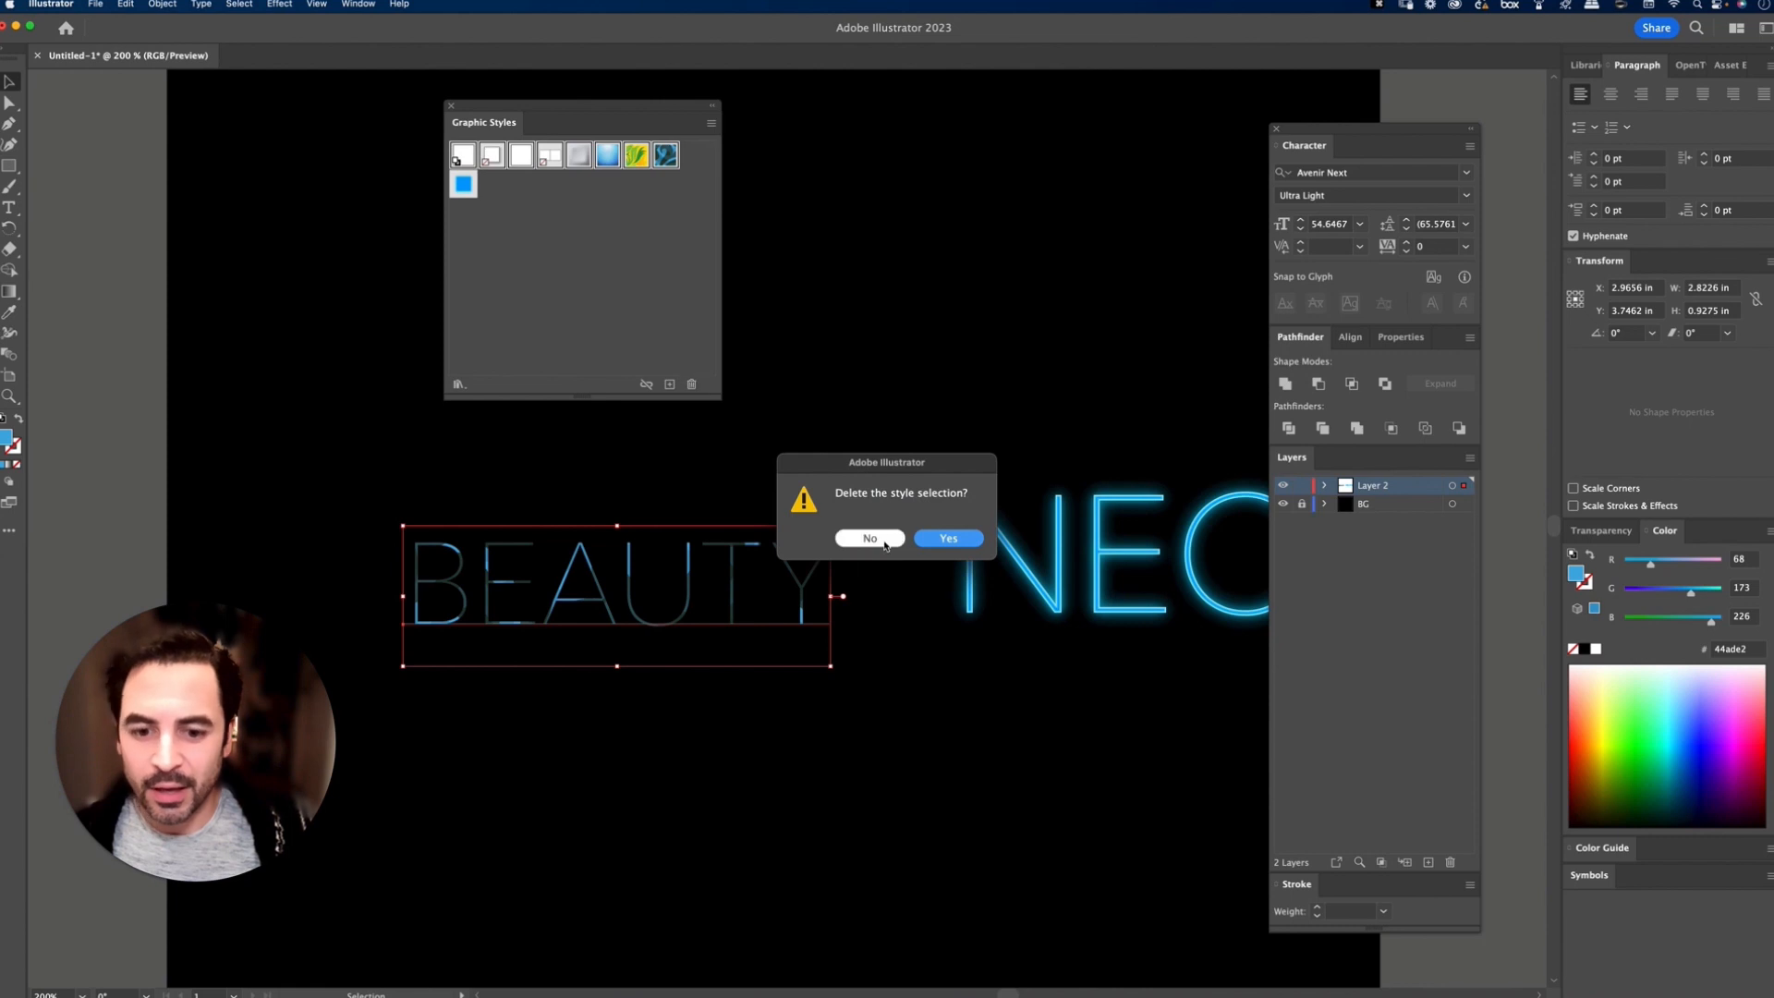
pyautogui.click(948, 537)
pyautogui.click(493, 157)
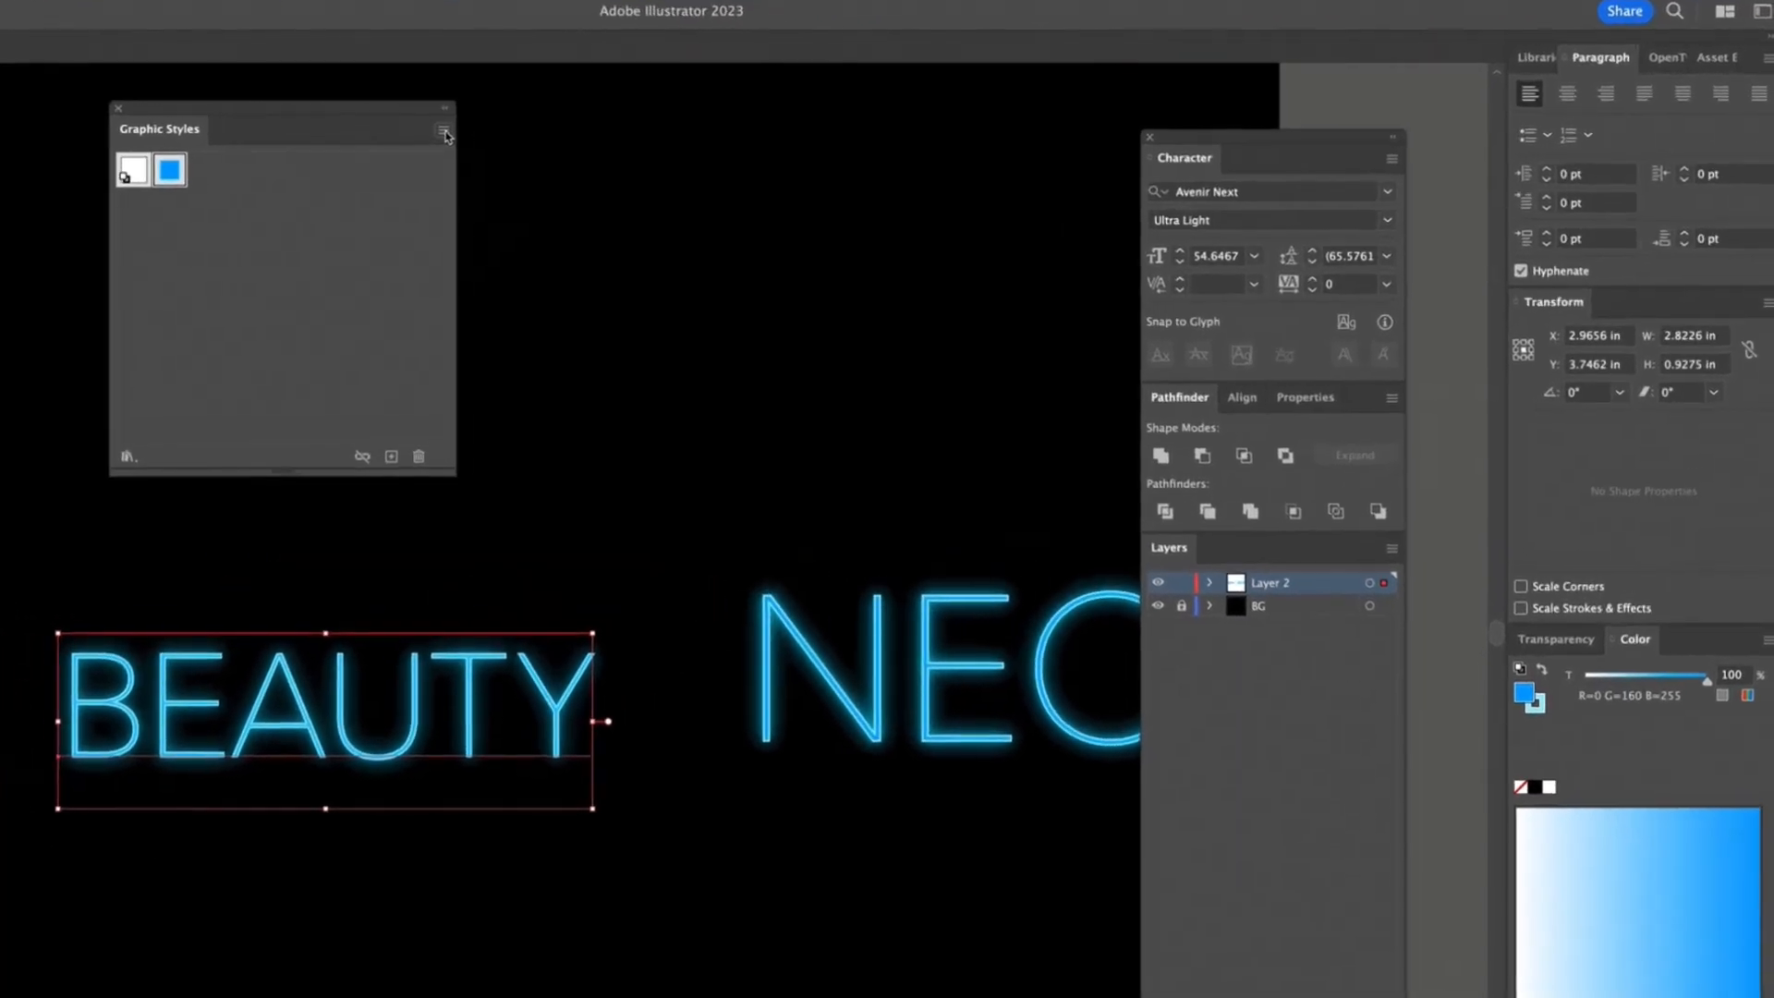
# Step: Save the graphic styles as a library file named with the author's first name followed by _Neon_FX
pyautogui.click(712, 127)
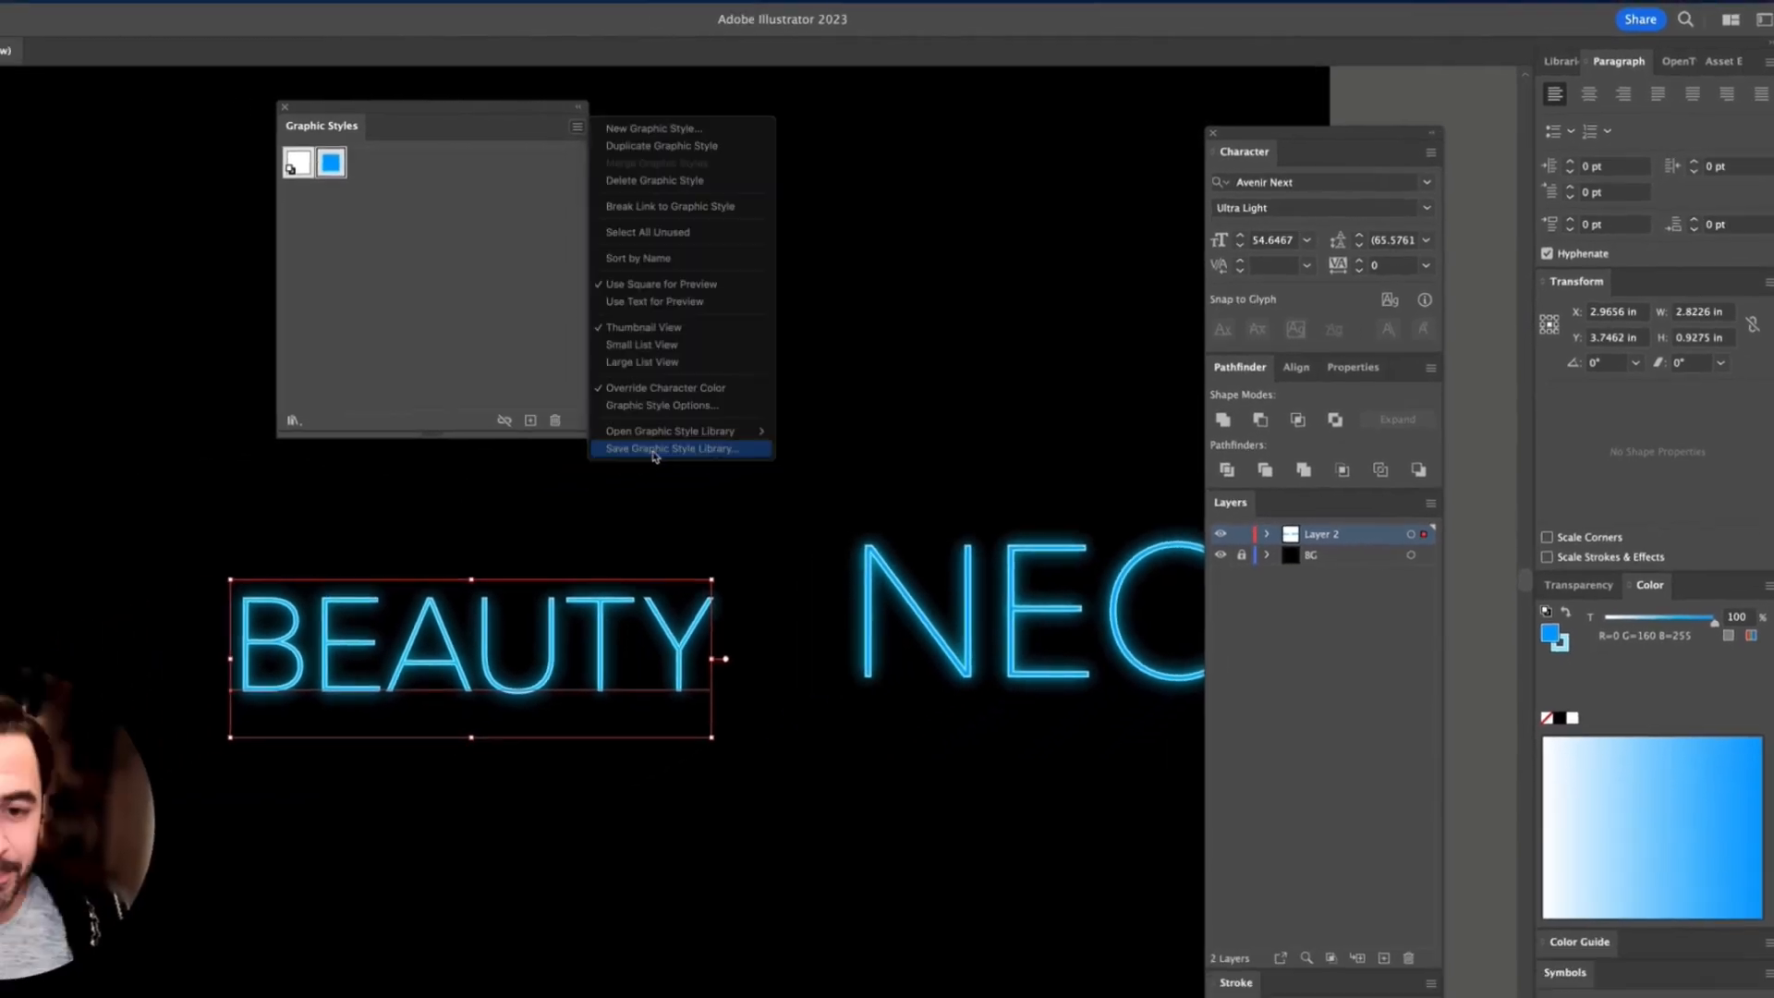
pyautogui.click(530, 488)
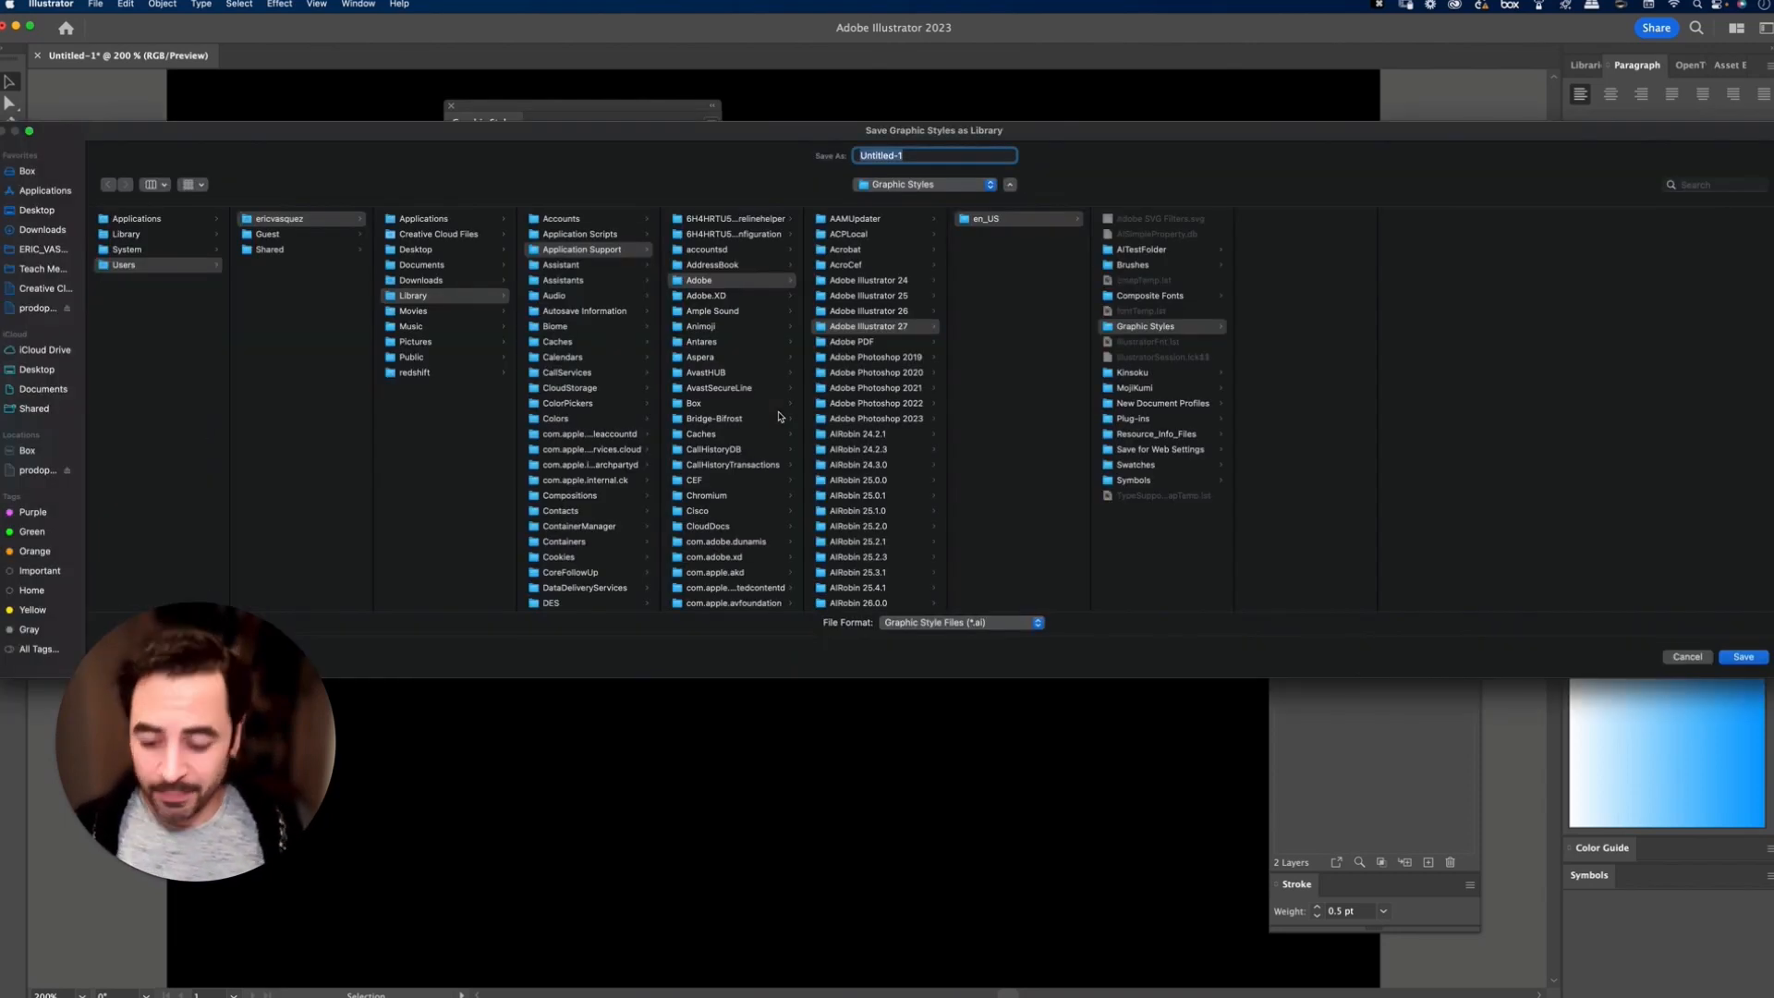
pyautogui.write('Eric')
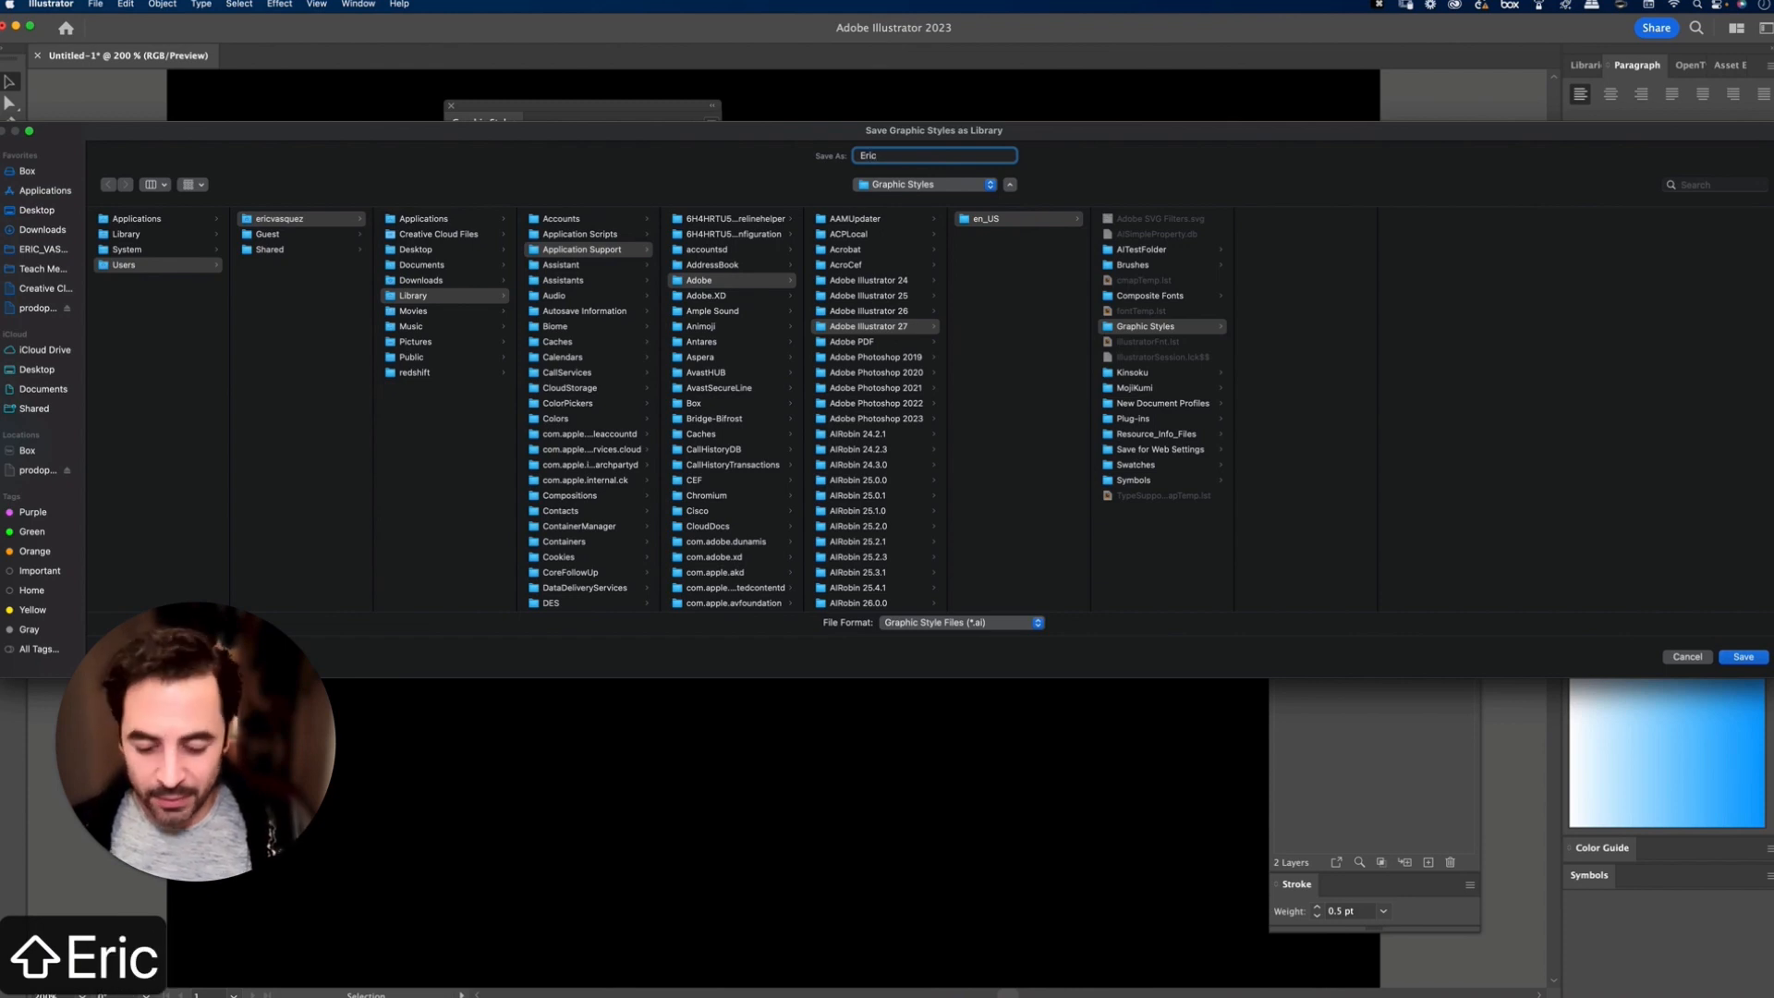
pyautogui.write('_Neon_FX')
pyautogui.press('Return')
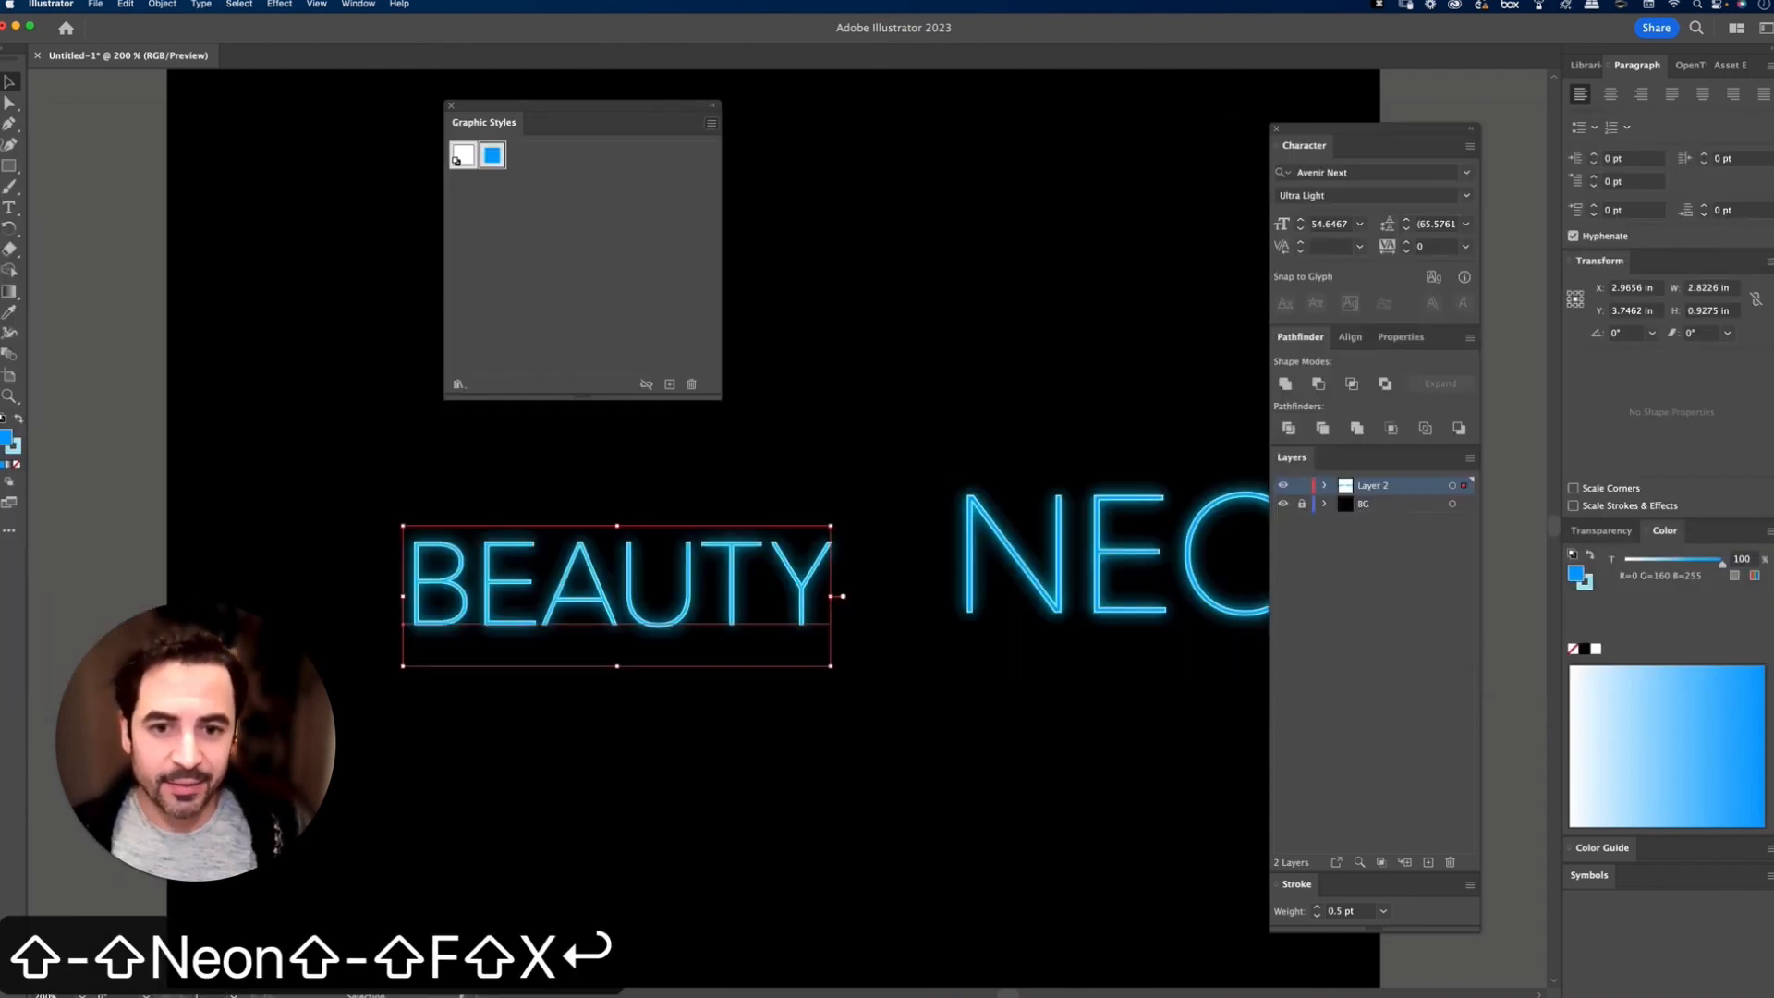
# Step: Deselect the text and delete the blue neon style from the document's graphic styles
pyautogui.click(861, 316)
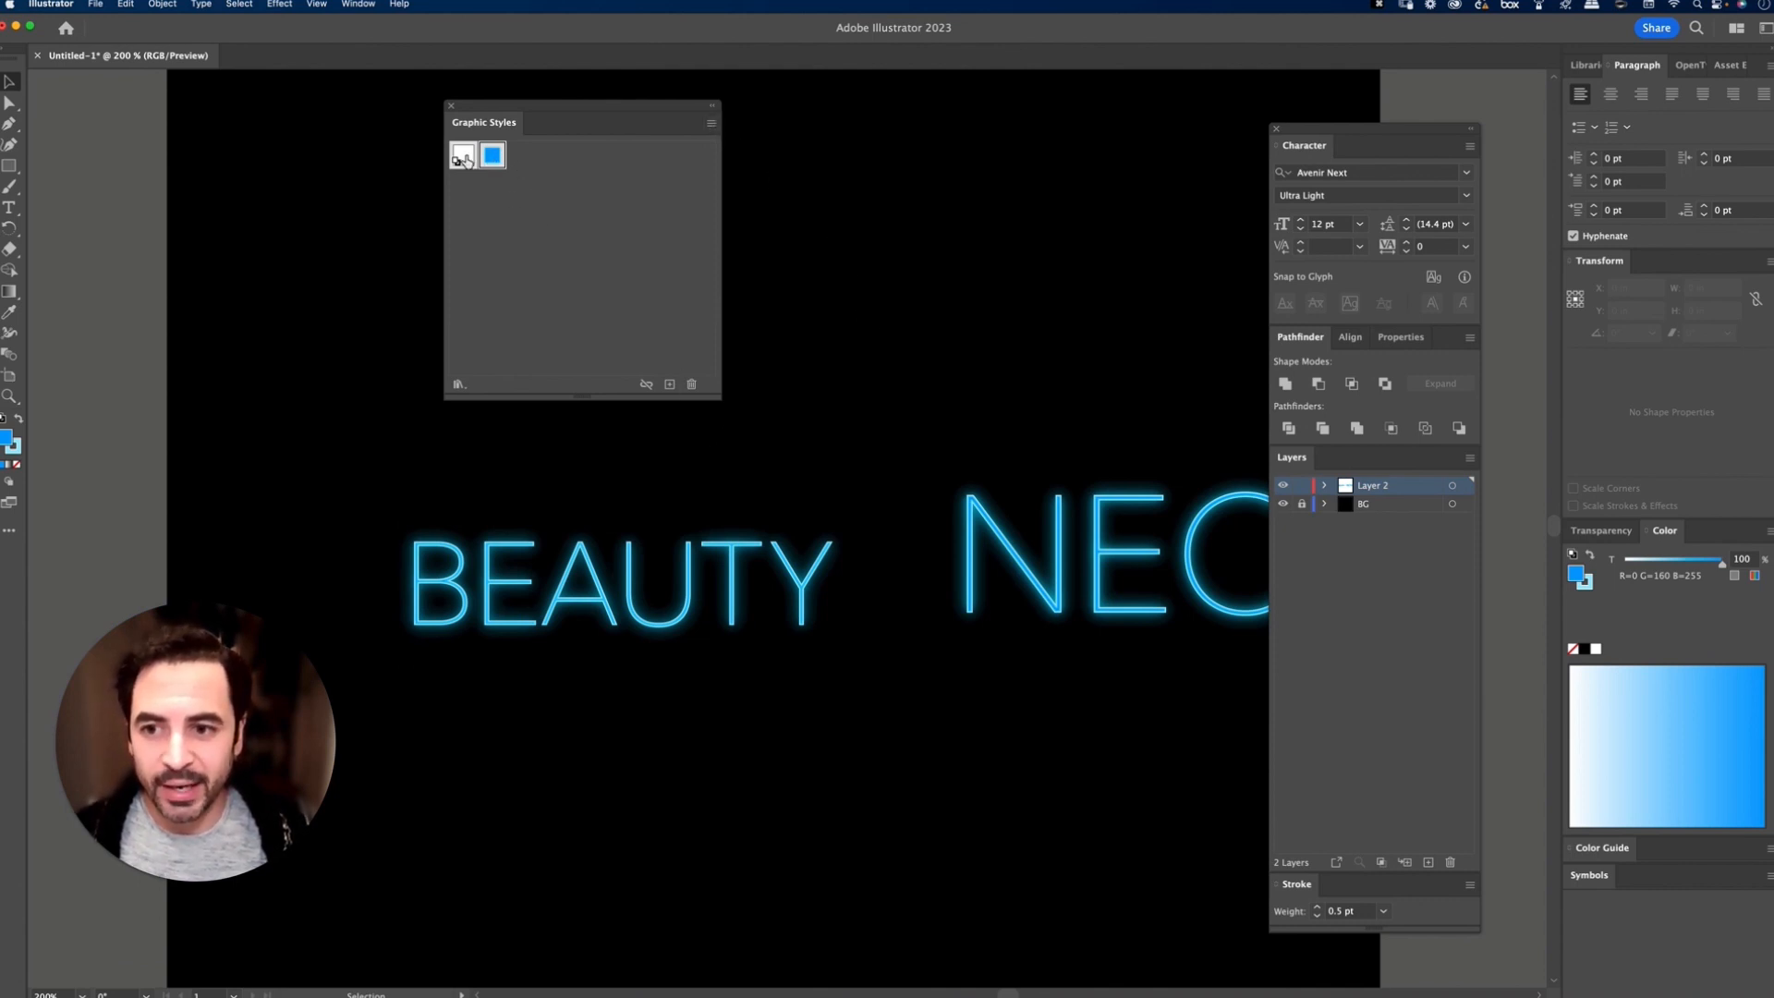
pyautogui.click(692, 384)
pyautogui.click(946, 536)
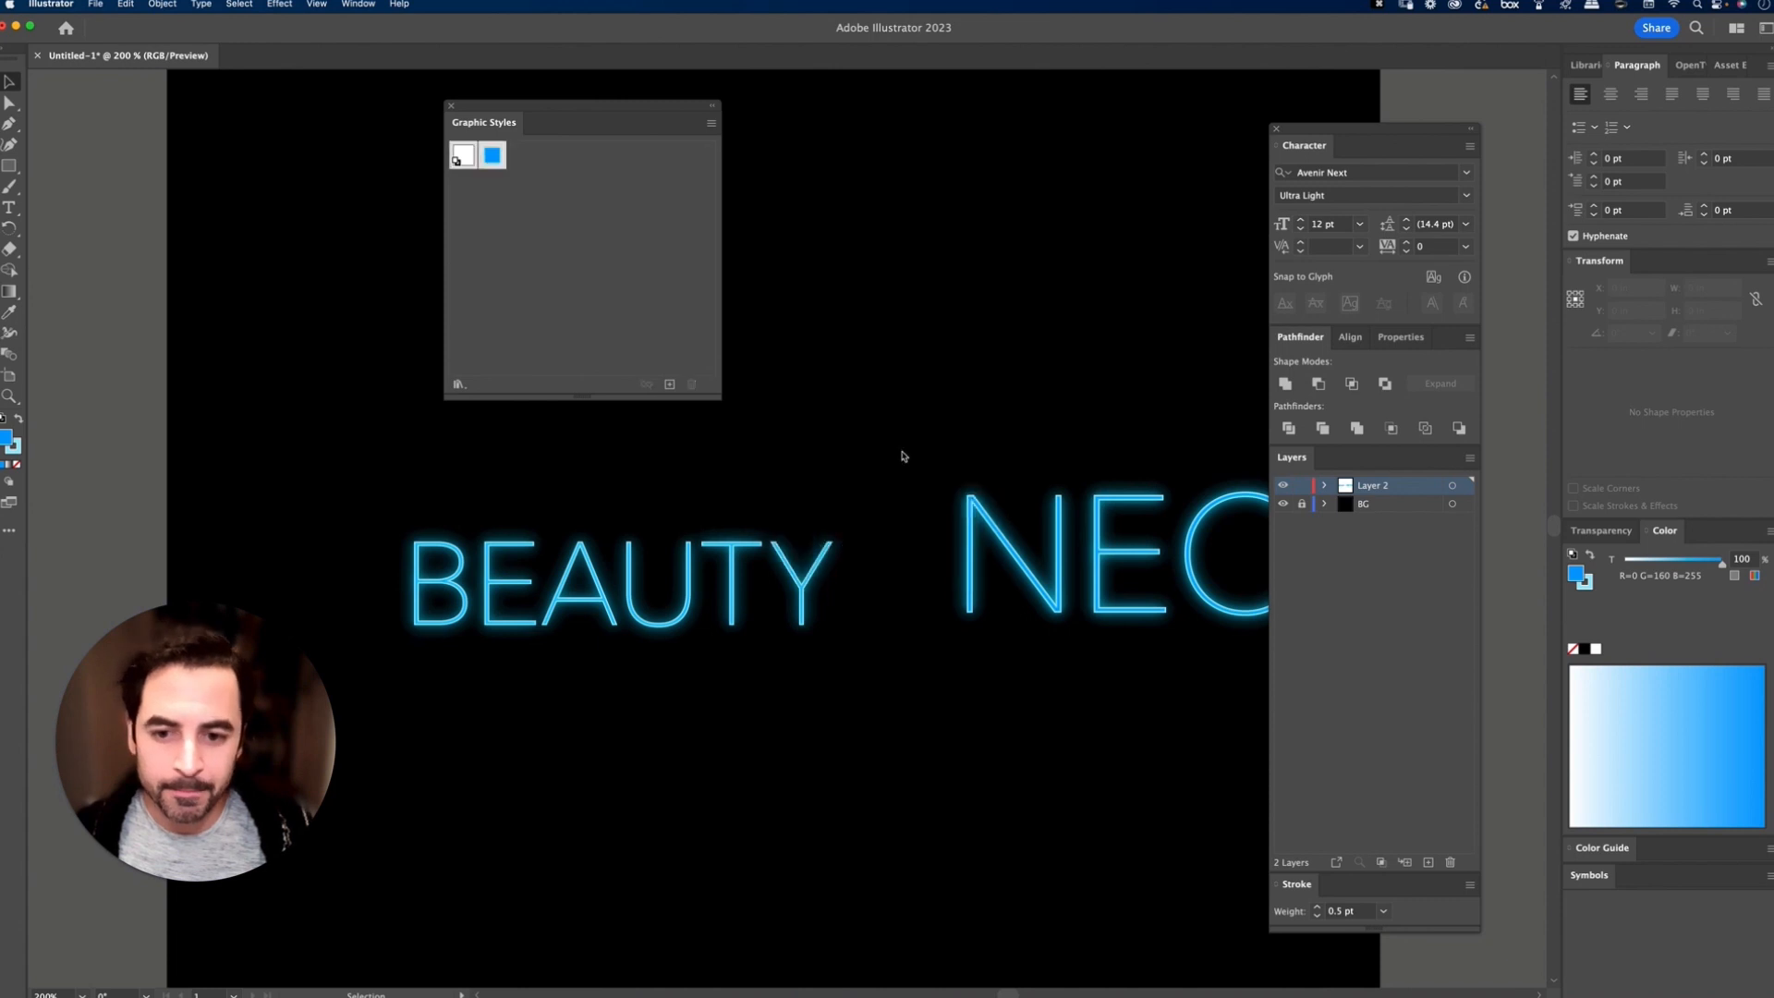
# Step: Strip the neon look from both BEAUTY and NEON, leaving them with a plain white fill and no stroke
pyautogui.moveTo(764, 586); pyautogui.dragTo(1045, 543)
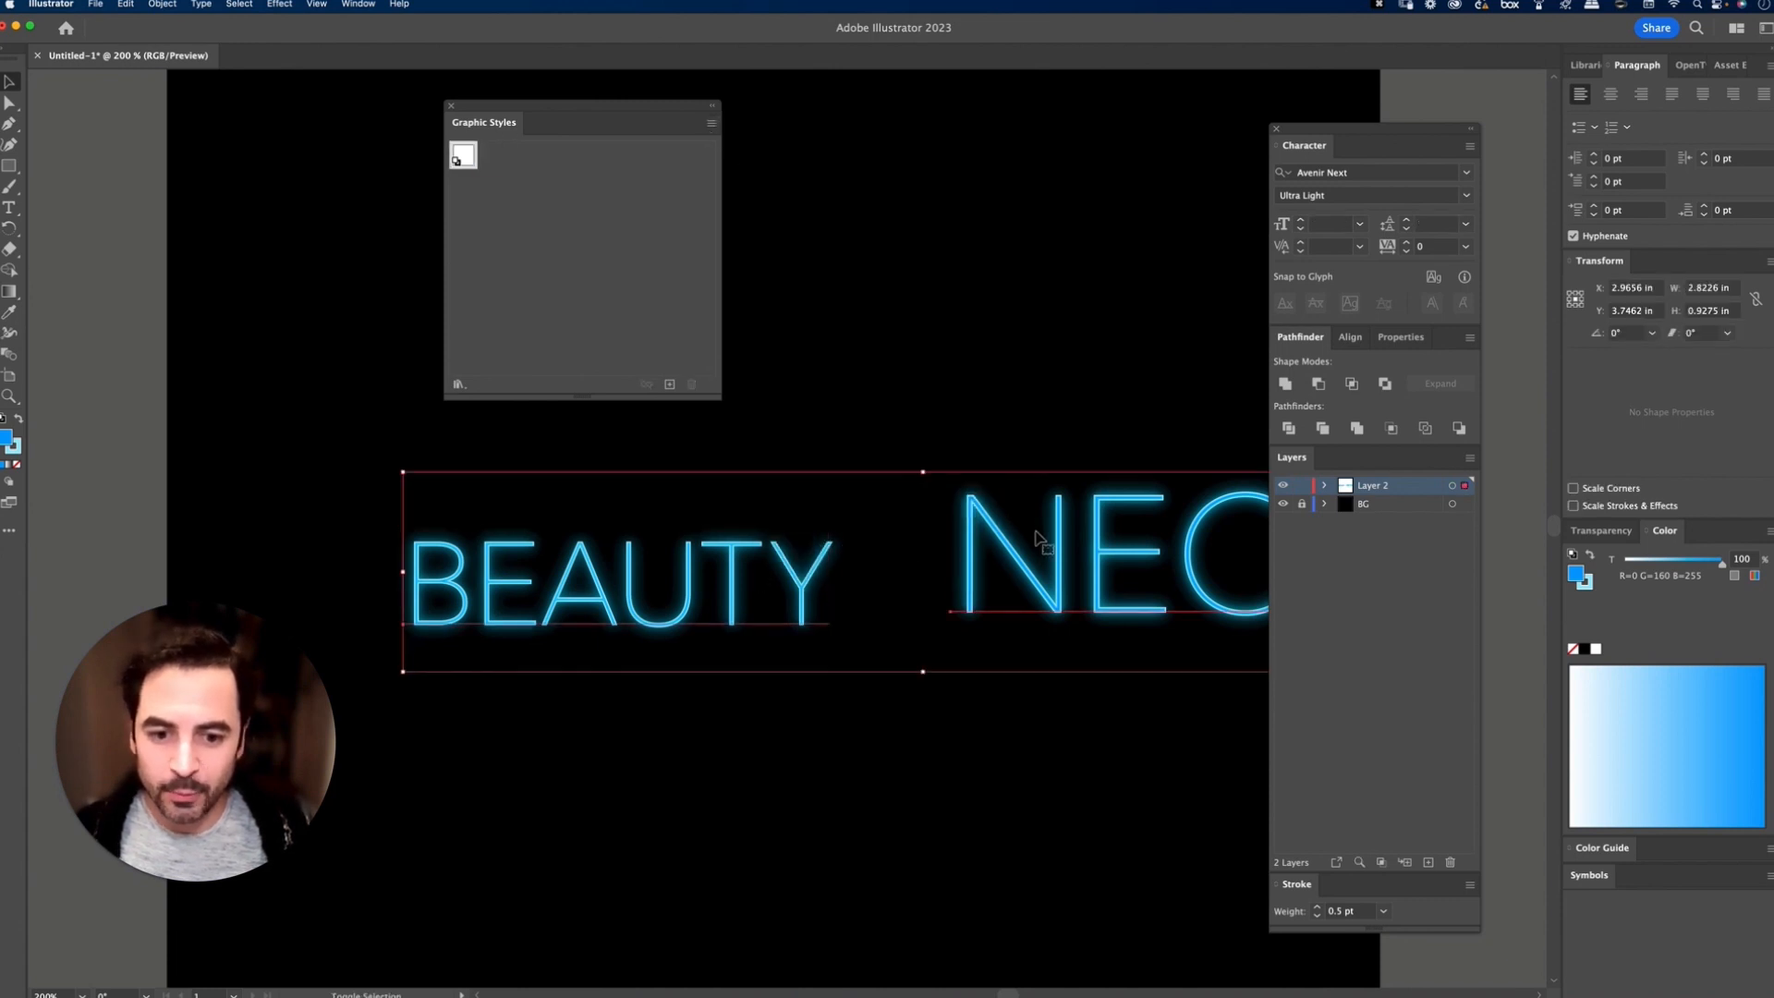
pyautogui.press('d')
pyautogui.hotkey('shift', 'x')
pyautogui.hotkey('shift', 'x')
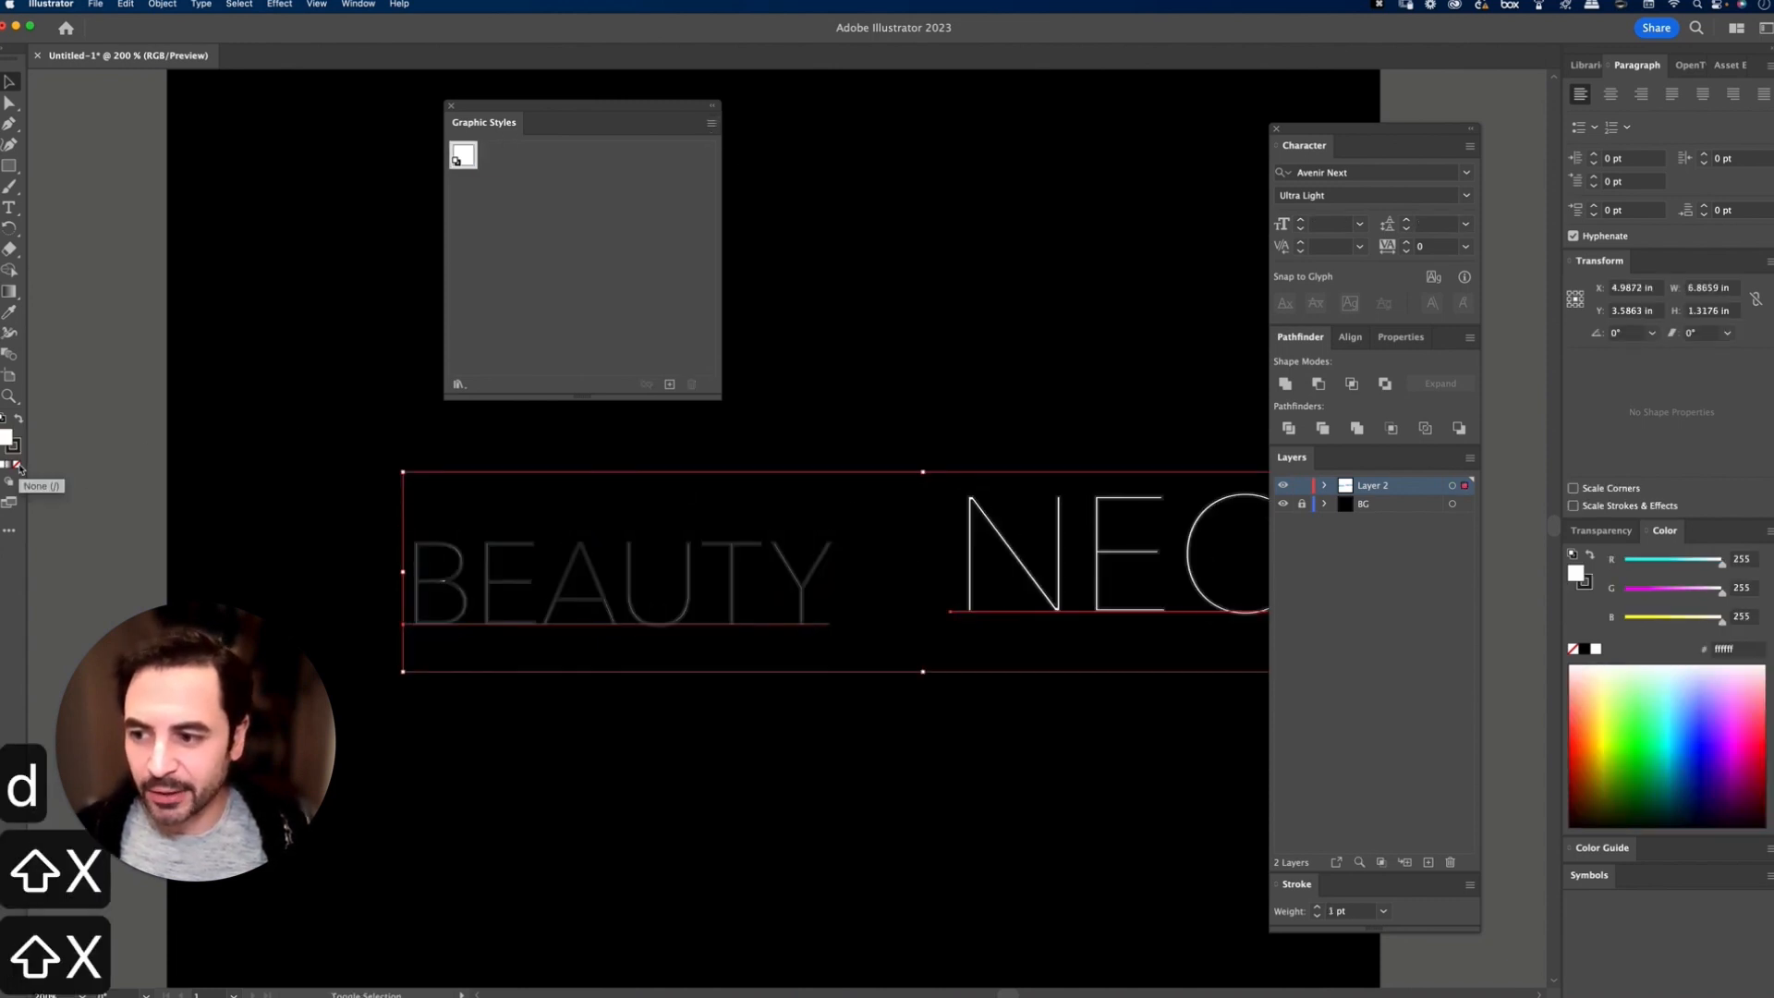
pyautogui.hotkey('shift', 'x')
pyautogui.click(17, 469)
pyautogui.click(813, 266)
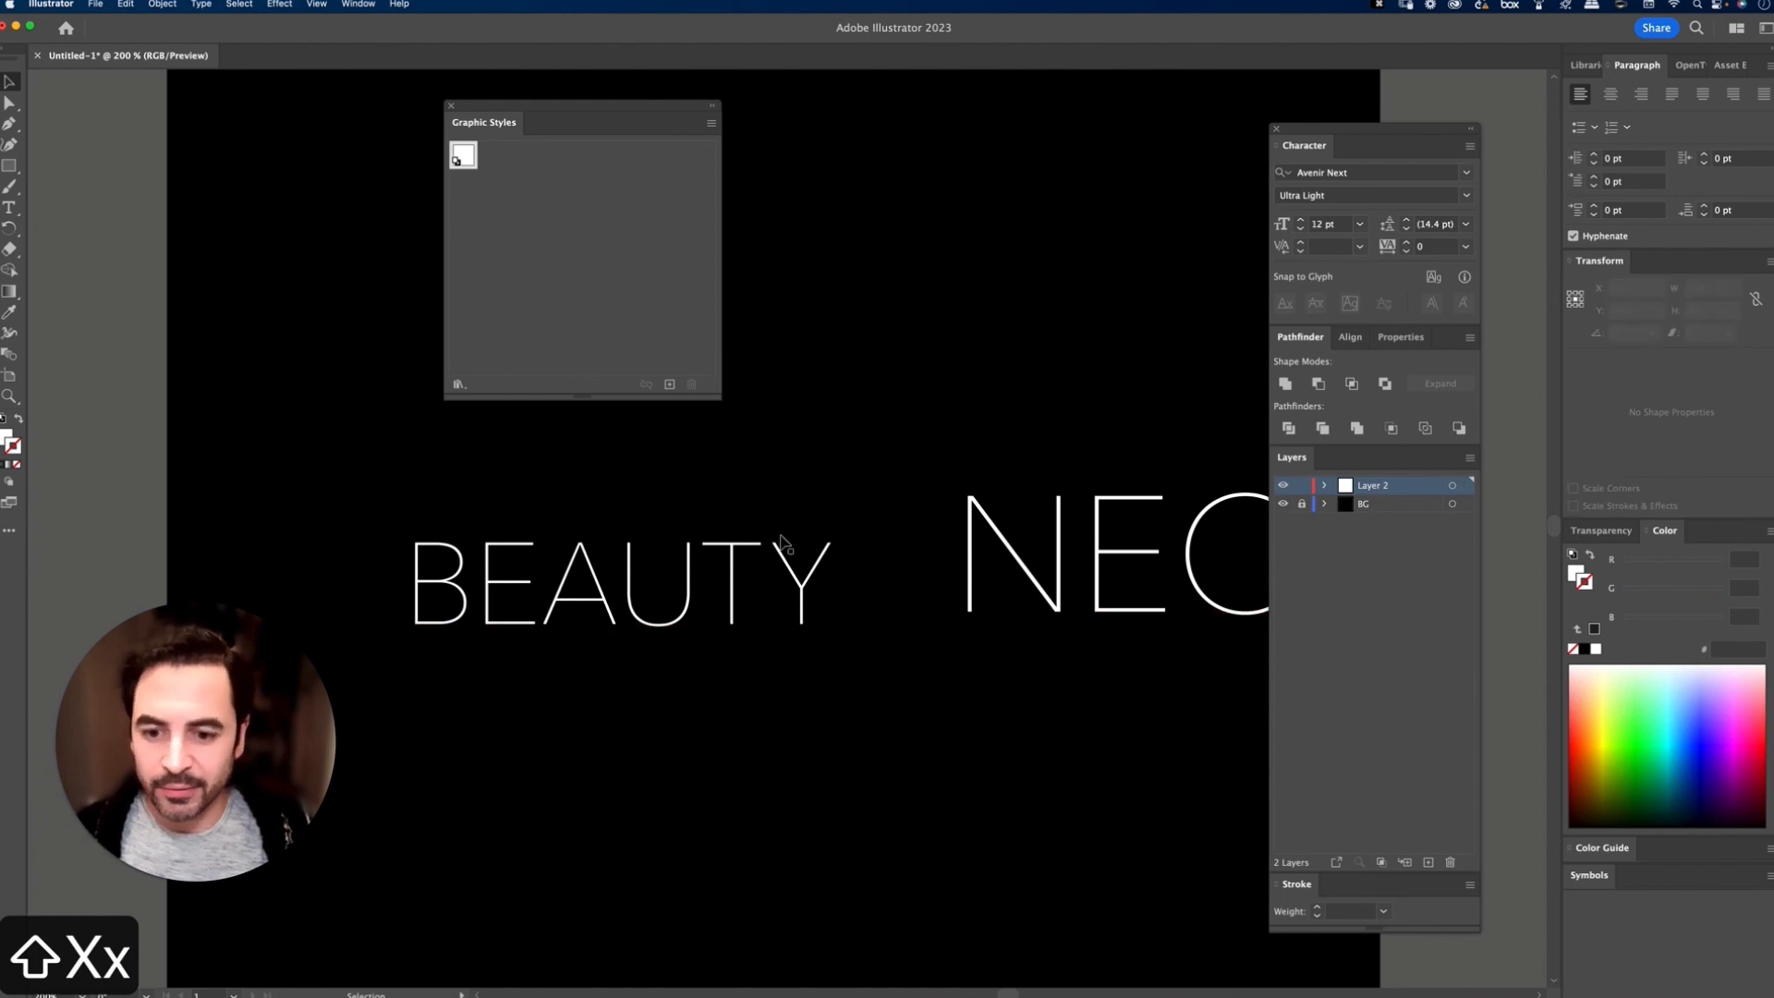
# Step: Load the user-defined Neon_FX style library, apply its neon style to BEAUTY and NEON together, and close the library
pyautogui.moveTo(1120, 734); pyautogui.dragTo(1124, 737)
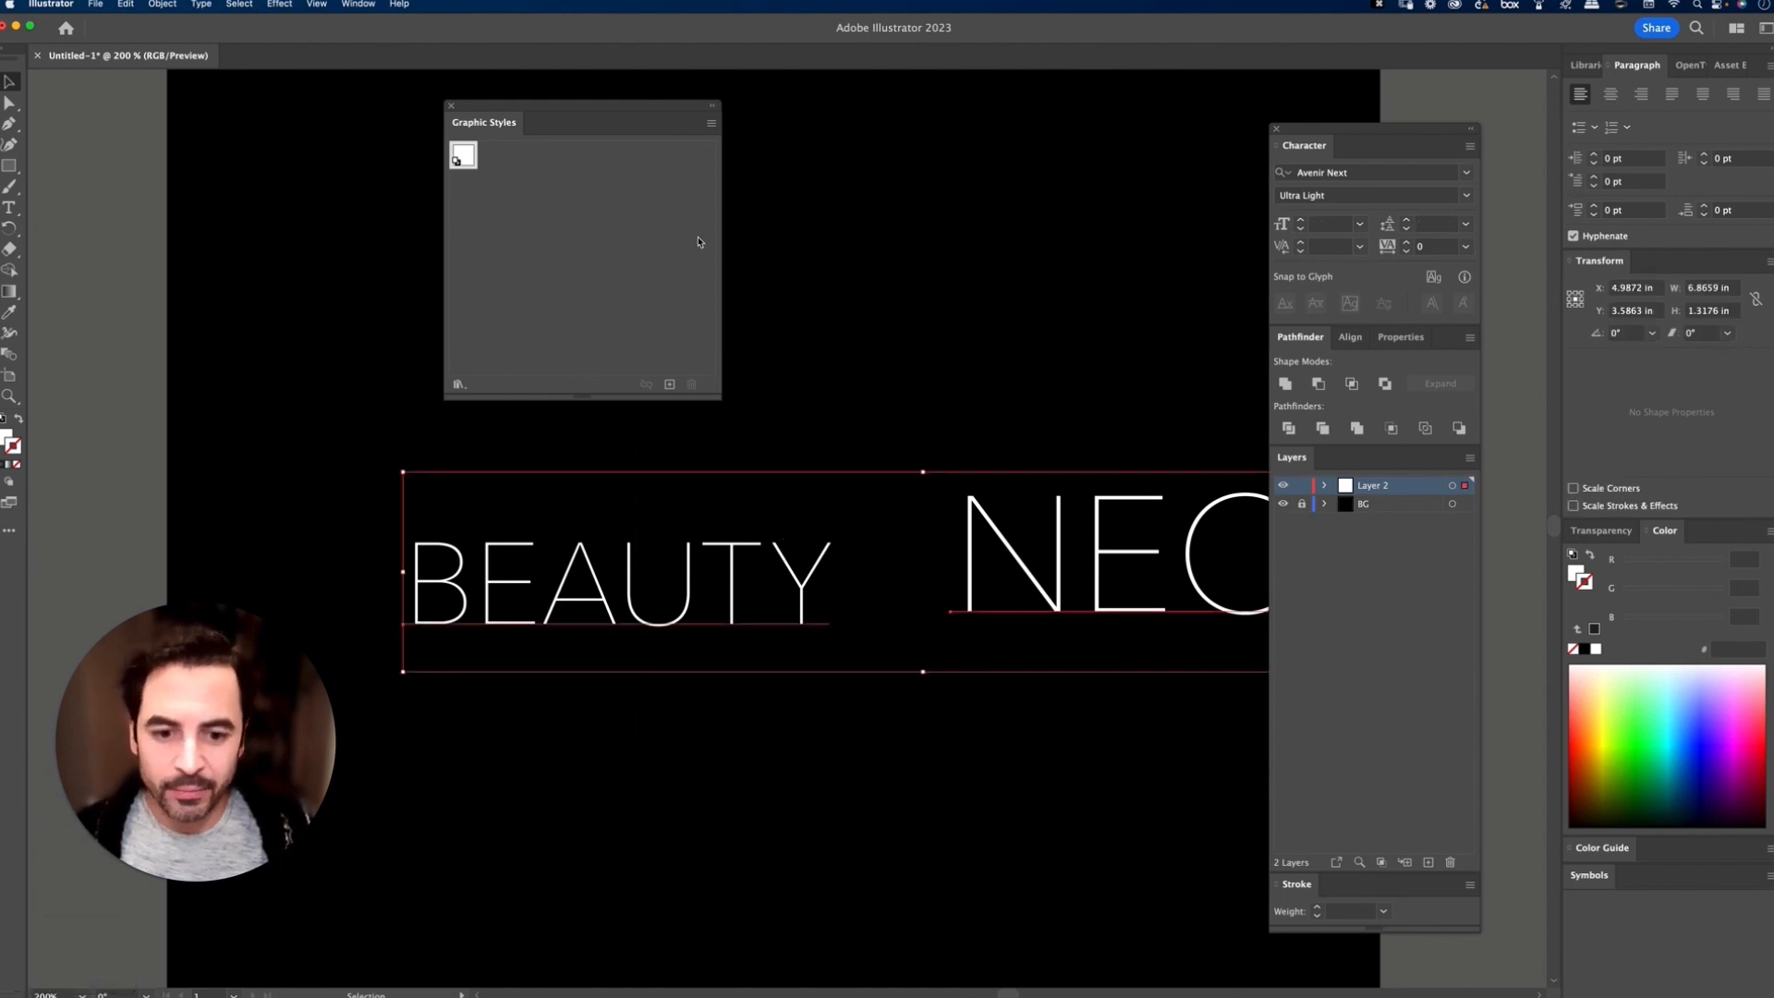
pyautogui.click(717, 127)
pyautogui.moveTo(818, 399)
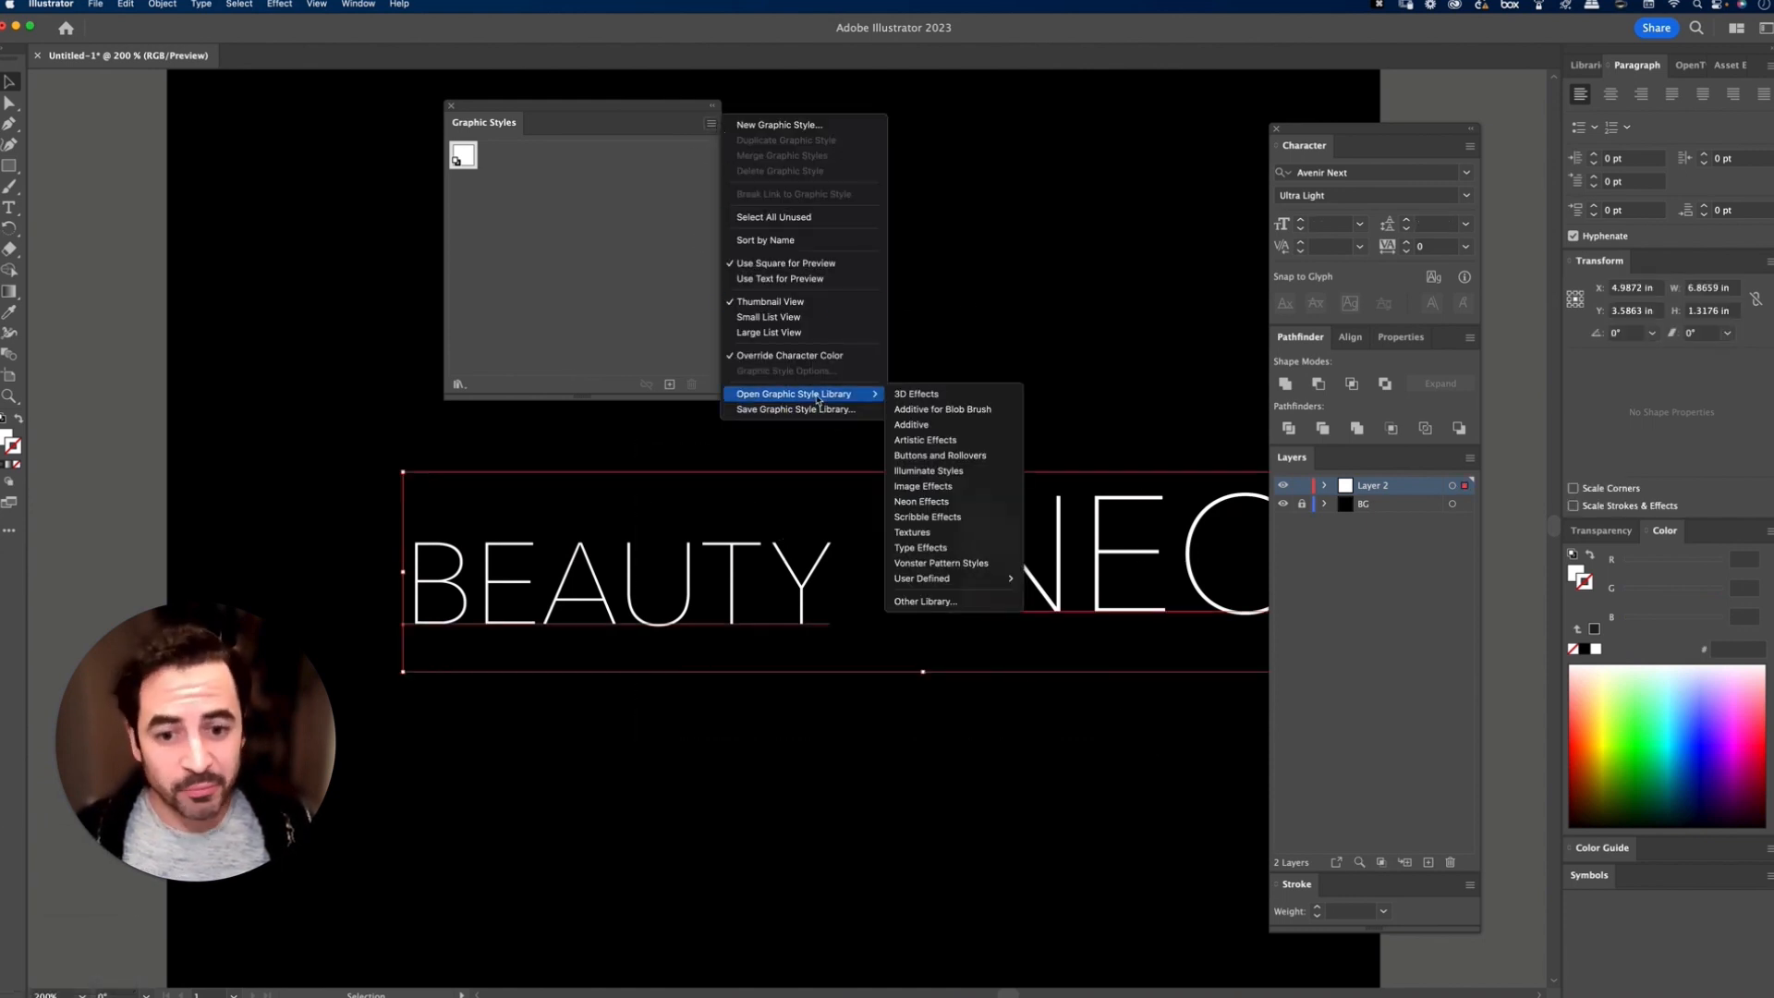
pyautogui.moveTo(965, 580)
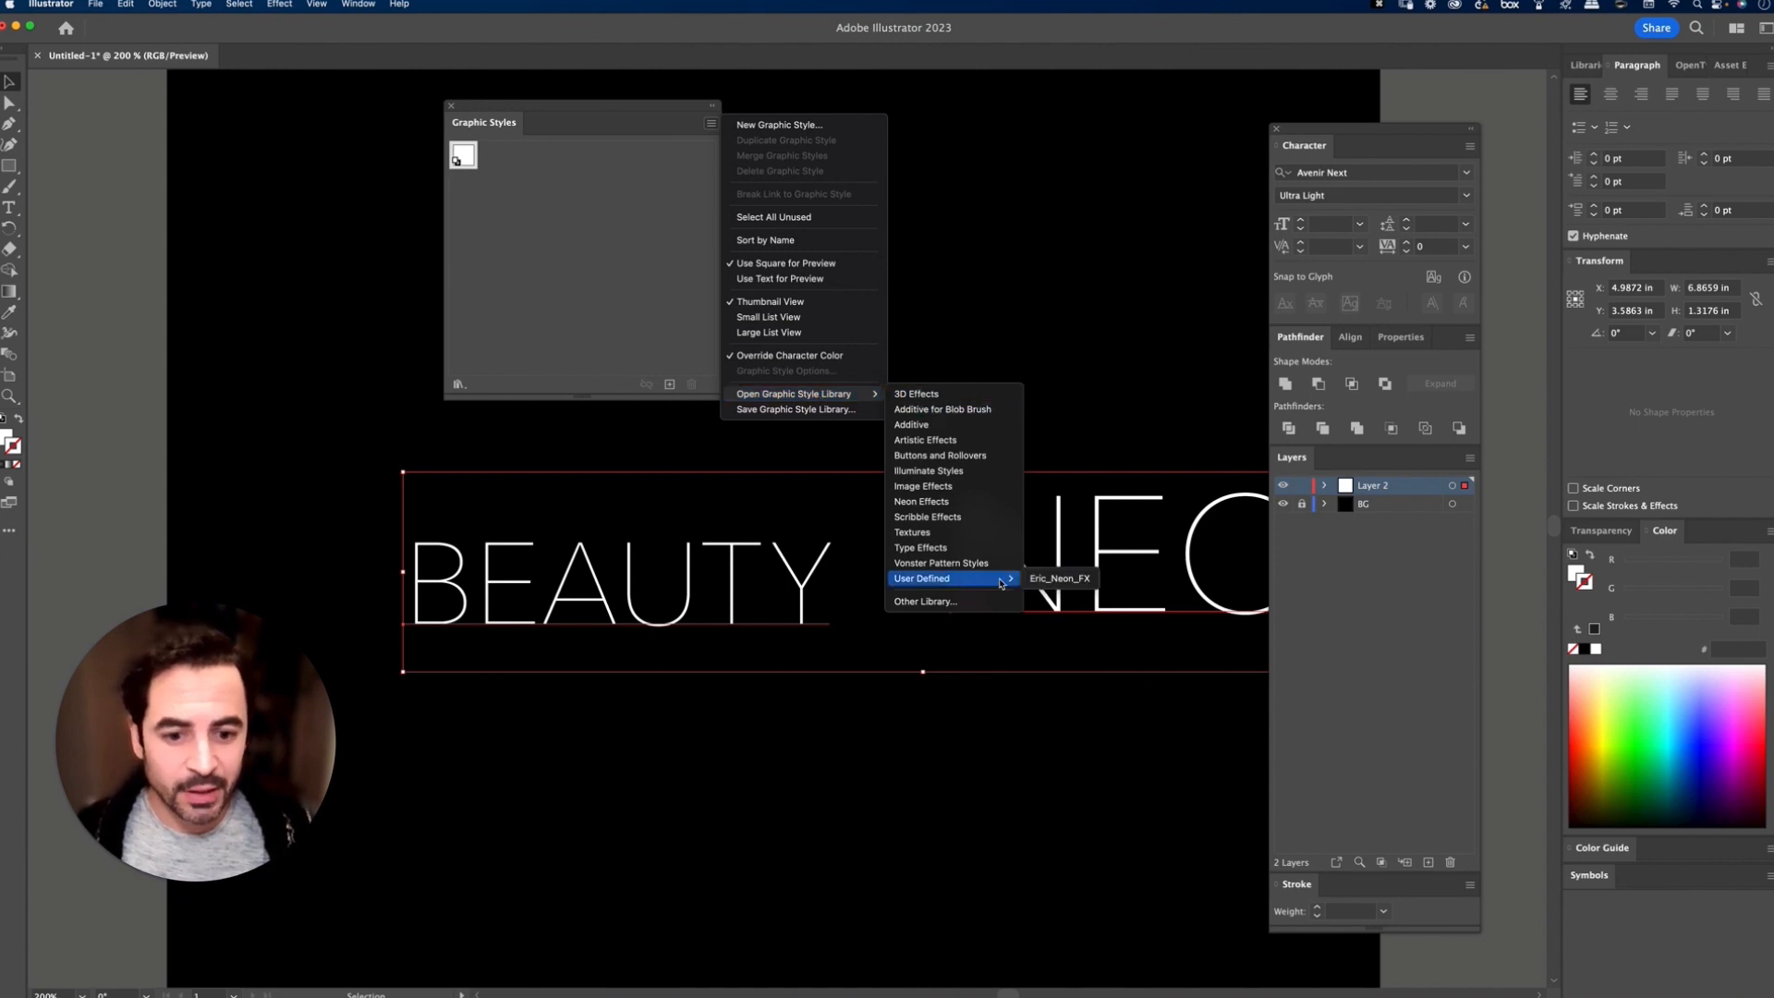
pyautogui.click(1061, 579)
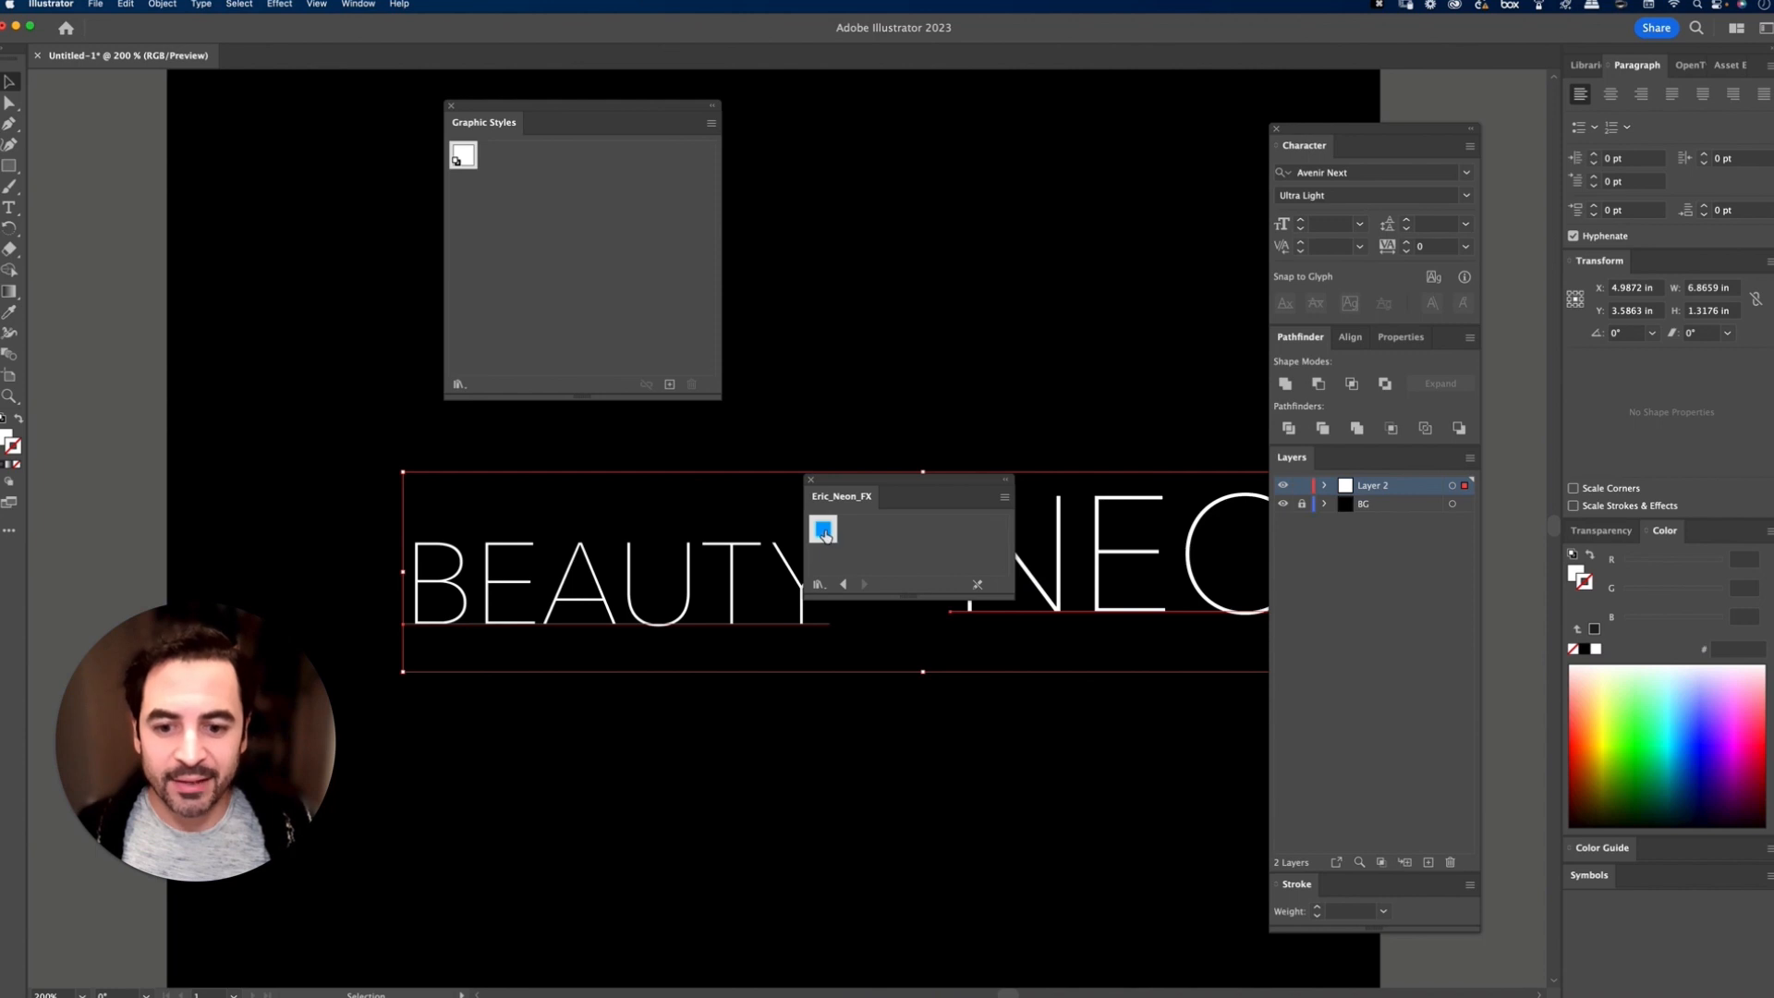
pyautogui.click(823, 530)
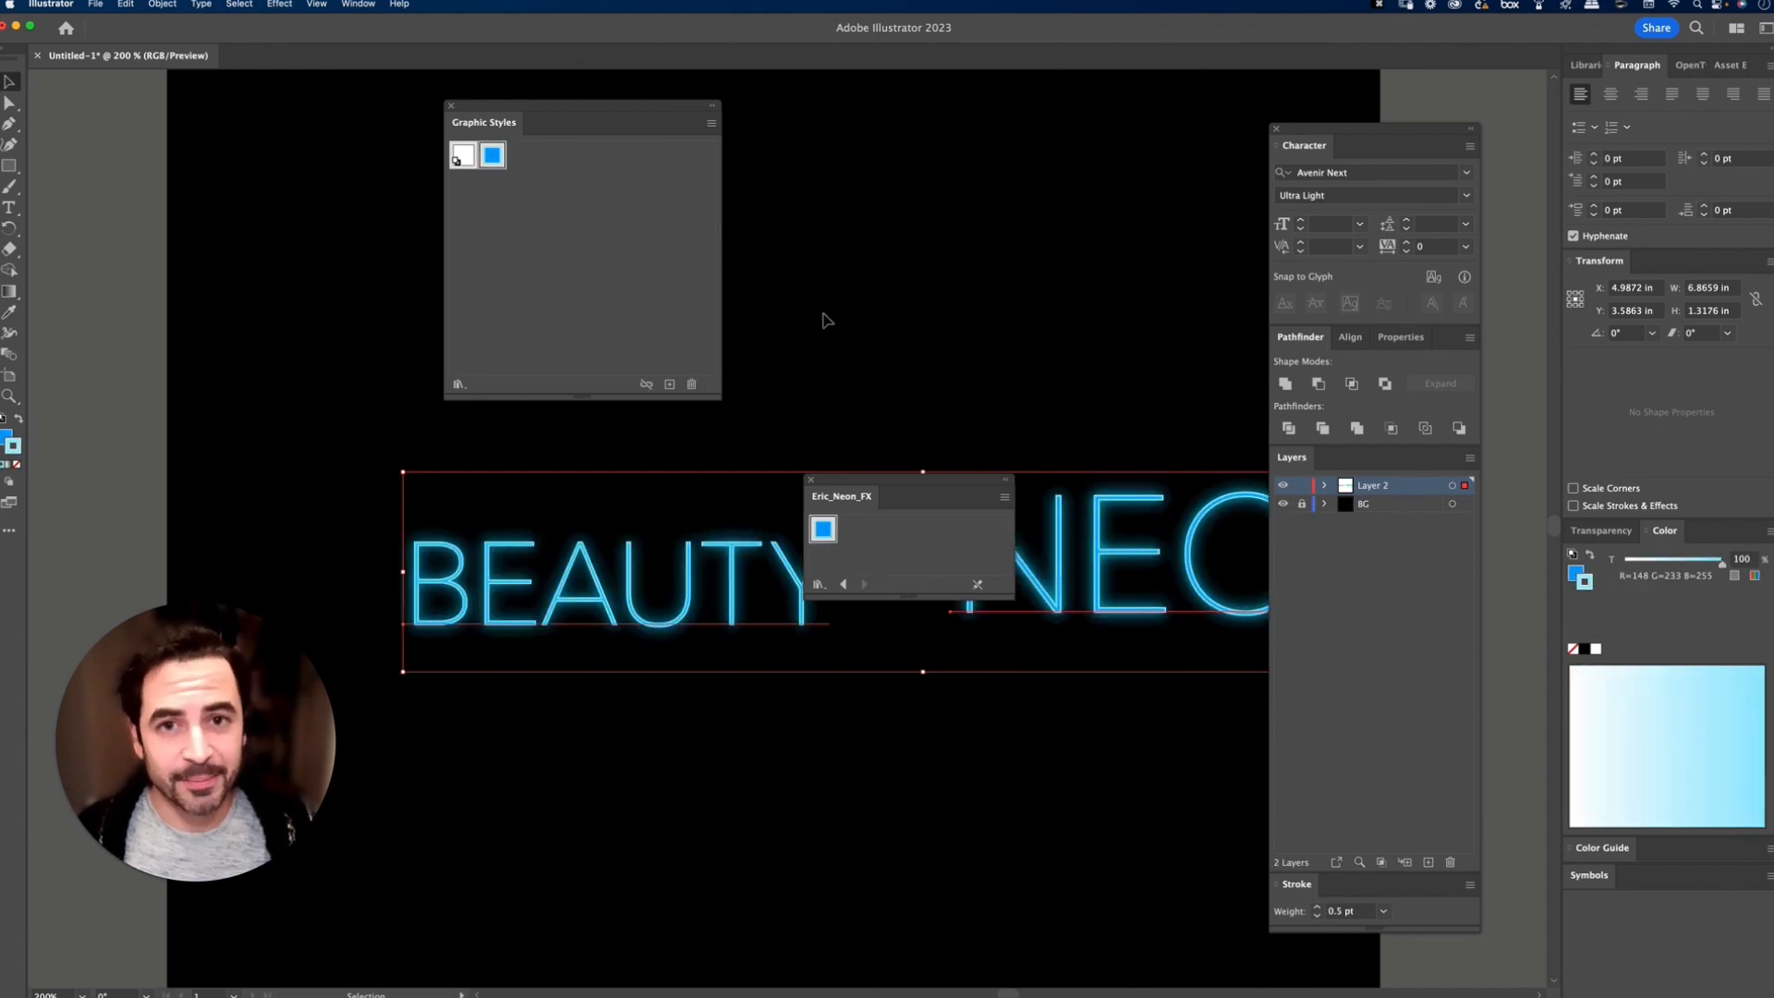
pyautogui.click(820, 443)
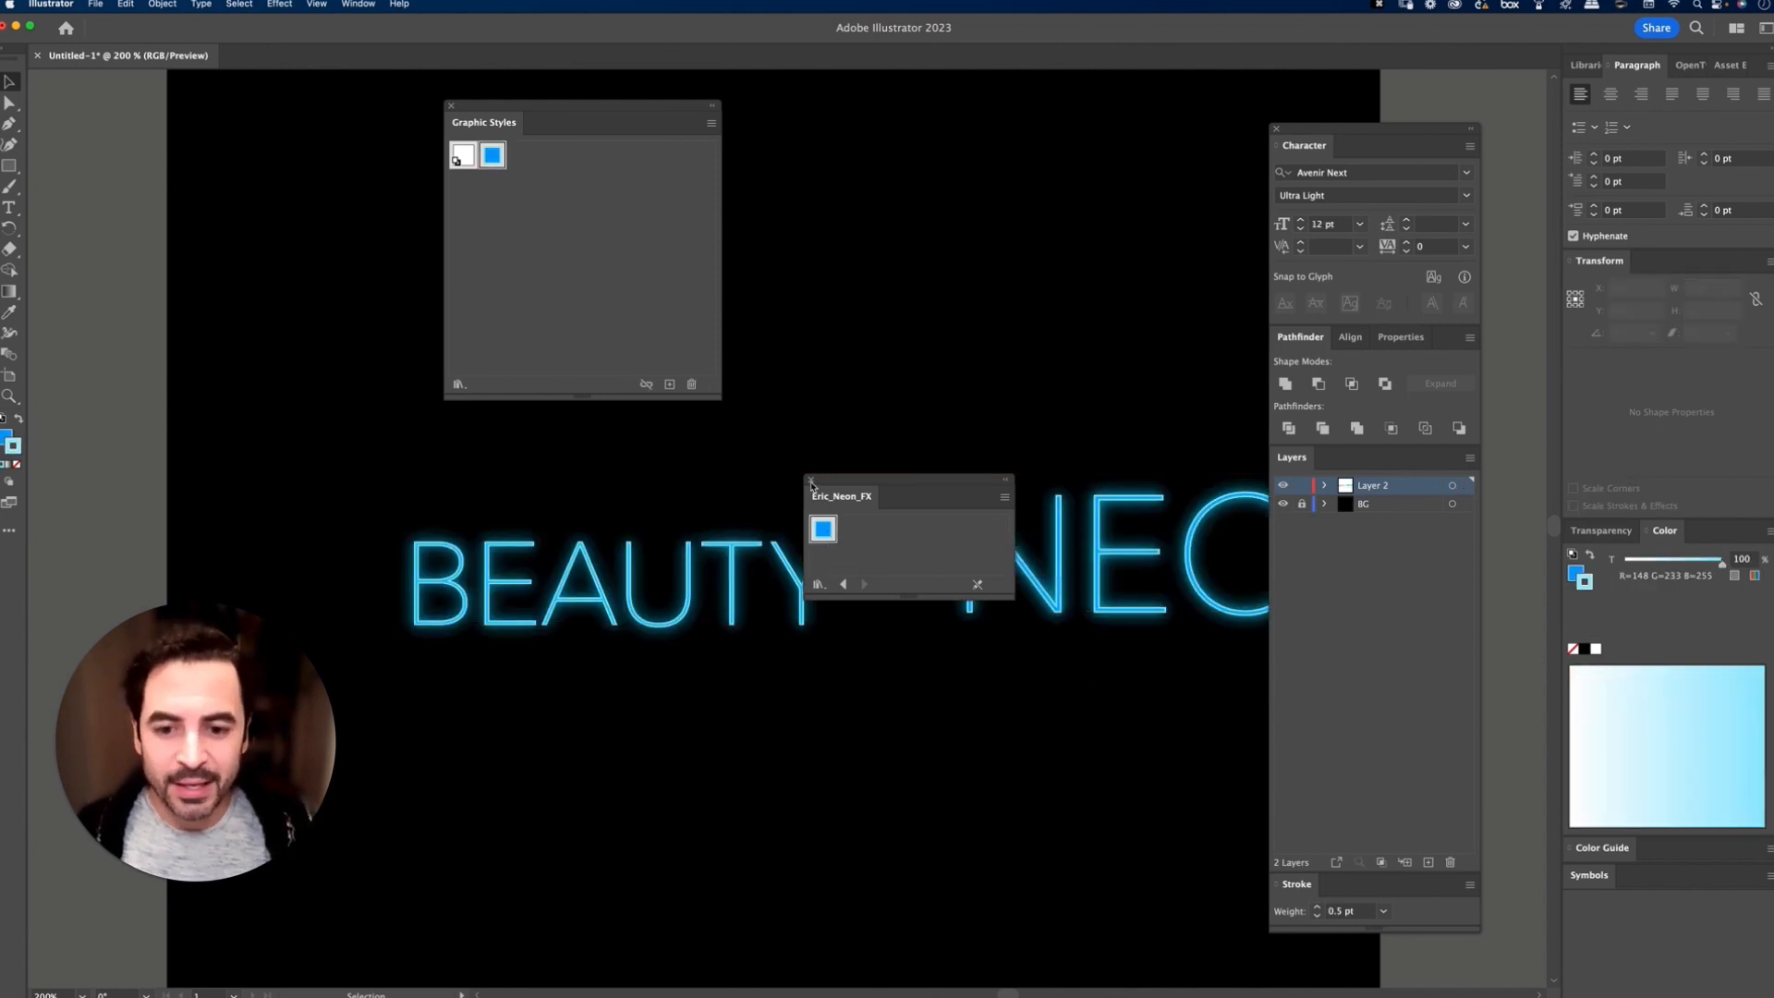
pyautogui.click(811, 480)
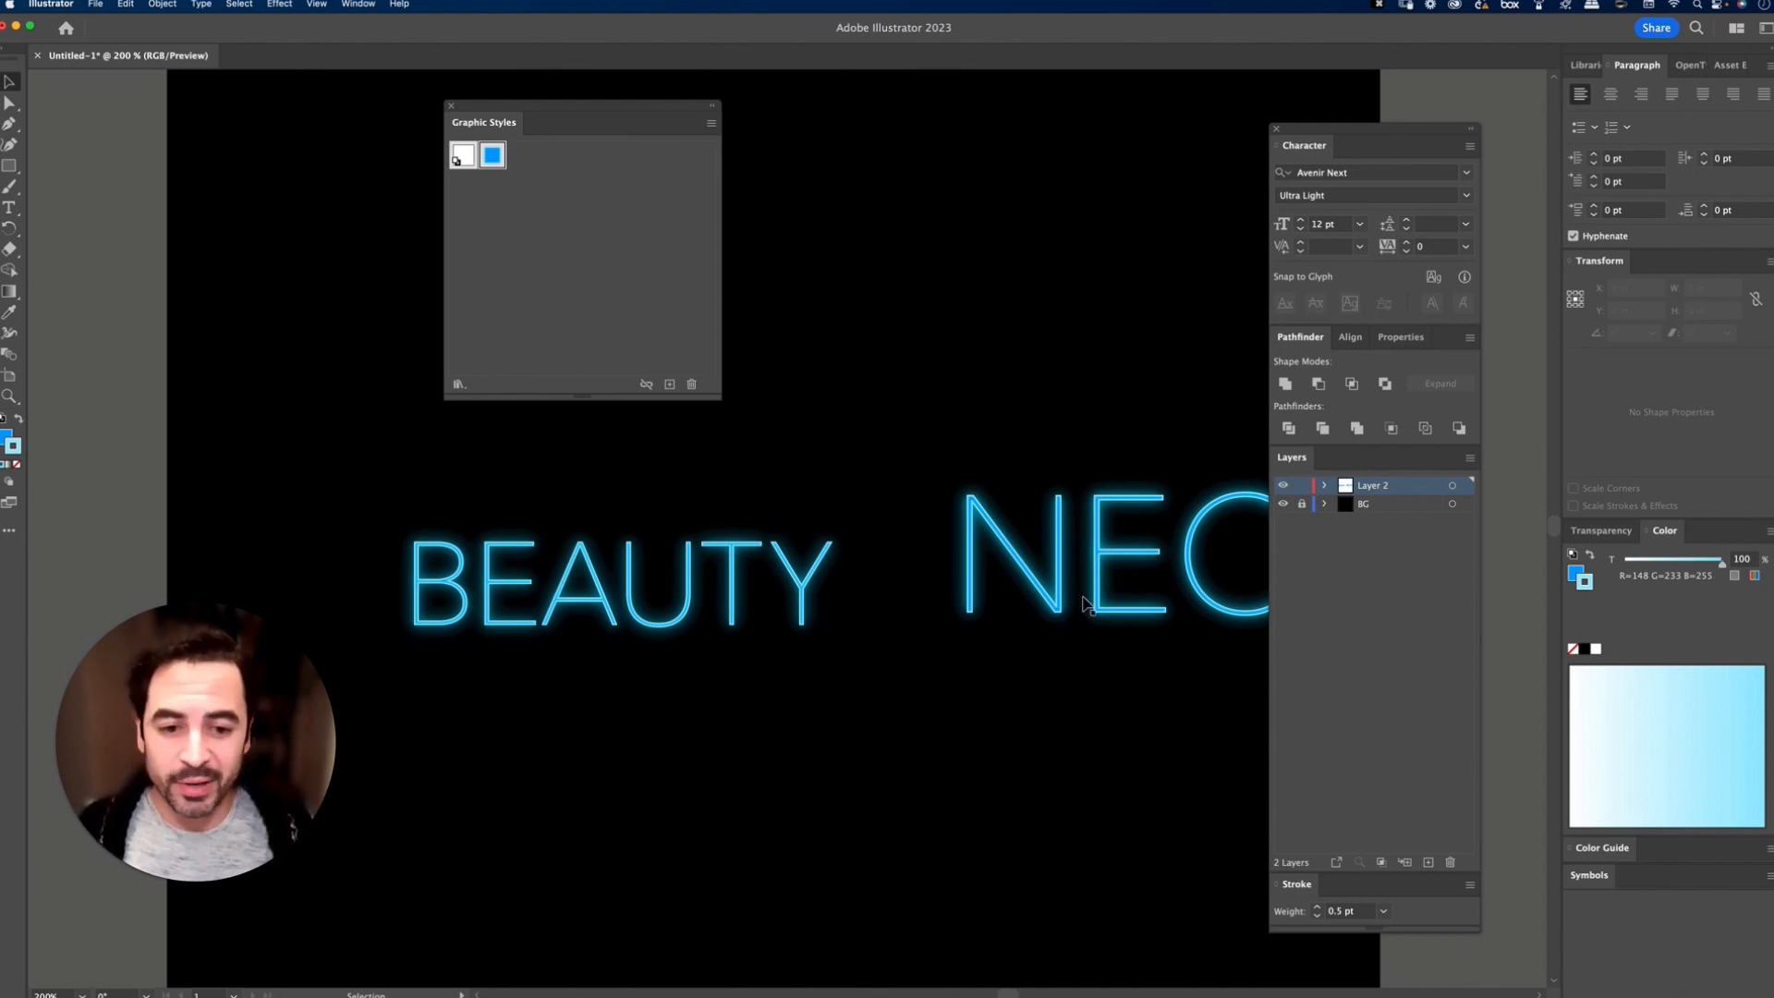
# Step: Move NEON above BEAUTY, close the Graphic Styles panel and deselect the text
pyautogui.moveTo(1089, 585); pyautogui.dragTo(885, 268)
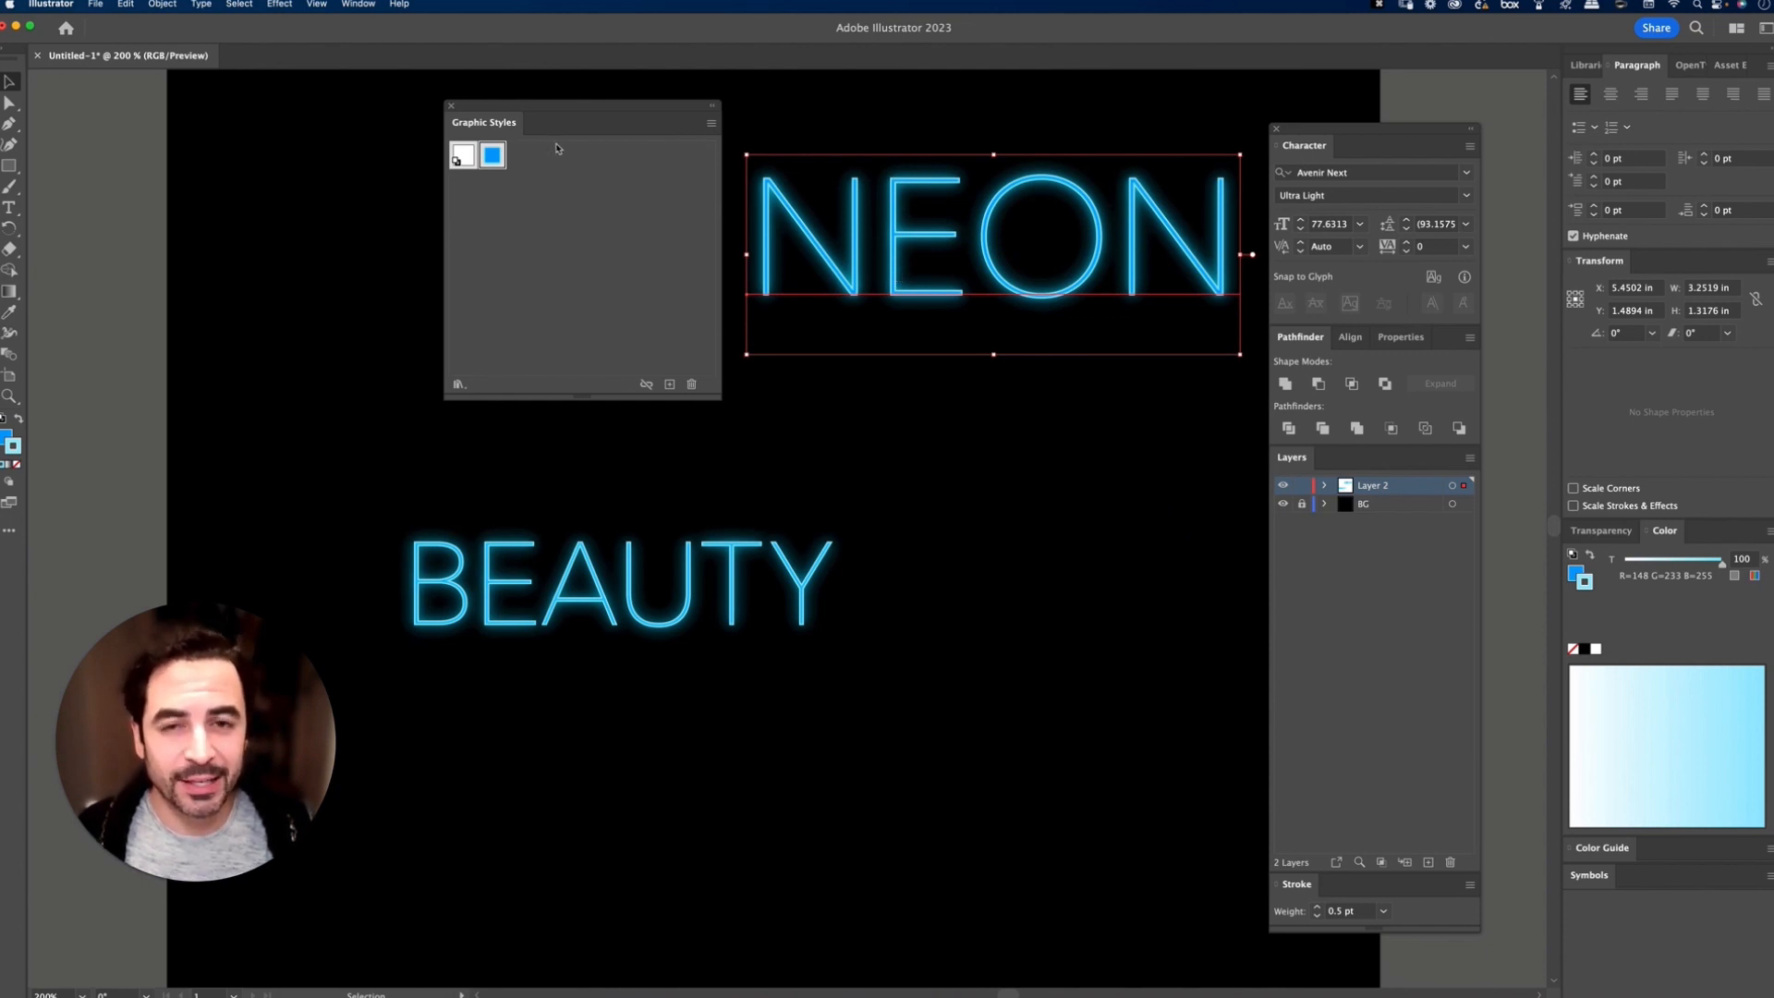
pyautogui.click(452, 105)
pyautogui.moveTo(873, 231); pyautogui.dragTo(546, 284)
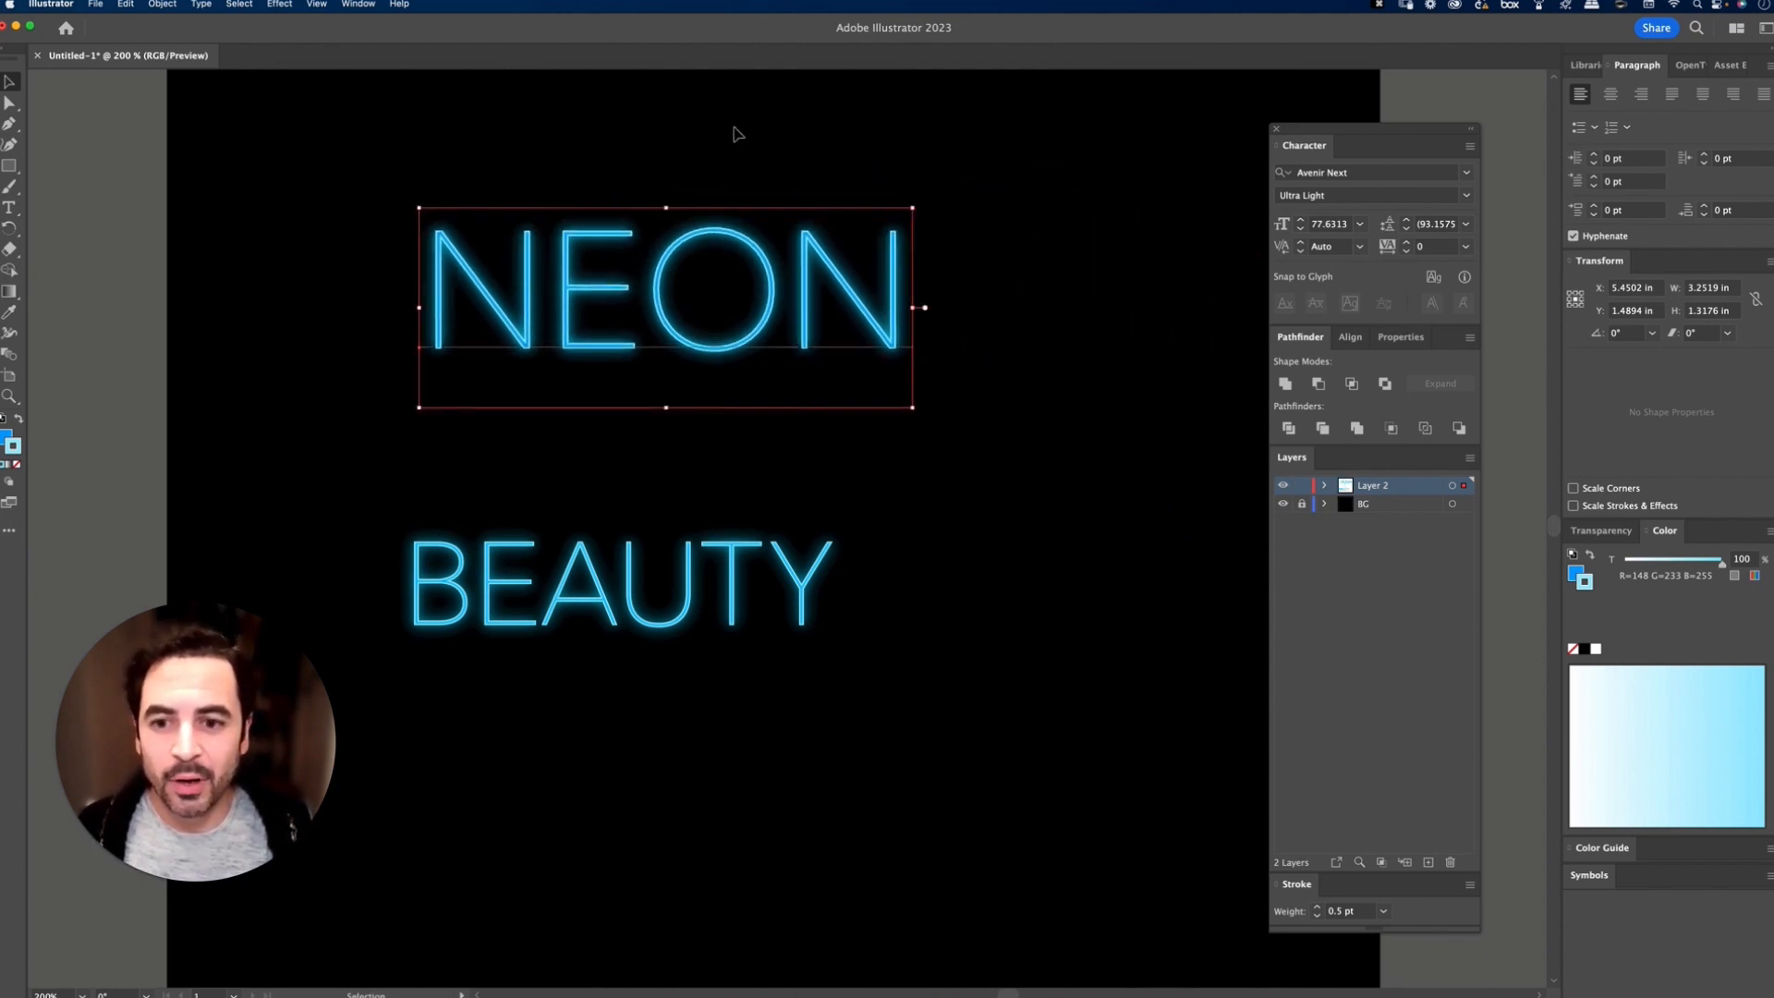
pyautogui.click(737, 134)
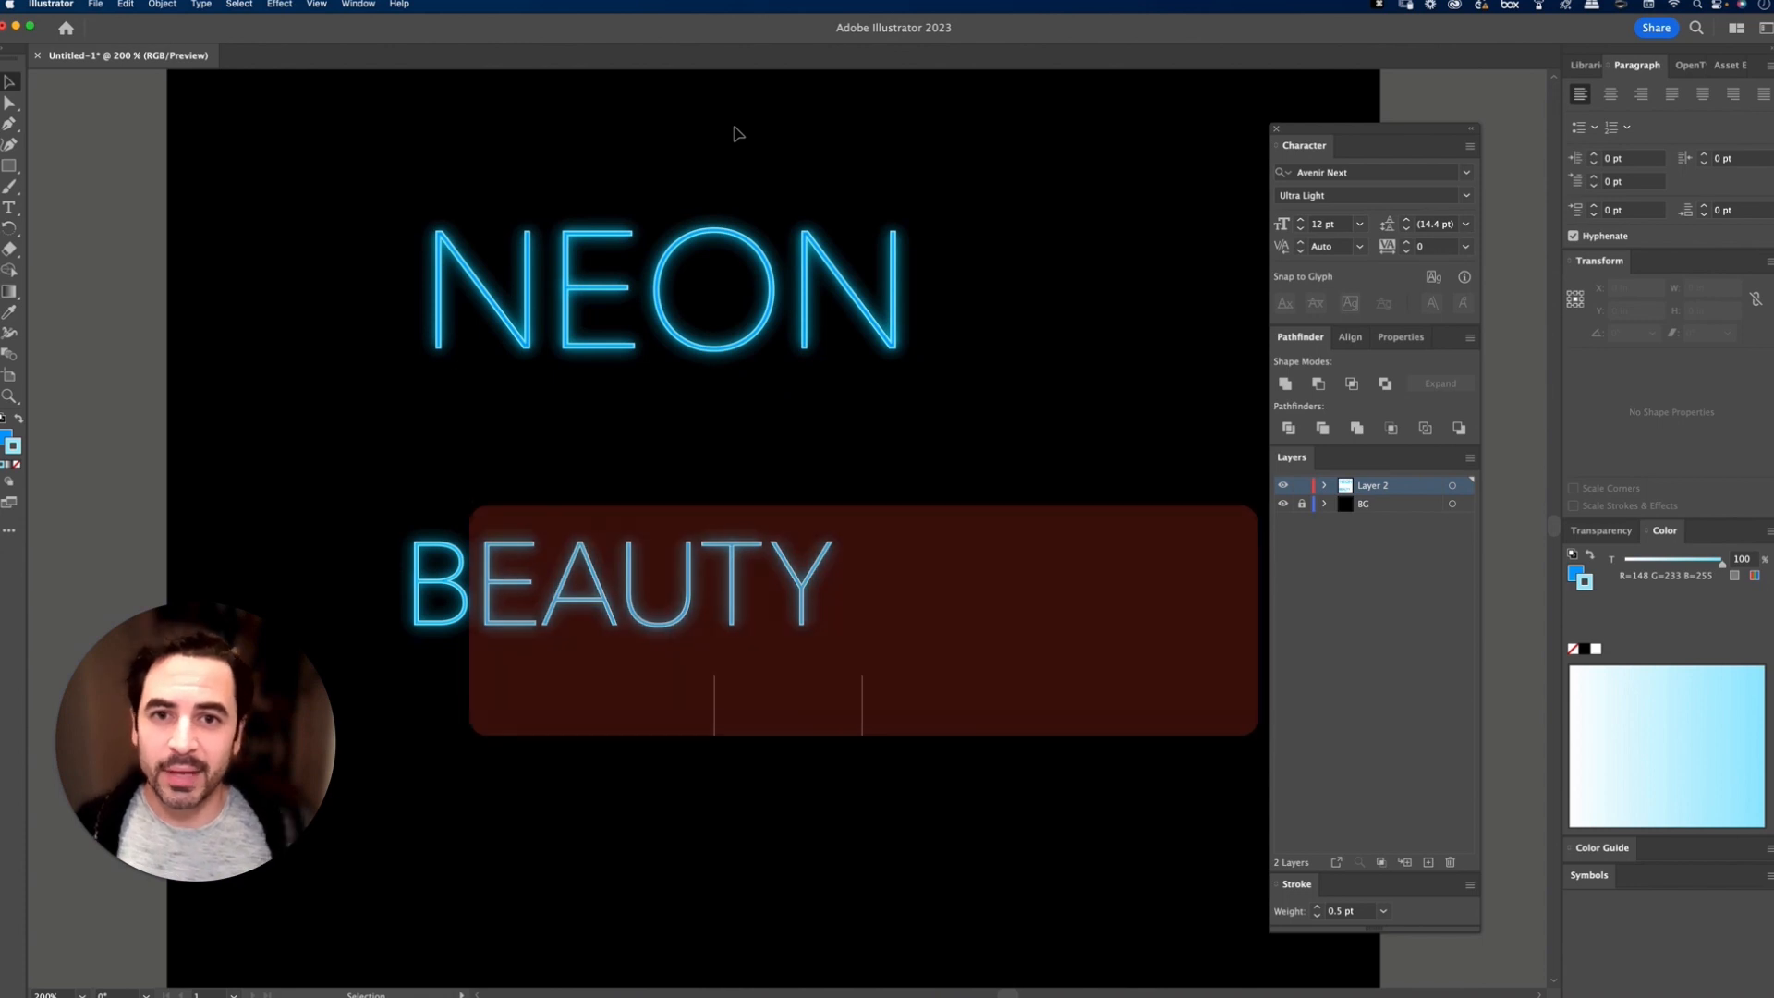